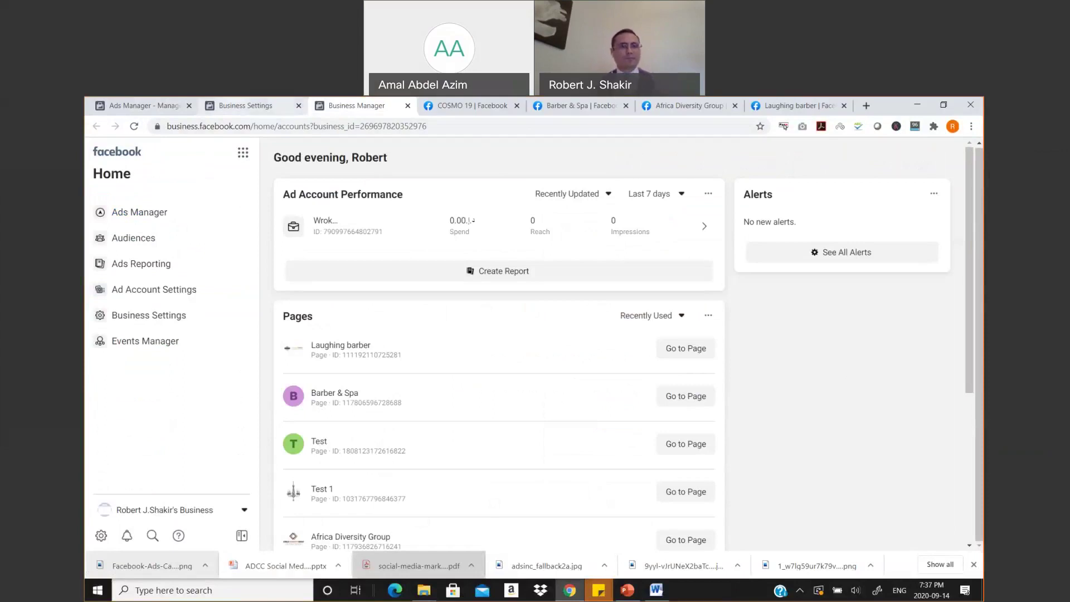
Highlight the business ID in the web address of the Business Manager home page.
key(ctrl+shift+Tab)
key(ctrl+shift+Tab)
key(ctrl+Tab)
key(ctrl+Tab)
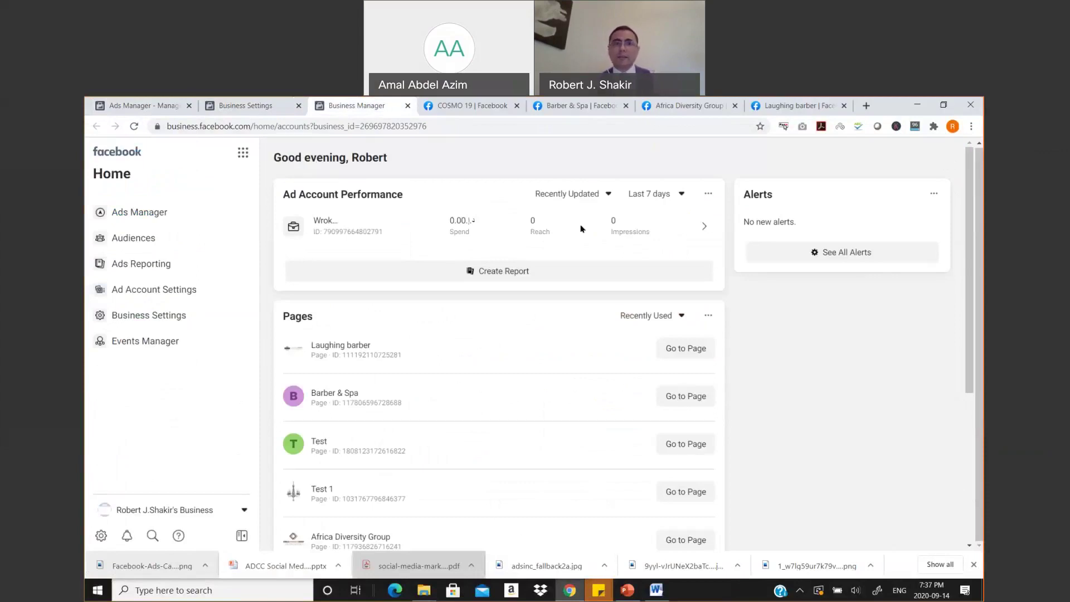
drag(430, 126, 359, 126)
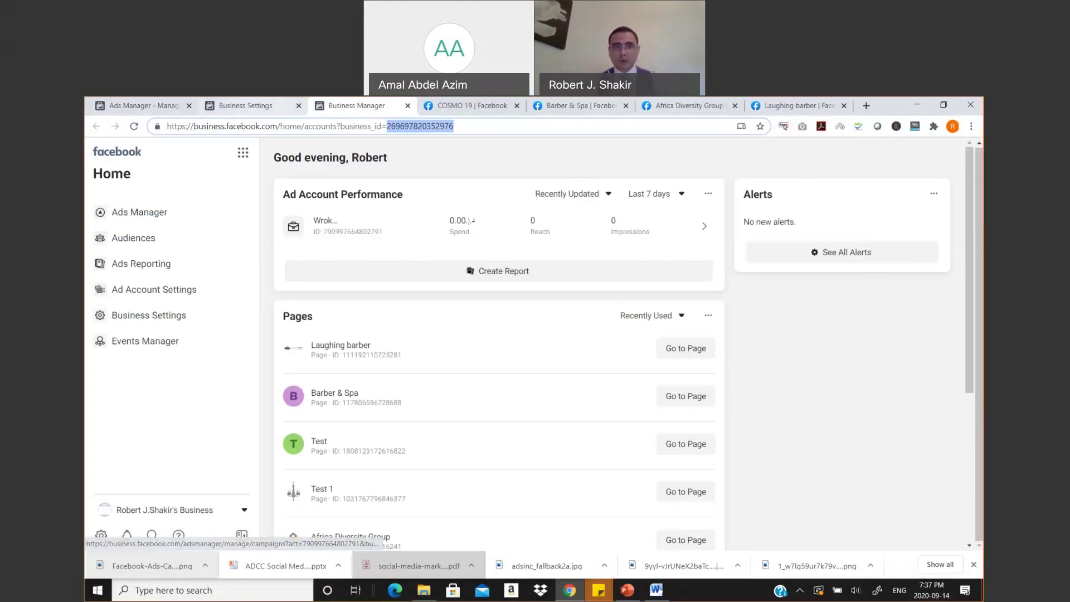
Go to Business Settings and open the Ad Accounts section.
key(ctrl+shift+Tab)
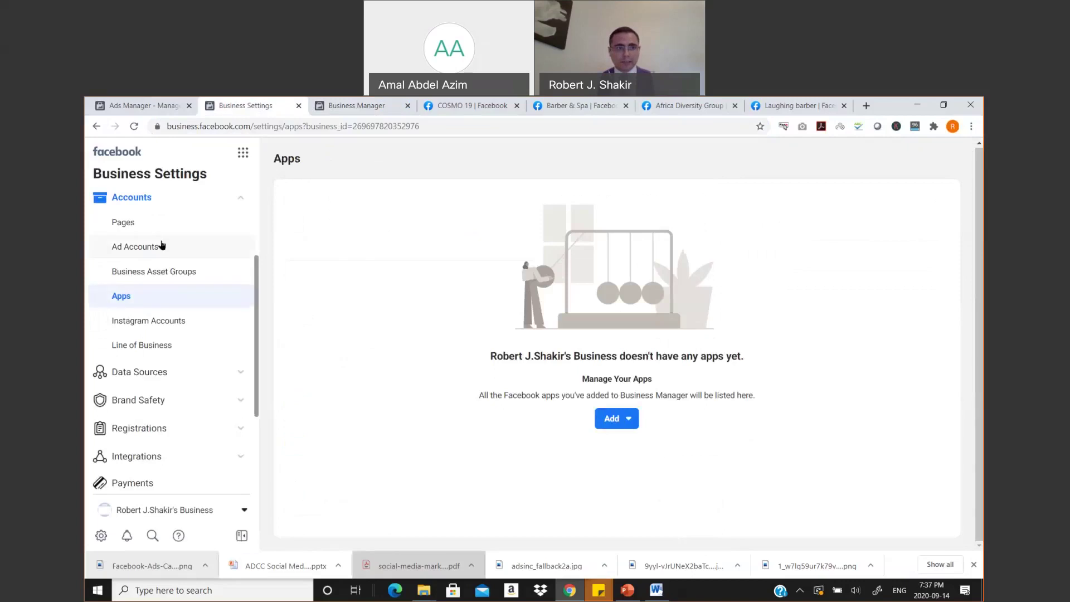
scroll(167, 262, up, 2)
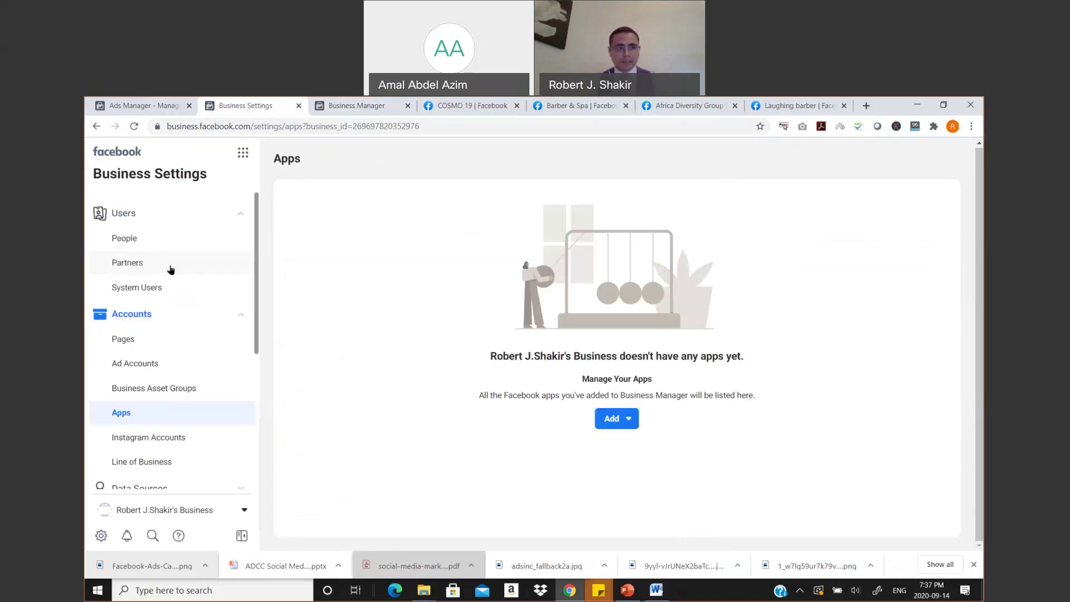
click(144, 370)
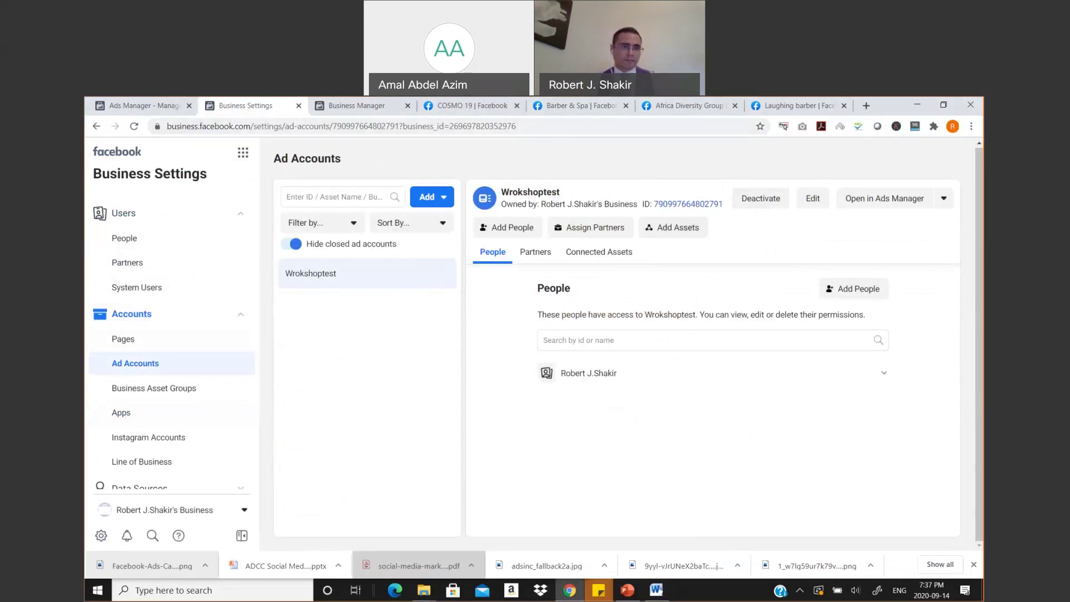
drag(269, 109, 264, 107)
click(351, 106)
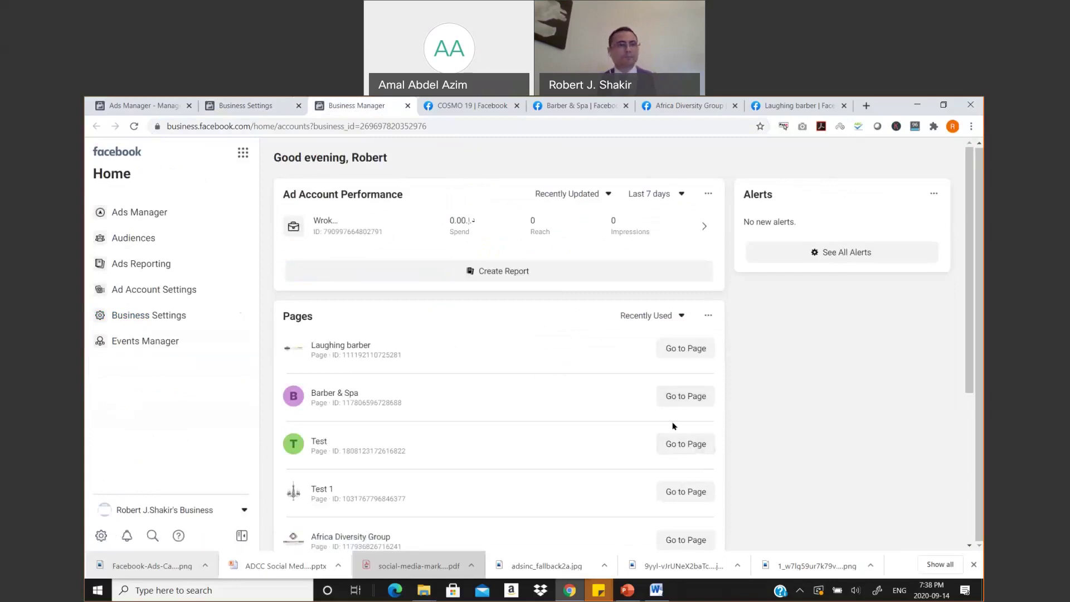
click(245, 105)
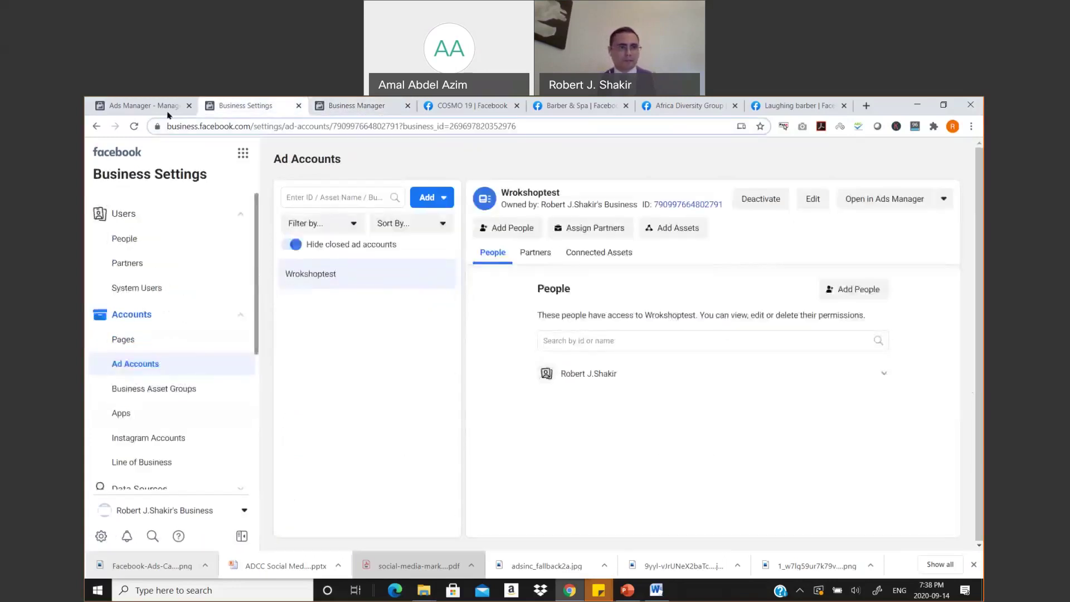
click(144, 105)
key(ctrl+Tab)
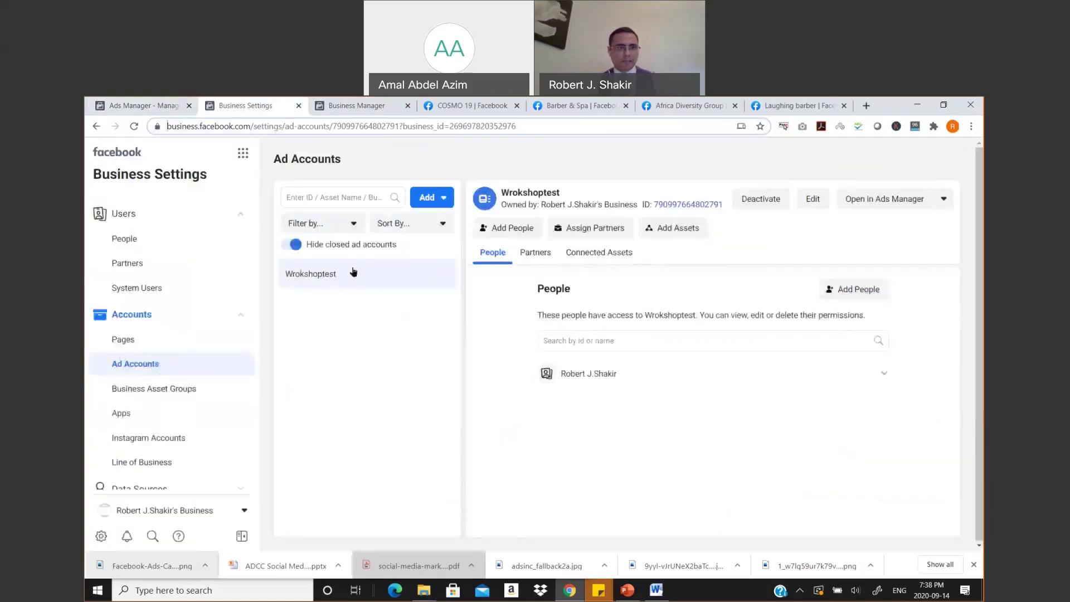
Examine the Partners form for sharing assets with a new partner and the business ID in the page address, leaving the form unsubmitted.
click(147, 264)
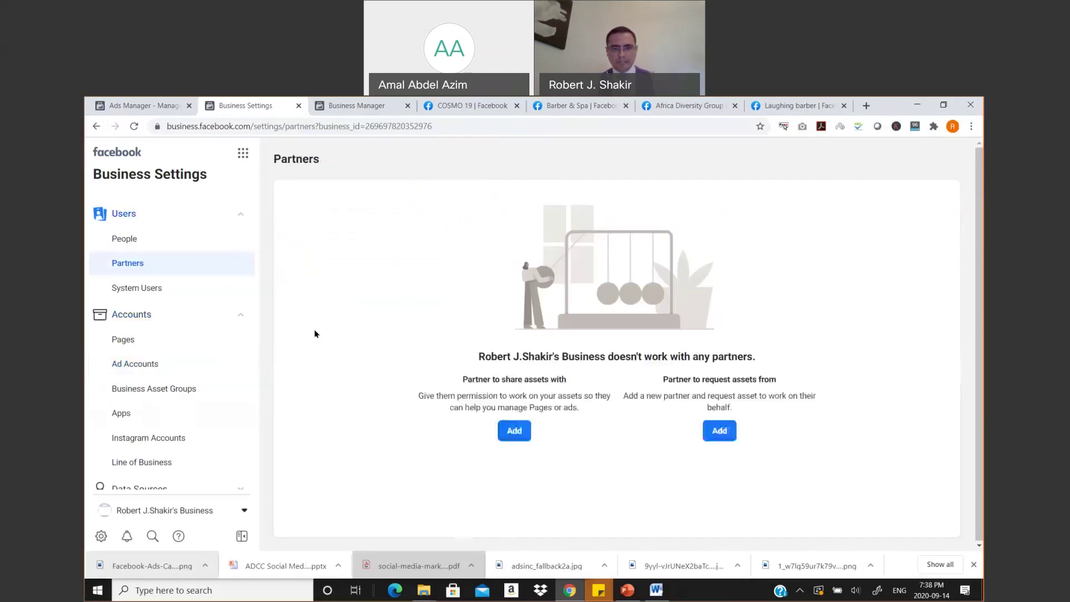
click(514, 430)
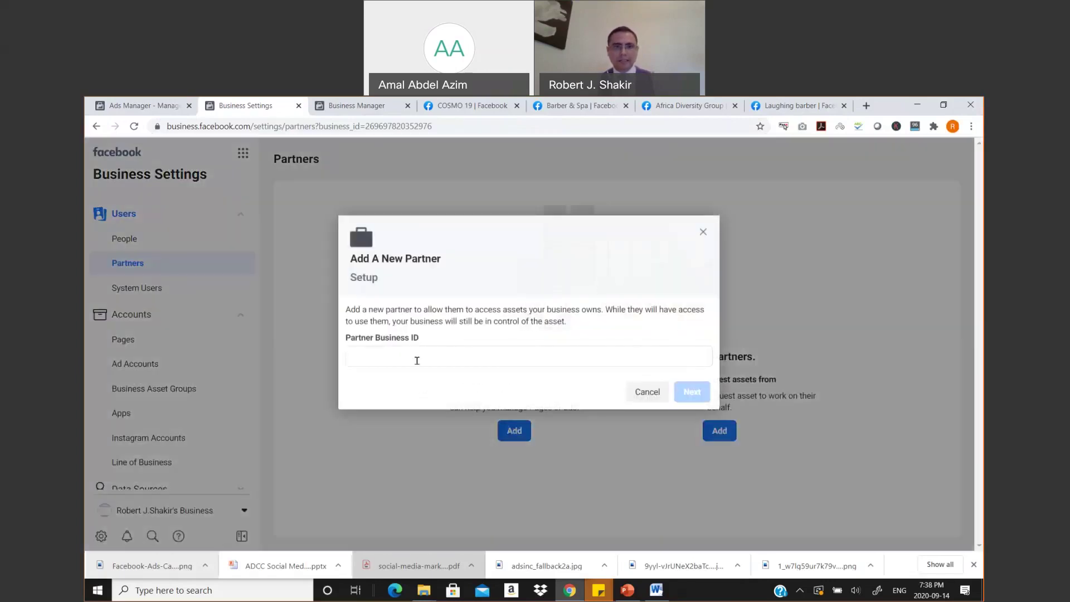
drag(437, 127, 365, 111)
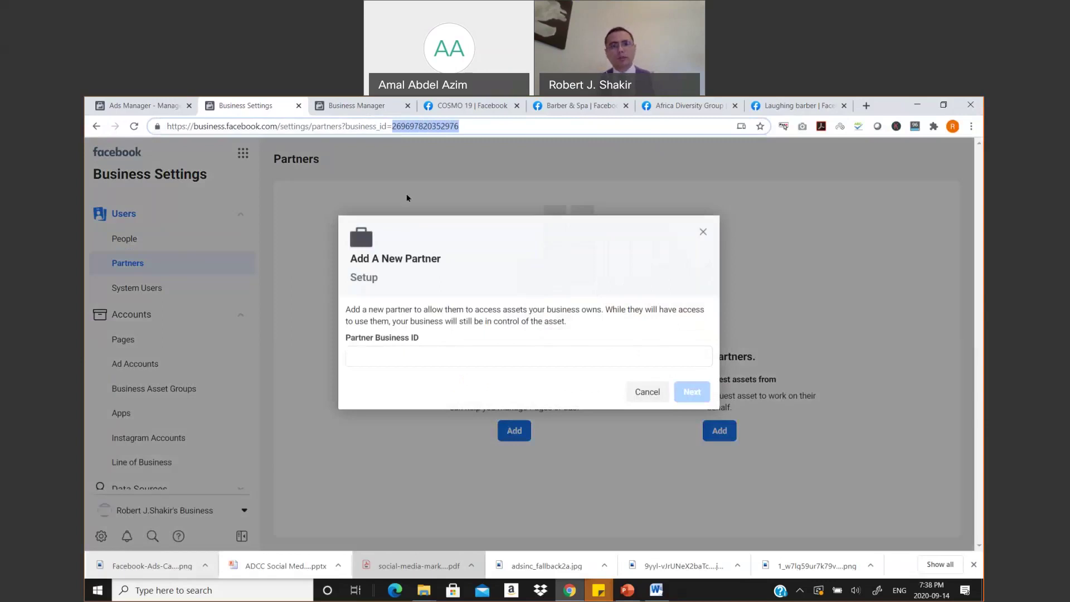
click(702, 232)
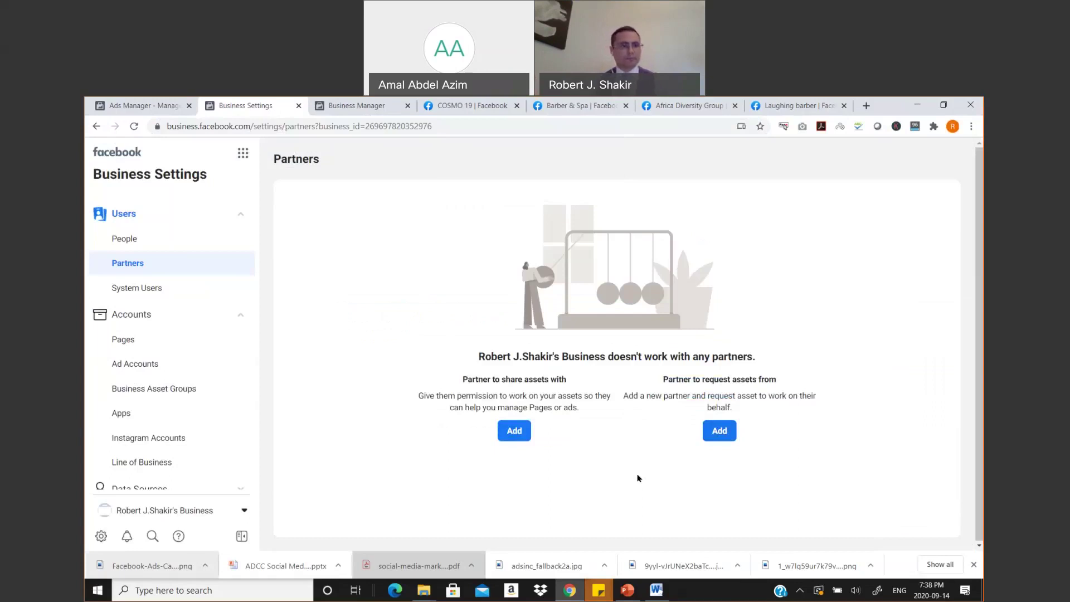
Look through the Business Asset Groups and Apps sections of the business's accounts.
scroll(208, 351, down, 2)
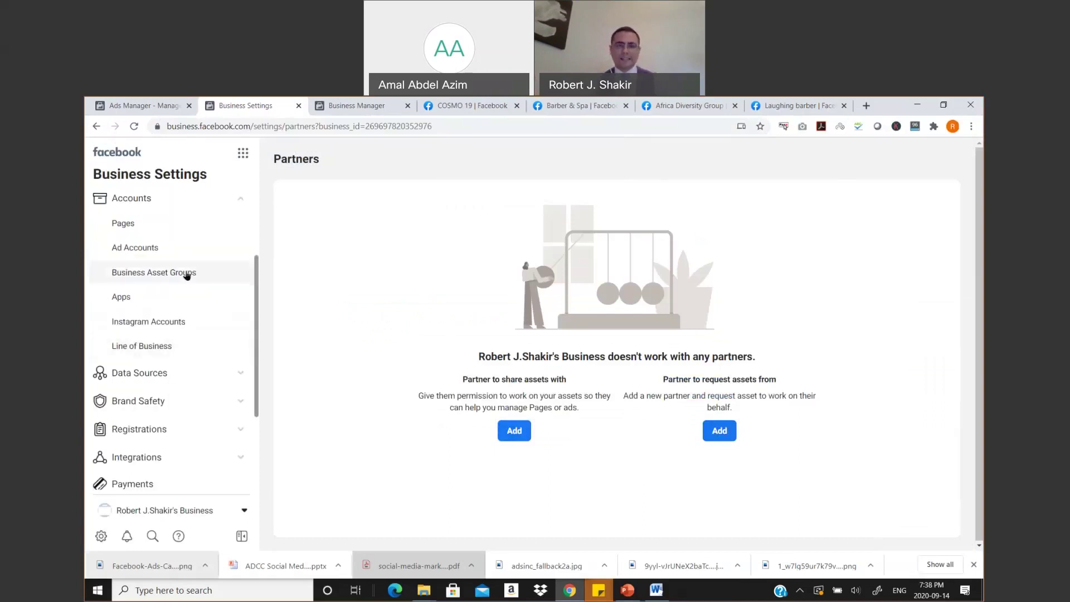
scroll(187, 275, up, 1)
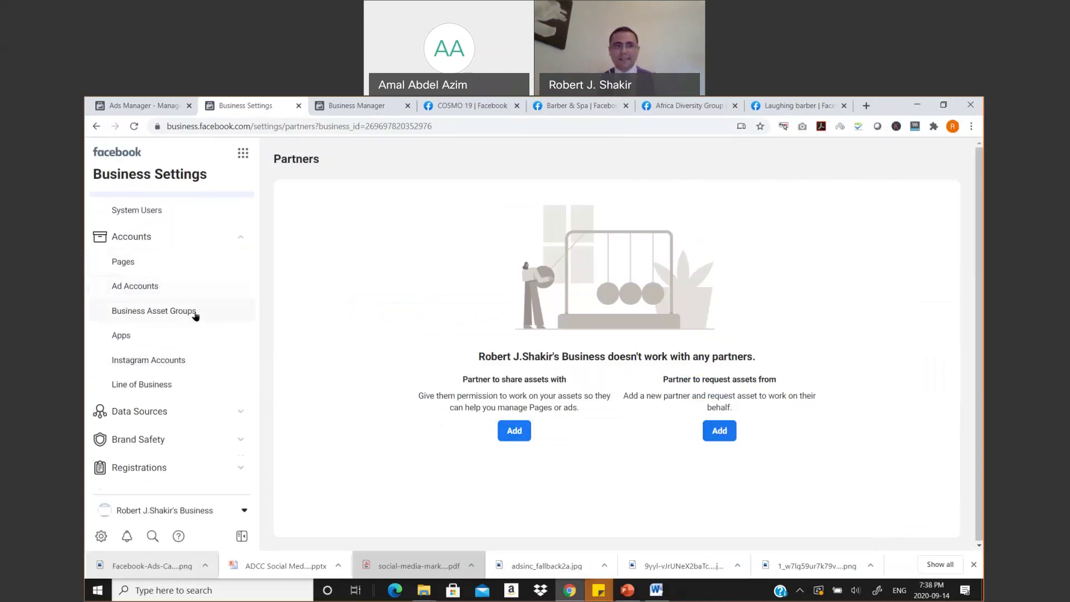
click(151, 287)
click(199, 313)
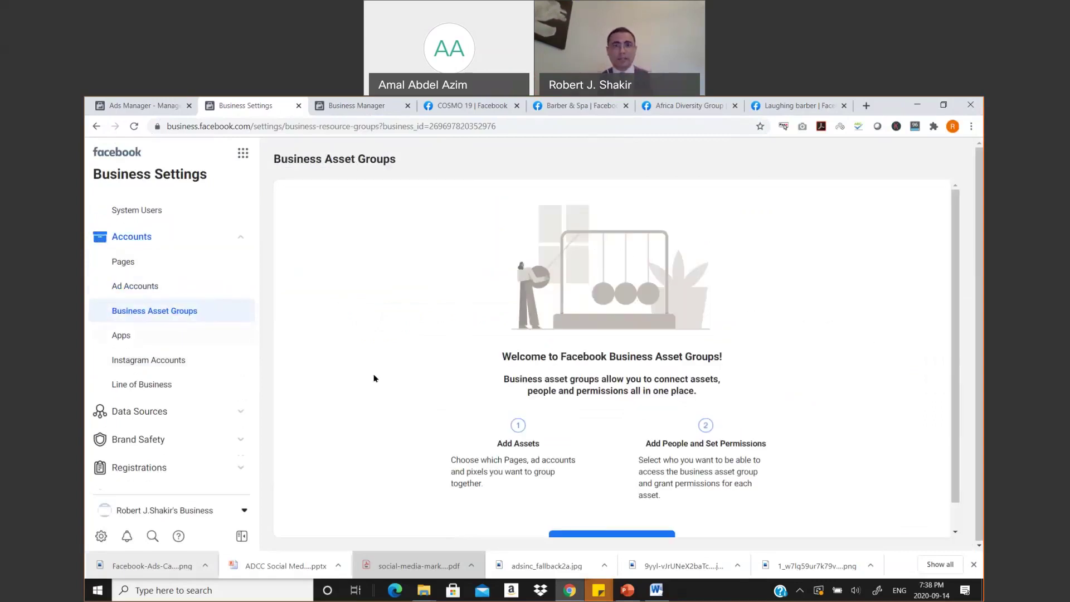
click(204, 338)
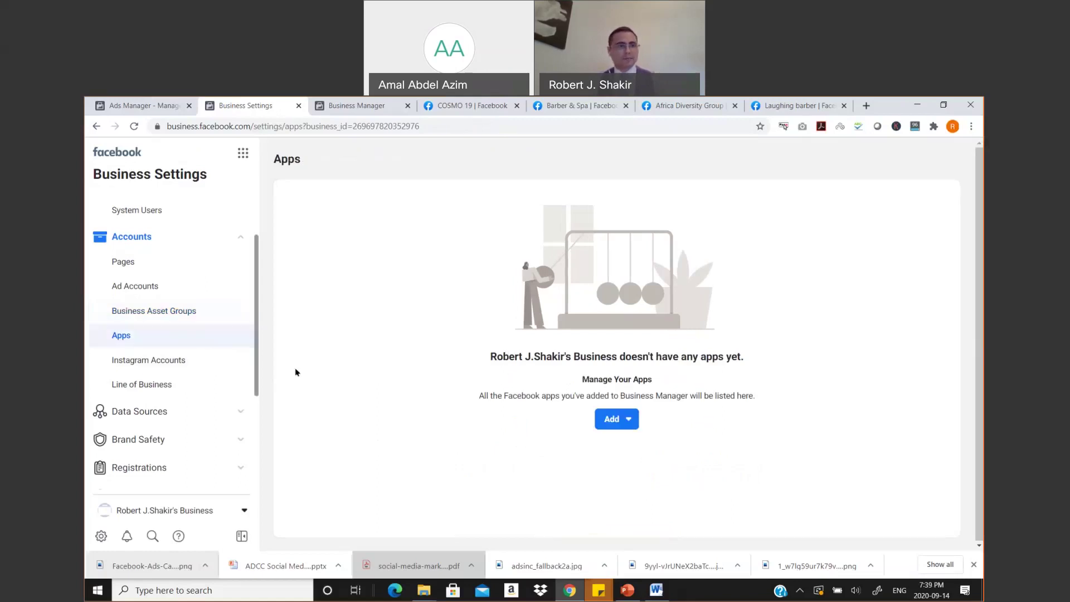
click(183, 363)
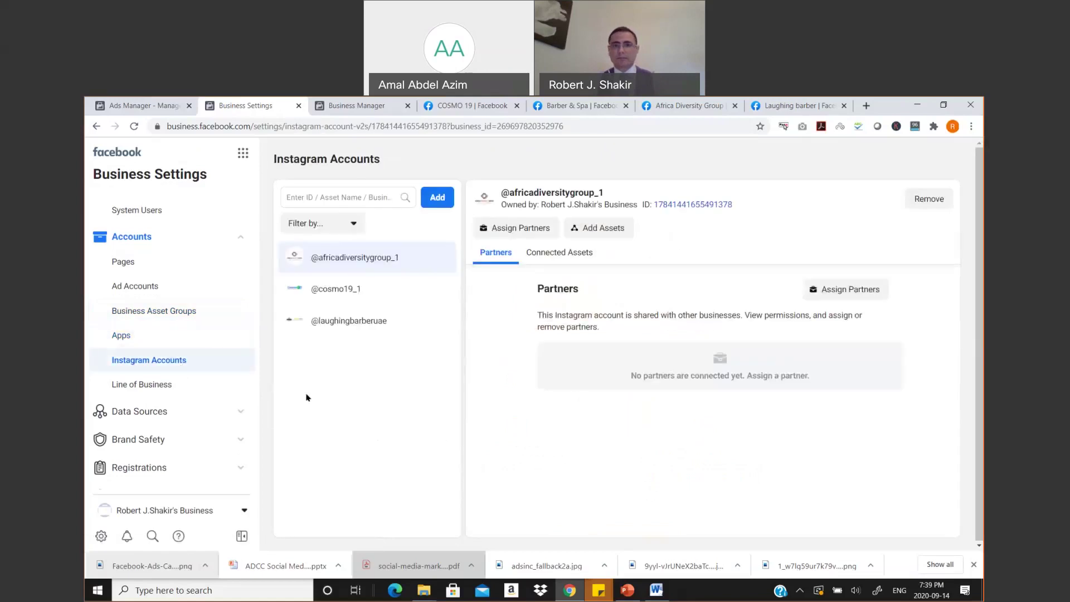
click(328, 289)
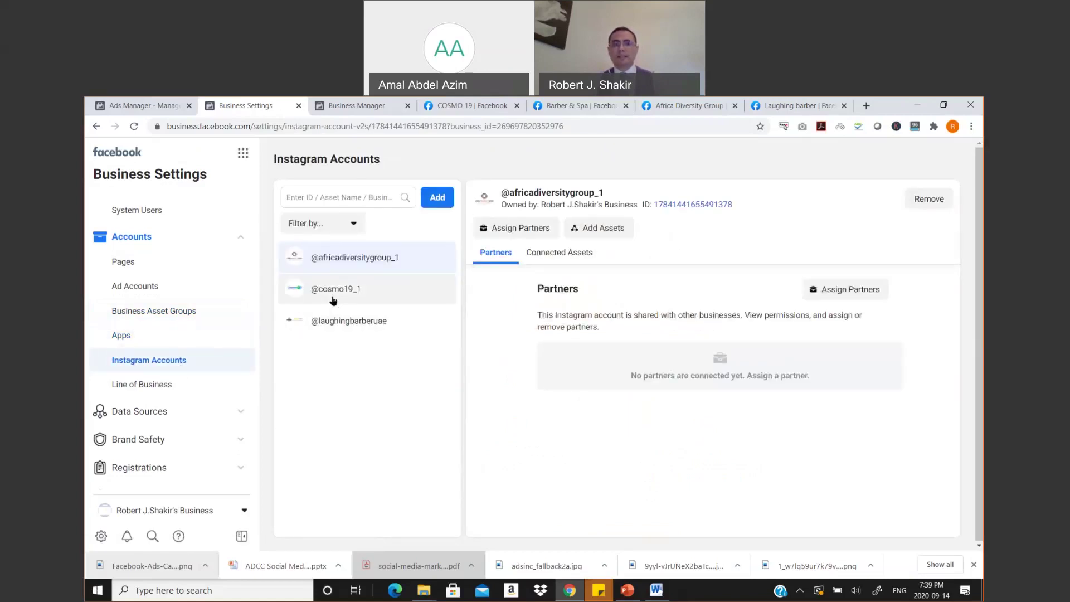
click(343, 330)
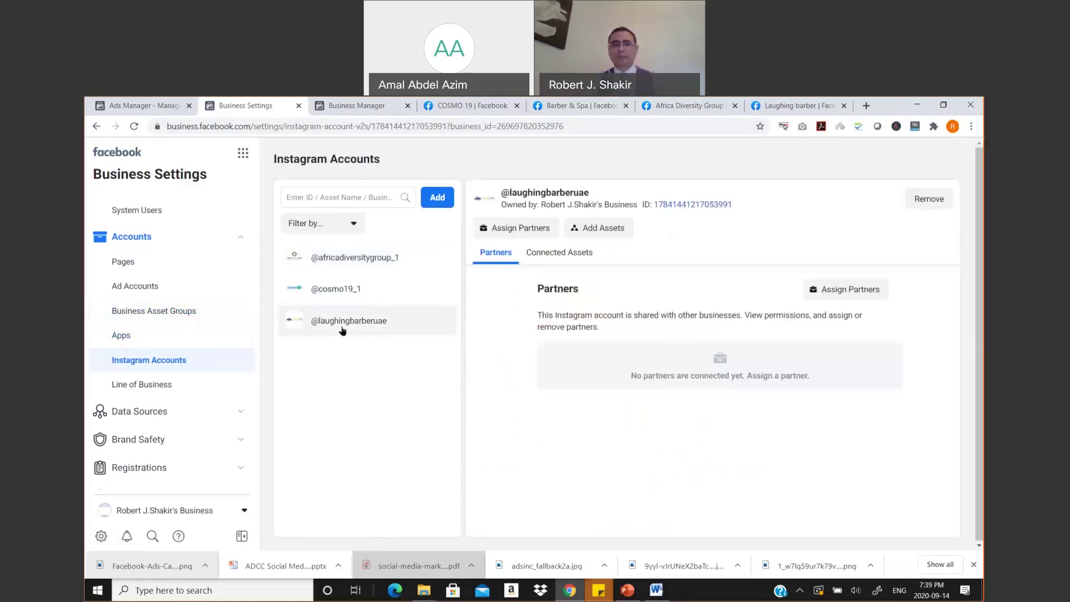
click(348, 256)
click(334, 289)
click(361, 323)
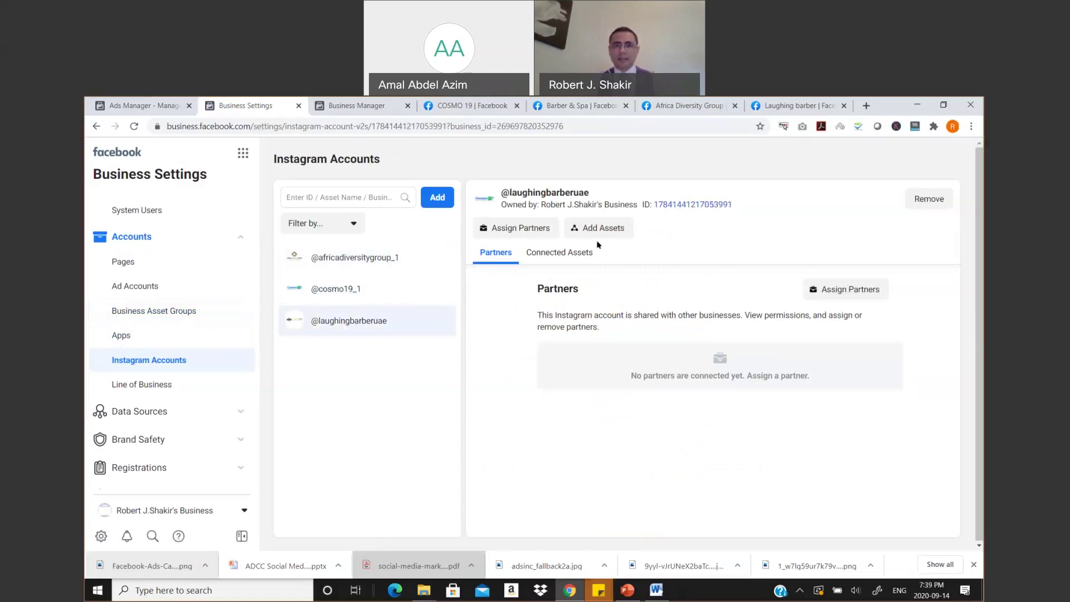
Restore and widen the browser window, and view the COSMO 19, Barber & Spa, Africa Diversity Group and Laughing barber Facebook pages.
click(941, 105)
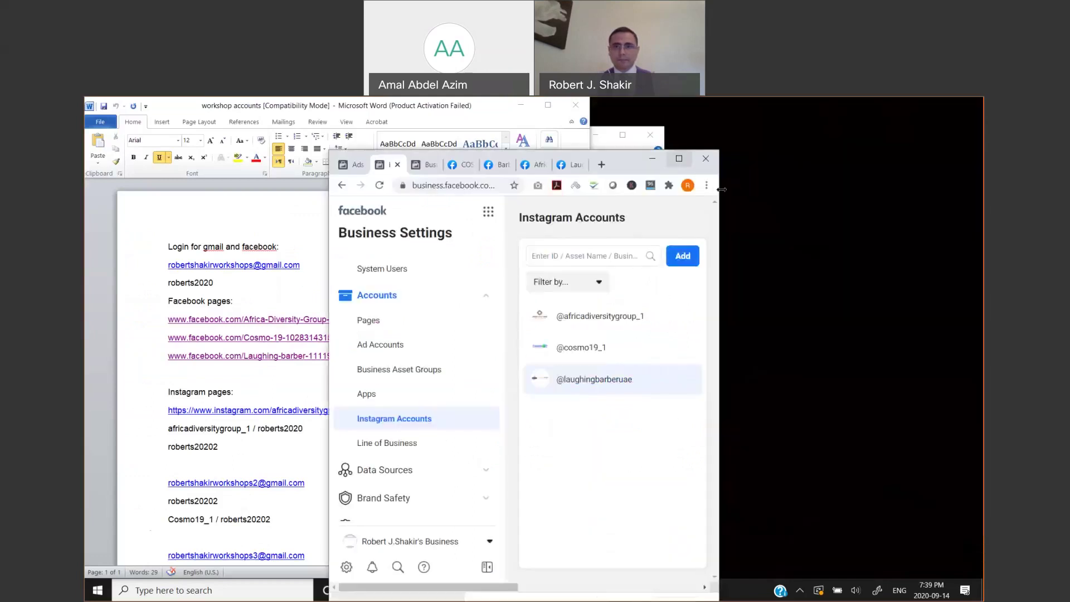
drag(726, 189, 953, 190)
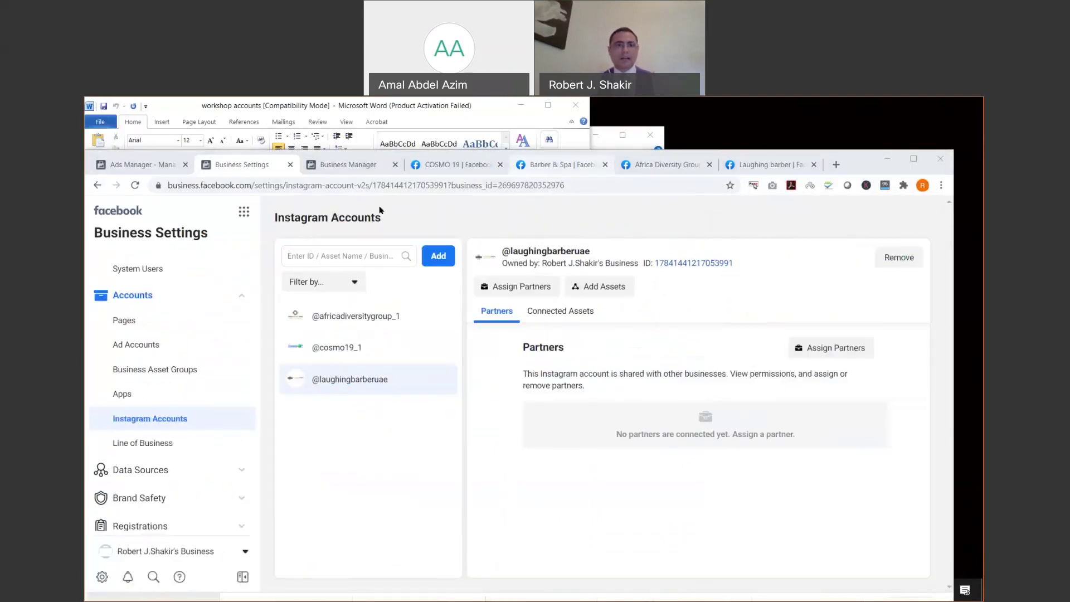
click(451, 167)
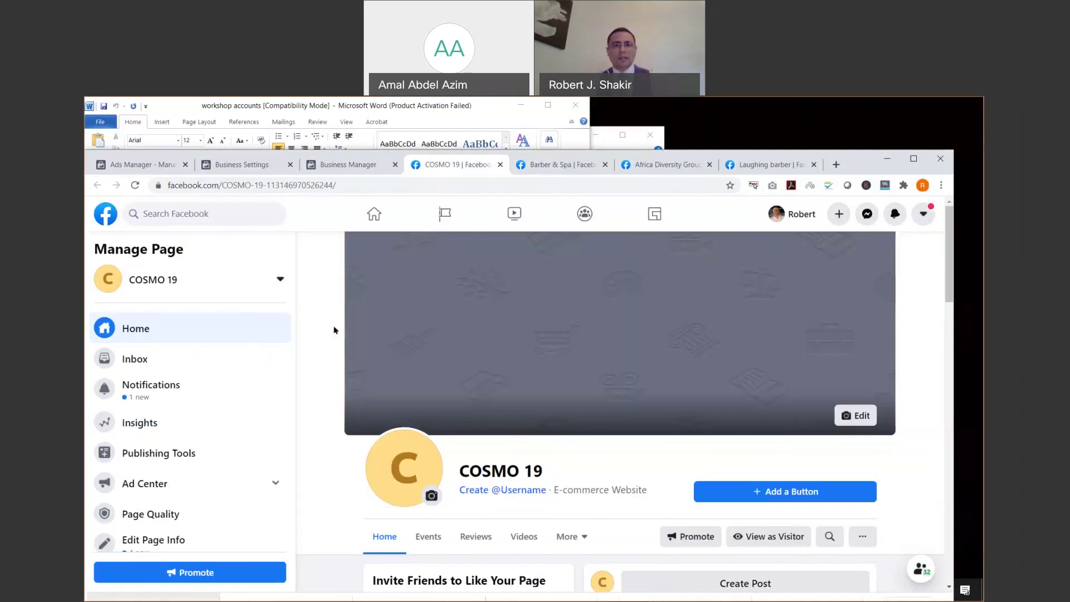
click(549, 166)
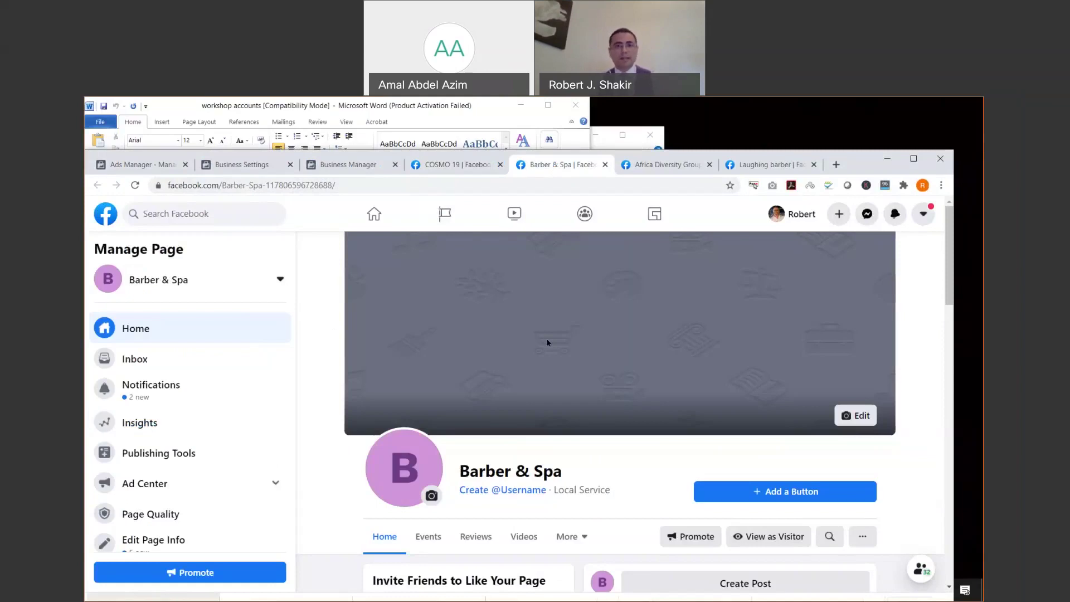
click(667, 166)
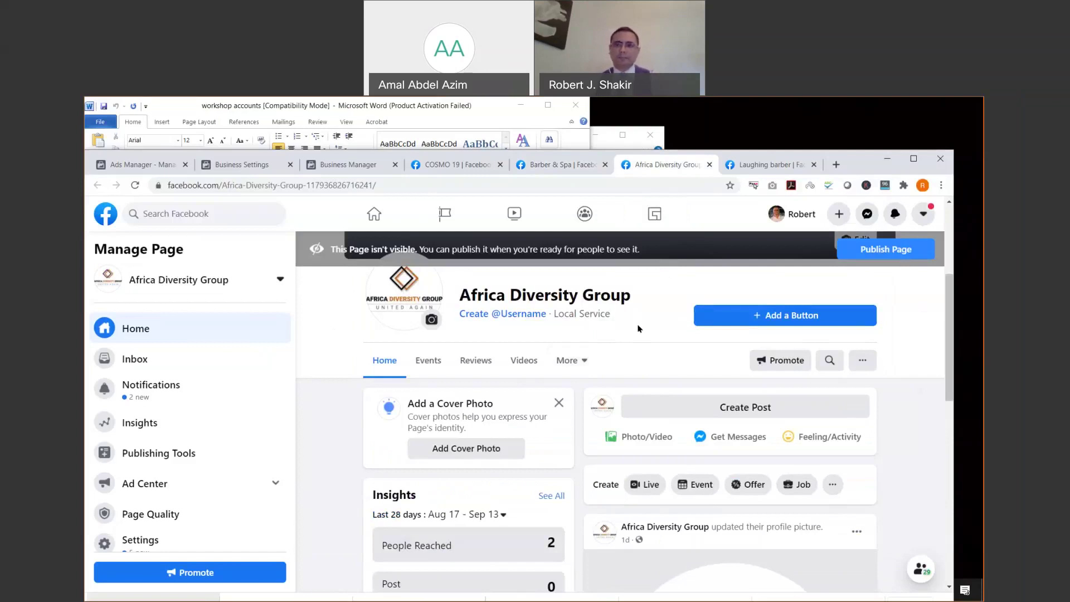
click(770, 168)
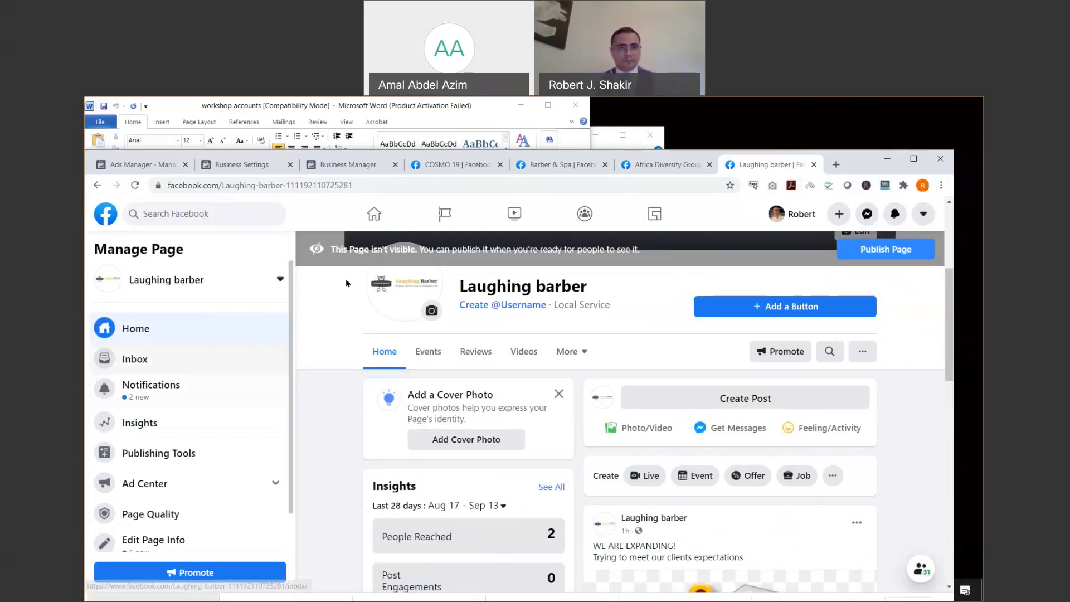
Return to Business Settings and expand Data Sources to review its options.
click(345, 165)
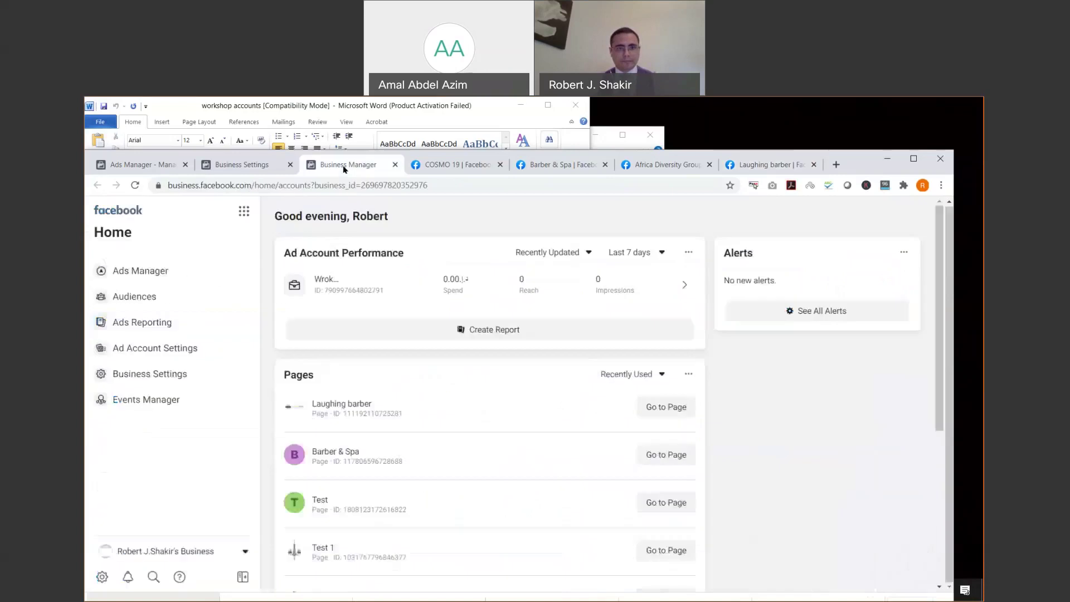
click(239, 165)
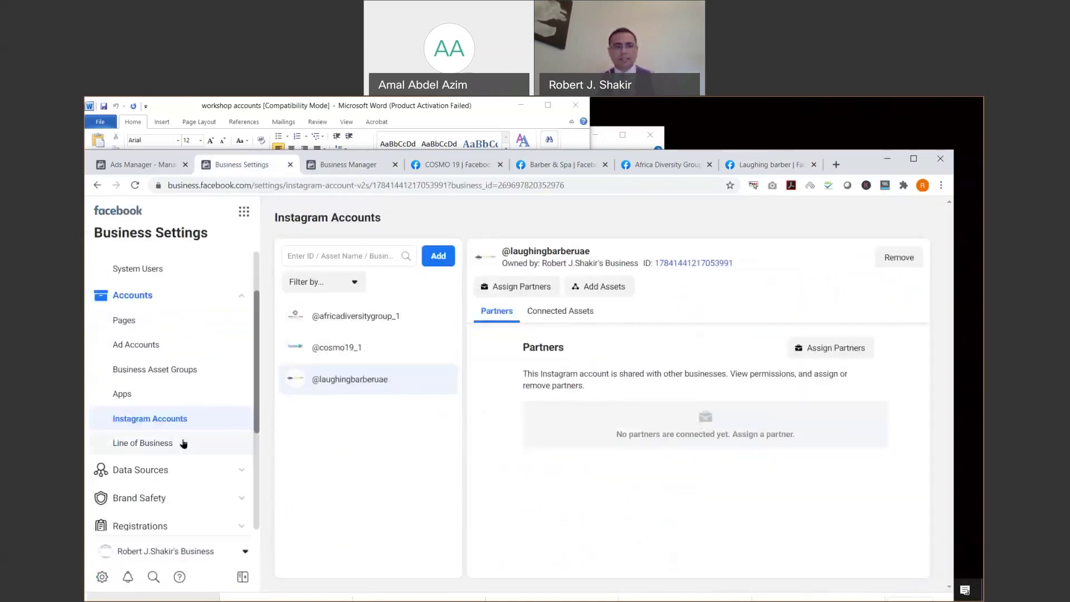
scroll(184, 443, down, 1)
scroll(183, 456, down, 3)
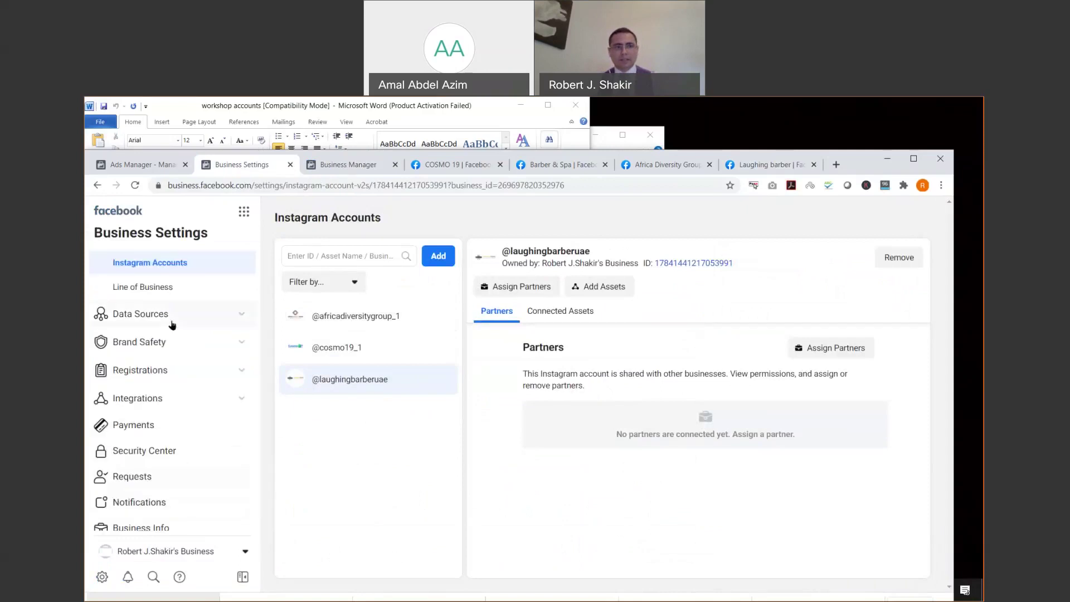
click(188, 319)
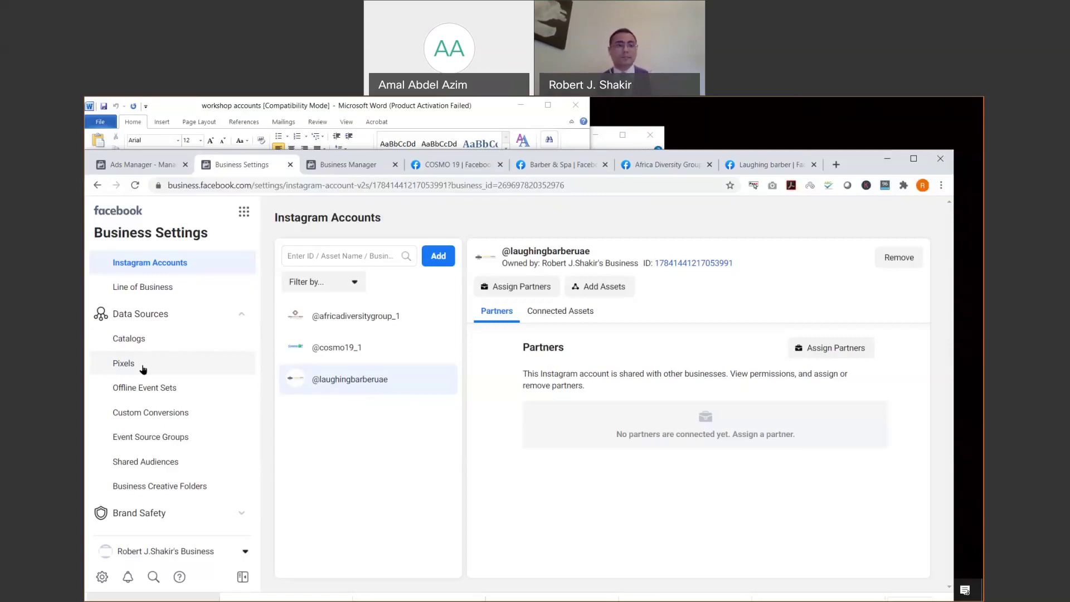
scroll(174, 423, down, 4)
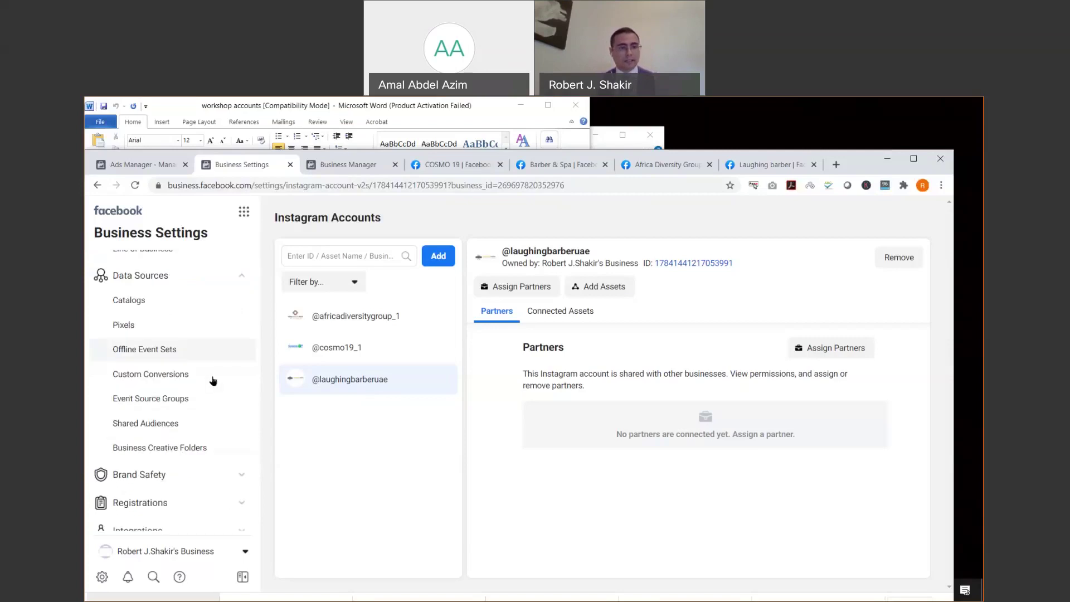
scroll(215, 451, up, 7)
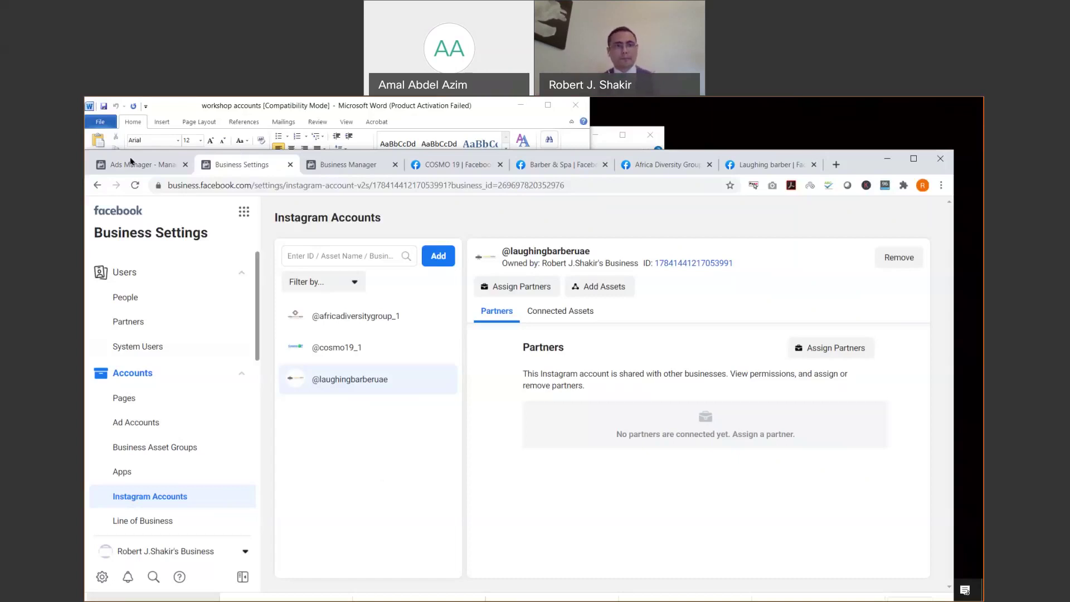
Minimize the browser and switch to the PowerPoint presentation, displaying slide 4, "Understanding Ads Manager".
click(886, 161)
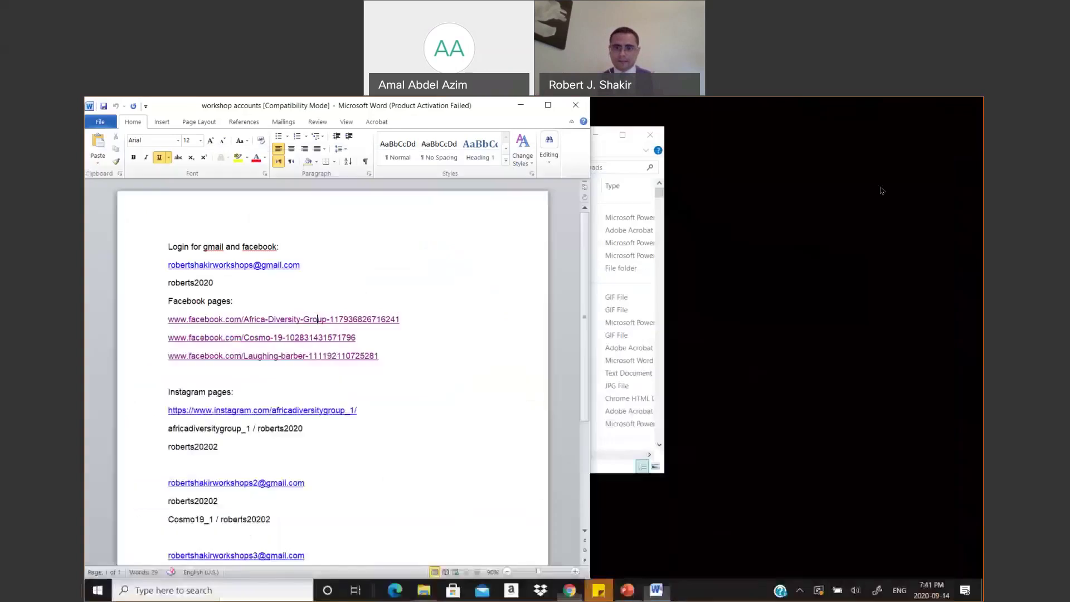
click(621, 588)
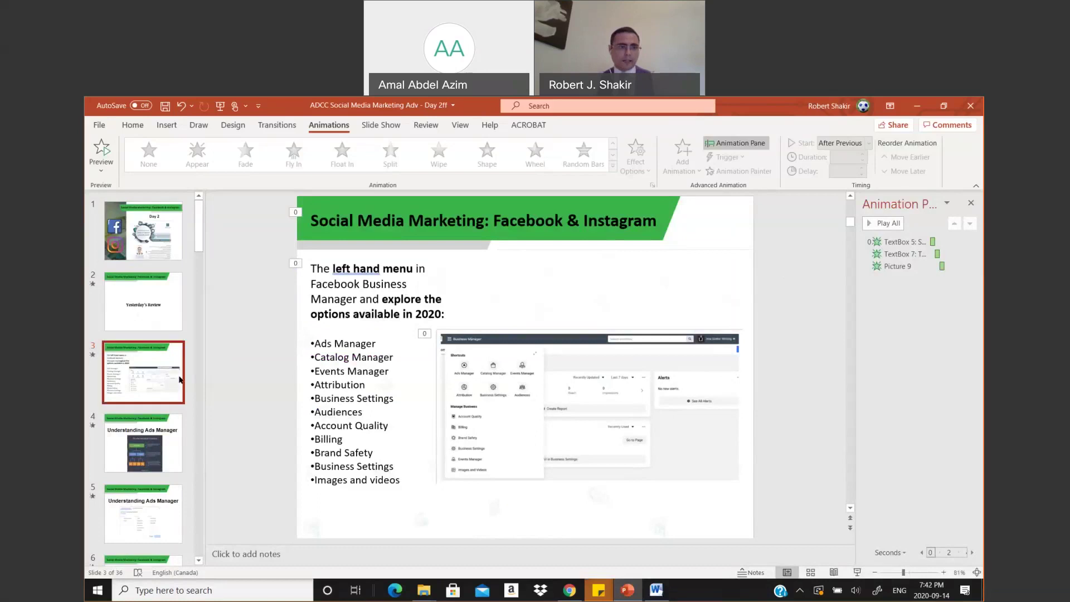
click(168, 440)
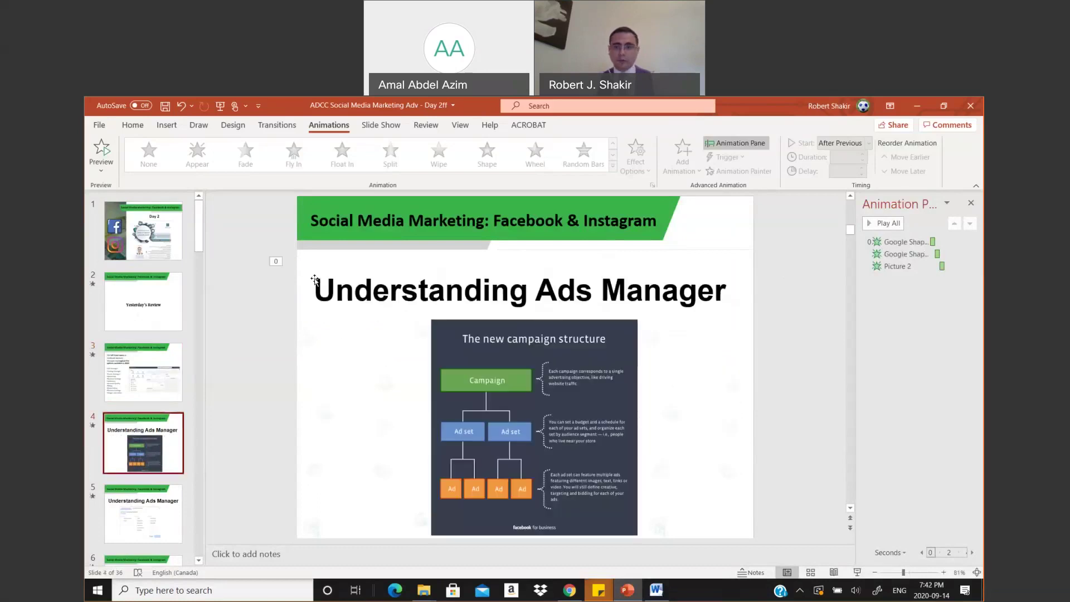
Start the slide show from the current slide, "Understanding Ads Manager".
click(857, 573)
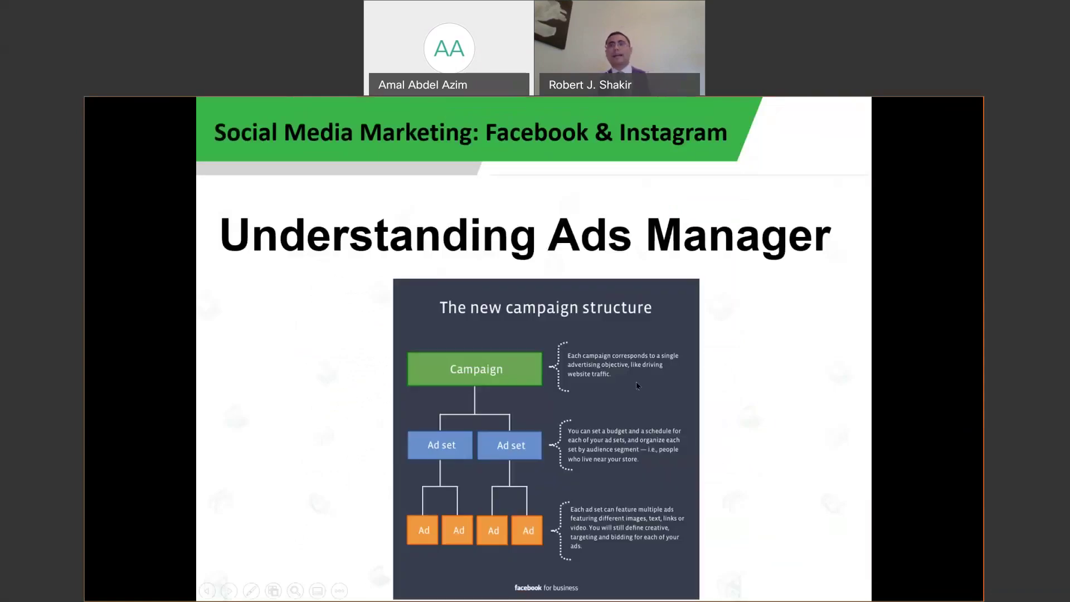
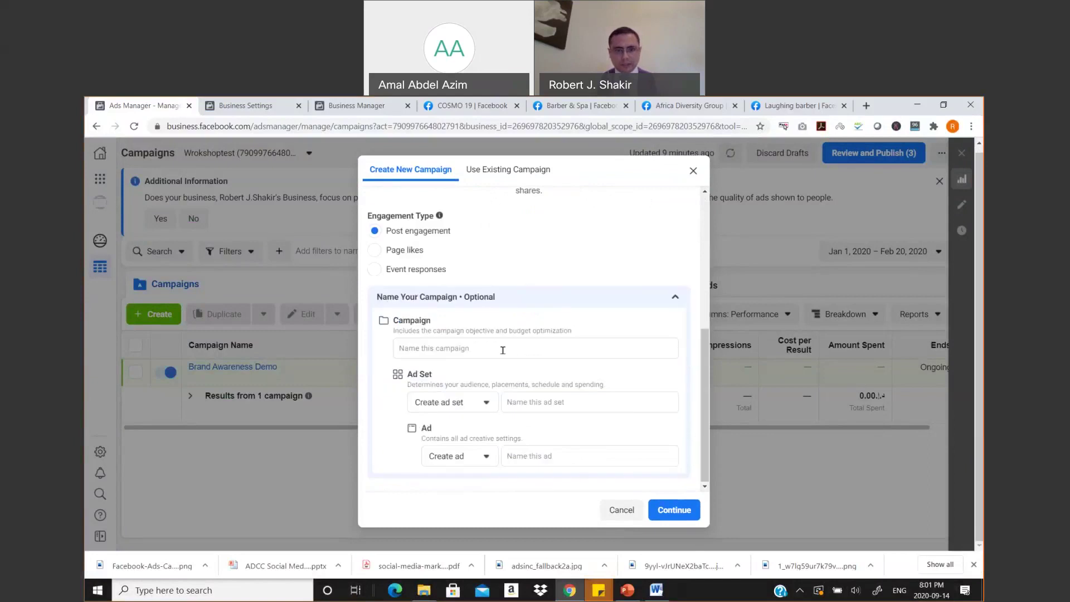
Name the new post engagement campaign "Engagement Demo" and continue to its draft settings.
click(455, 348)
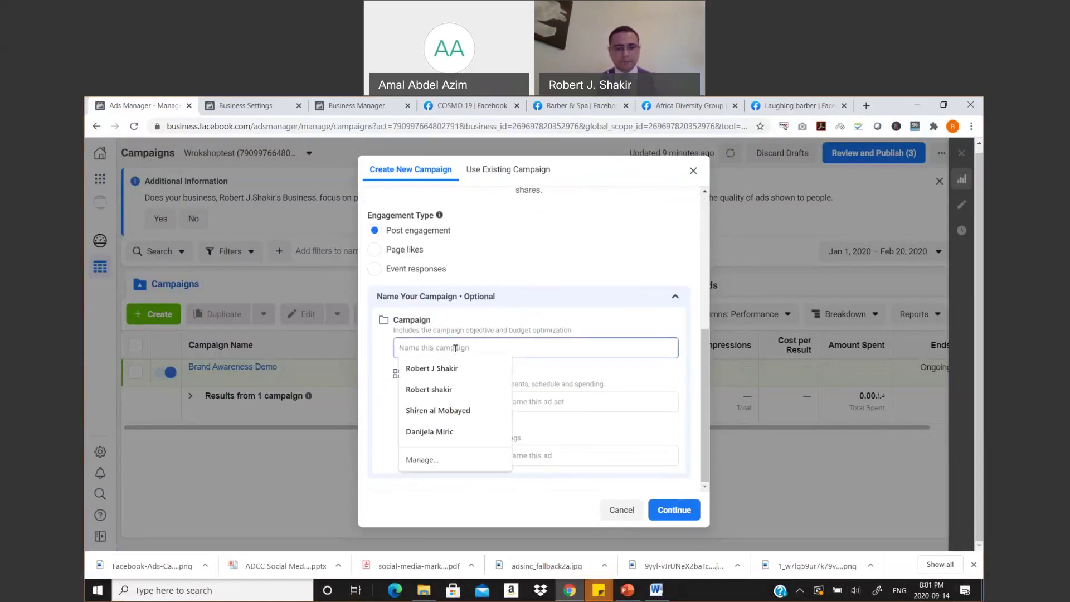
text(Engage)
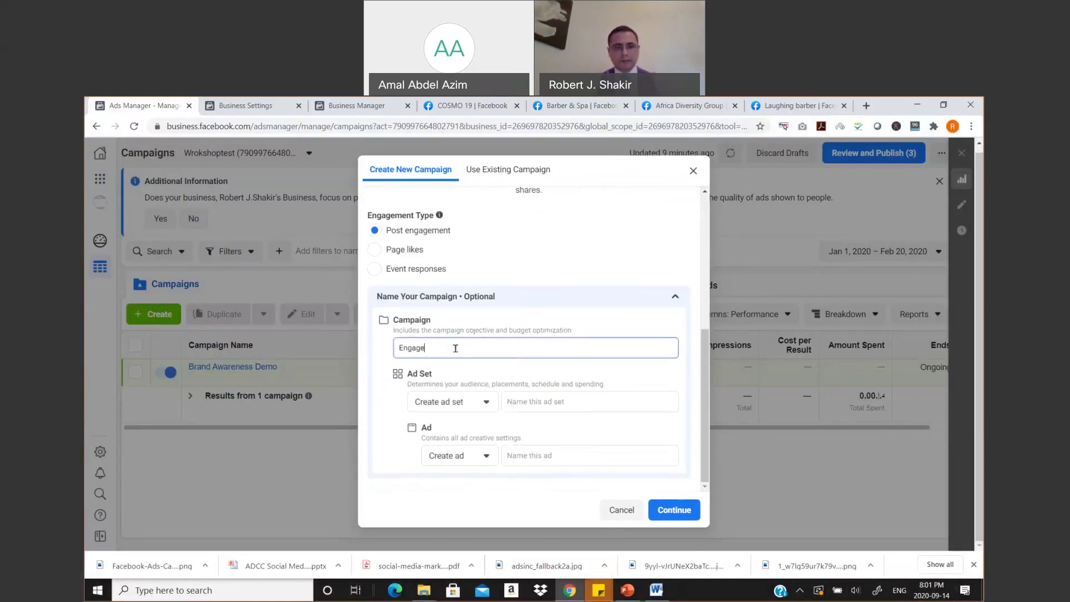
text(ment Demo)
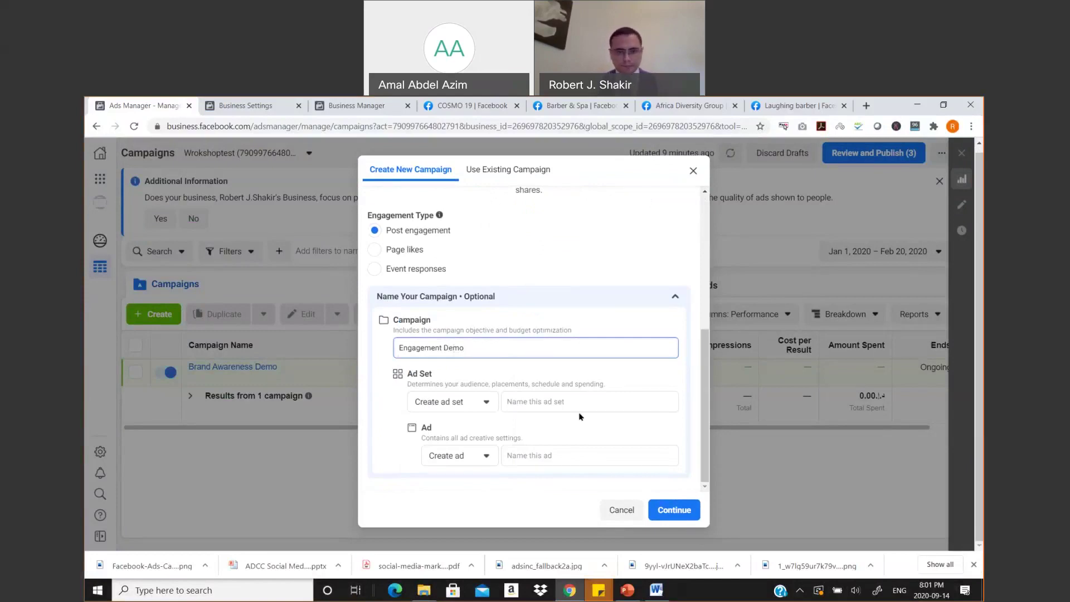
click(682, 509)
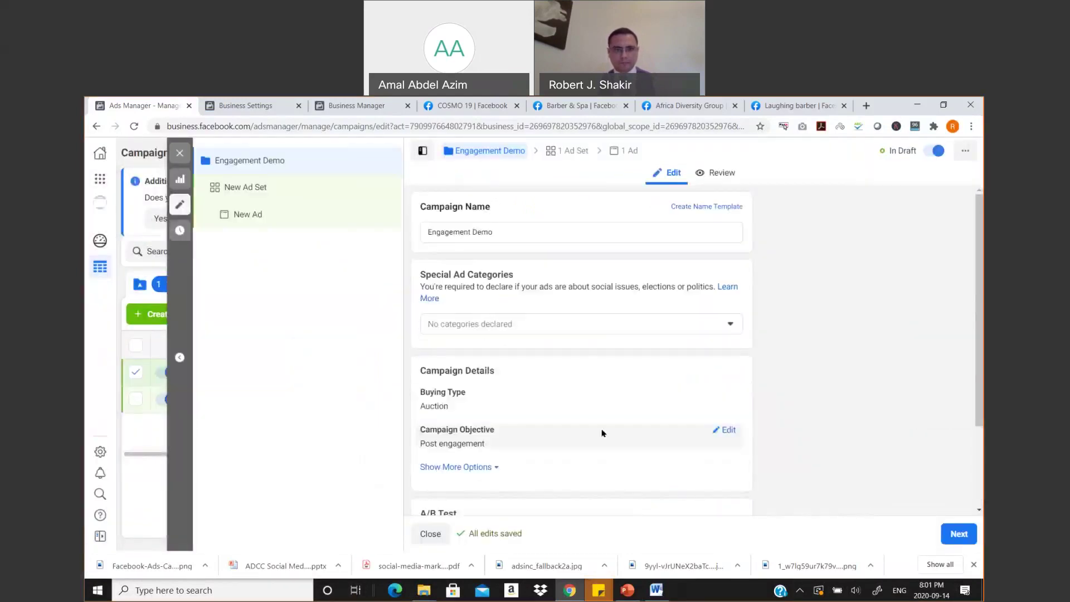
Review the Engagement Demo campaign settings, expanding the extra campaign details and examining A/B Test and Campaign Budget Optimization.
scroll(570, 333, down, 1)
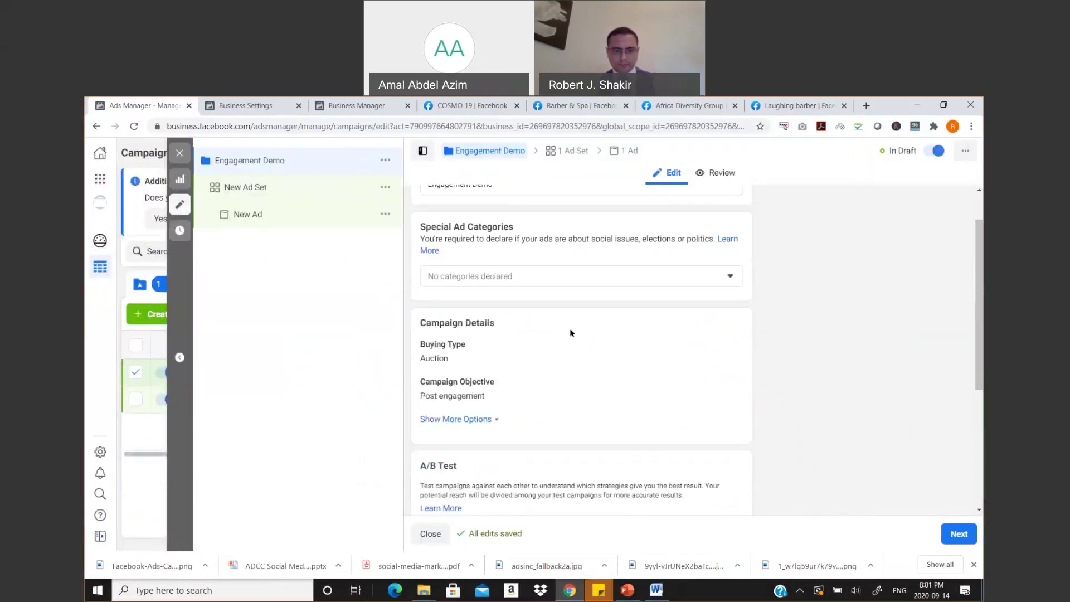
scroll(571, 332, down, 1)
click(488, 350)
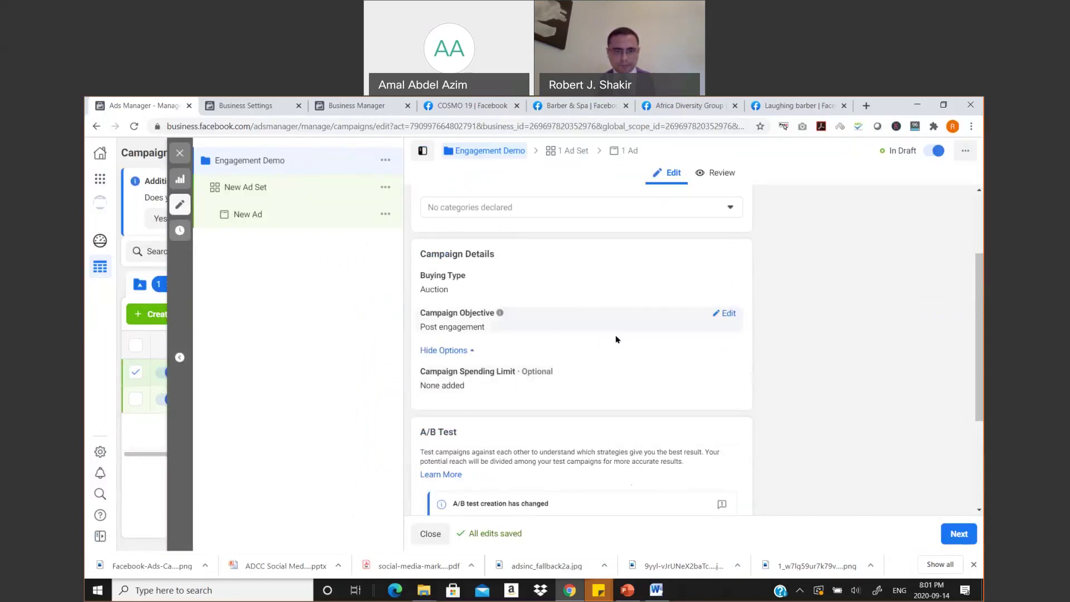
scroll(615, 339, down, 3)
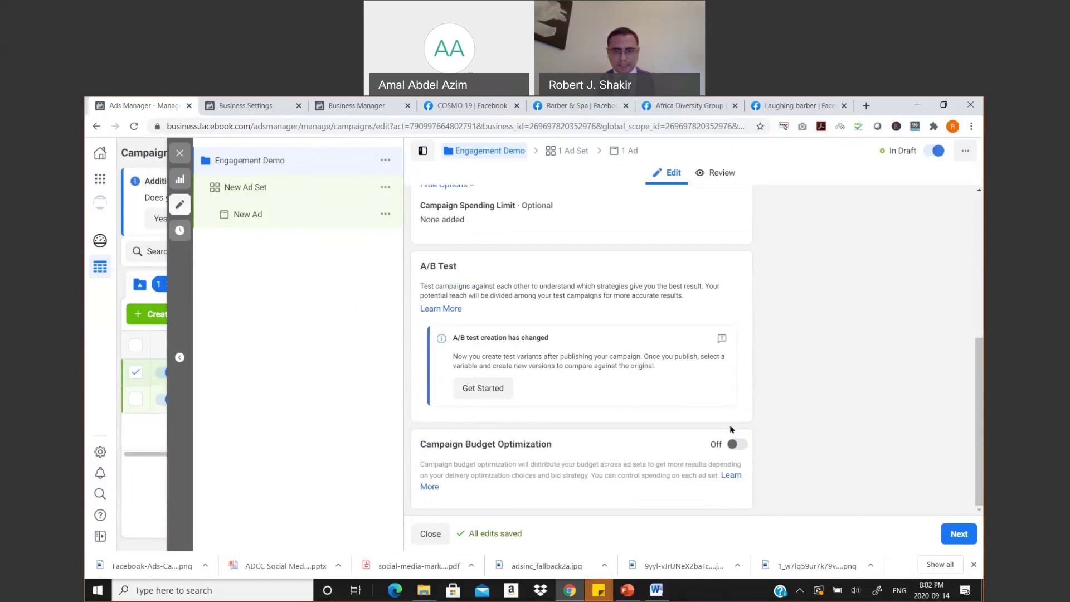
scroll(594, 358, up, 5)
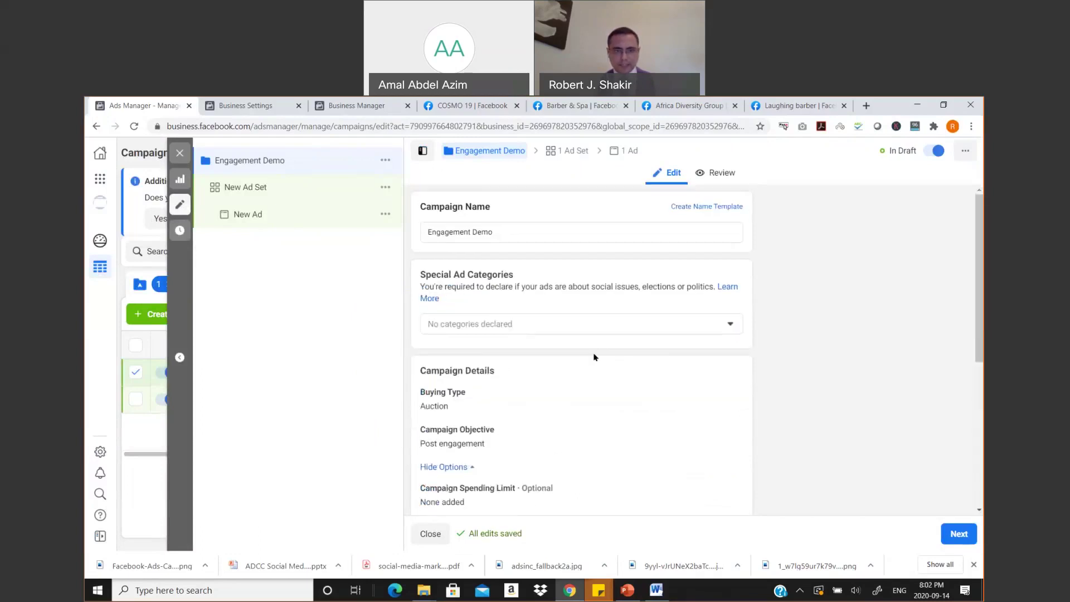
scroll(594, 357, down, 5)
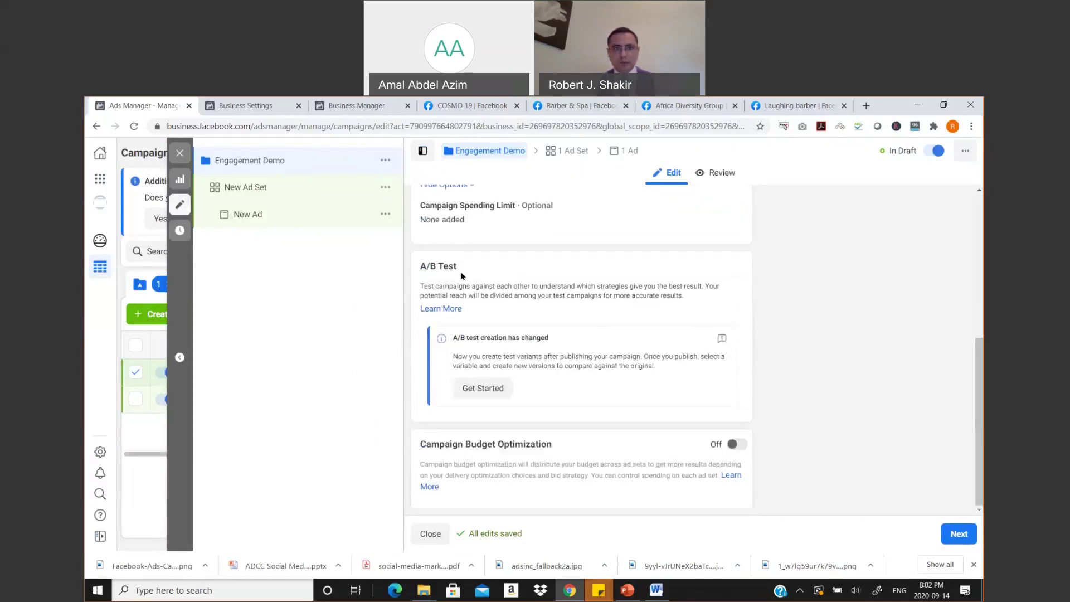
drag(460, 270, 418, 268)
click(415, 272)
triple_click(456, 269)
double_click(503, 456)
triple_click(503, 456)
click(481, 355)
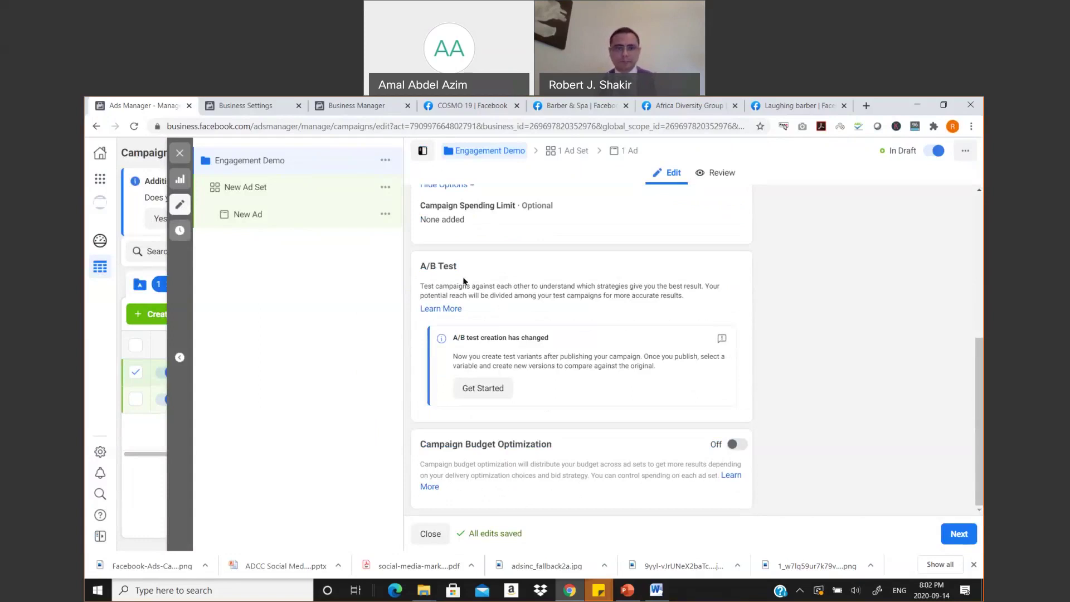
Open the campaign objective for editing, keep Engagement with the Post engagement type, and close the campaign editor.
scroll(569, 263, up, 4)
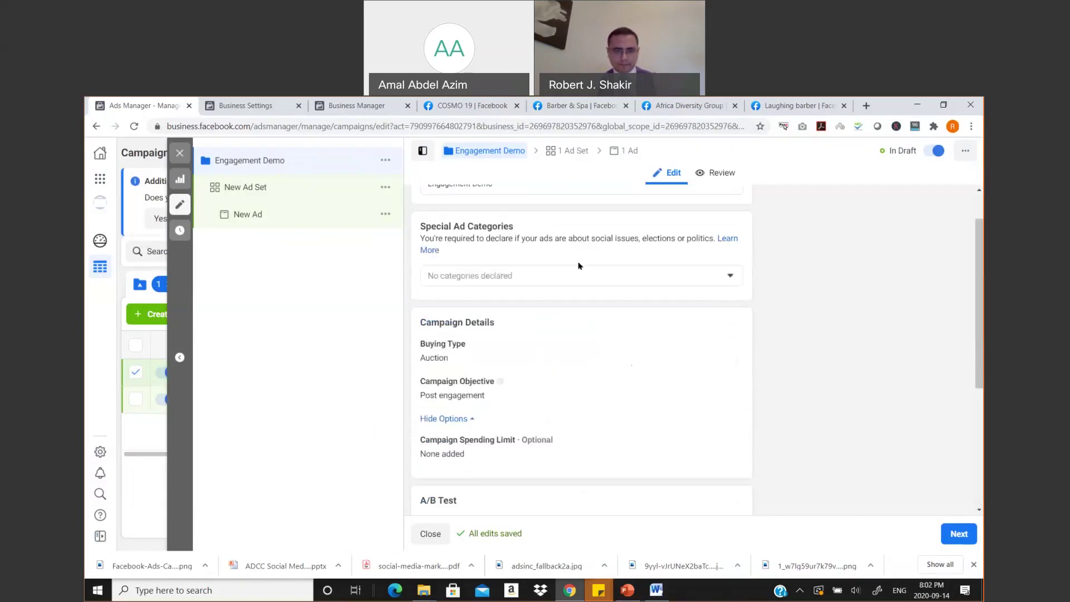
click(724, 382)
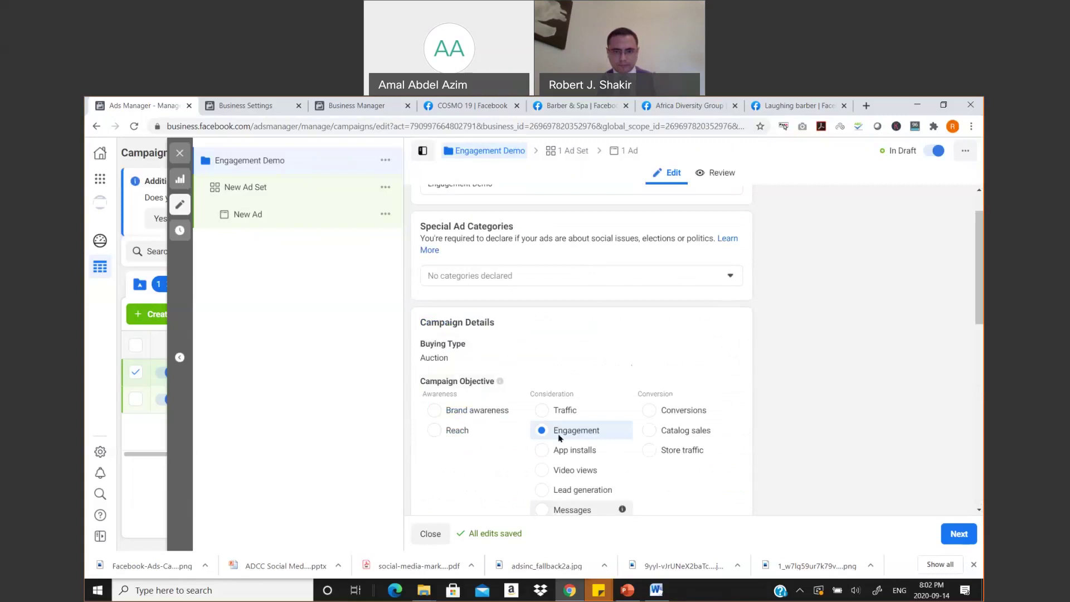
scroll(830, 402, down, 5)
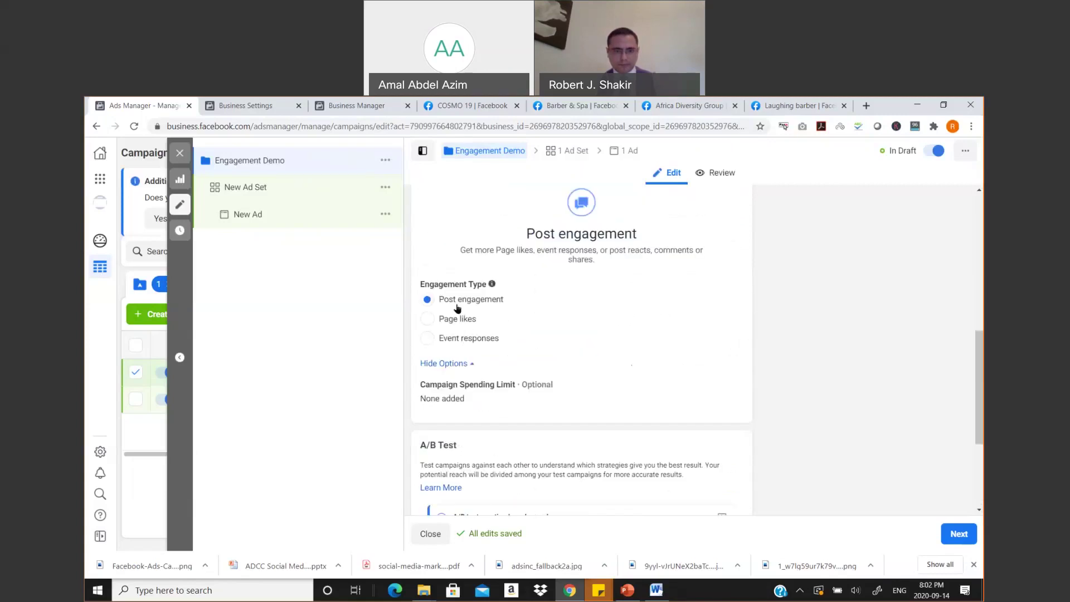
click(458, 301)
scroll(747, 362, down, 3)
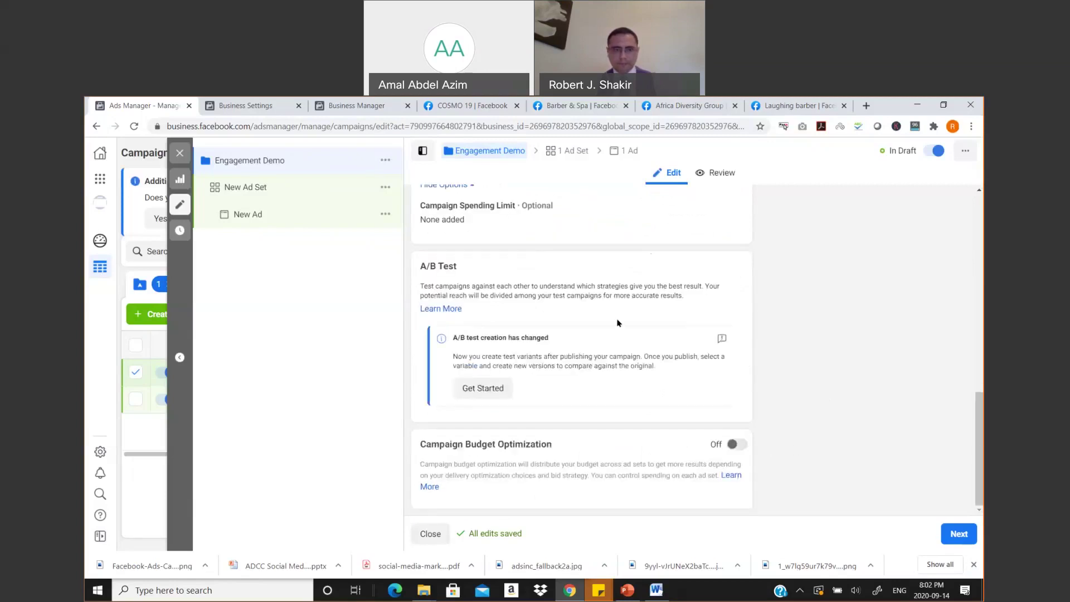
scroll(637, 383, up, 10)
scroll(637, 383, down, 10)
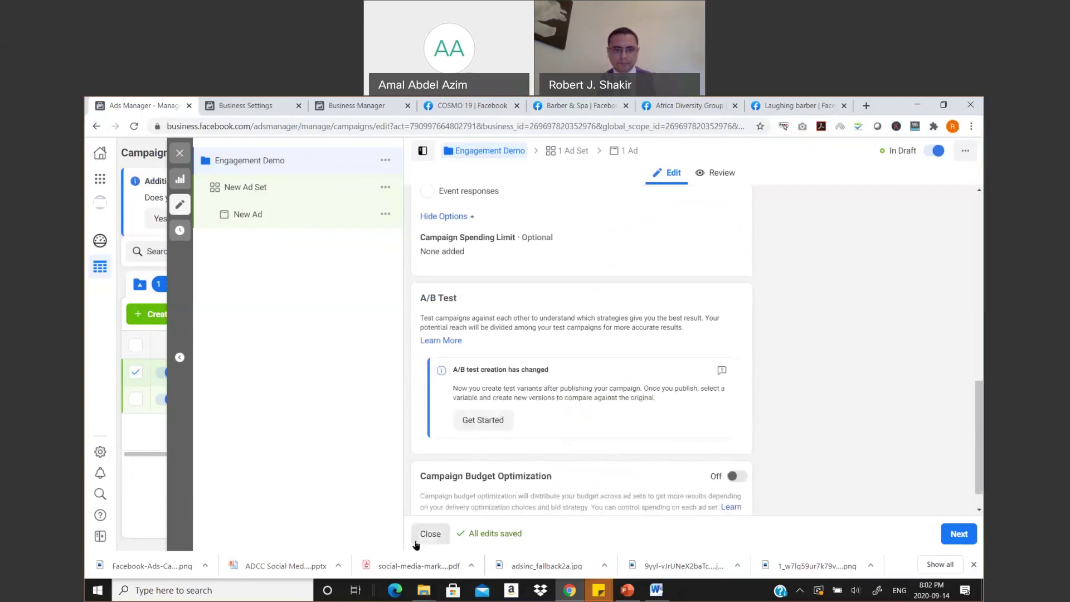
click(430, 534)
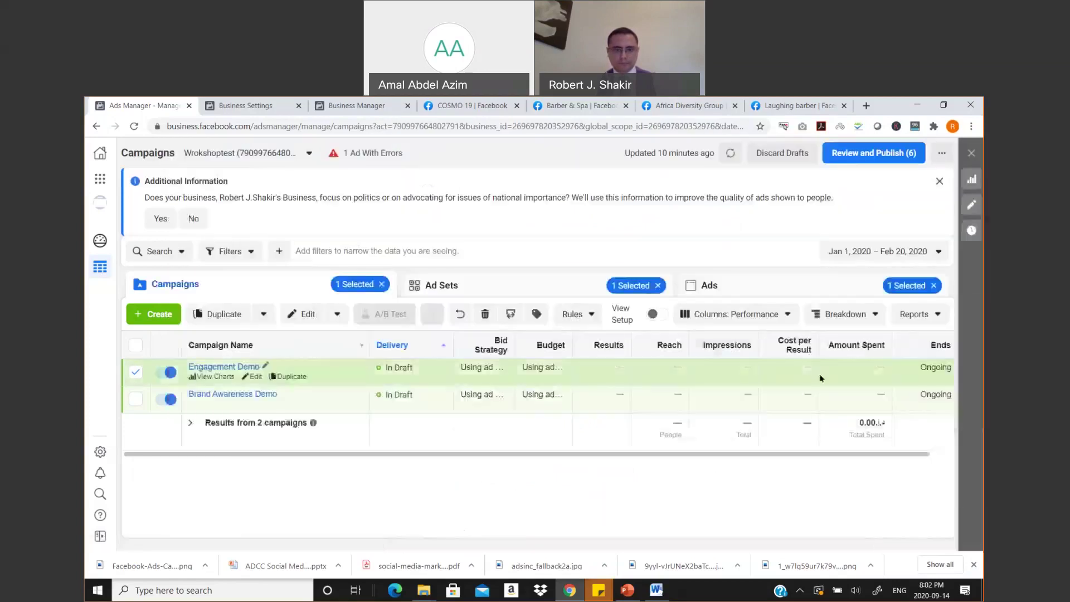
Create another new campaign with the Engagement objective and the Post engagement type.
click(159, 312)
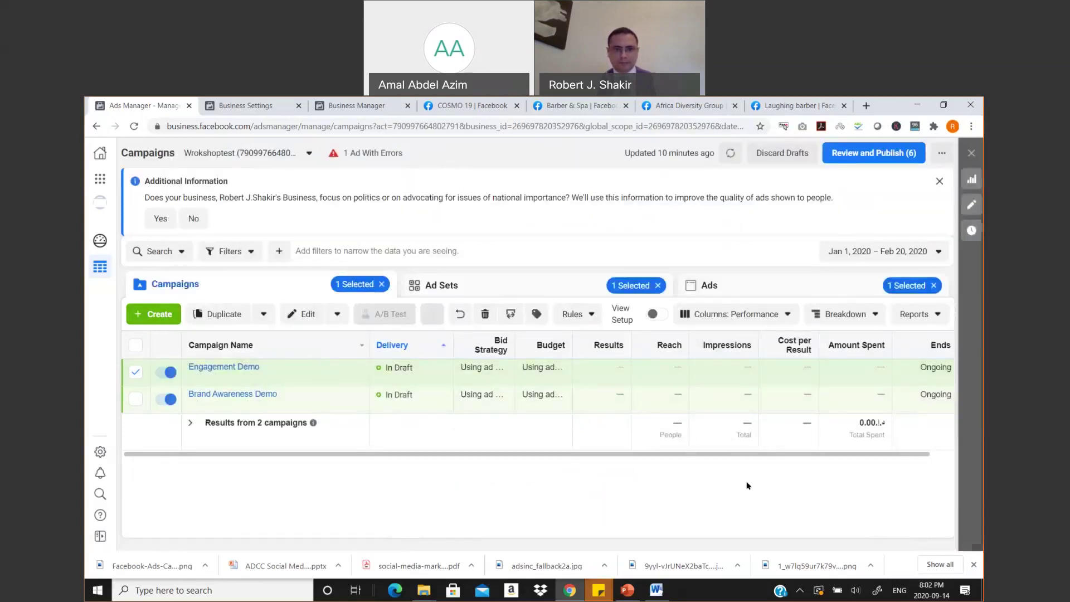
click(563, 306)
scroll(623, 455, down, 2)
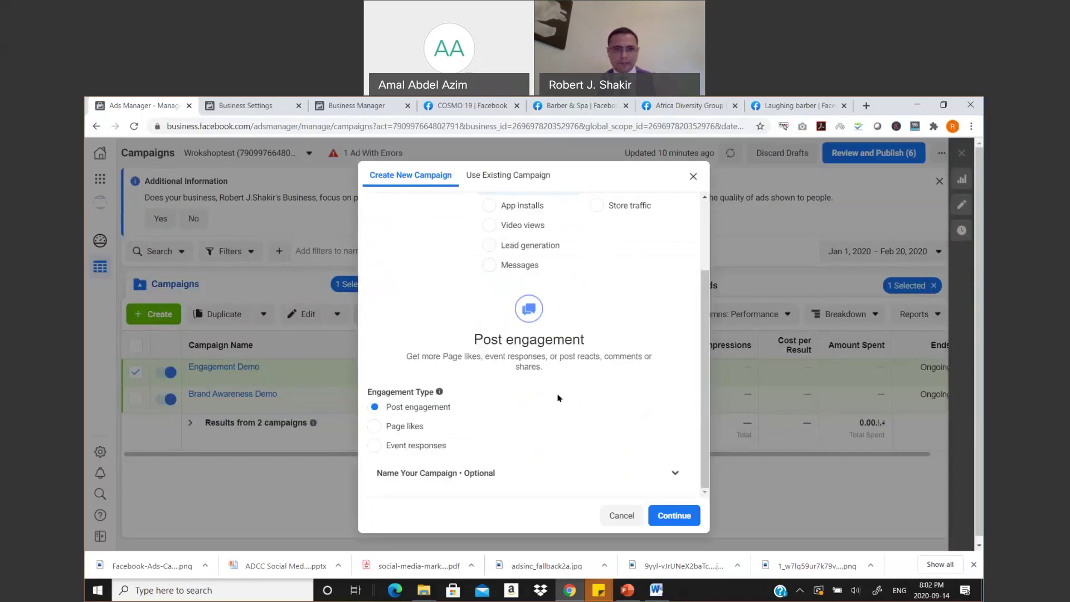
click(680, 516)
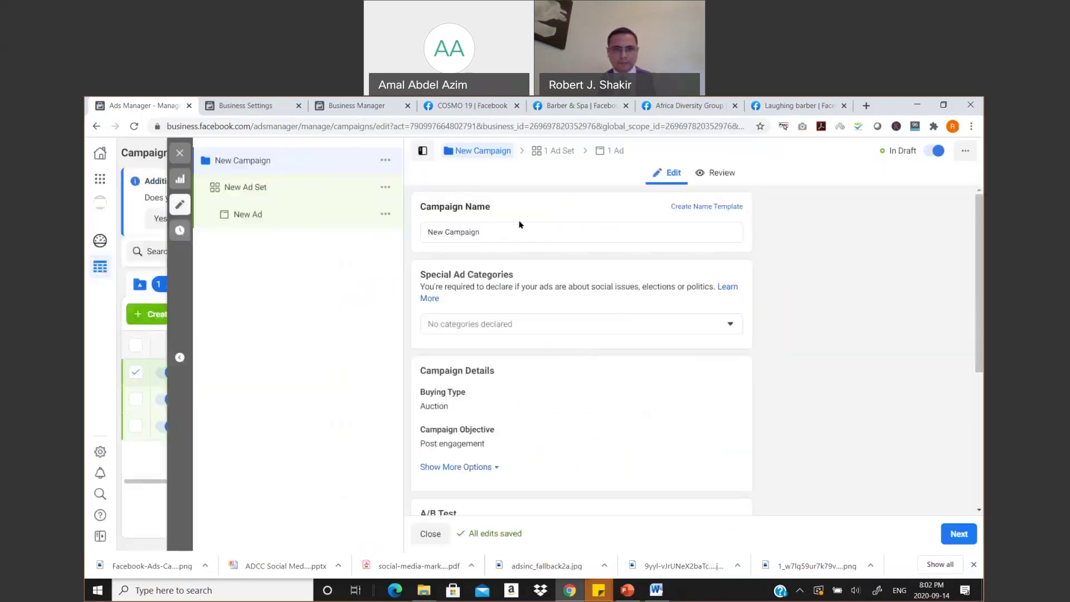
Rename the new campaign "Engagement" and proceed to its ad set settings.
triple_click(513, 233)
text(Engagement)
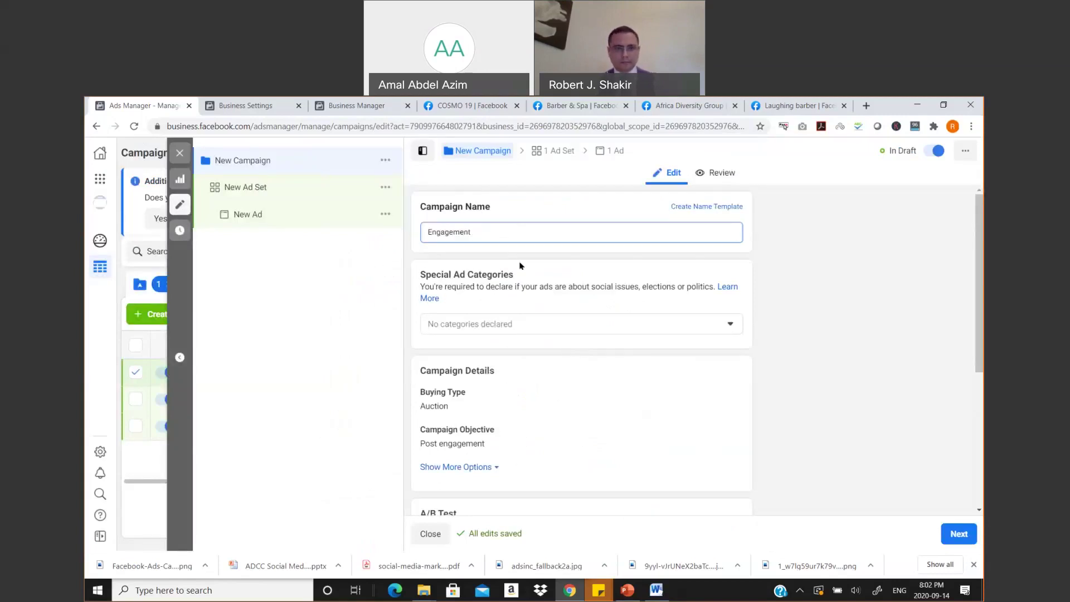
scroll(530, 312, down, 3)
scroll(805, 418, down, 2)
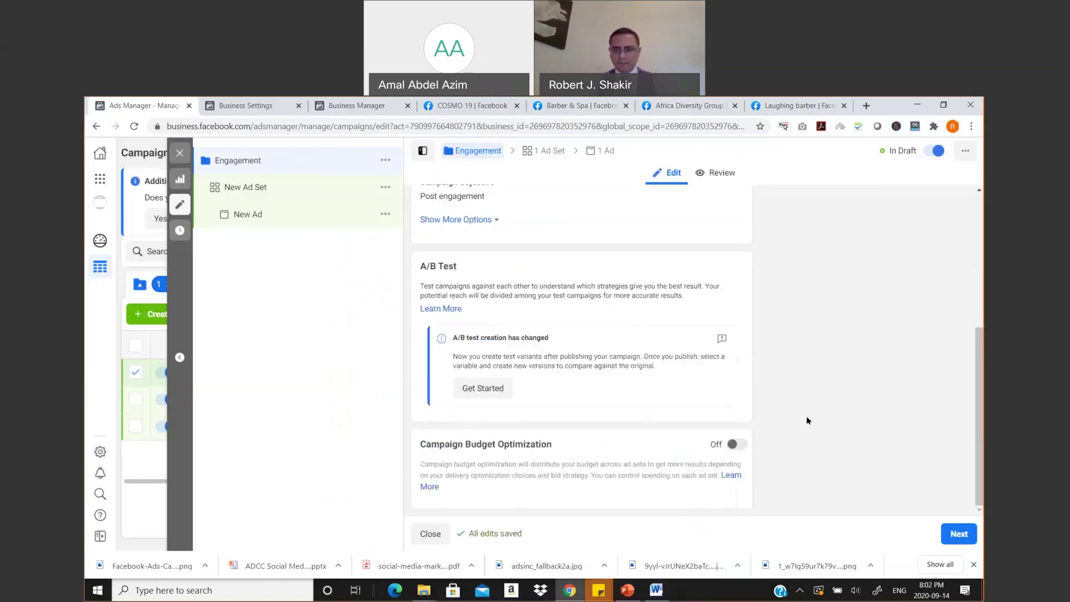
click(958, 533)
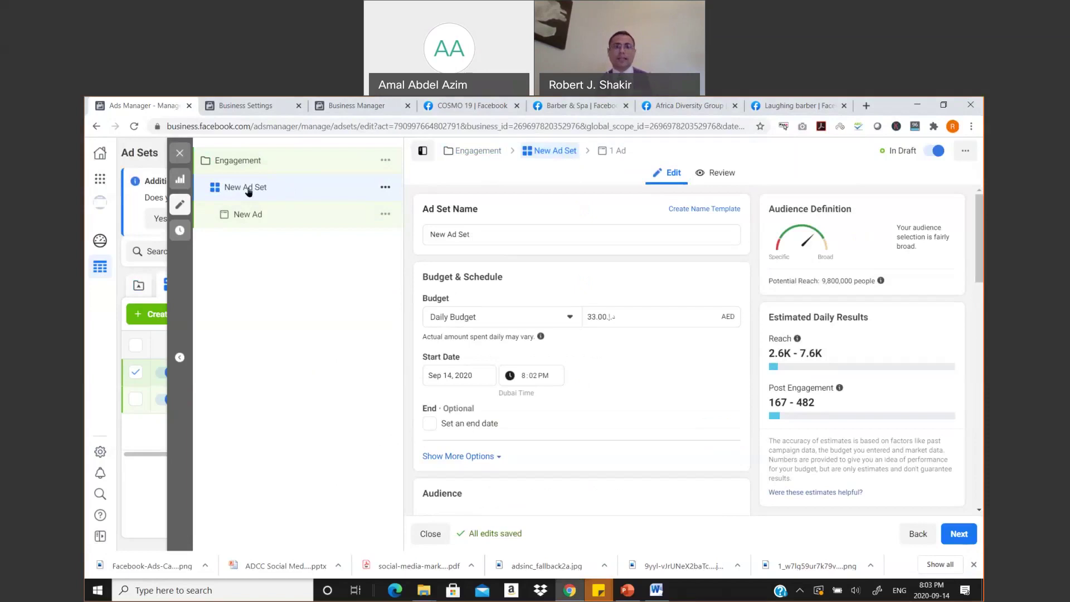
Switch the ad set to Manual Placements and deselect Facebook, keeping only Instagram as a platform.
scroll(477, 310, down, 3)
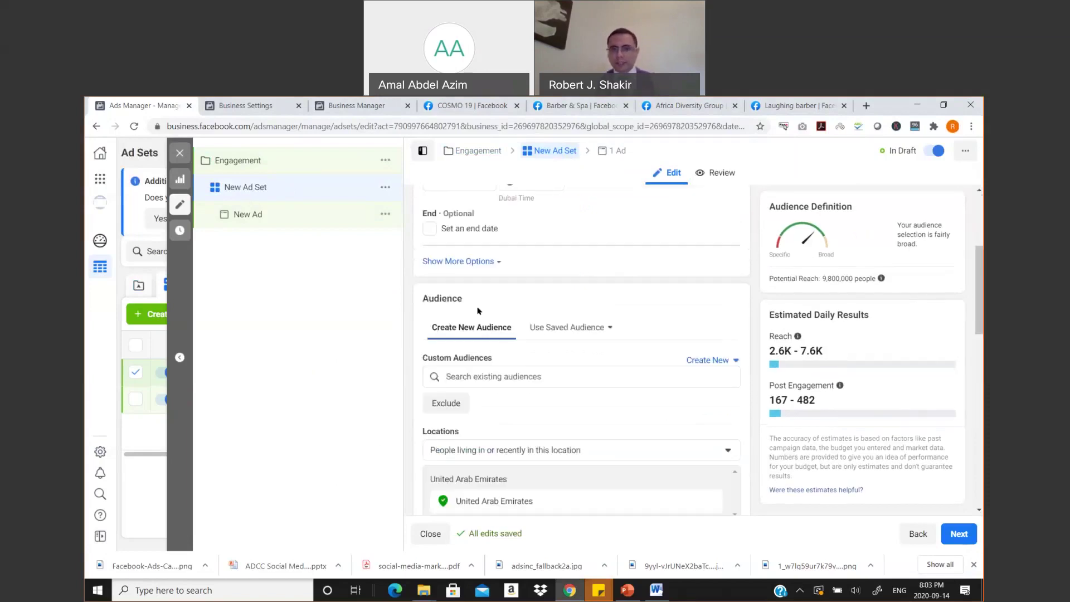
scroll(536, 329, down, 5)
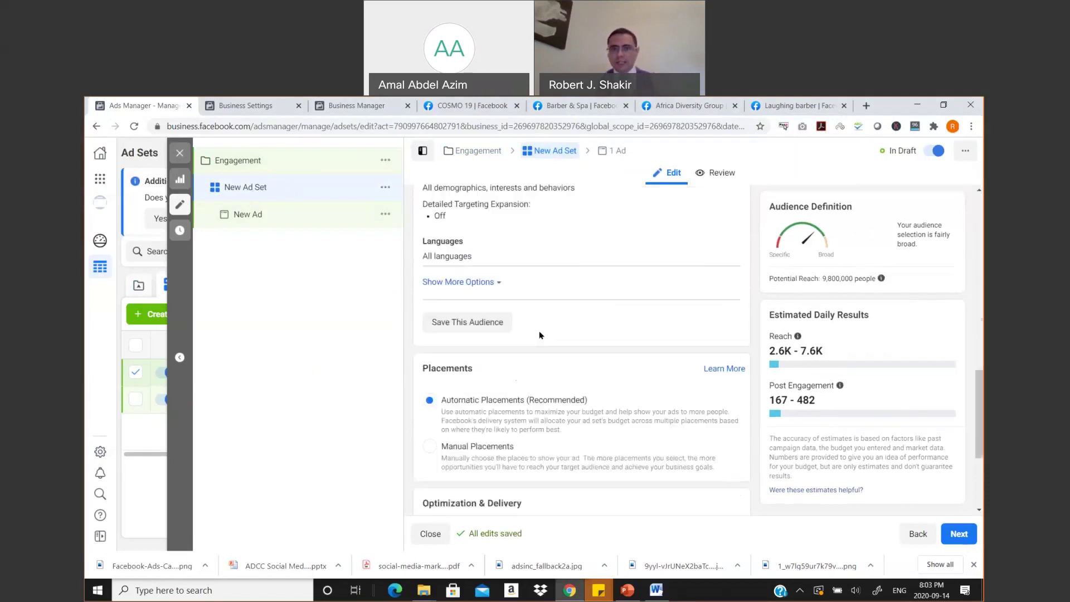
scroll(539, 335, down, 2)
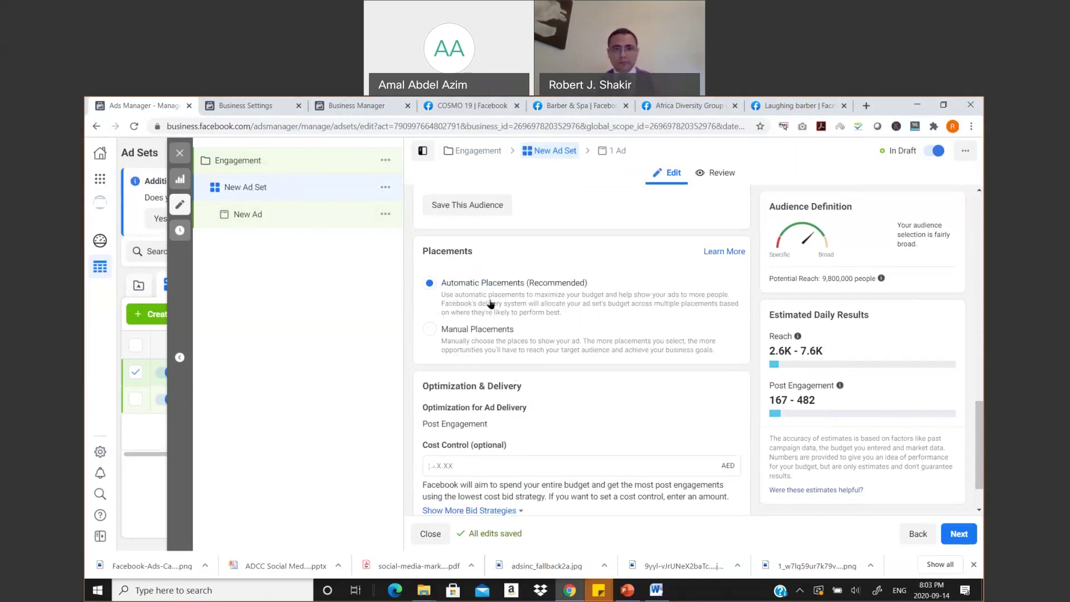
click(430, 330)
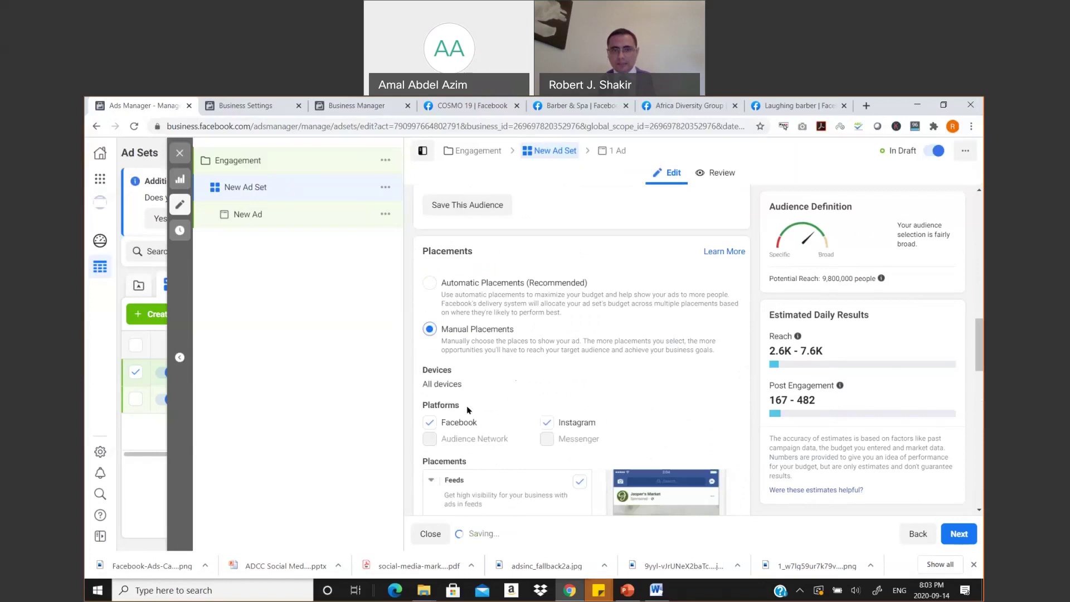
click(466, 425)
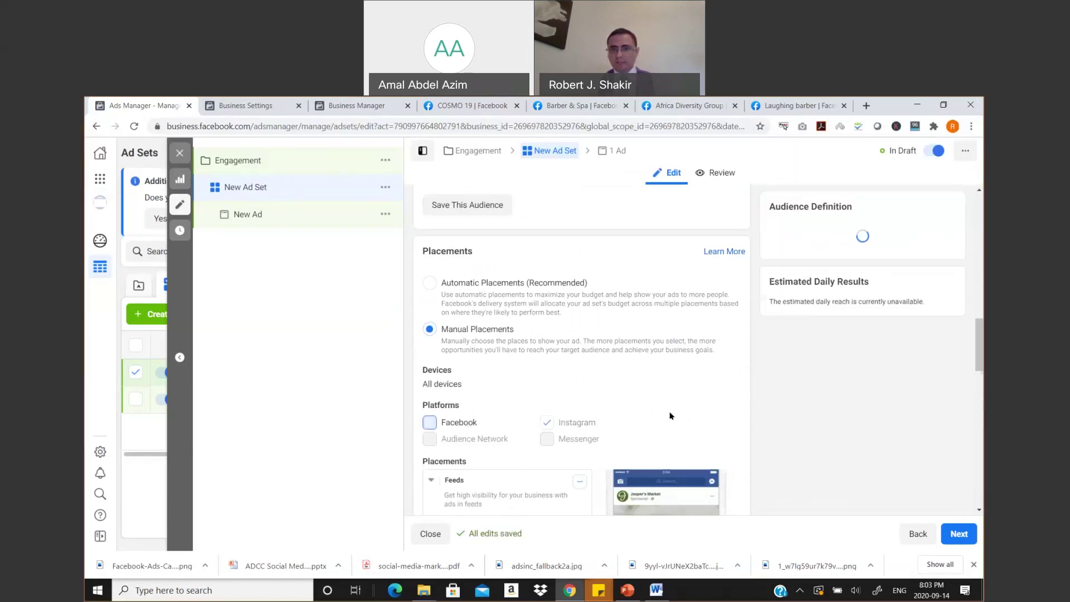
scroll(613, 390, down, 3)
scroll(574, 389, up, 2)
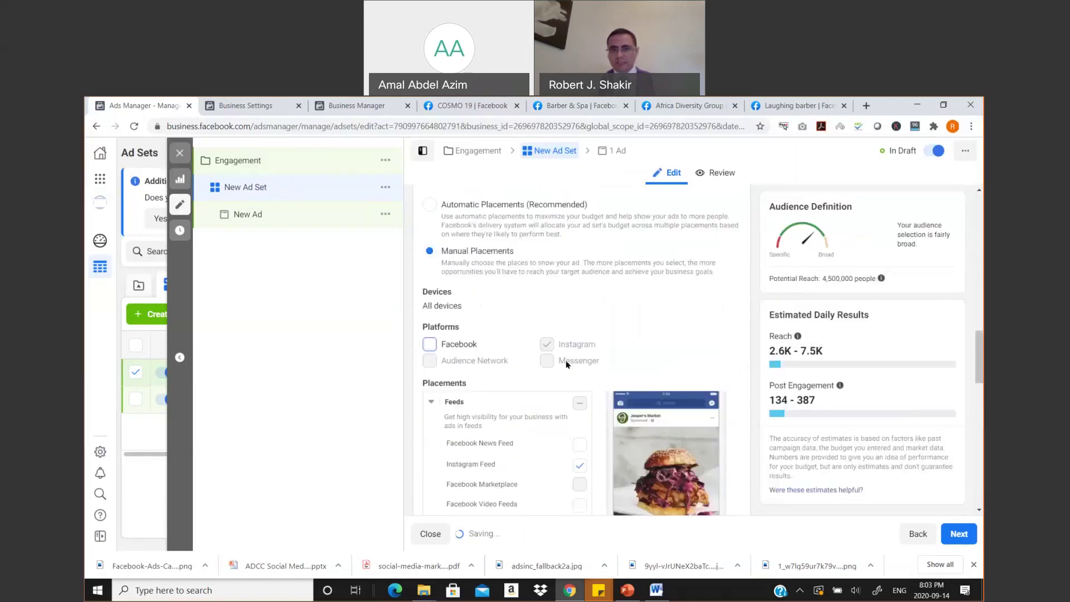
scroll(563, 413, down, 5)
scroll(561, 414, down, 5)
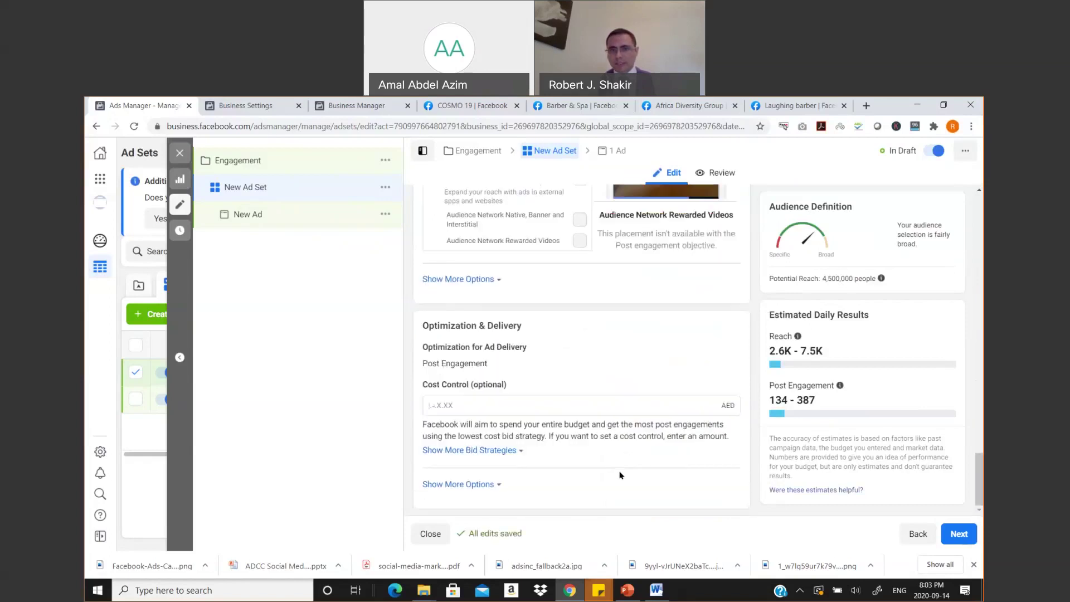
Set the ad set's daily budget to 40 AED.
scroll(613, 443, up, 15)
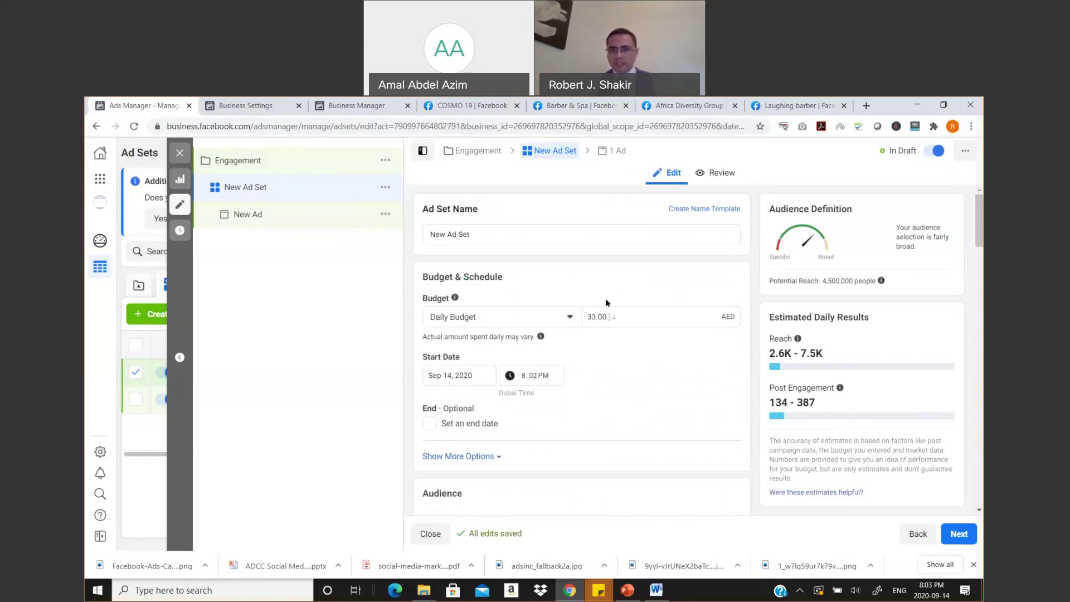
click(591, 316)
double_click(591, 317)
text(50)
key(BackSpace)
key(BackSpace)
text(40)
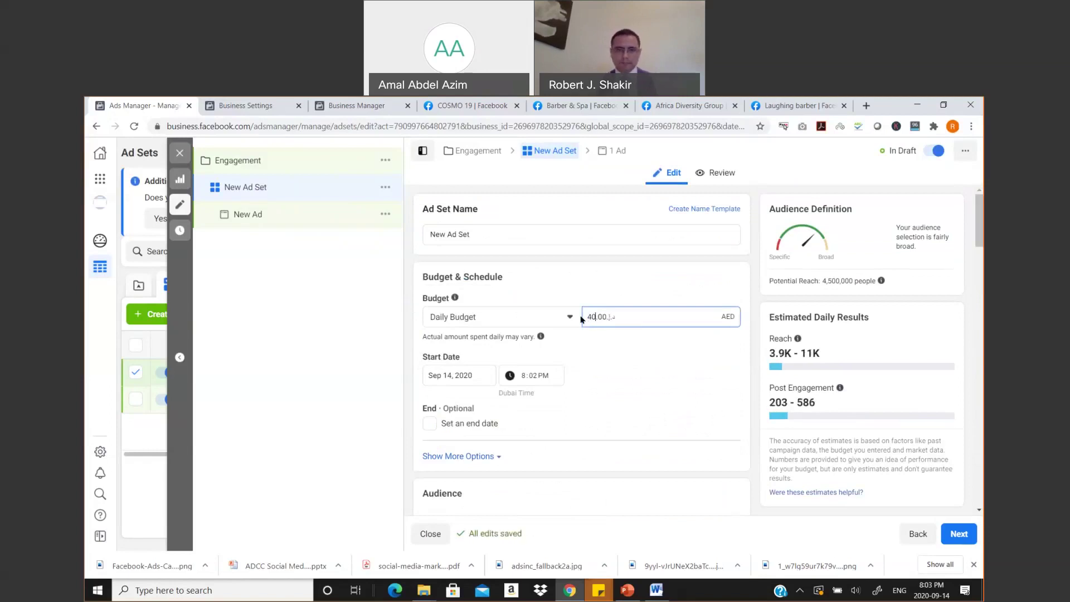
click(628, 386)
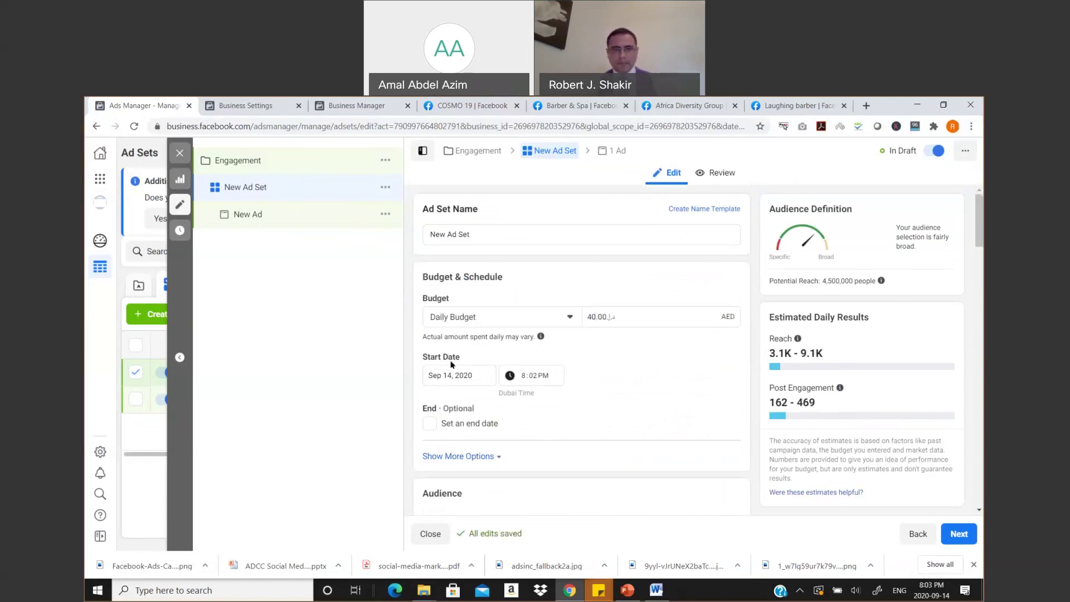
Enable an end date for the ad set and set it to September 18, 2020.
scroll(628, 386, down, 2)
click(429, 308)
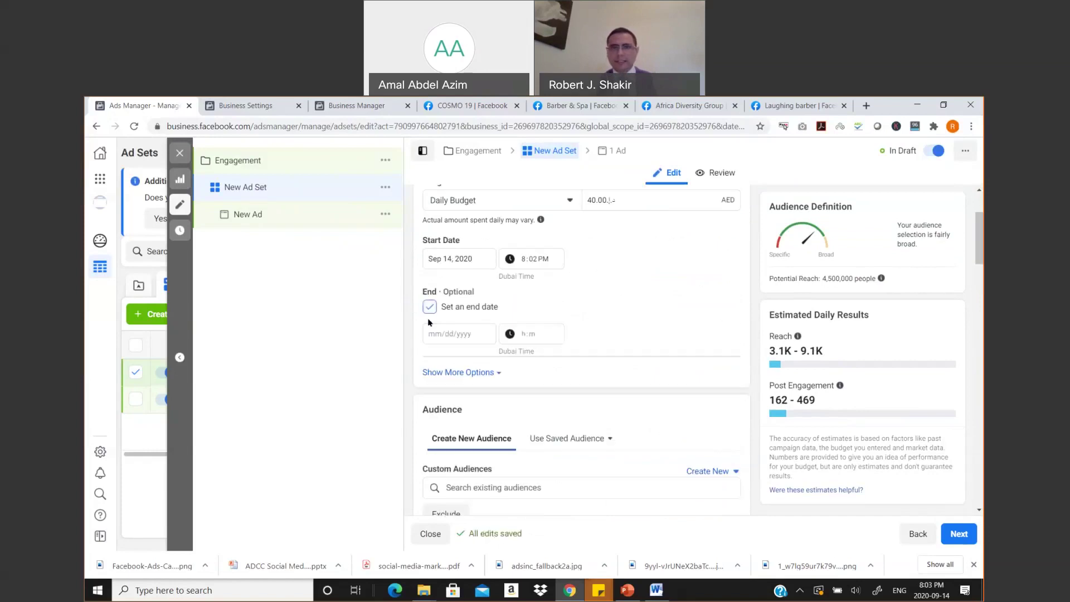
click(458, 336)
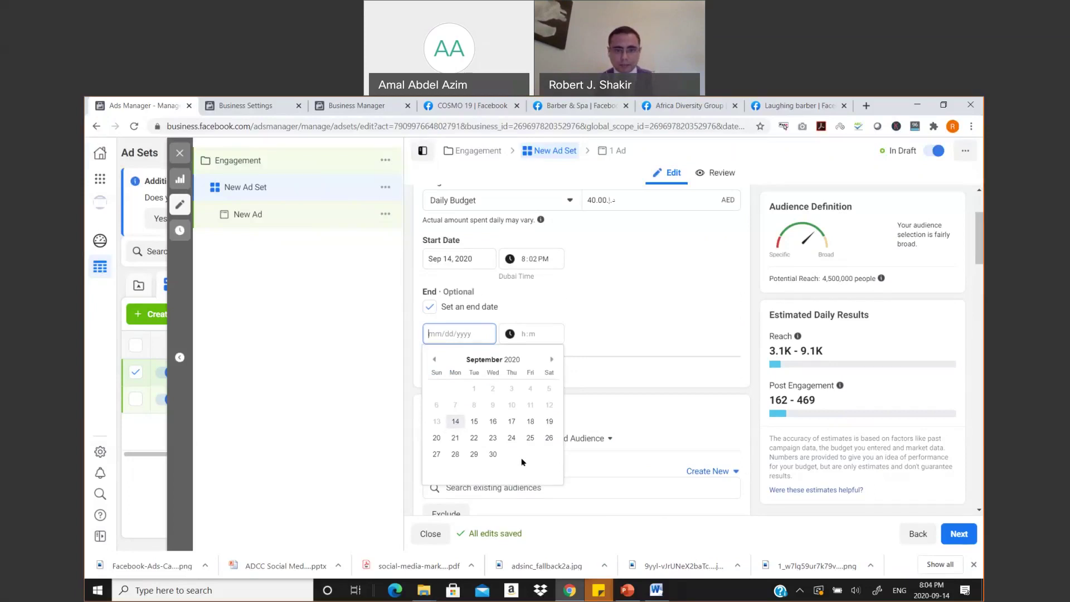
click(530, 421)
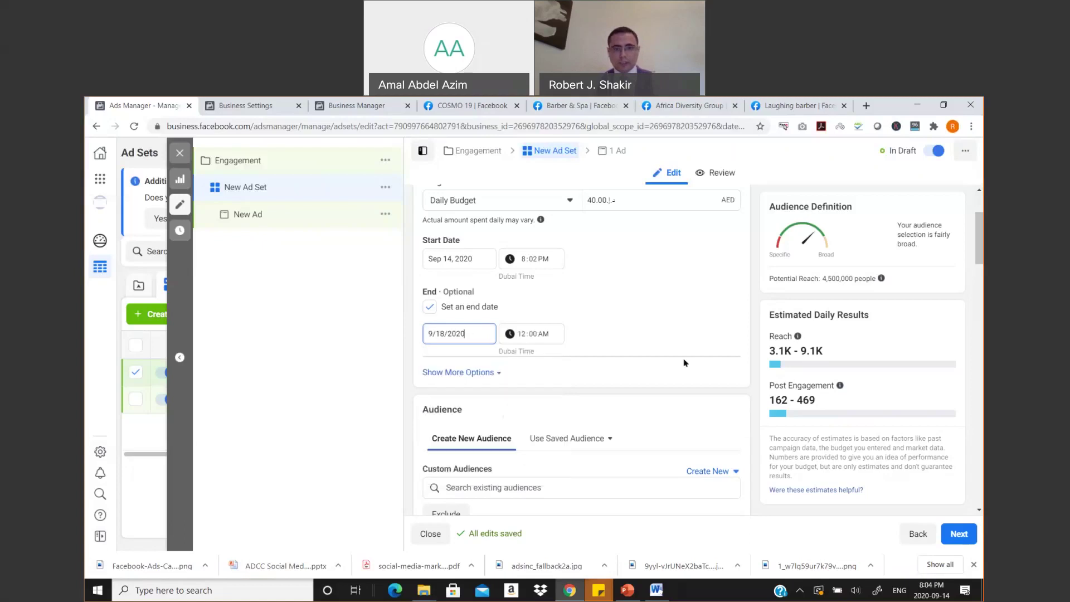
scroll(618, 262, up, 2)
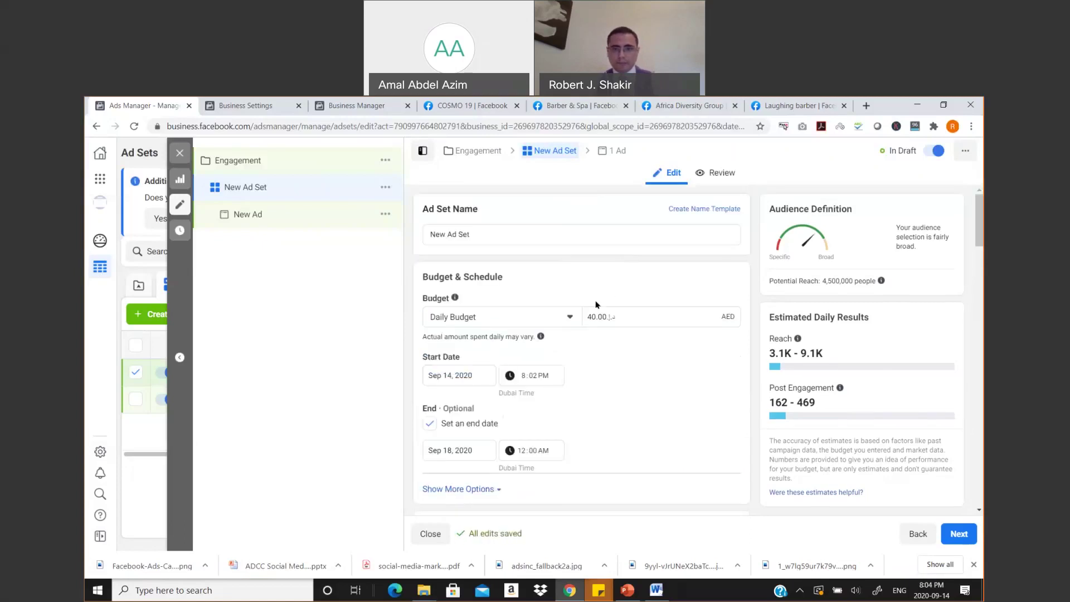
Review the ad set's schedule, audience, placements and optimization settings, including the additional audience options.
scroll(618, 375, down, 5)
scroll(619, 375, down, 4)
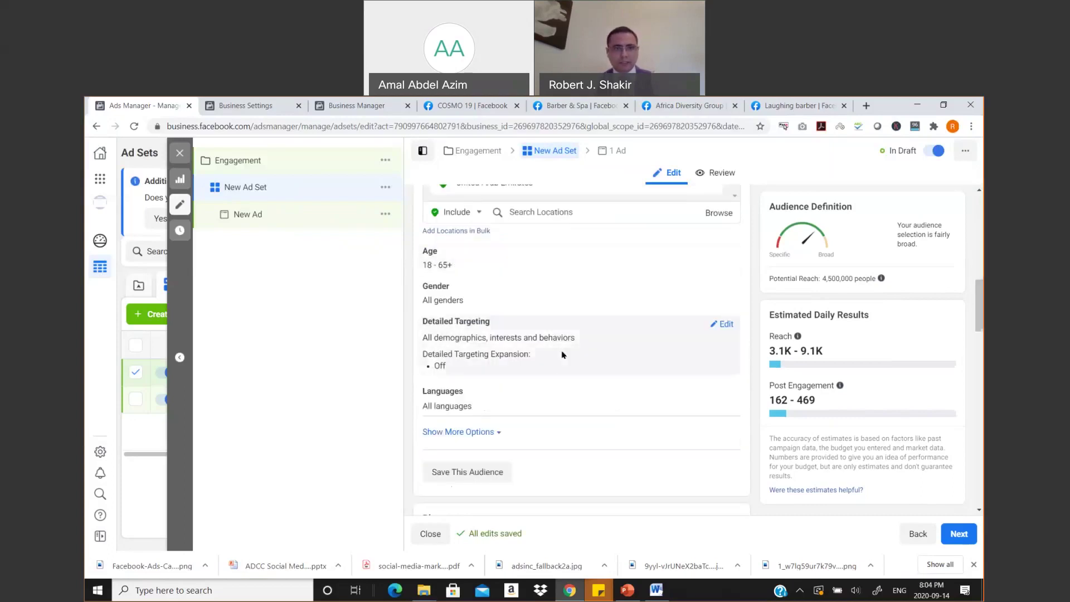
scroll(540, 327, down, 3)
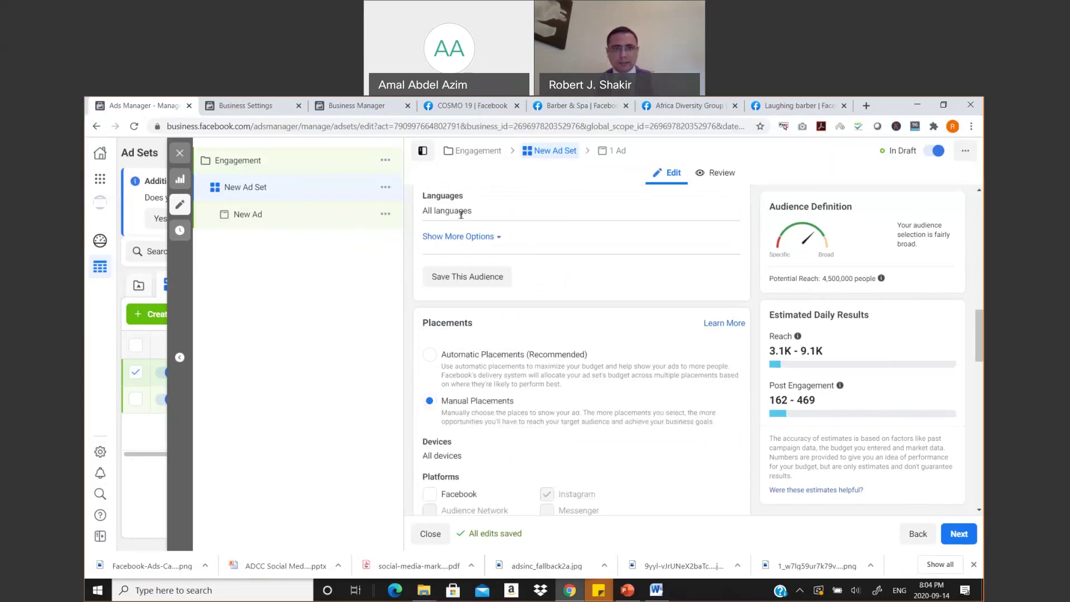
scroll(606, 347, down, 8)
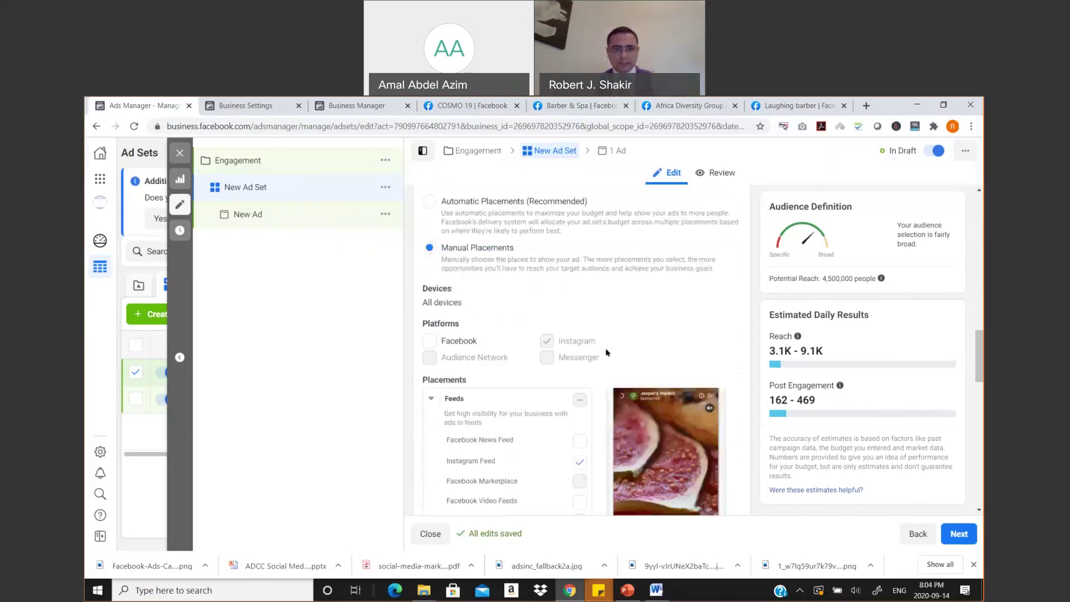
scroll(605, 348, down, 5)
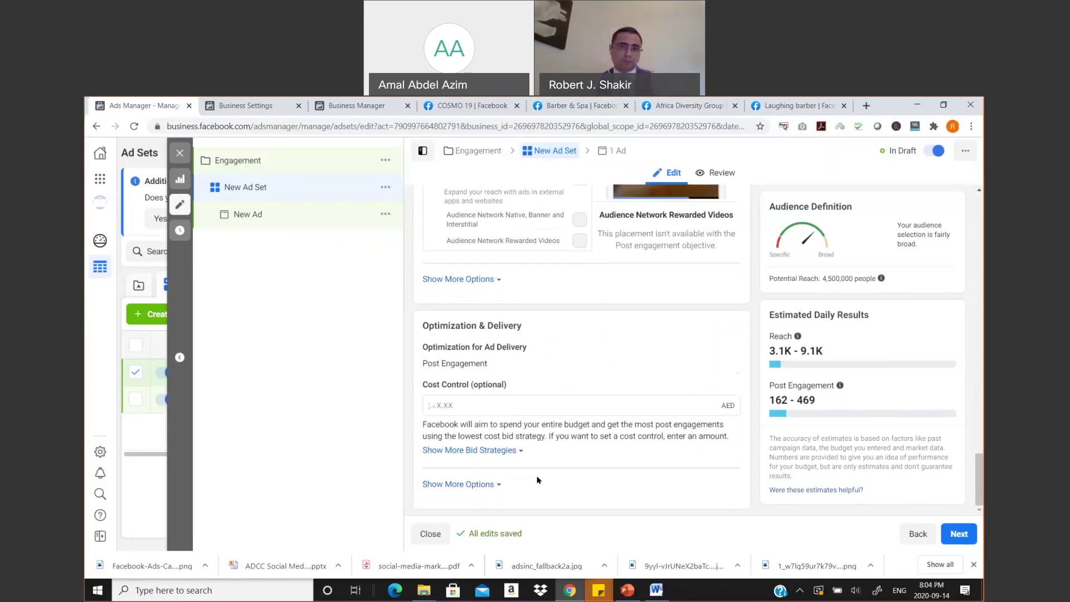
scroll(641, 390, up, 10)
scroll(640, 392, up, 10)
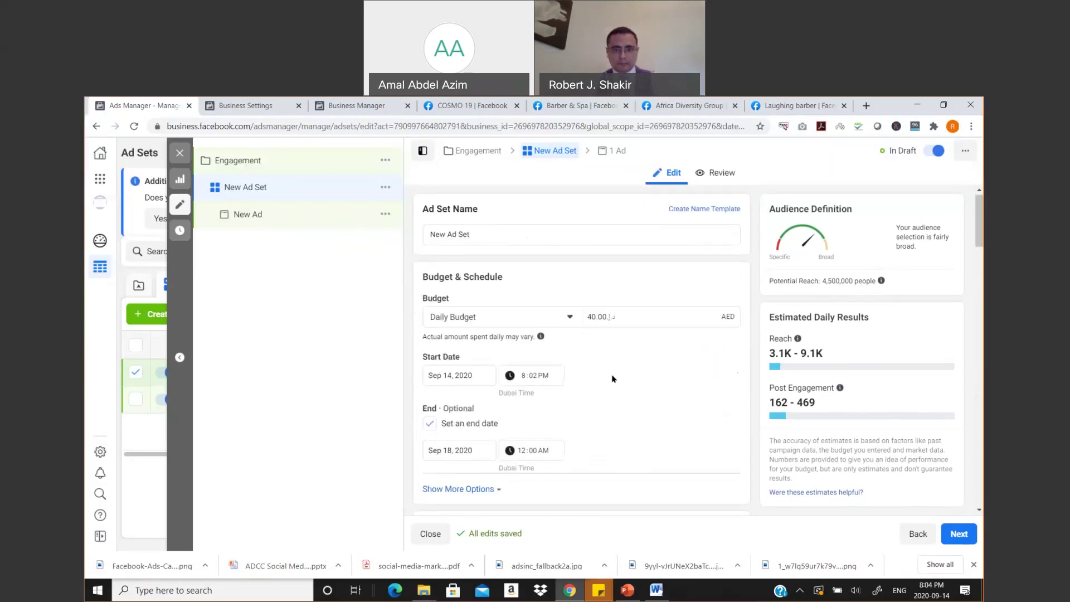
scroll(618, 385, down, 2)
scroll(625, 401, down, 3)
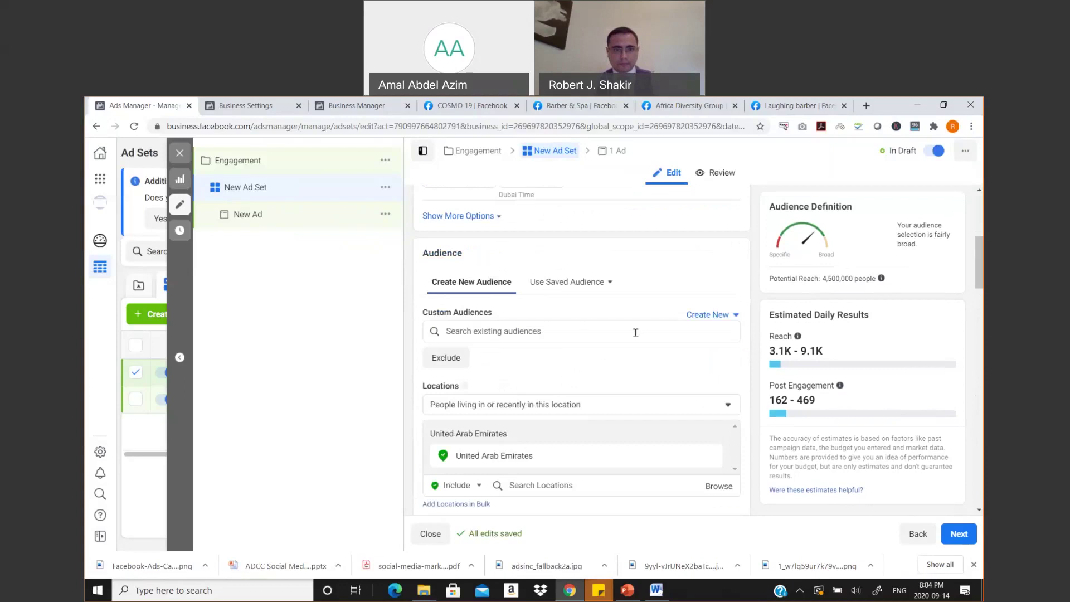
scroll(559, 357, down, 4)
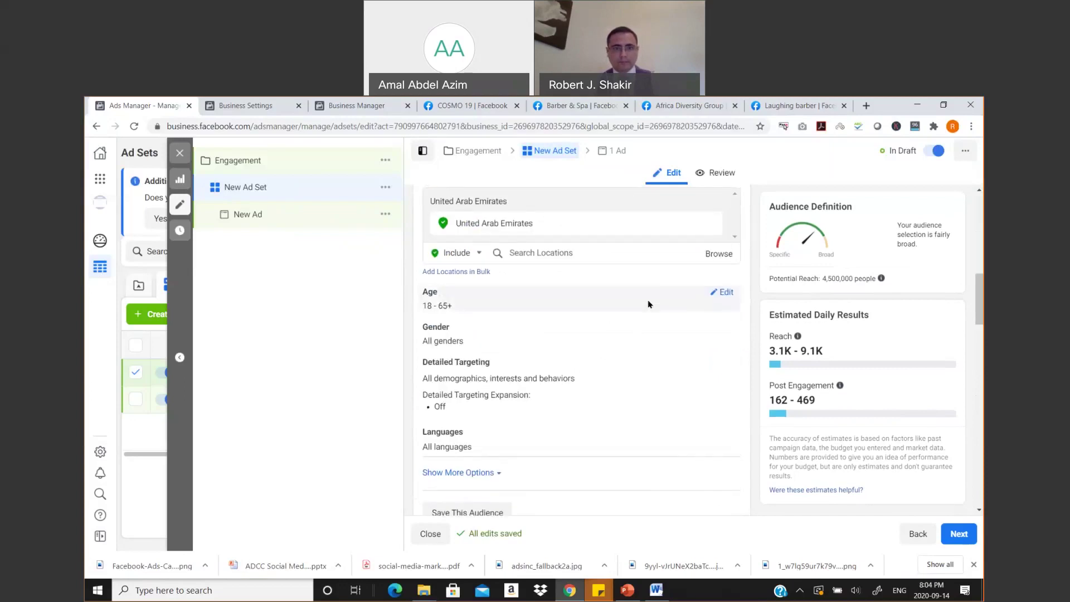
scroll(619, 292, down, 5)
scroll(466, 322, up, 2)
click(465, 315)
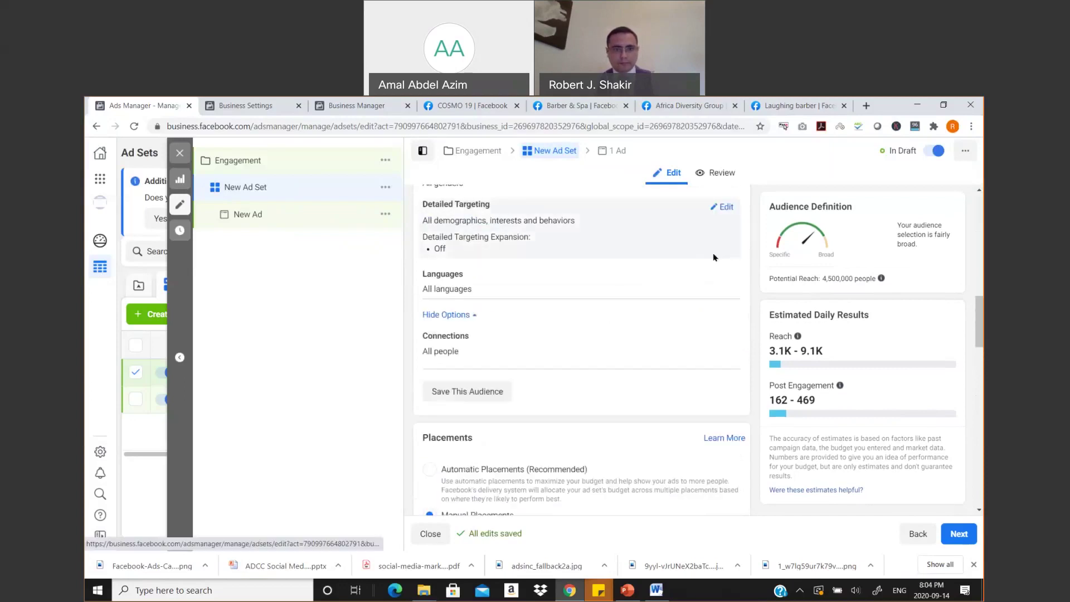
scroll(585, 324, up, 10)
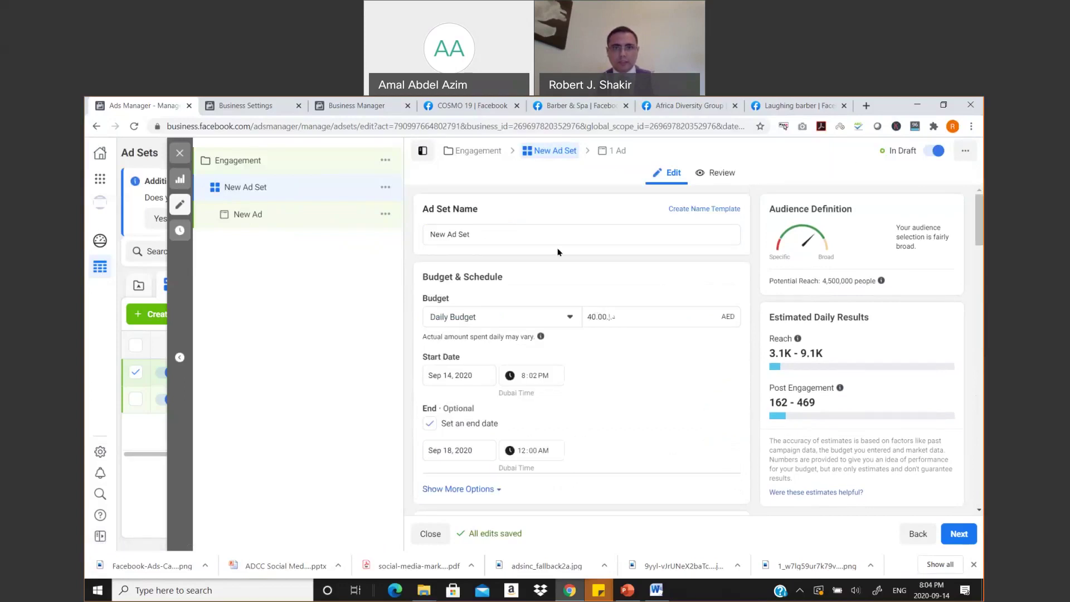
Return to the Engagement campaign's settings and review its name, special ad categories and campaign details.
click(615, 150)
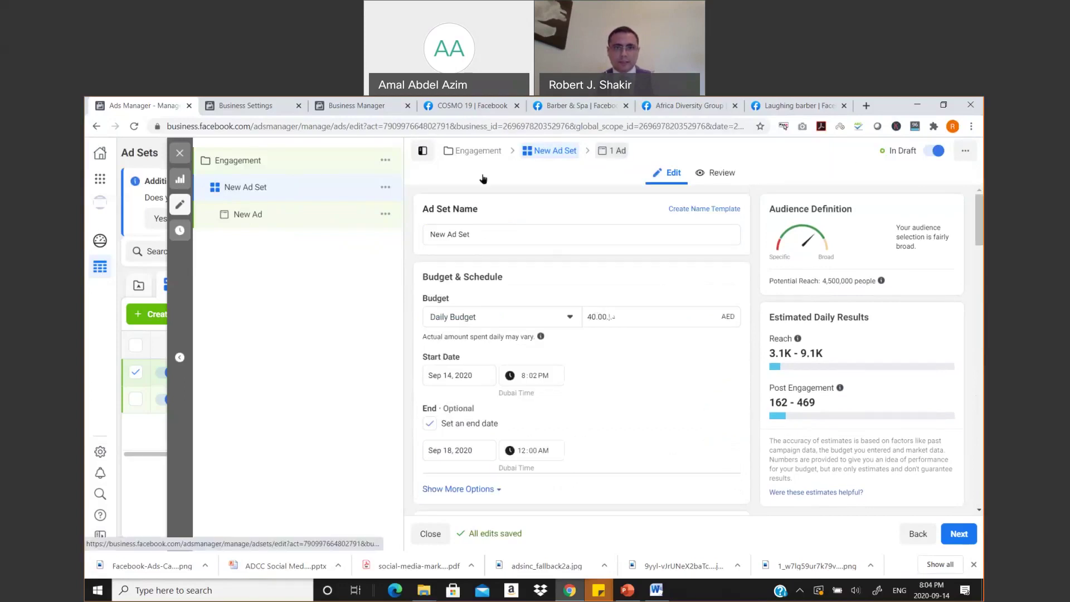
click(478, 150)
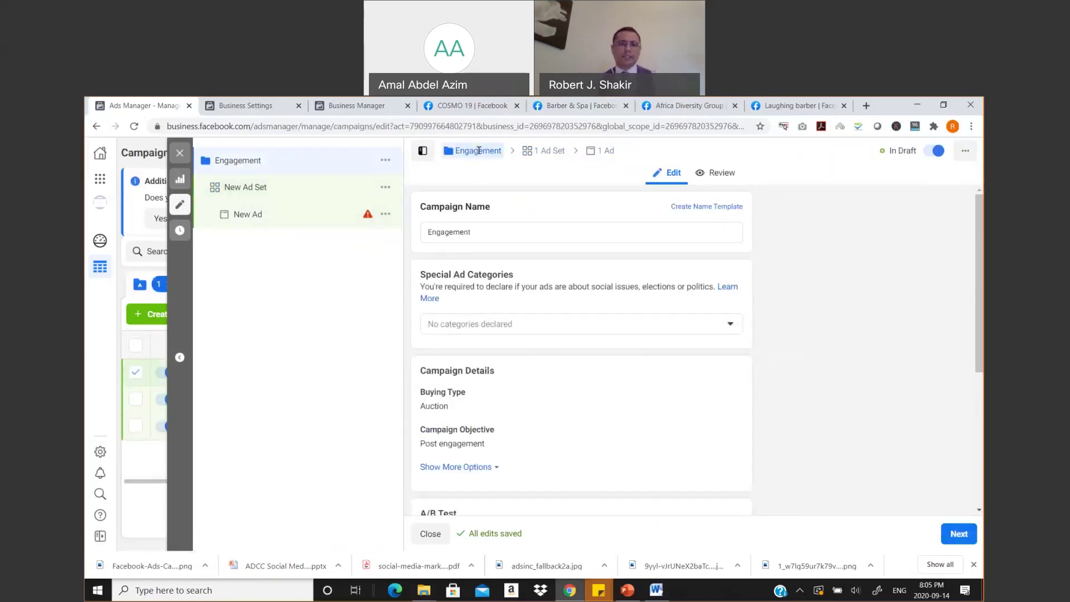
scroll(796, 258, down, 1)
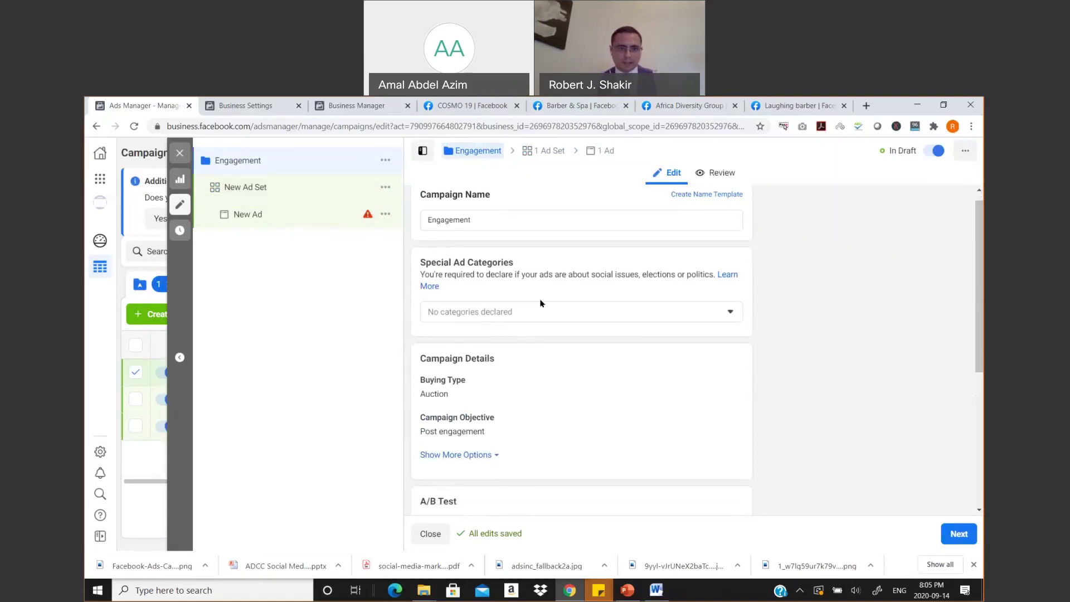
scroll(549, 310, up, 1)
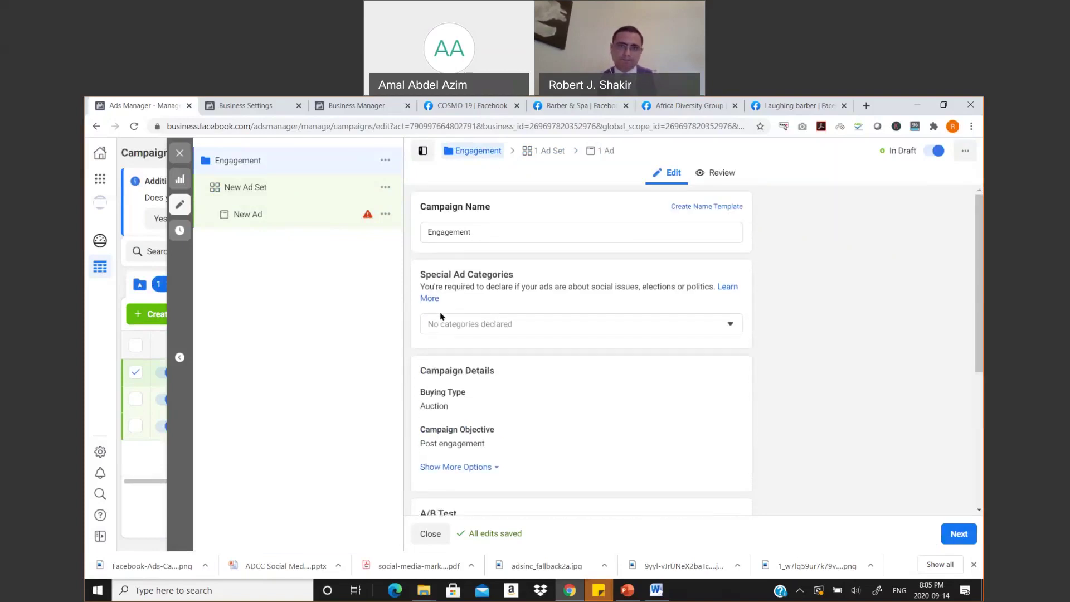
Switch to the PowerPoint presentation and look through the Understanding Ads Manager slides around App Installs.
click(627, 592)
scroll(379, 462, down, 2)
scroll(378, 461, up, 4)
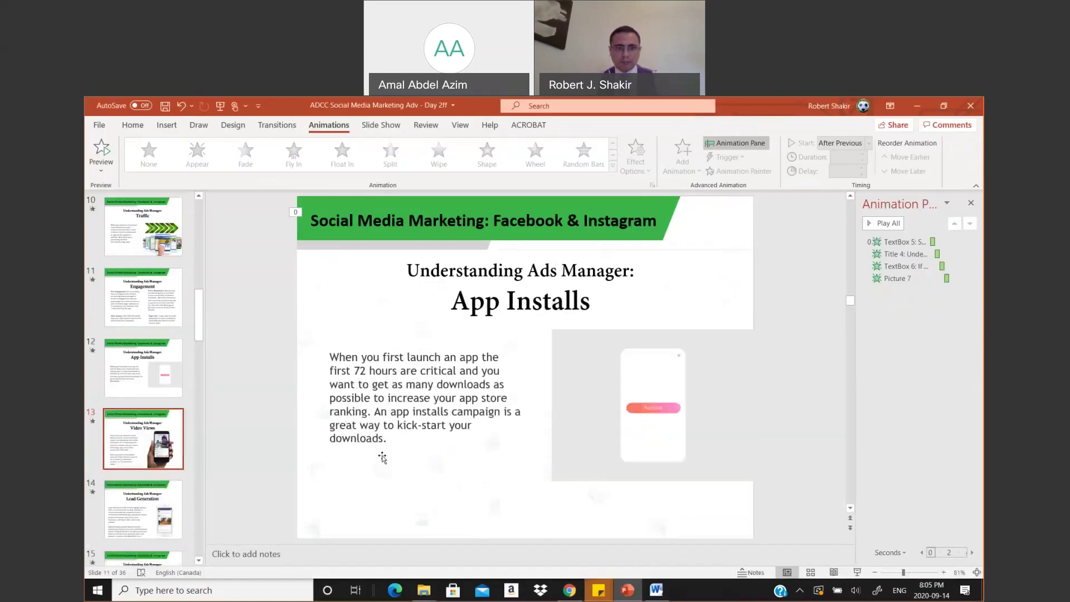
scroll(378, 461, up, 1)
scroll(379, 461, down, 4)
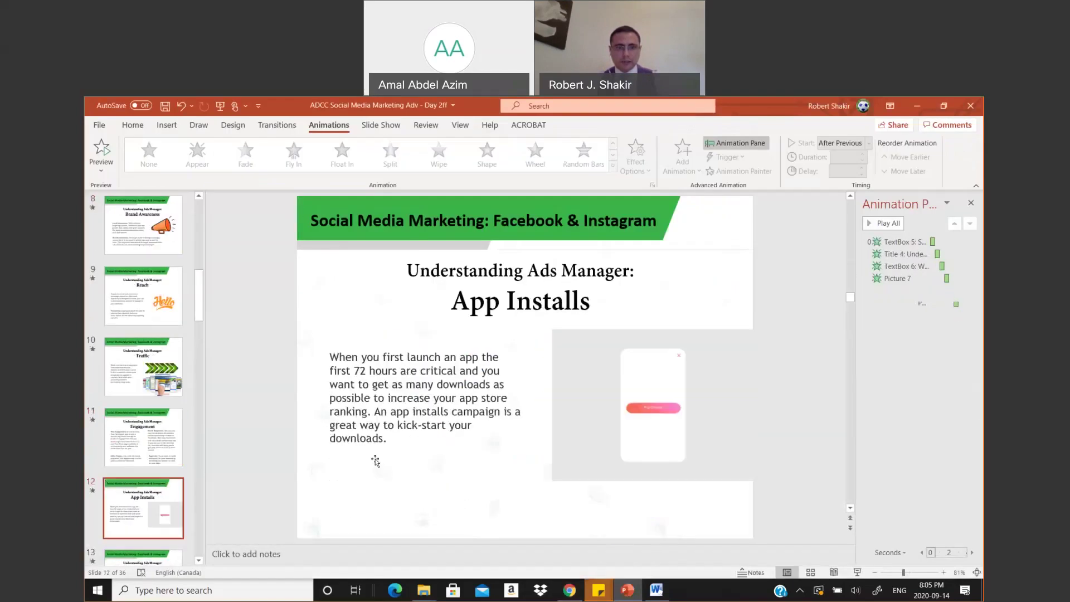
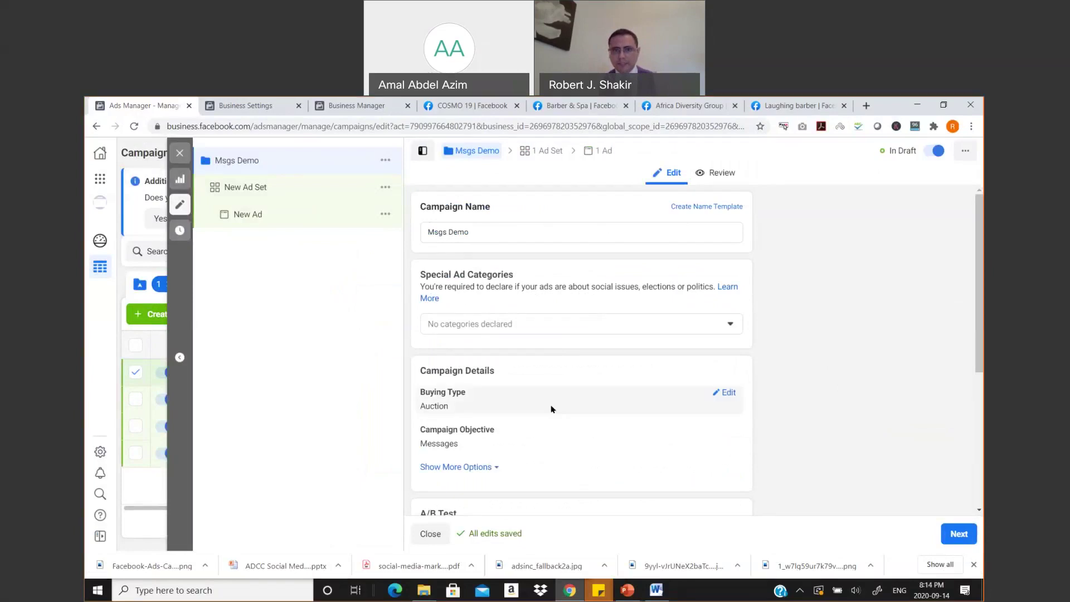
Examine the Special Ad Categories section in the Msgs Demo campaign's settings.
scroll(610, 303, up, 2)
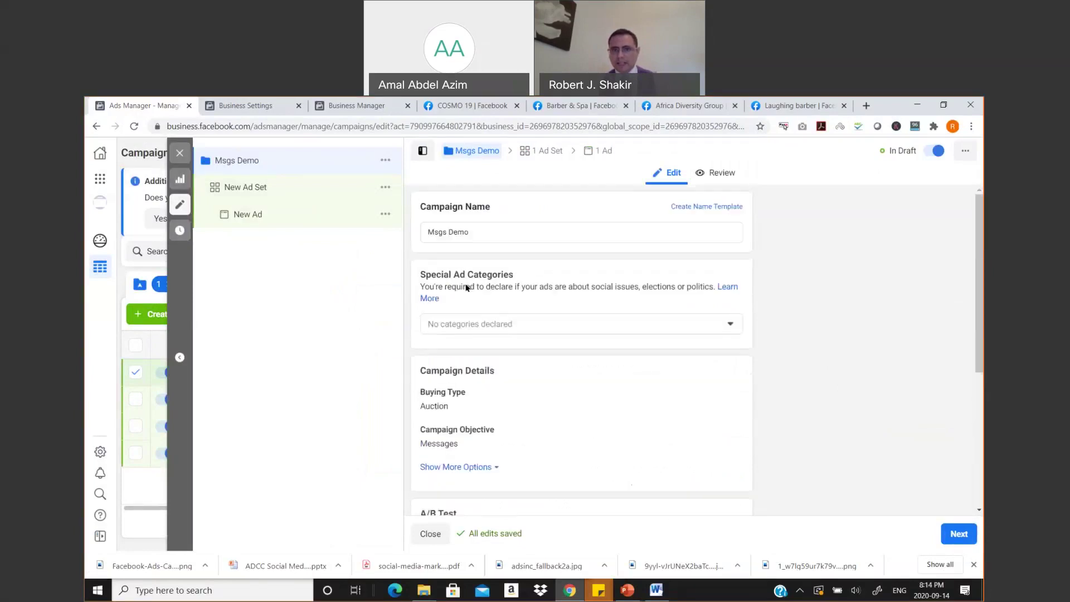
drag(422, 274, 534, 271)
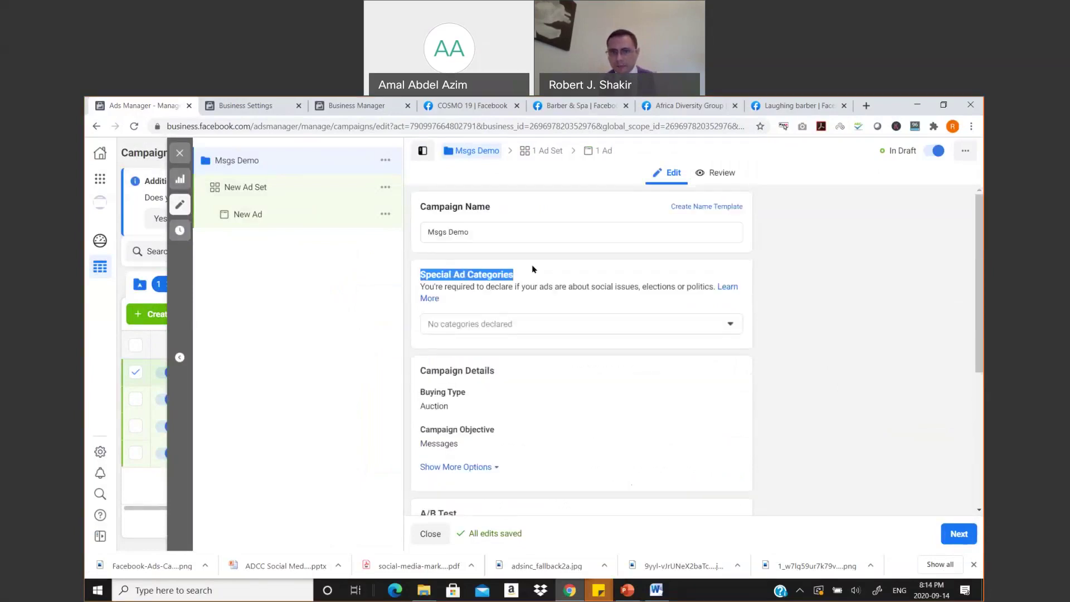
click(535, 278)
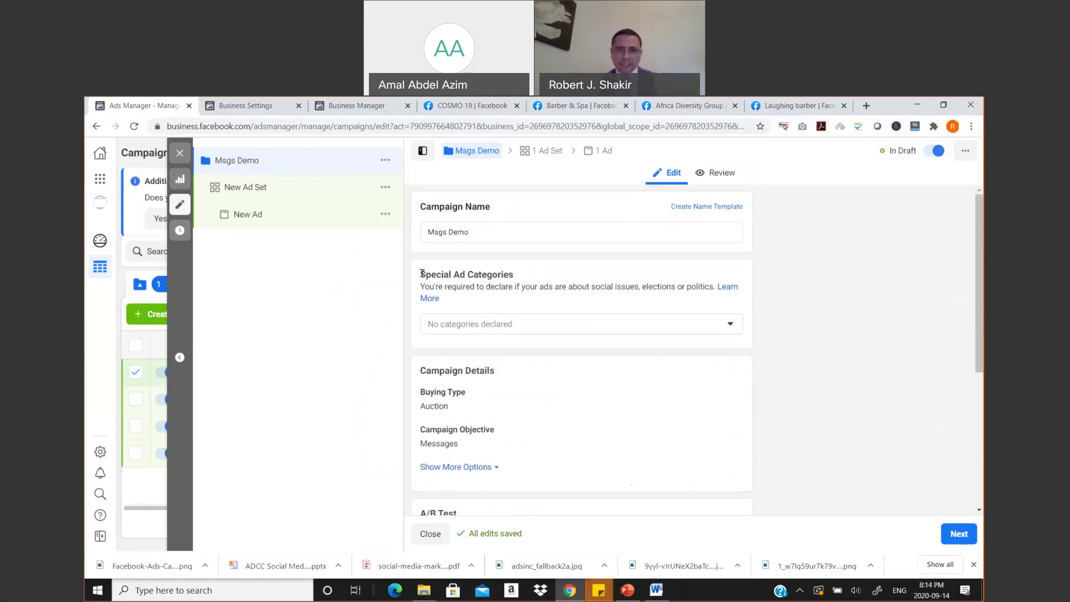
drag(424, 275, 542, 267)
click(542, 267)
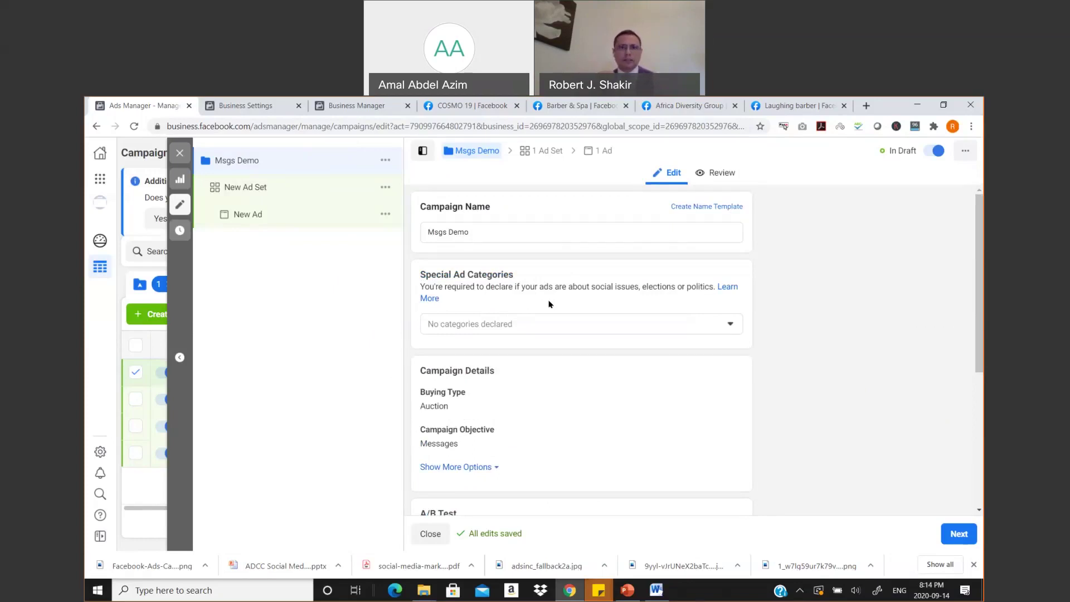
Declare Social Issues, Elections or Politics as the campaign's special ad category, and deselect it again.
click(731, 325)
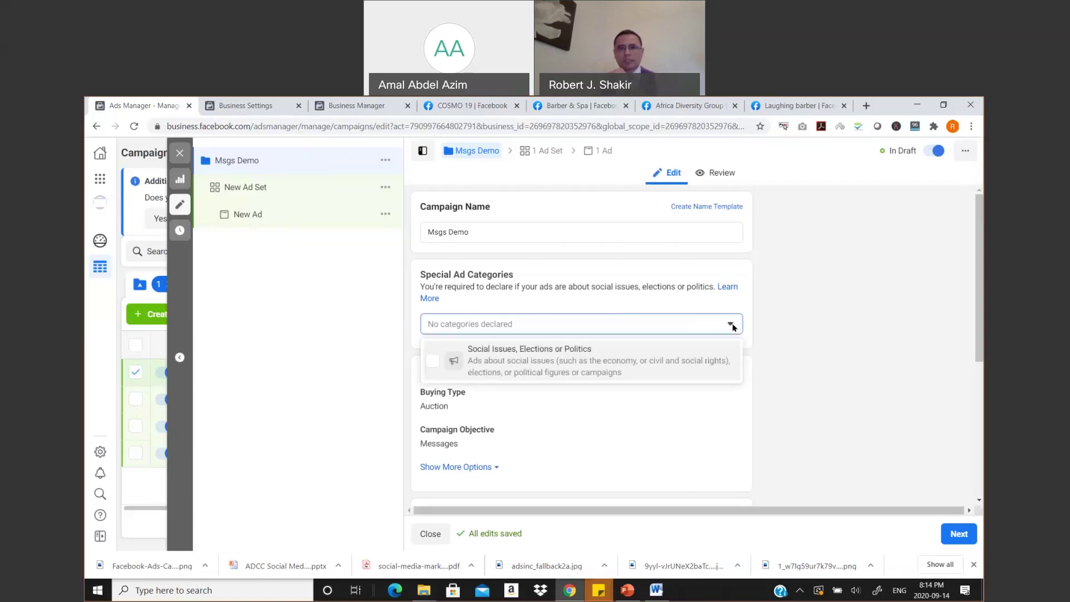
click(602, 373)
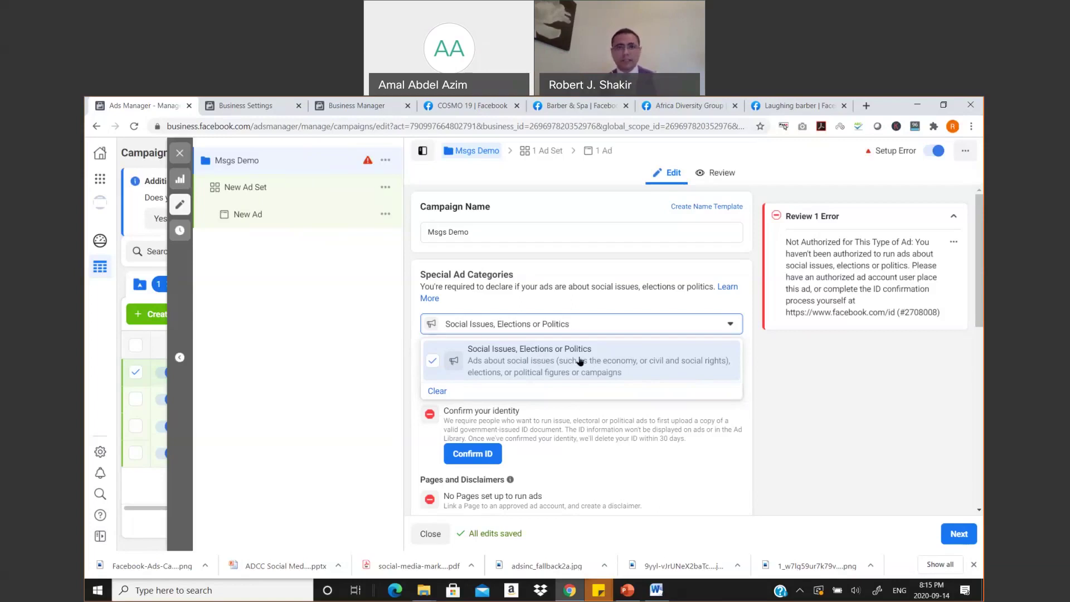
click(434, 361)
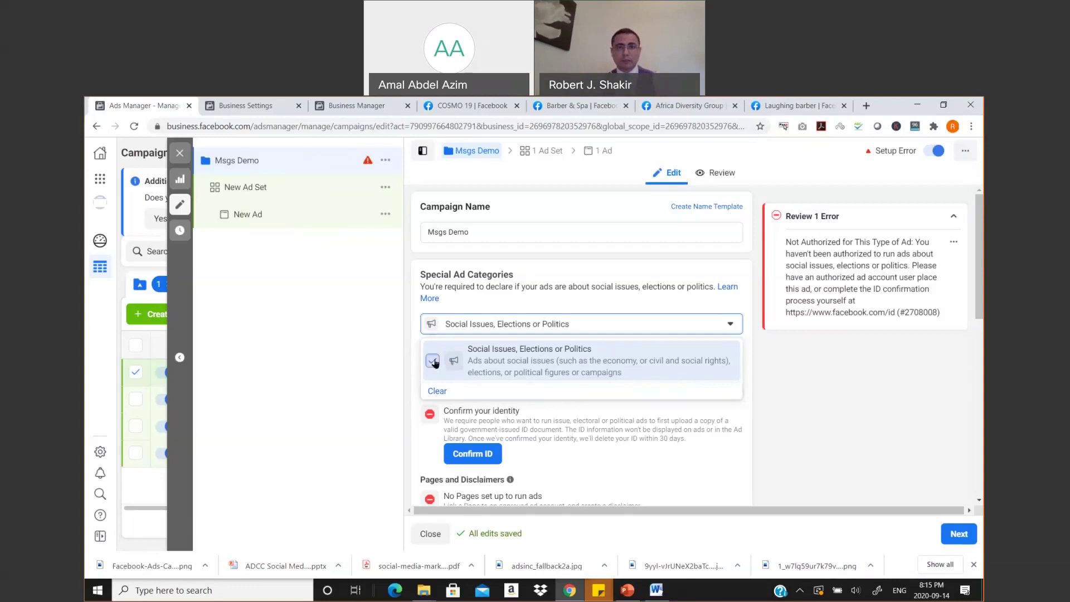
click(805, 456)
Proceed to the Msgs Demo ad set and keep Click to Messenger as its Messenger destination type.
scroll(733, 391, down, 1)
scroll(733, 391, down, 4)
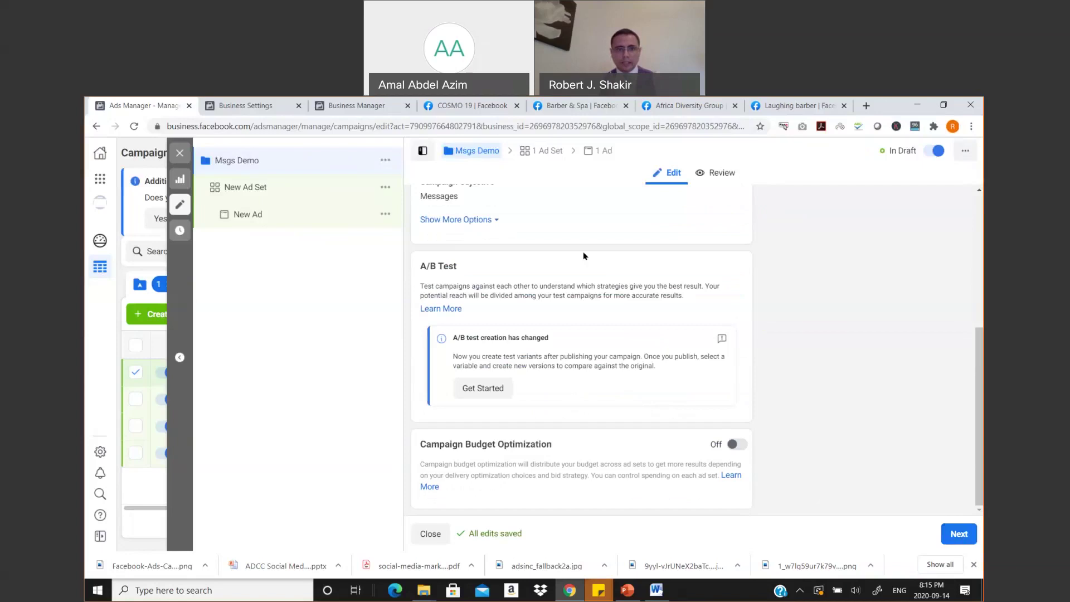
click(961, 529)
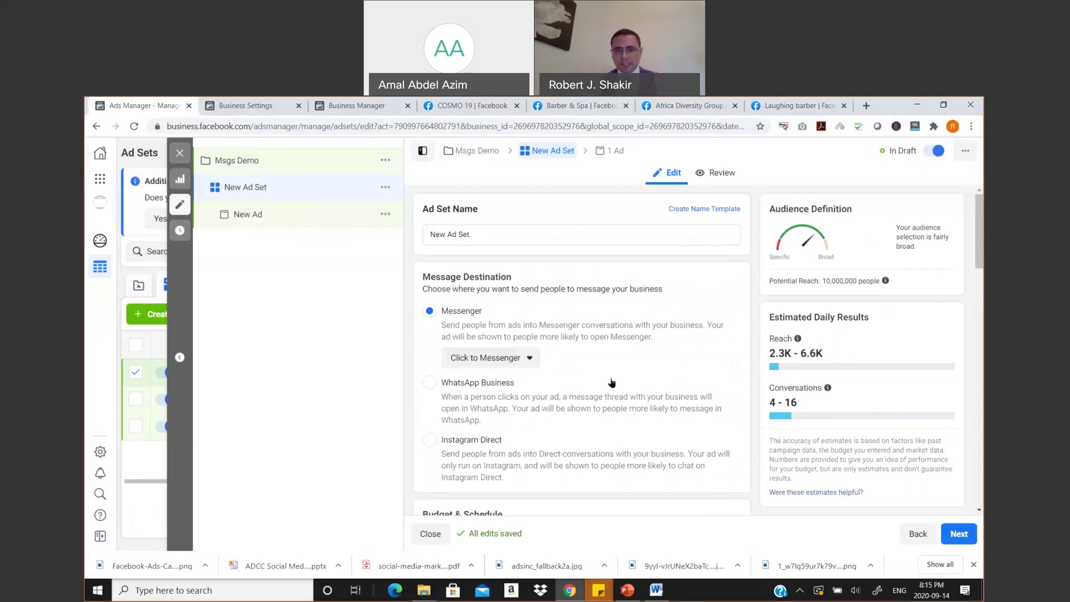
click(526, 357)
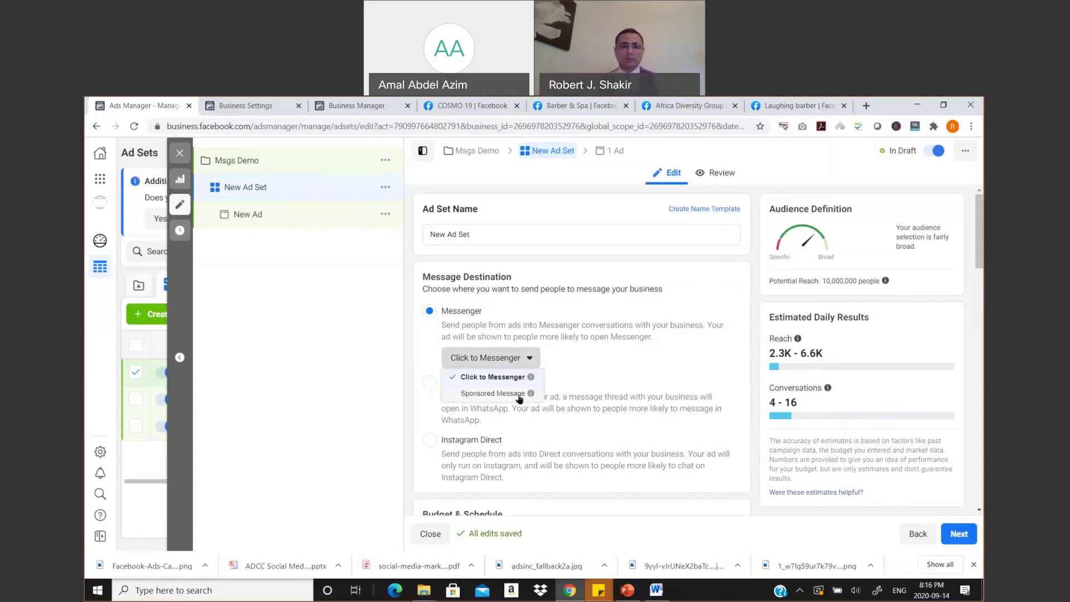
click(508, 377)
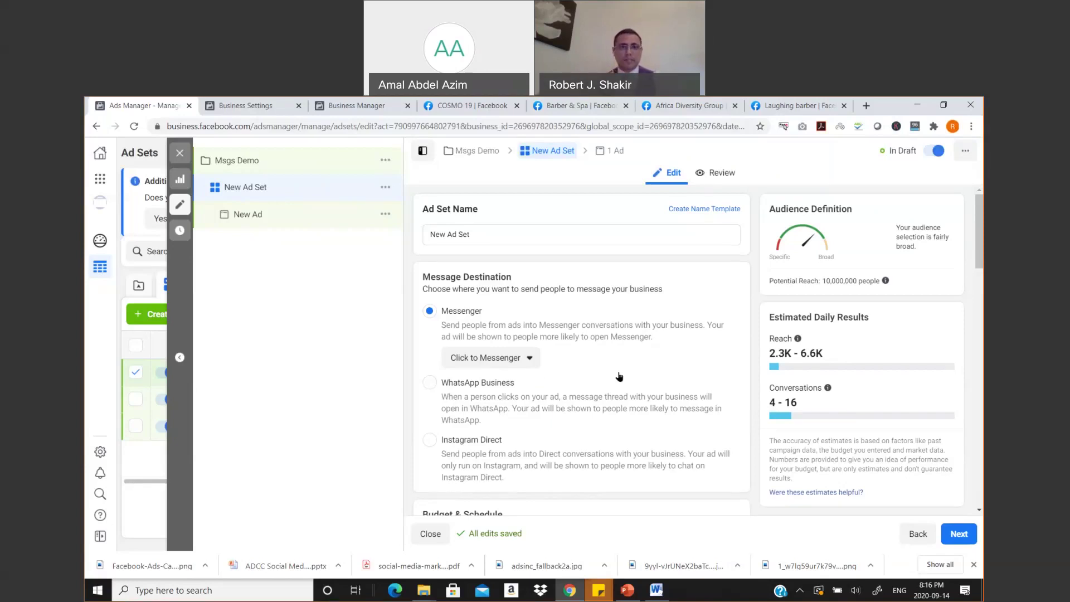
Change the ad set's message destination to WhatsApp Business and look at the Pages available for it.
click(430, 382)
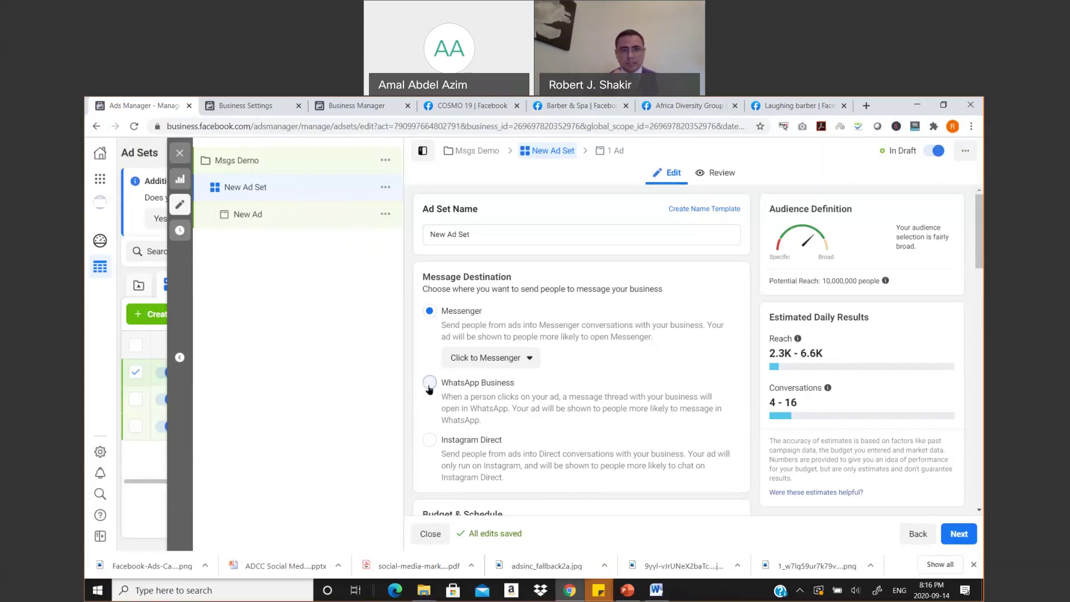
click(616, 415)
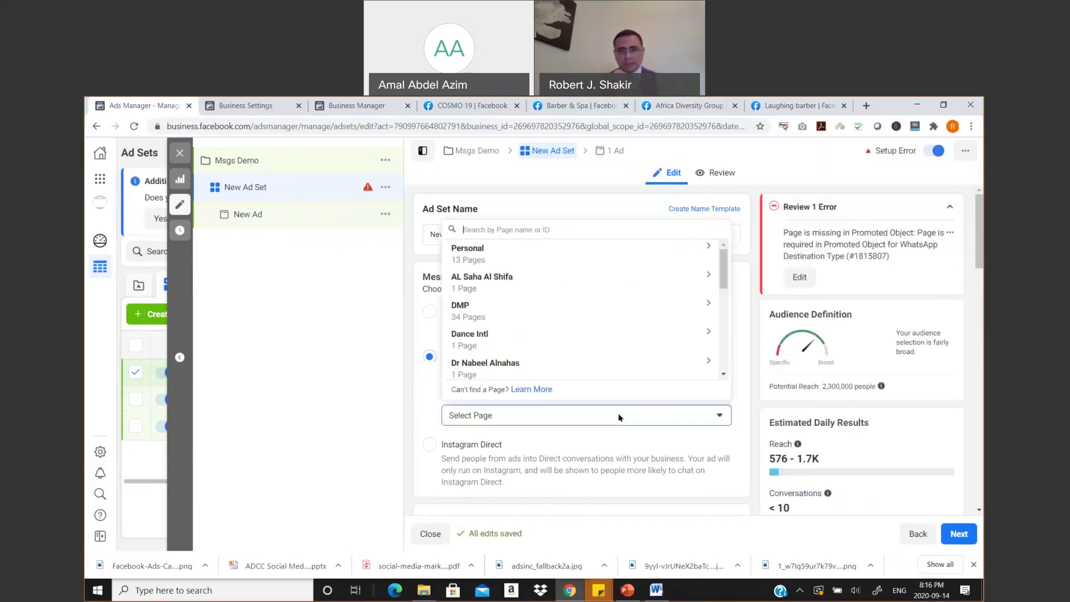
click(619, 418)
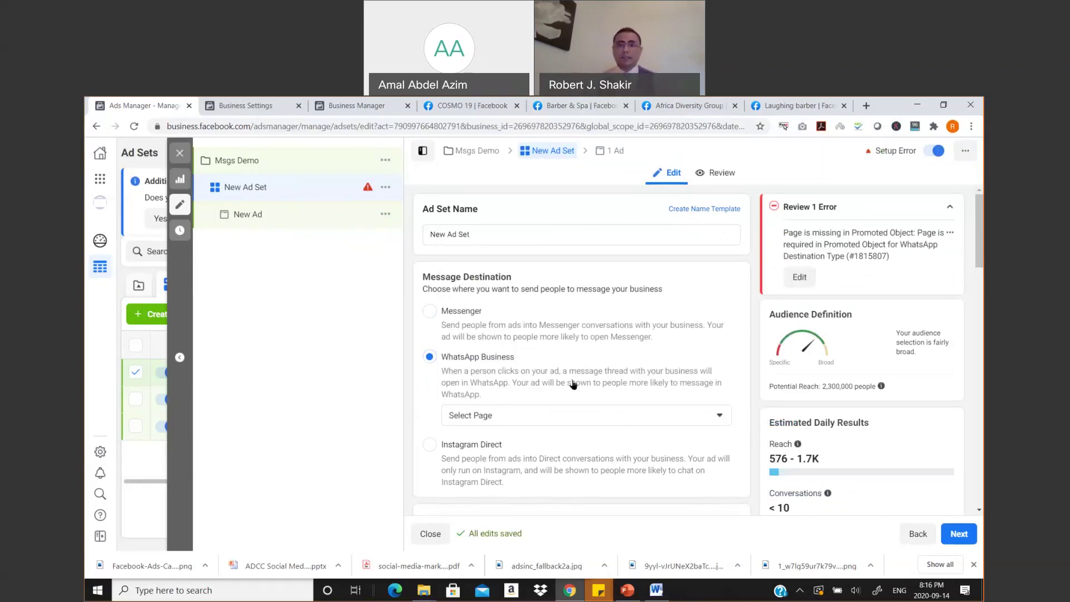
Switch to the Laughing barber Facebook Page and open the WhatsApp connection settings in its Page Settings.
click(760, 109)
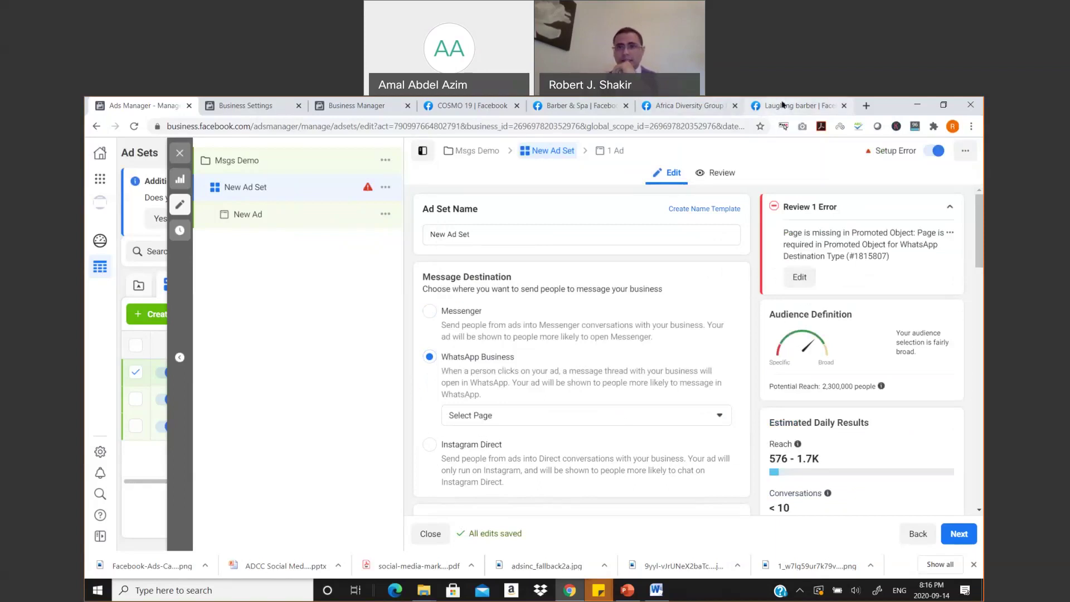
scroll(334, 295, up, 4)
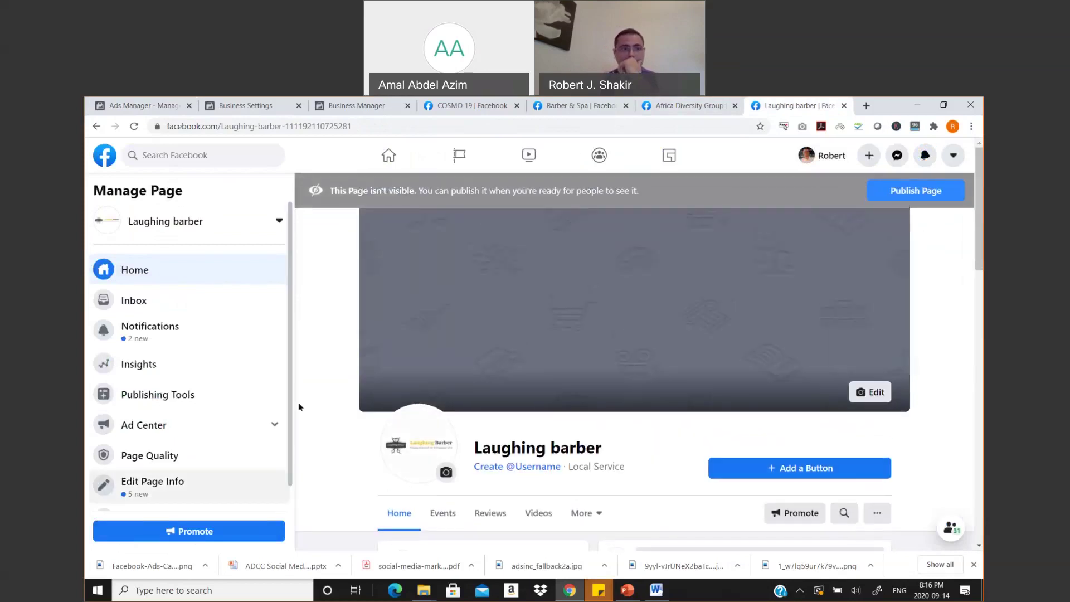
scroll(219, 335, down, 2)
click(168, 497)
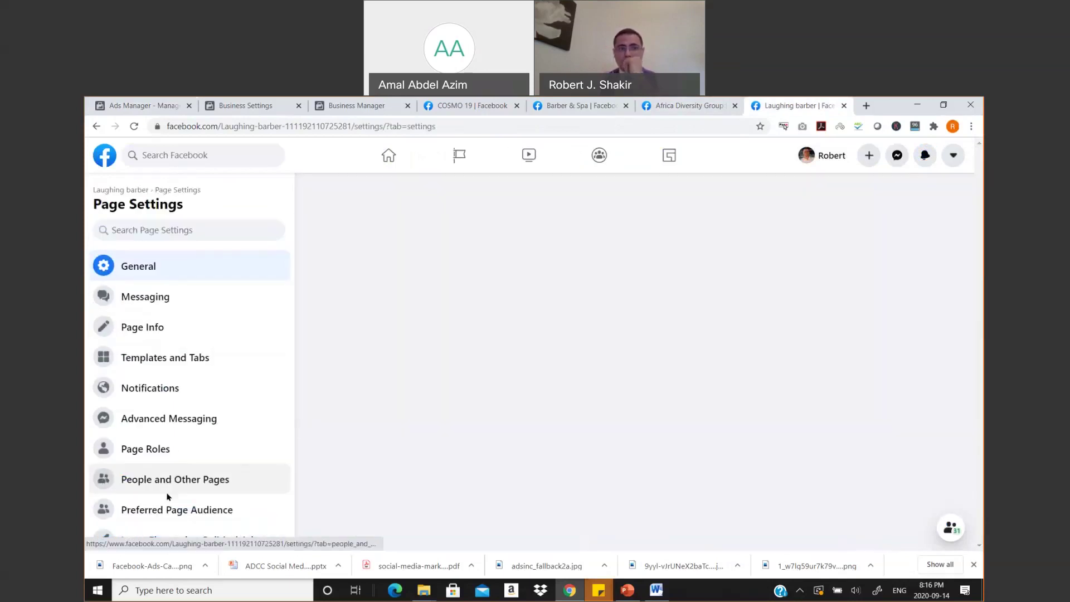
scroll(220, 323, down, 5)
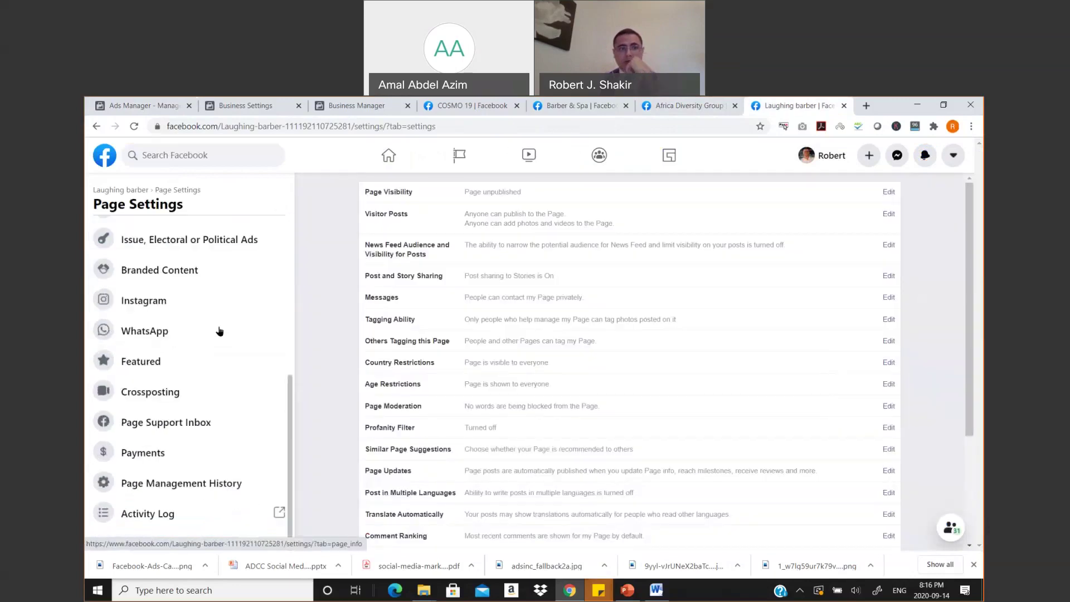
click(178, 333)
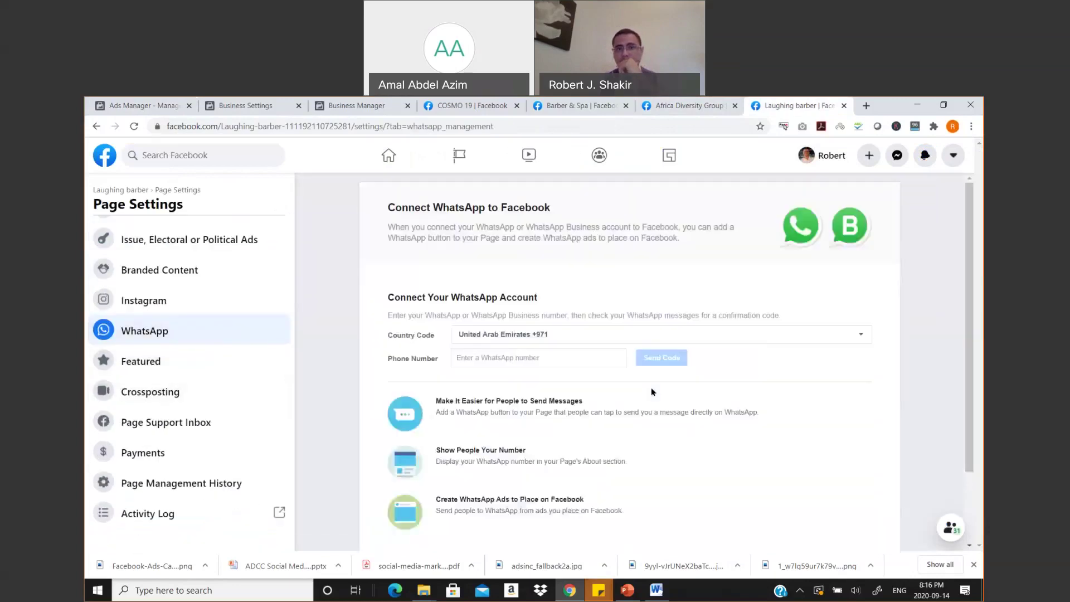
Go back to the Page's home, reopen its Page Settings, and review the Instagram and WhatsApp connection settings.
click(96, 127)
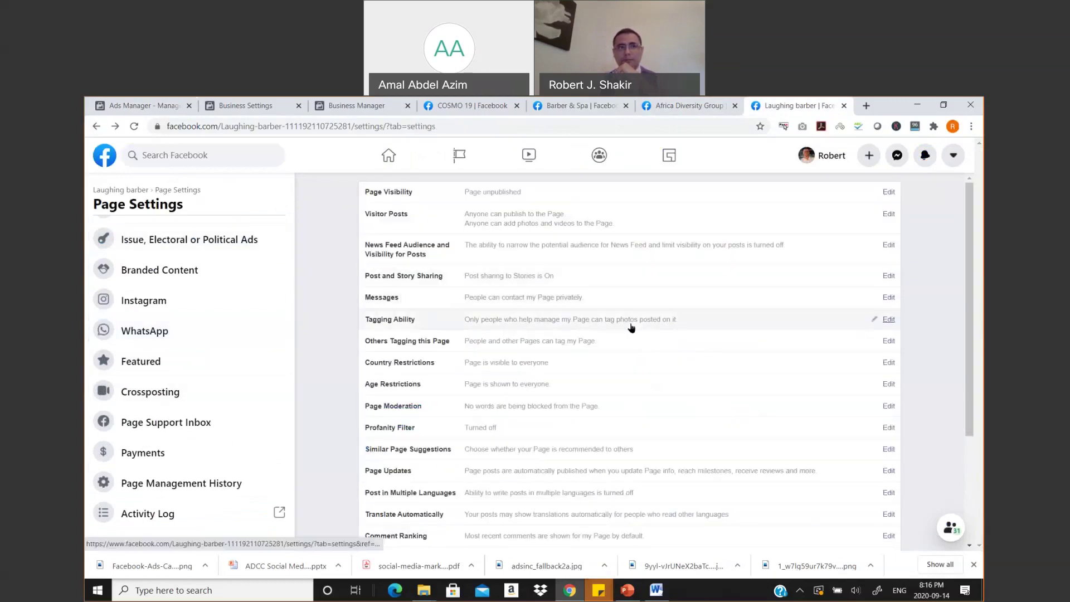
key(alt+Left)
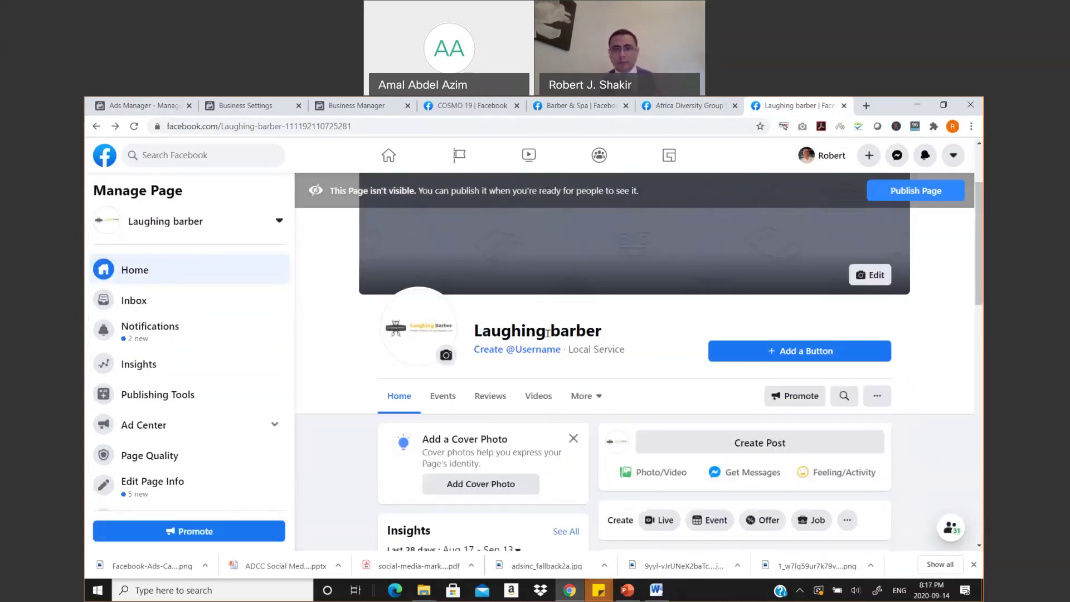
scroll(245, 400, down, 1)
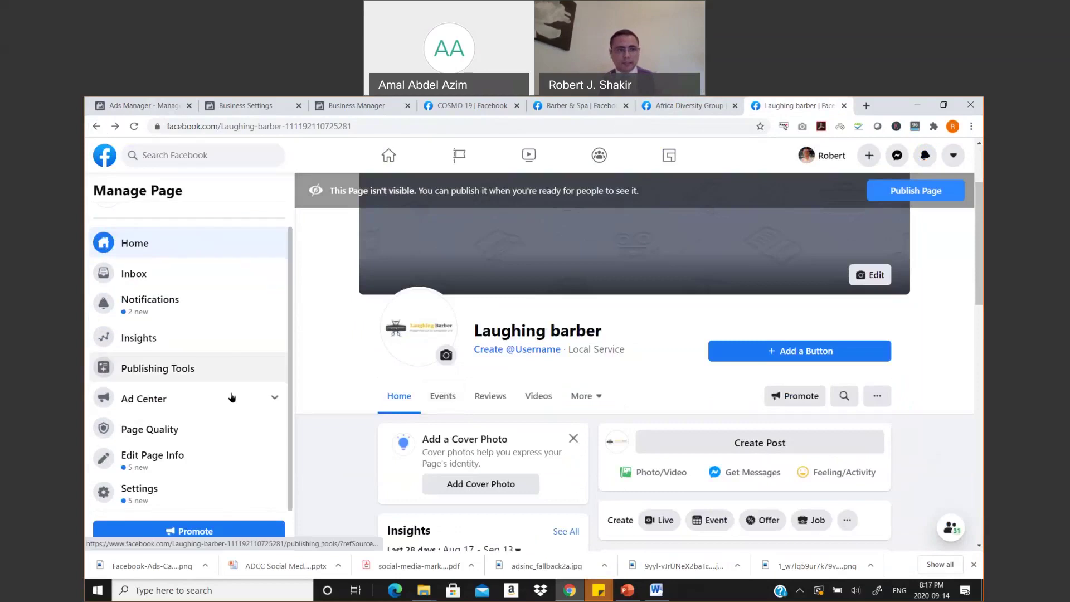
click(152, 492)
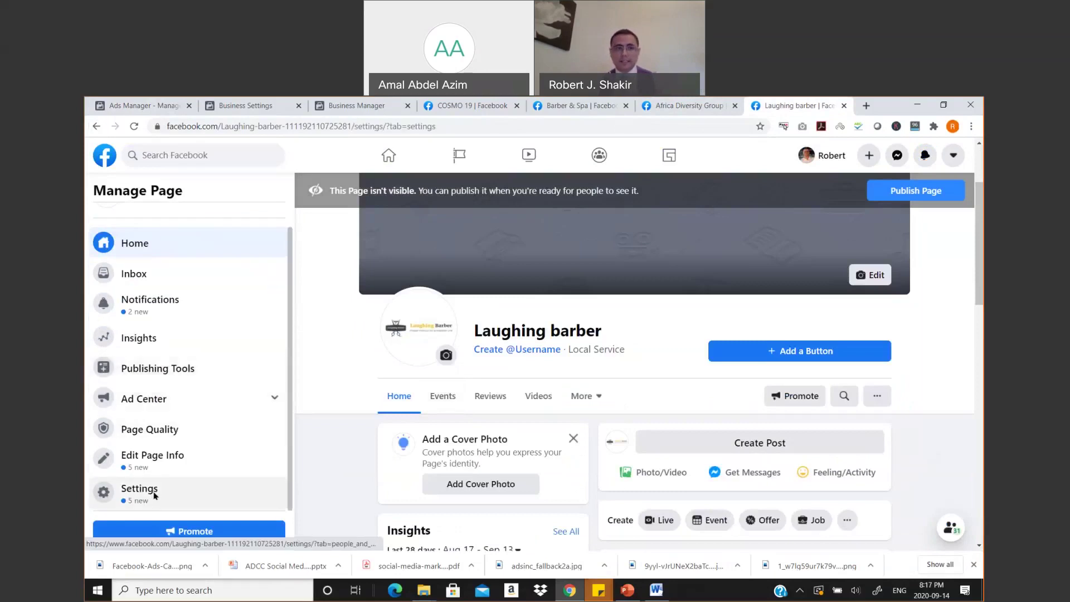
scroll(190, 454, down, 5)
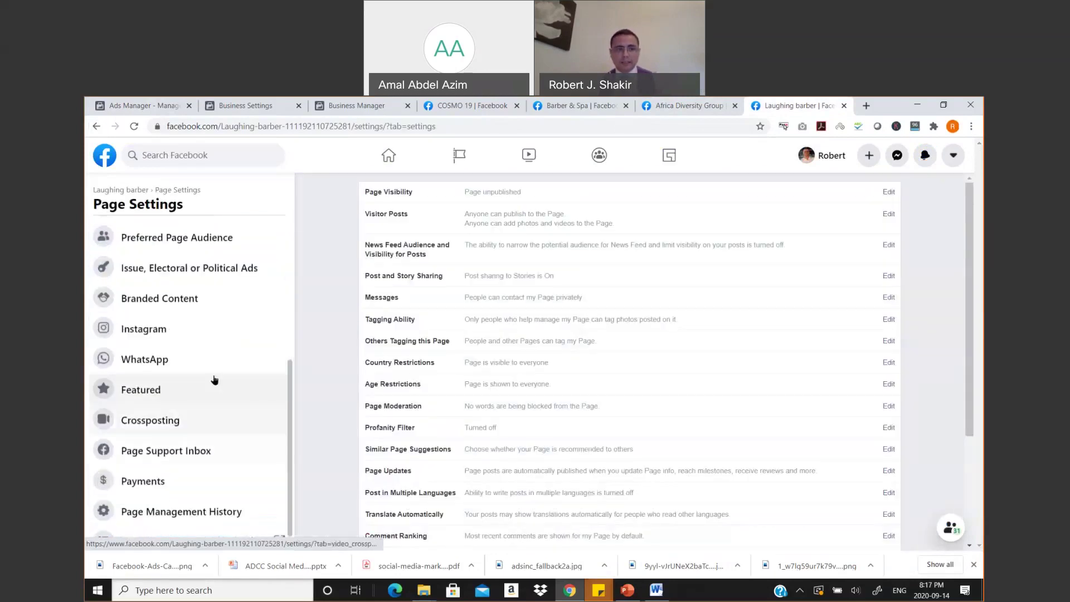
click(170, 331)
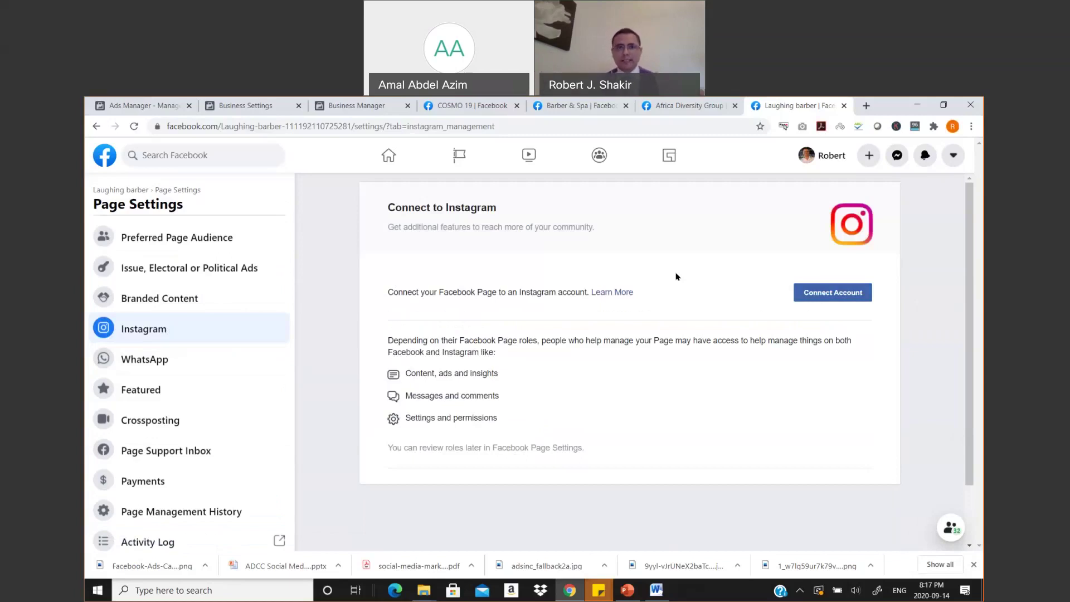
click(157, 358)
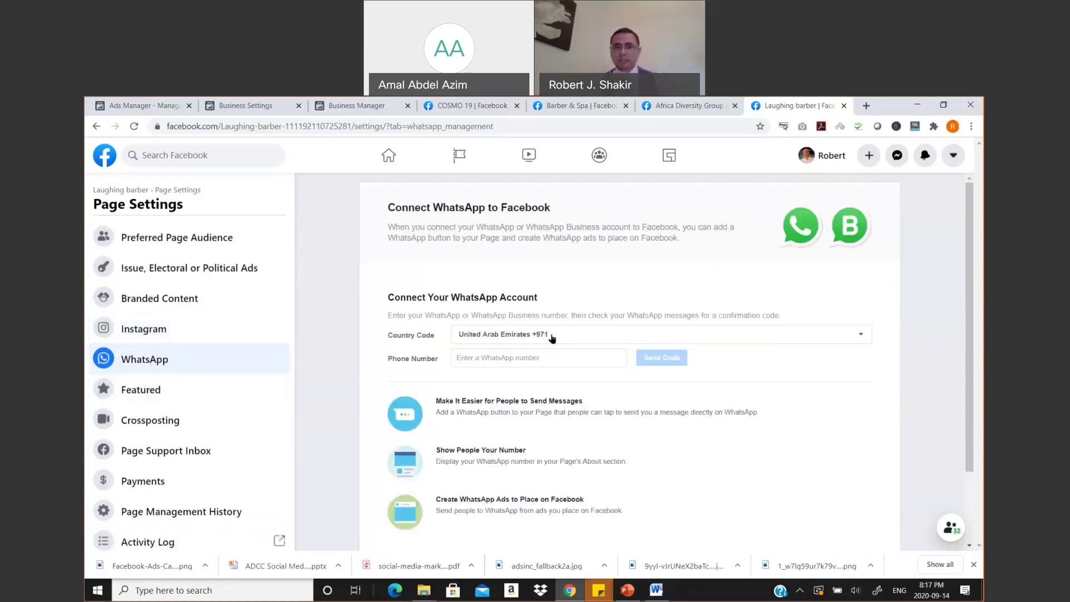
click(585, 358)
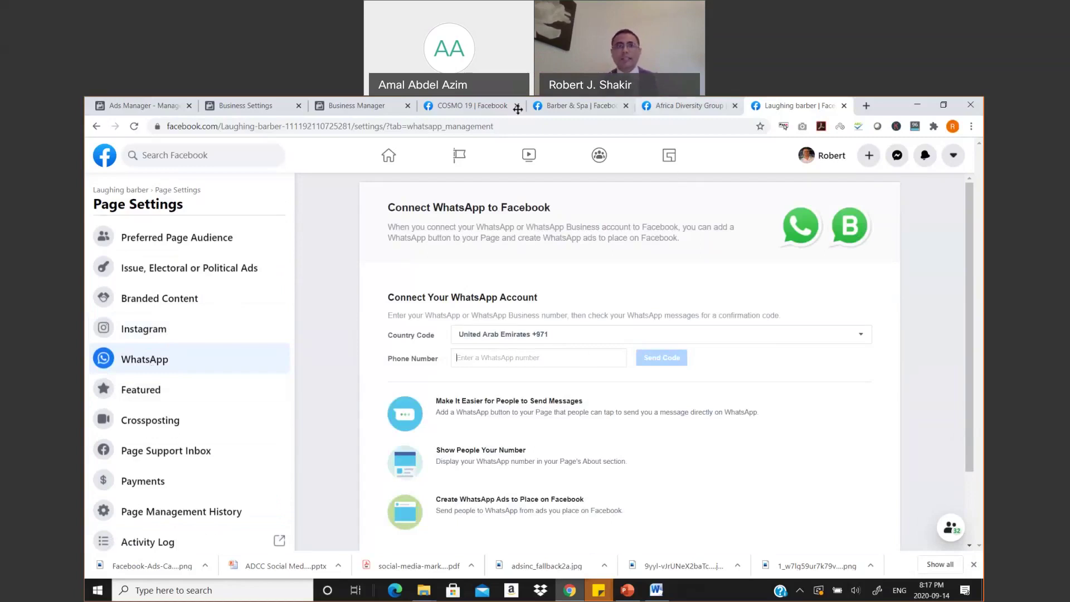
Return to the Msgs Demo ad set in Ads Manager and look over its message destination and budget settings.
click(249, 114)
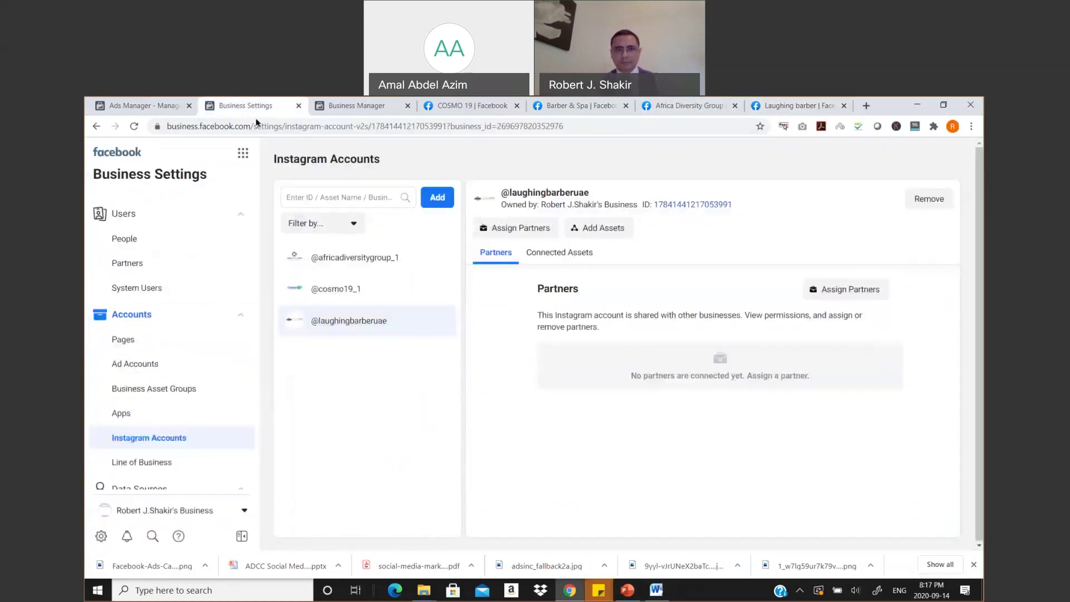
click(138, 106)
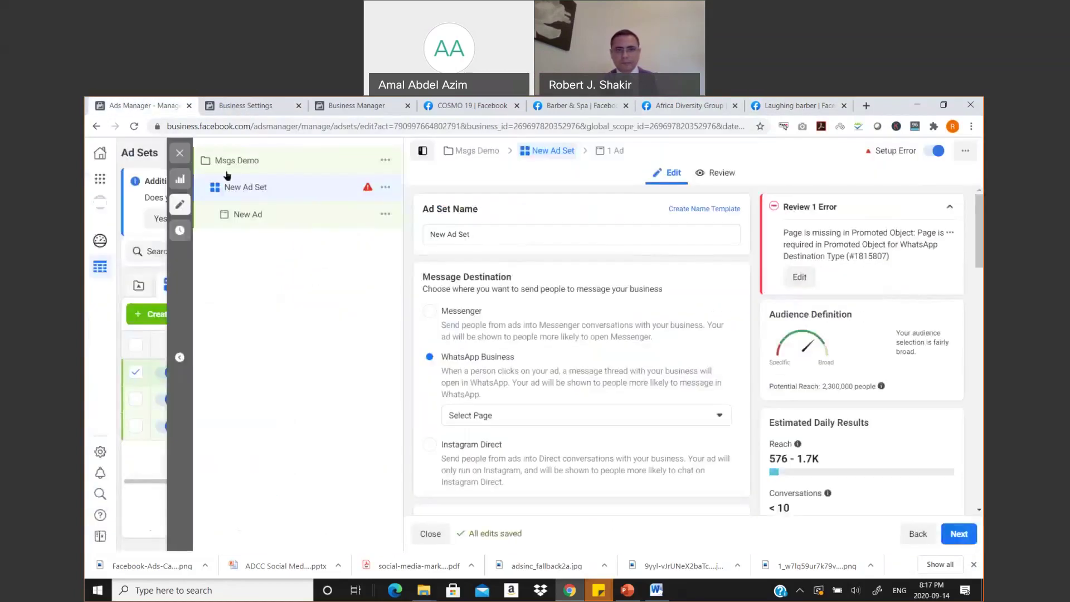
click(528, 418)
click(513, 412)
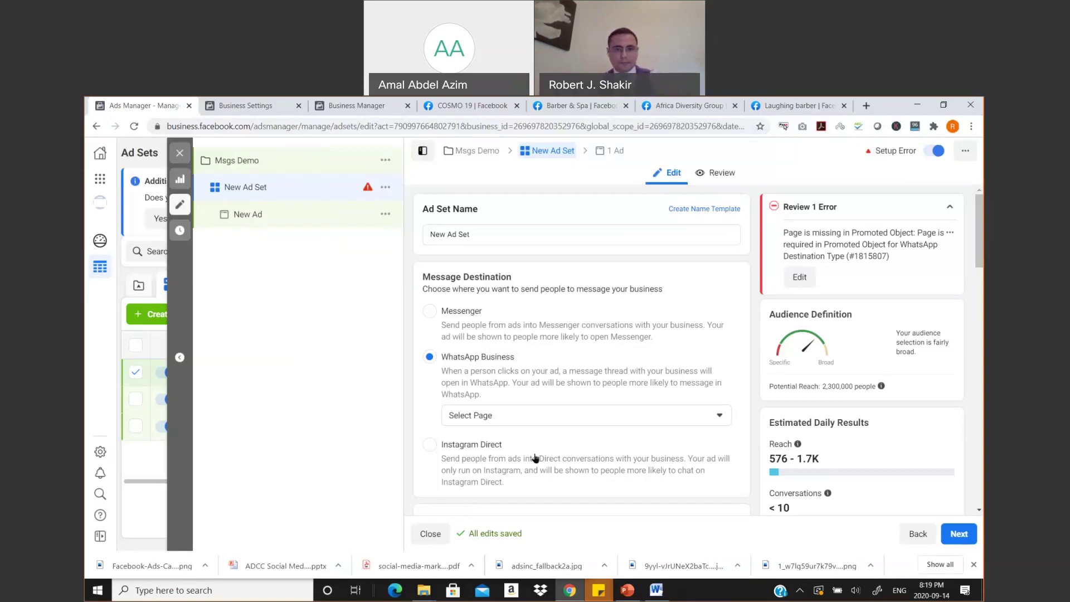
scroll(535, 457, down, 5)
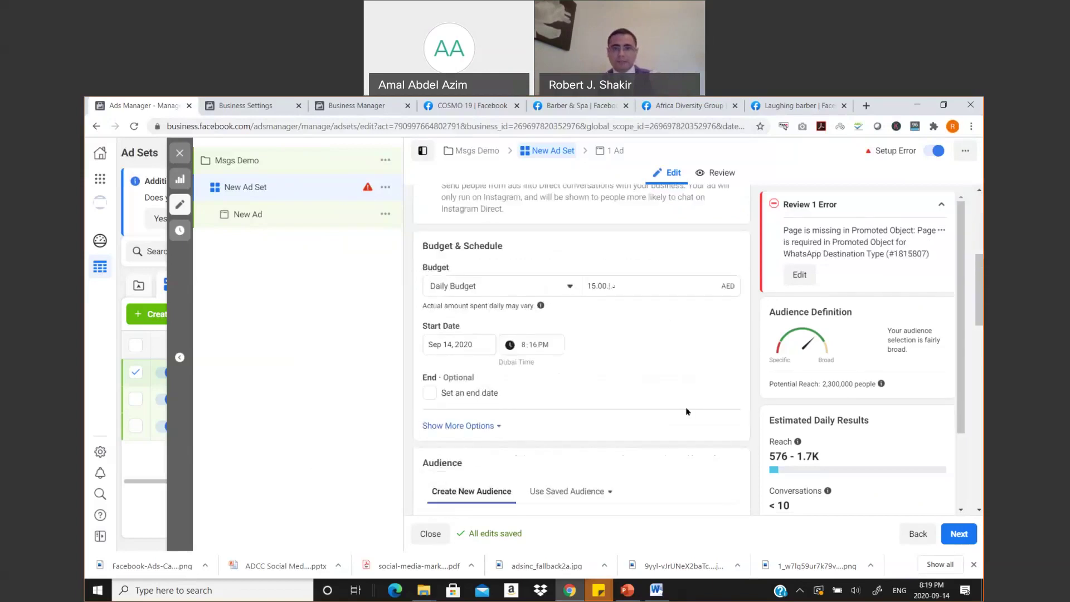
scroll(686, 410, up, 5)
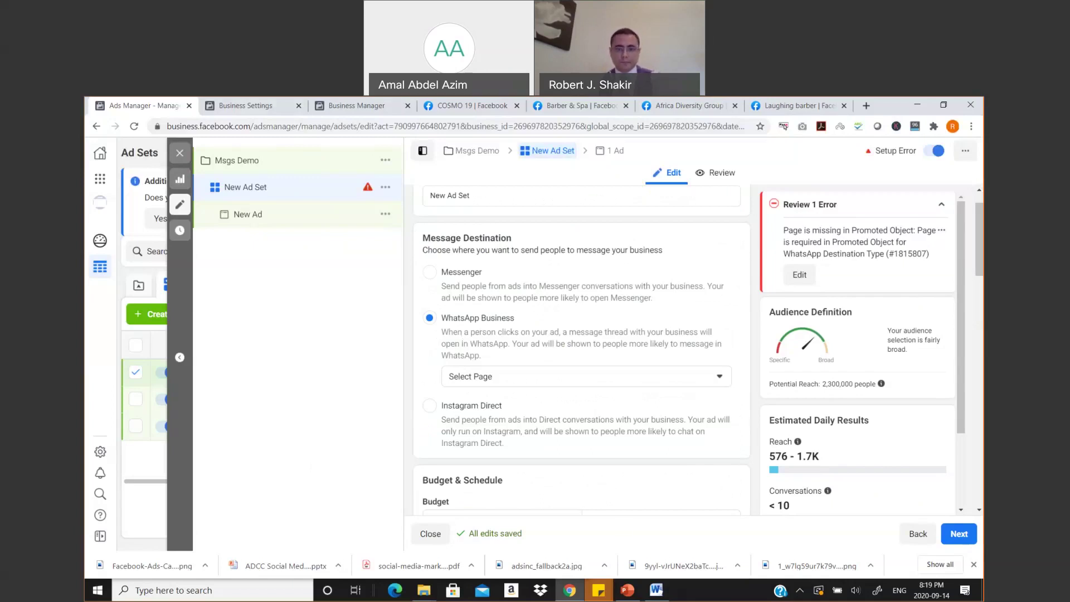
Switch to PowerPoint, start the slide show from the Messages slide and advance to the Conversions slide.
click(627, 589)
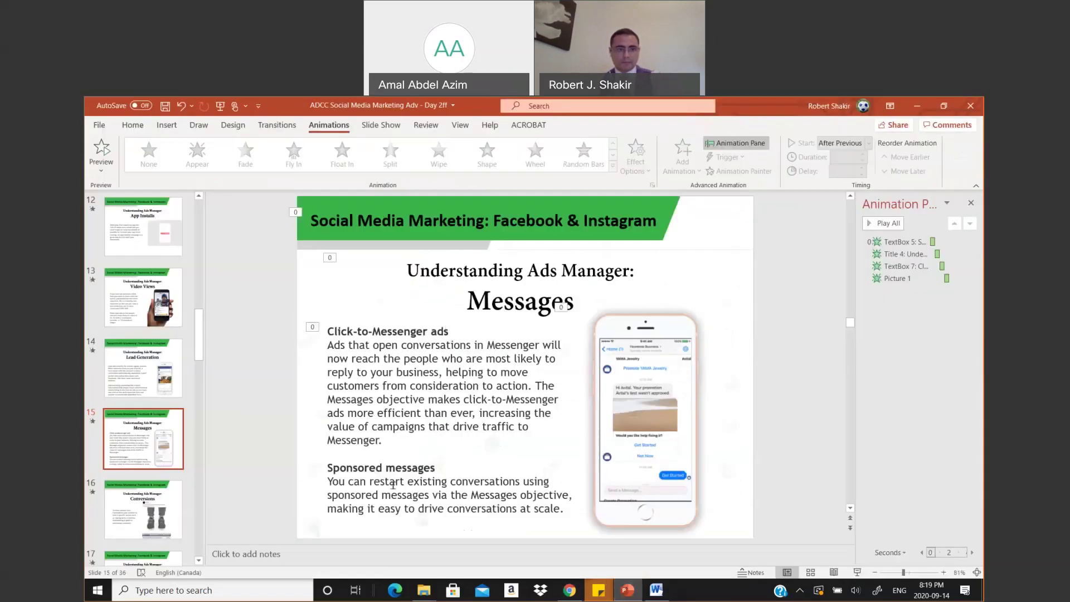
click(858, 574)
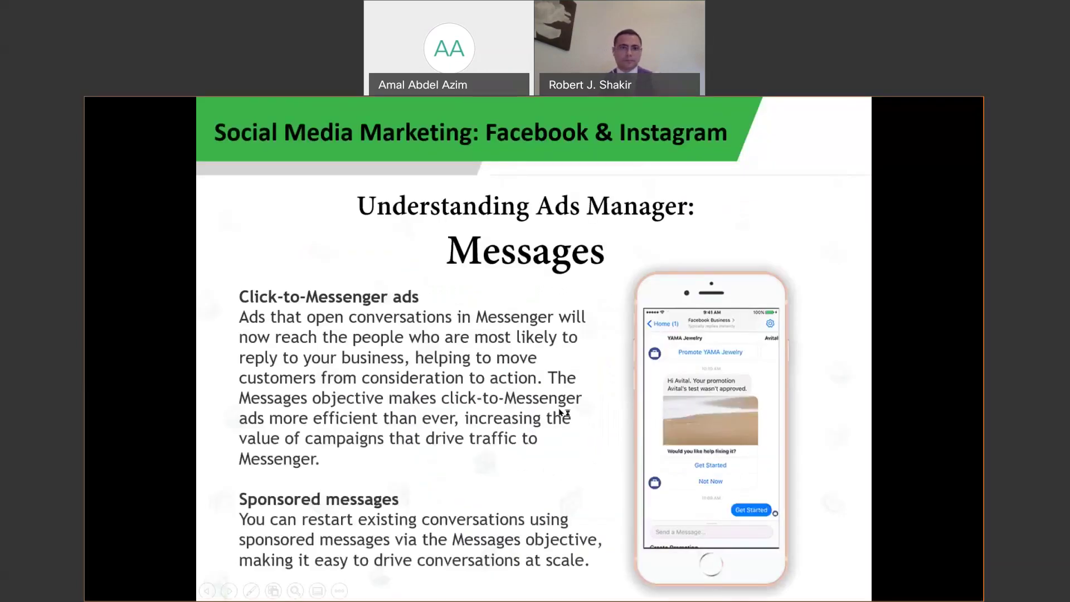
click(562, 411)
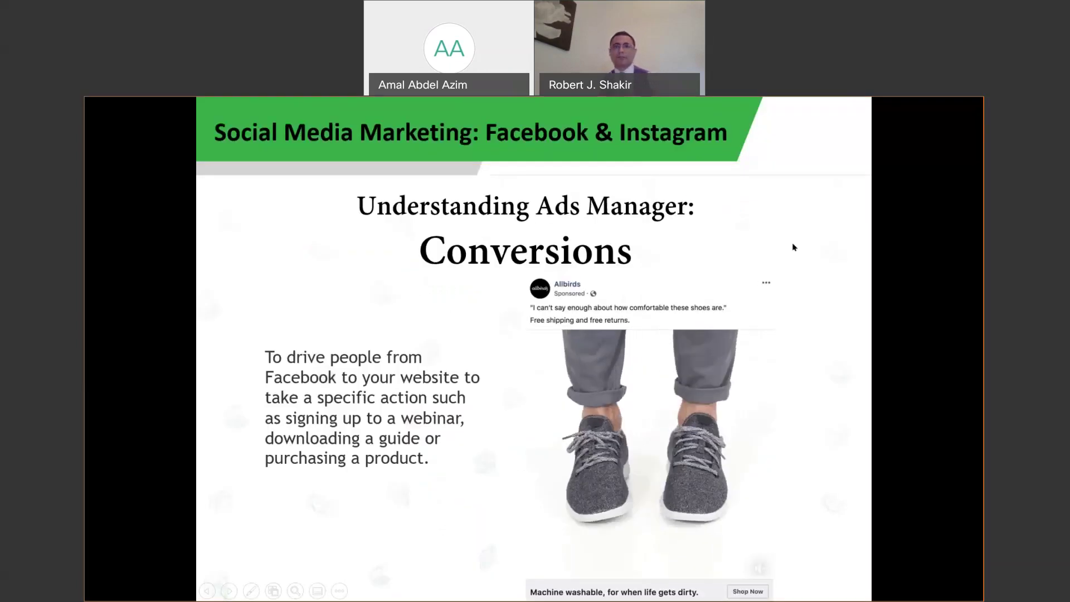
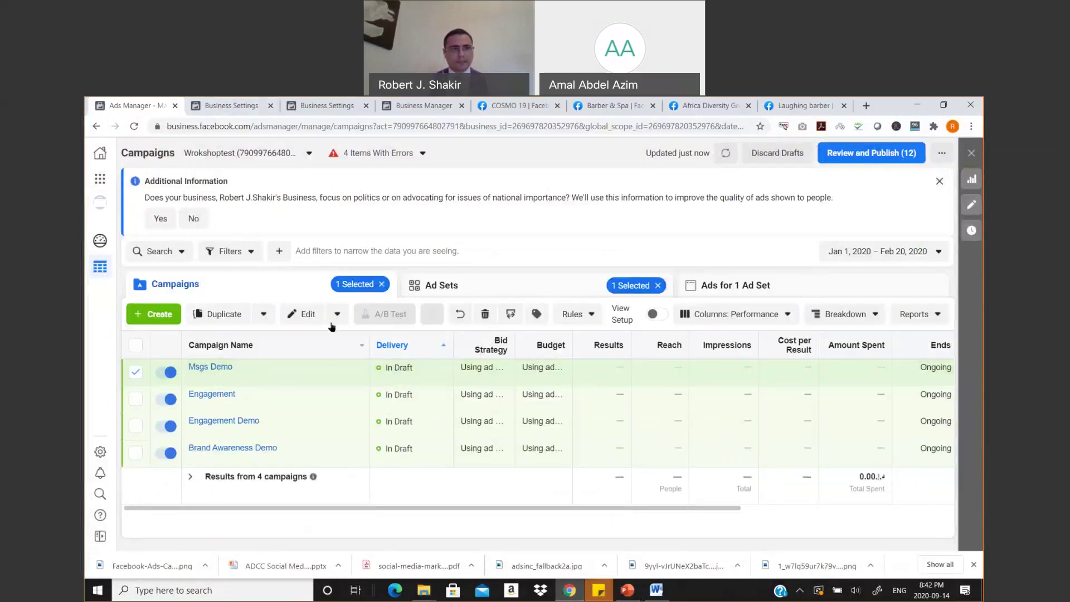
Create a new campaign with the Engagement objective, keeping Post engagement as its engagement type.
click(159, 315)
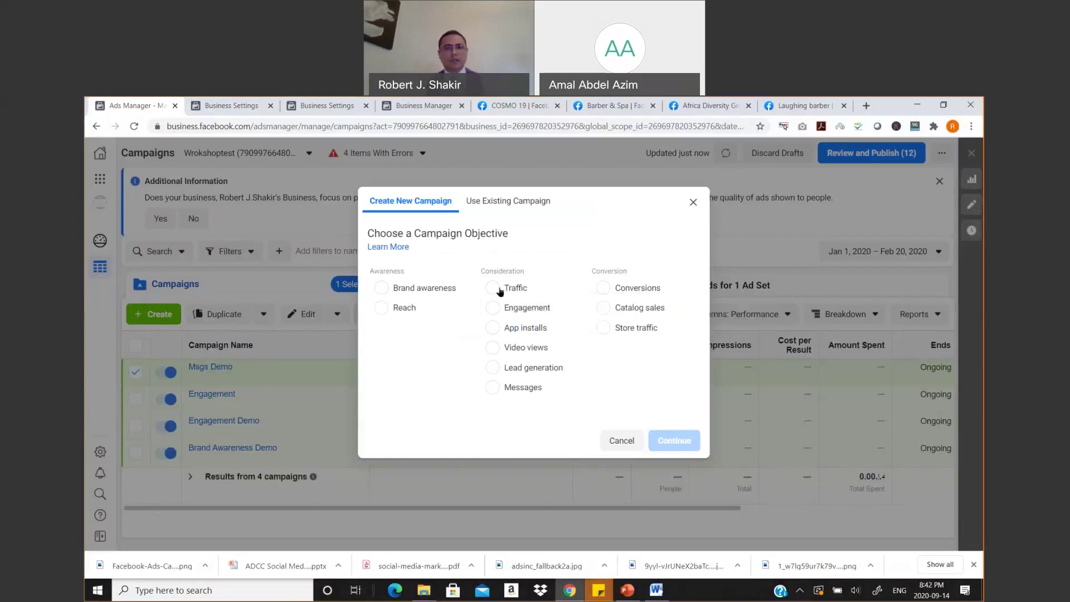
click(493, 307)
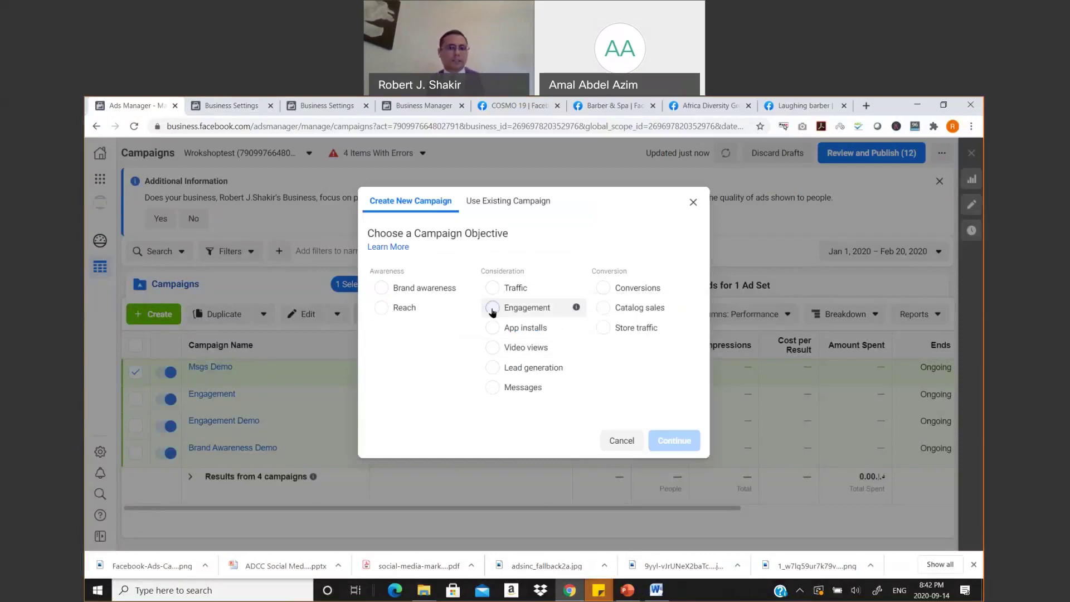
scroll(558, 475, down, 2)
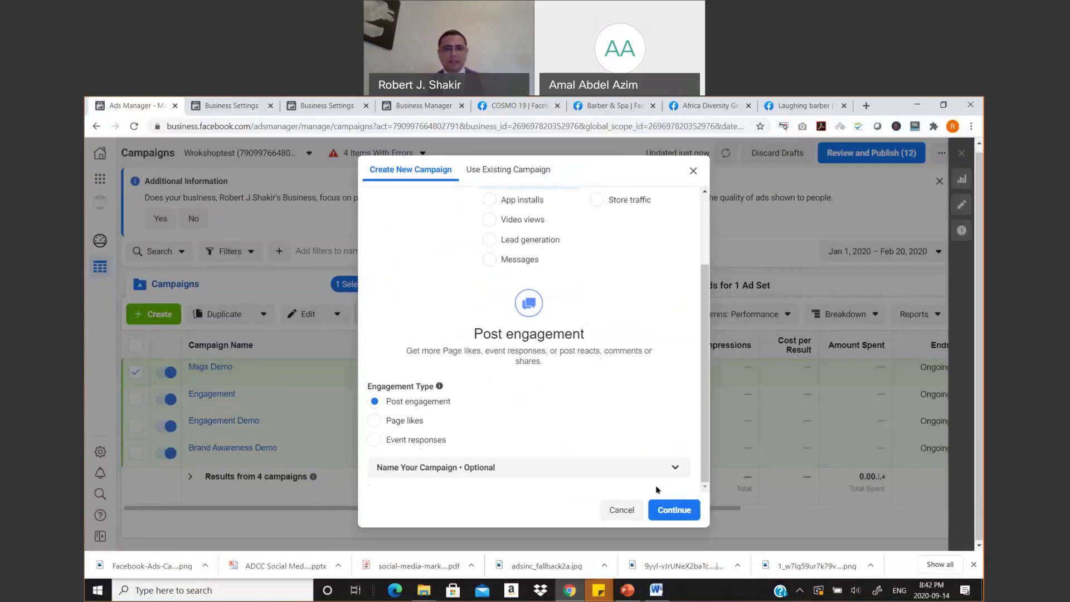
click(673, 521)
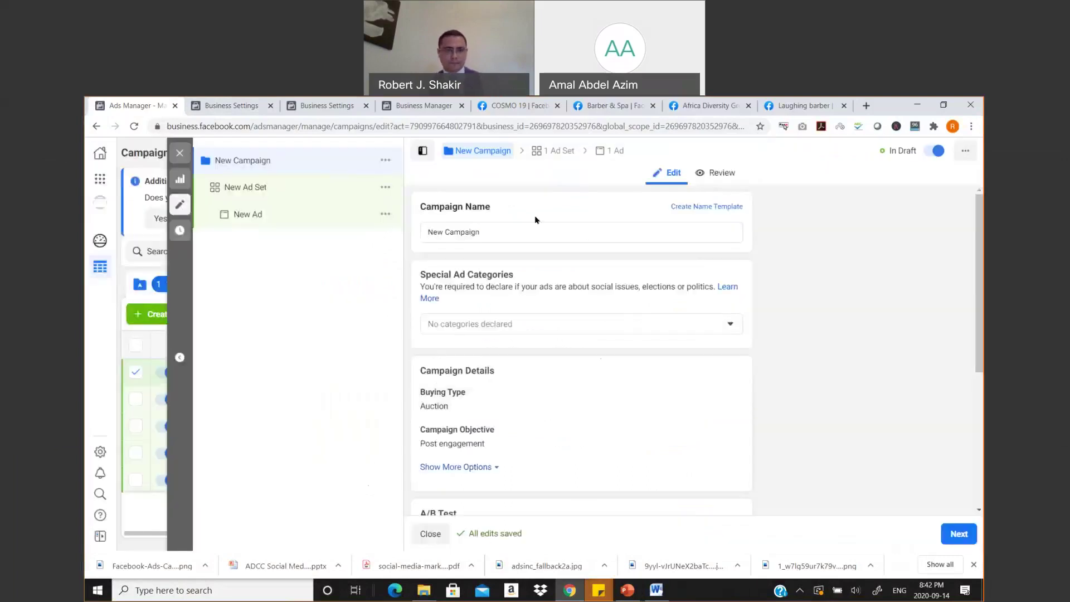
Make the new campaign the control campaign for an A/B test and proceed to its ad set.
scroll(538, 437, down, 4)
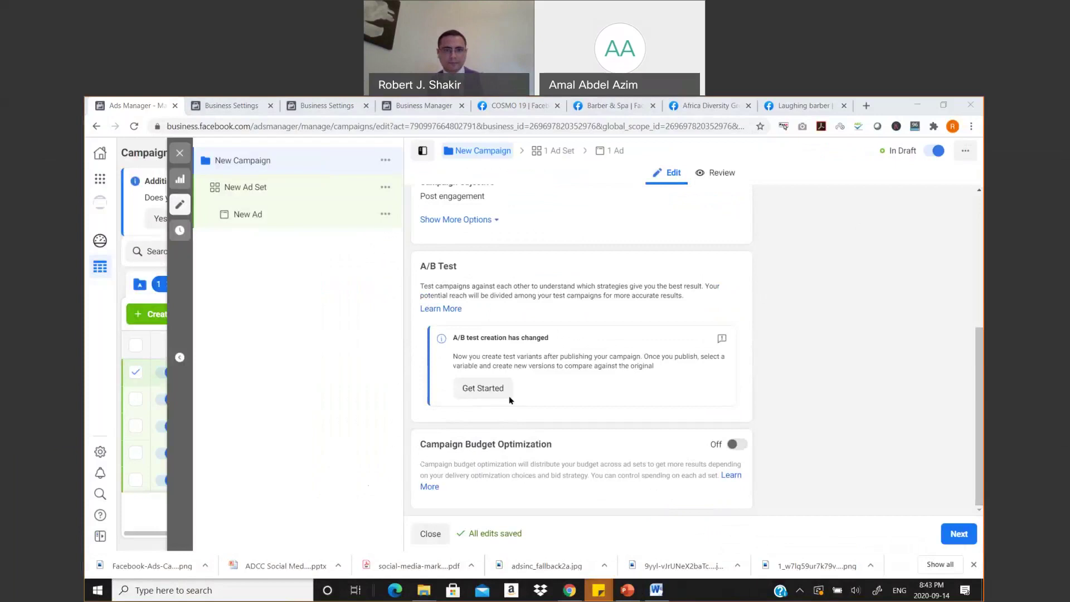
click(482, 389)
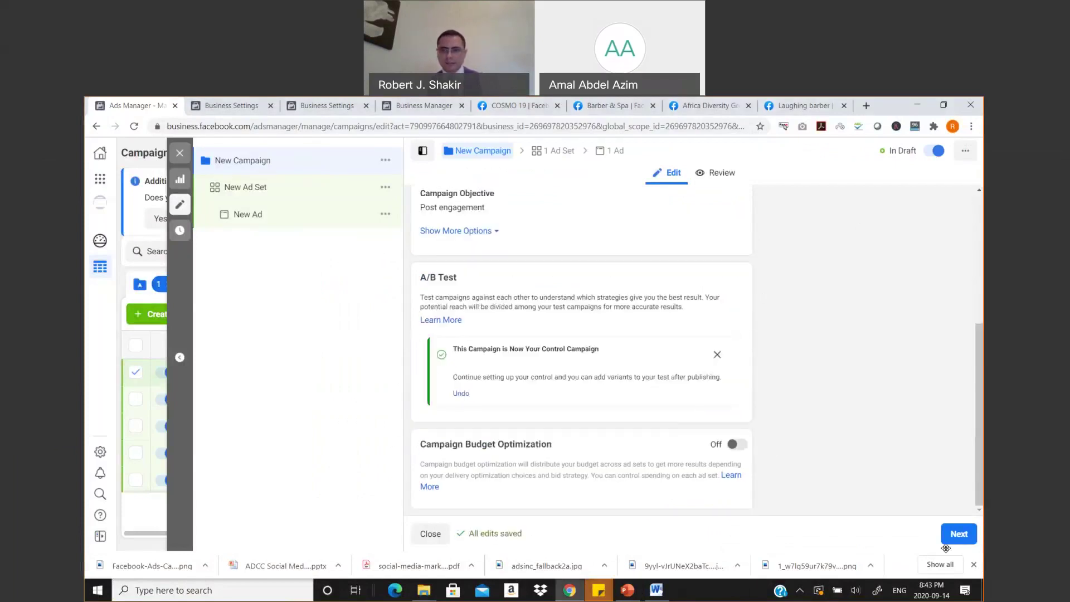
click(957, 534)
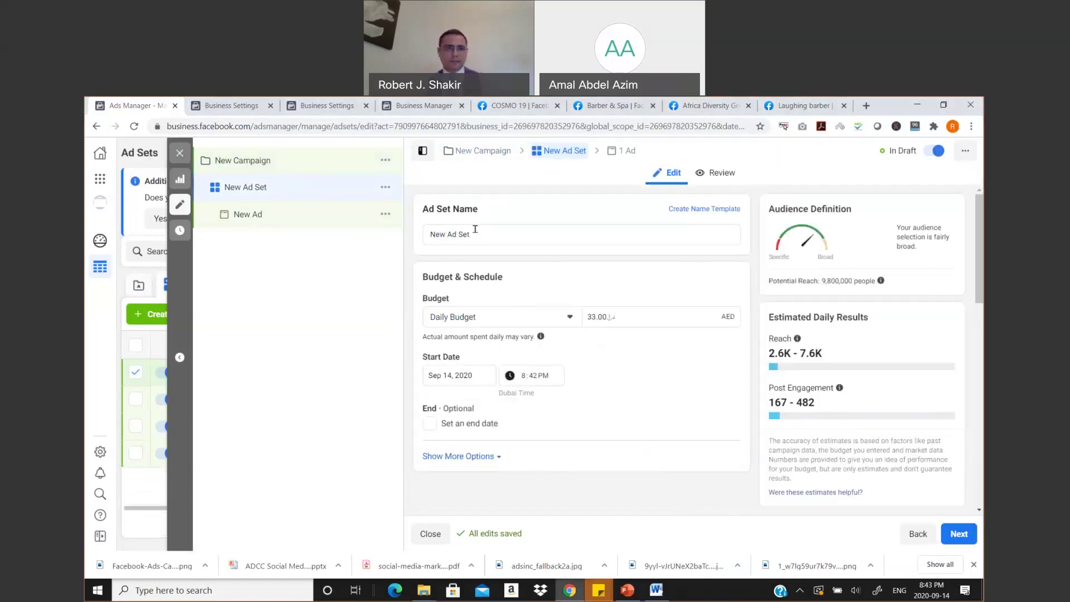
Rename the ad set as Demo 4.
triple_click(482, 233)
text(P)
key(BackSpace)
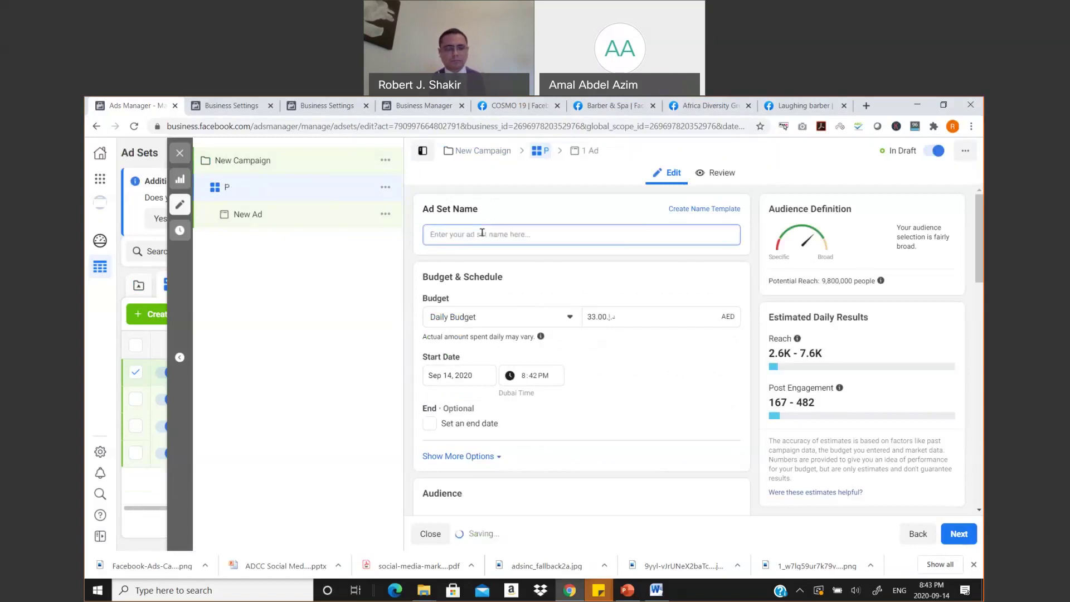
text(Demo )
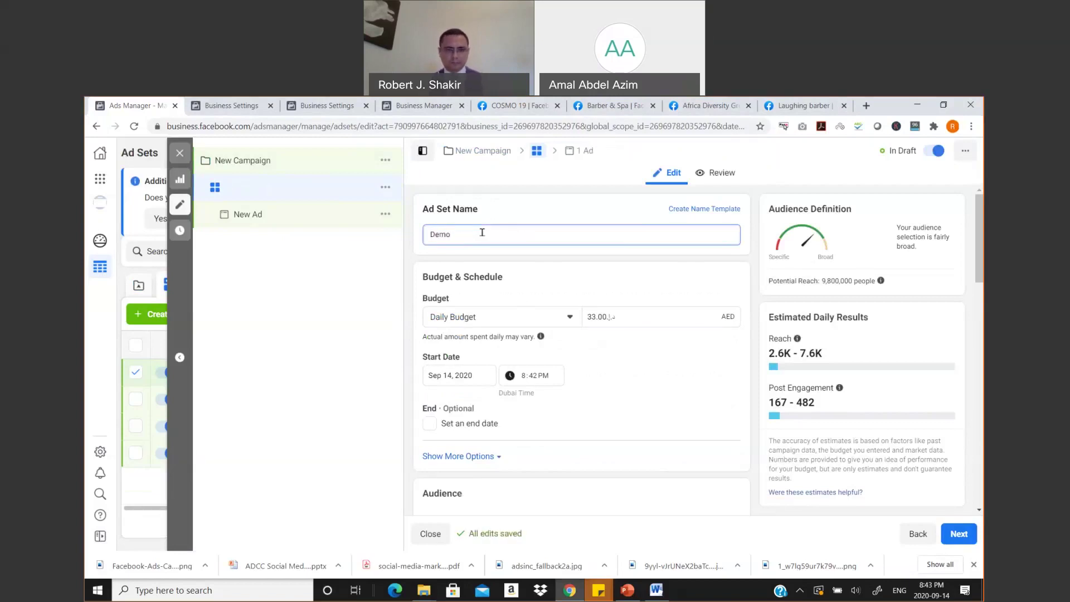
text(4)
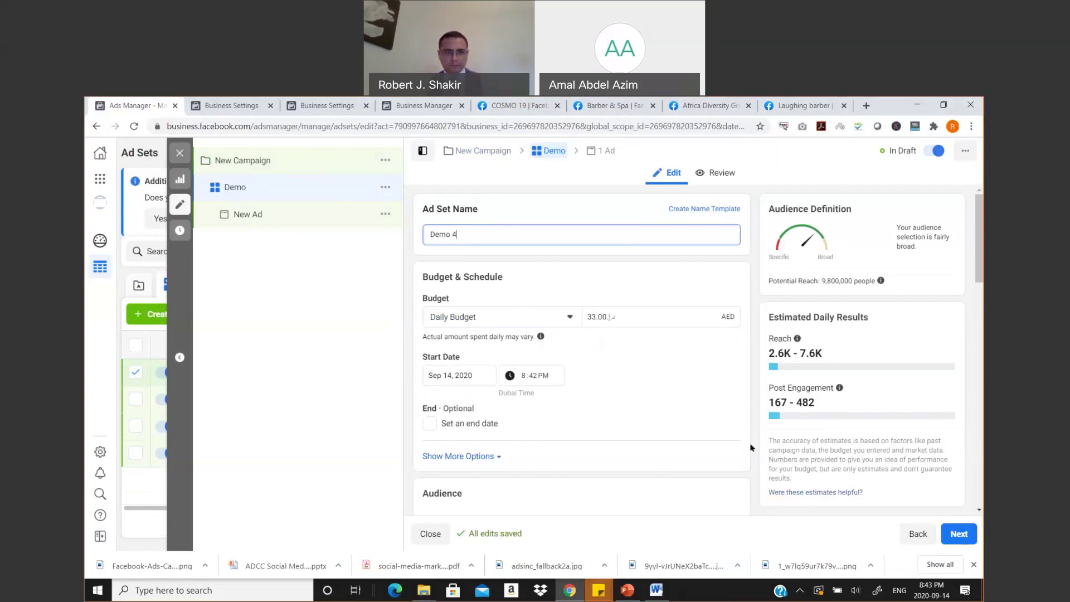
Show more budget and schedule options for the ad set and set its end date to September 17, 2020.
scroll(535, 379, down, 1)
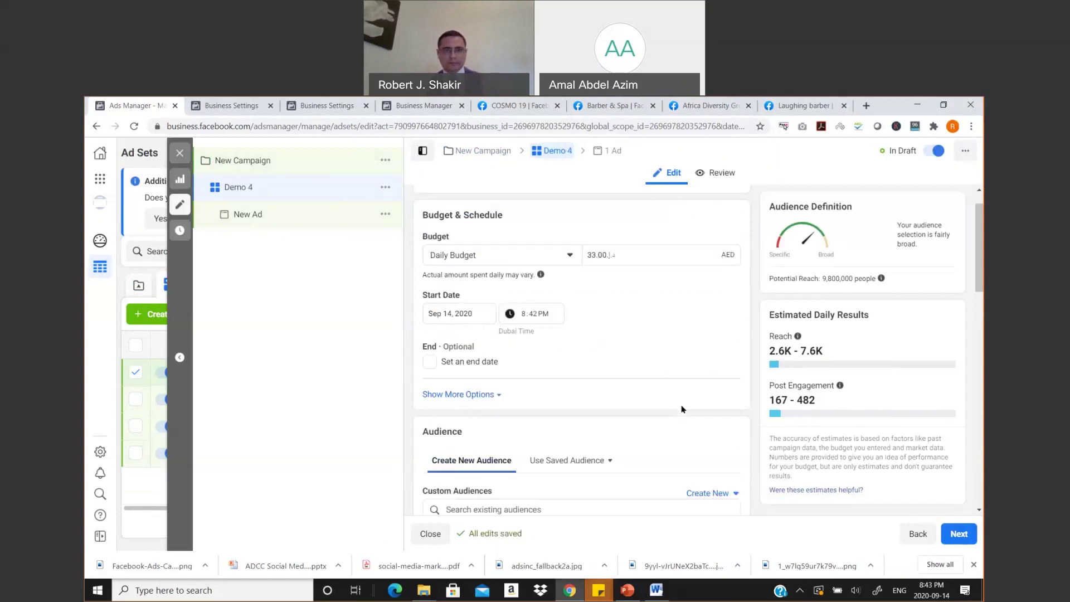
click(468, 378)
scroll(629, 367, up, 1)
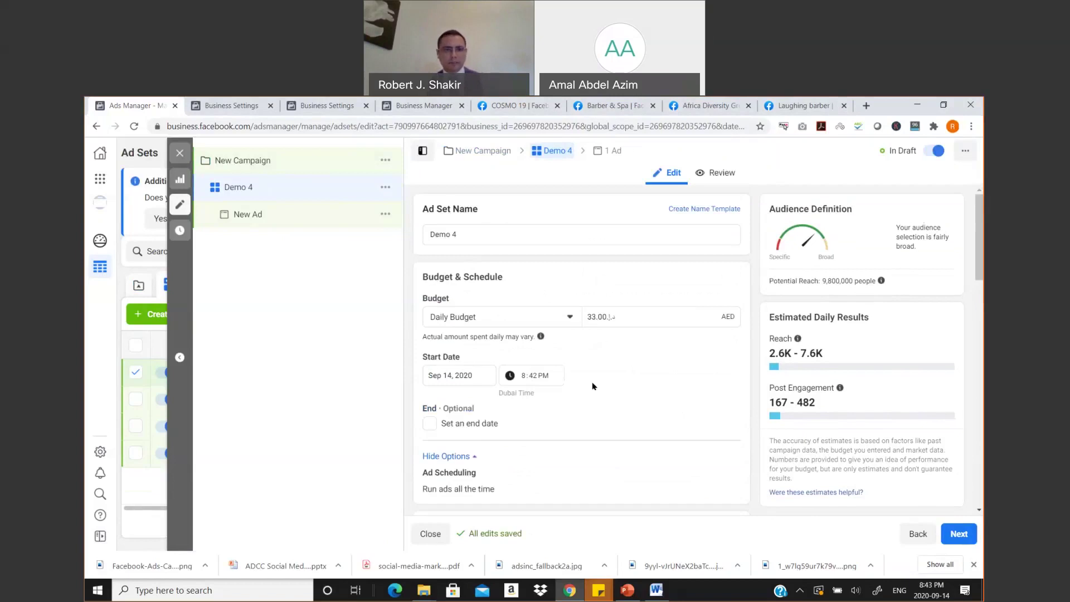
click(429, 424)
scroll(484, 401, down, 1)
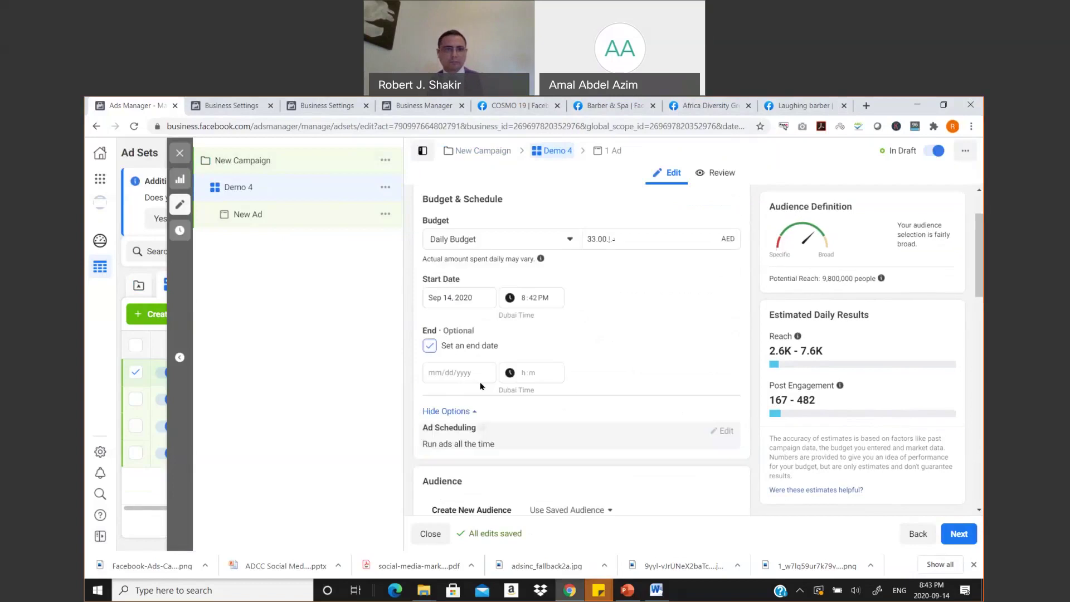
click(486, 373)
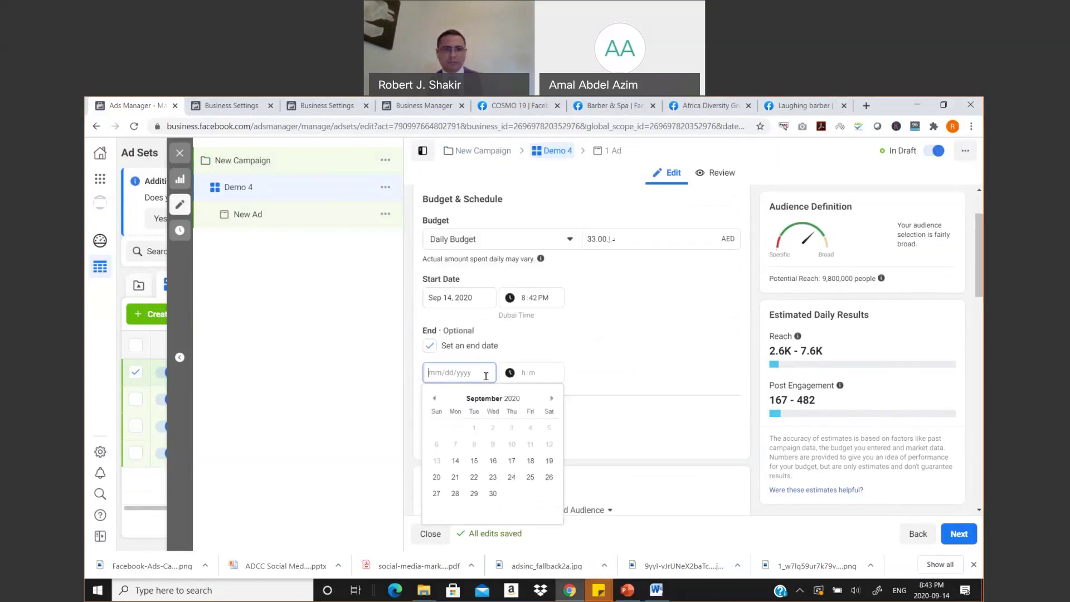
click(511, 461)
scroll(661, 373, down, 1)
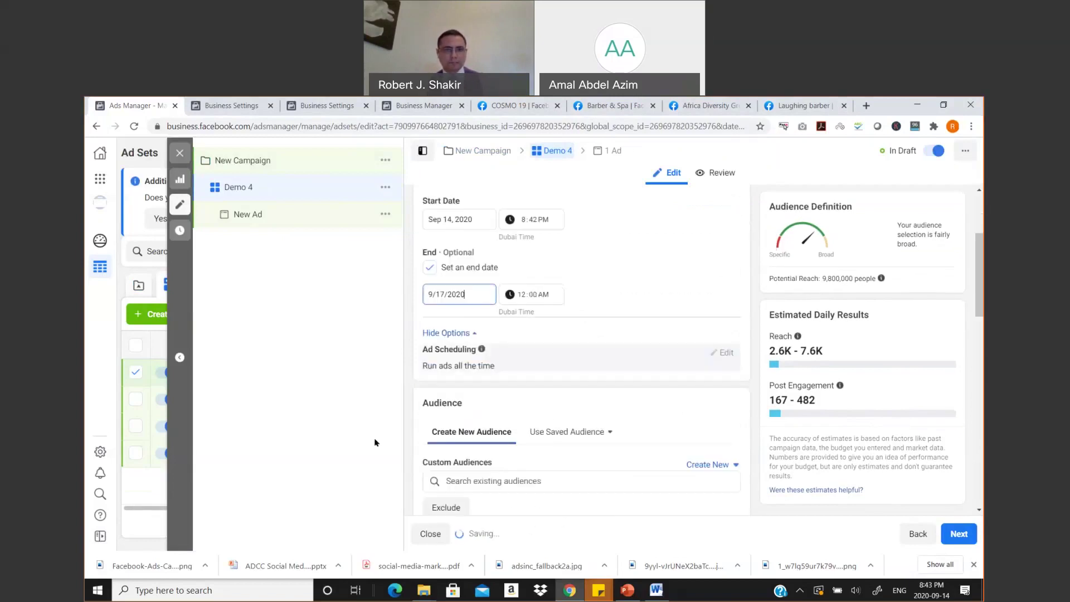
scroll(586, 374, down, 1)
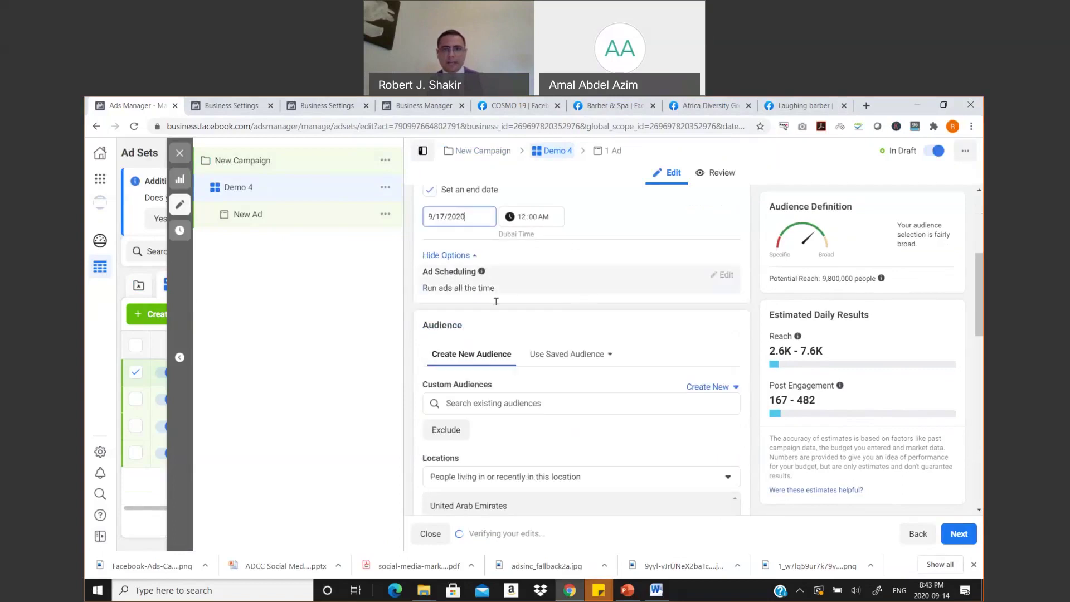
Read the ad scheduling explanation and switch the ad set from a daily to a Lifetime Budget.
scroll(555, 297, up, 3)
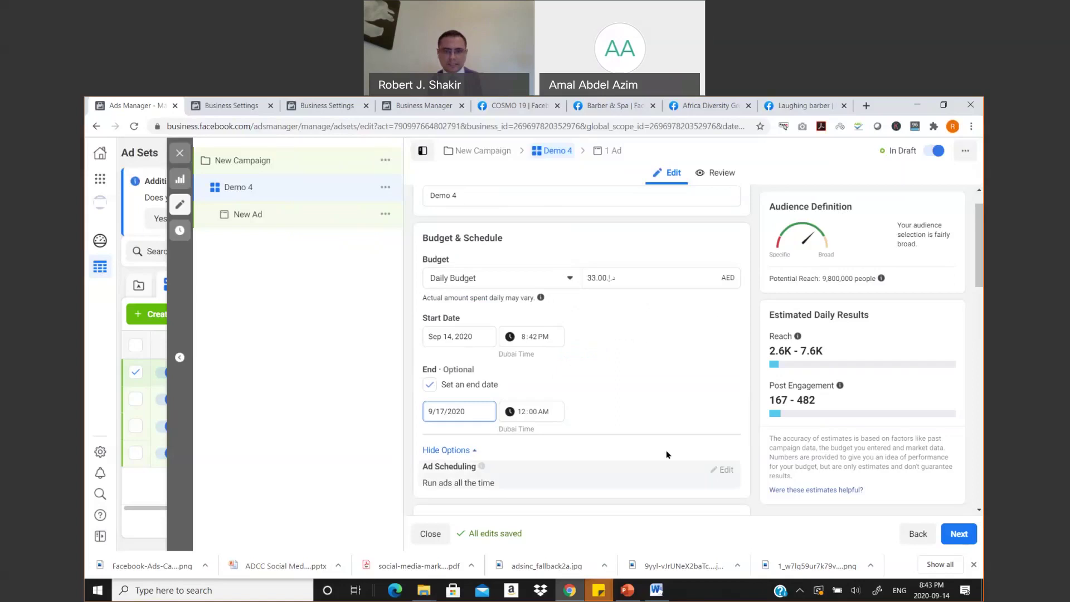
mouse_move(480, 466)
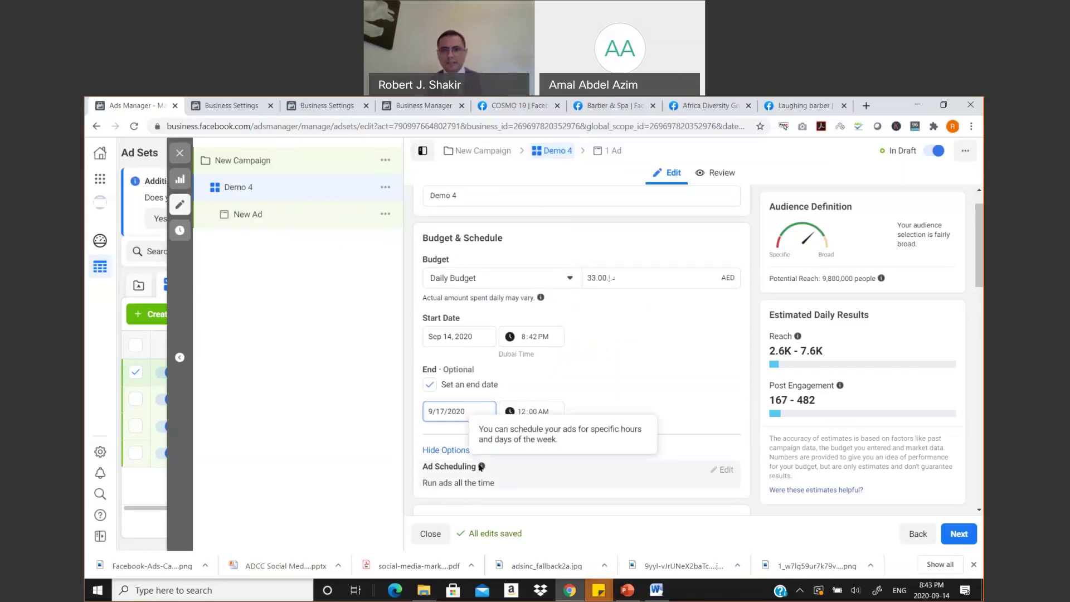
mouse_move(722, 471)
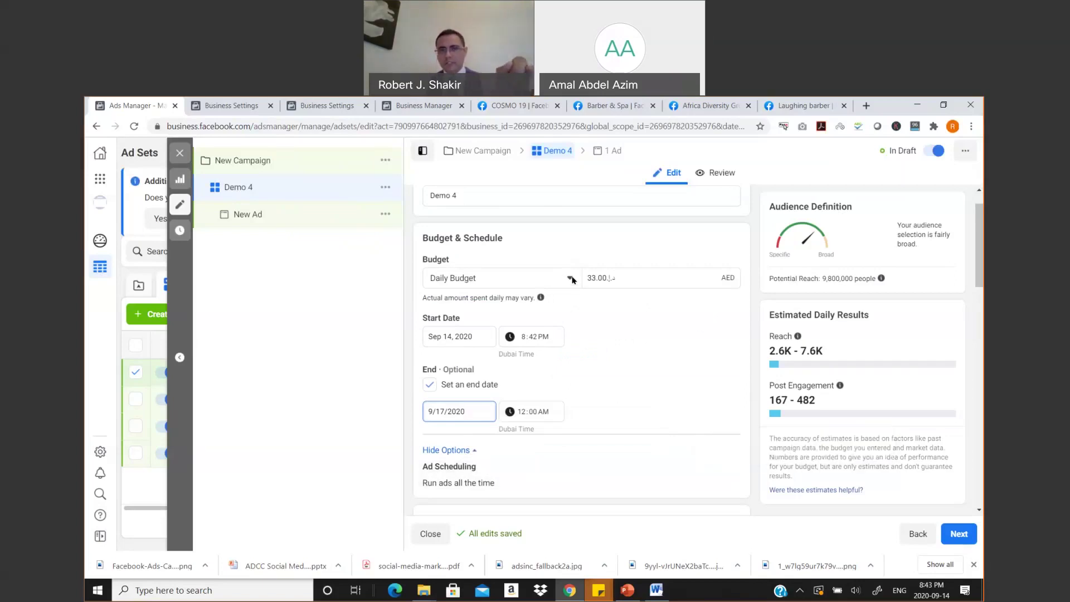
click(501, 278)
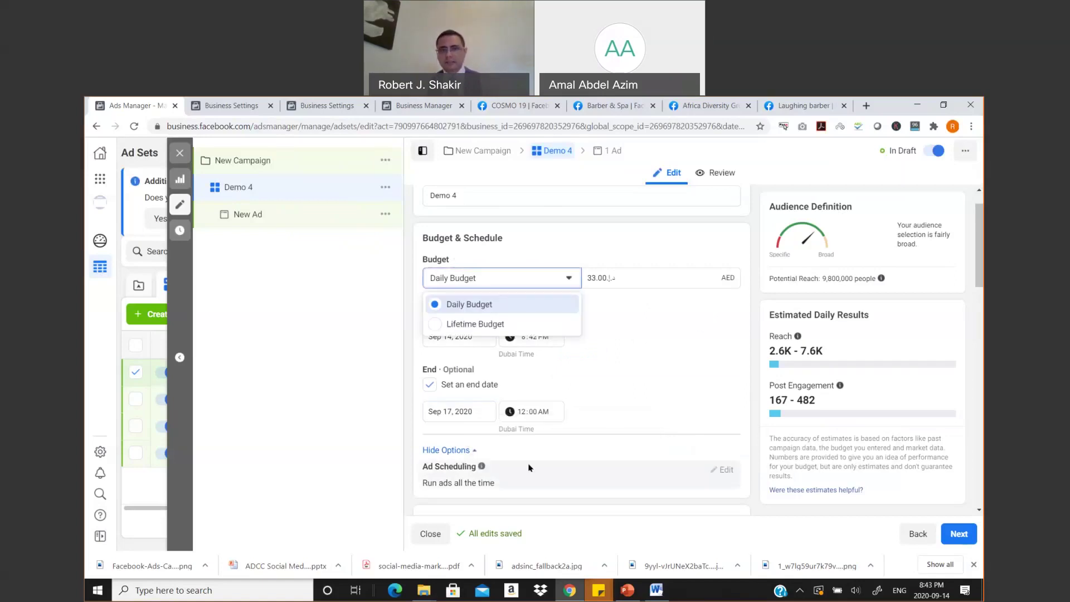
click(505, 323)
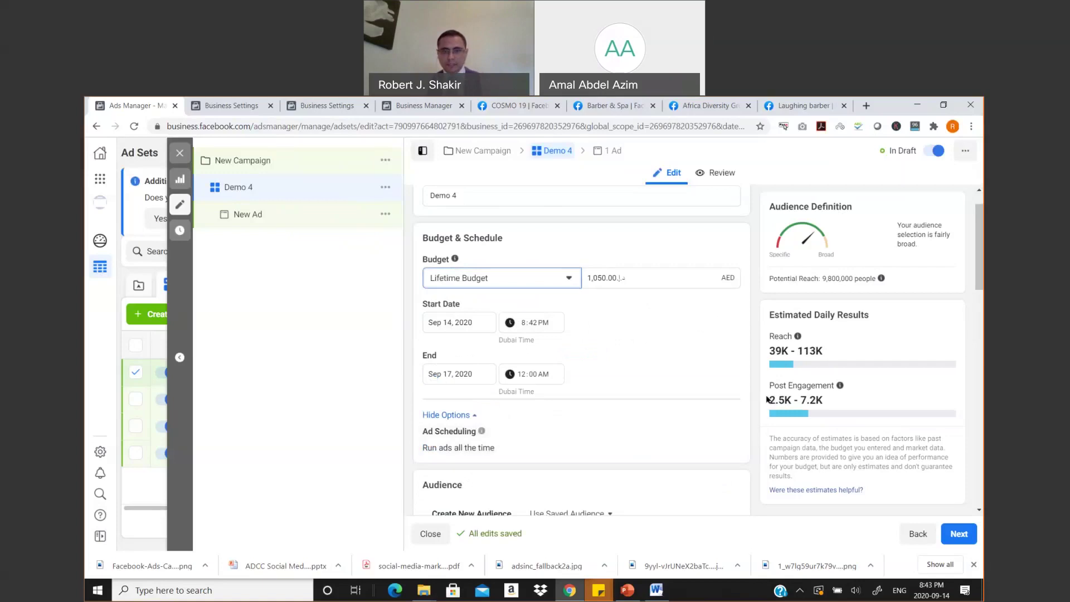
Run the ads on a schedule, from 9am to 12pm on every day from Monday to Sunday.
click(724, 437)
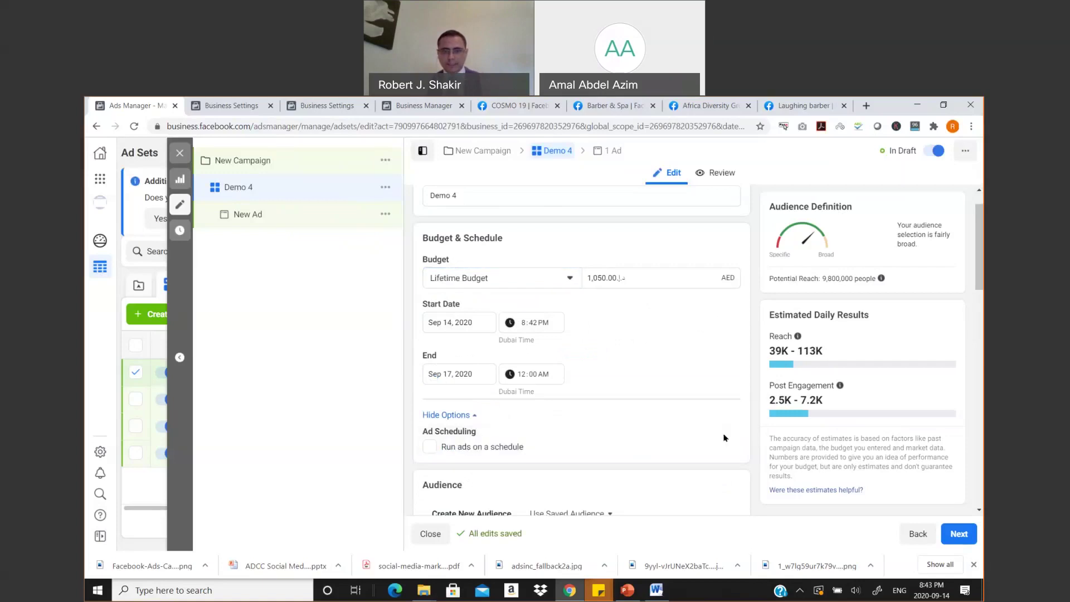
click(504, 446)
scroll(606, 419, down, 2)
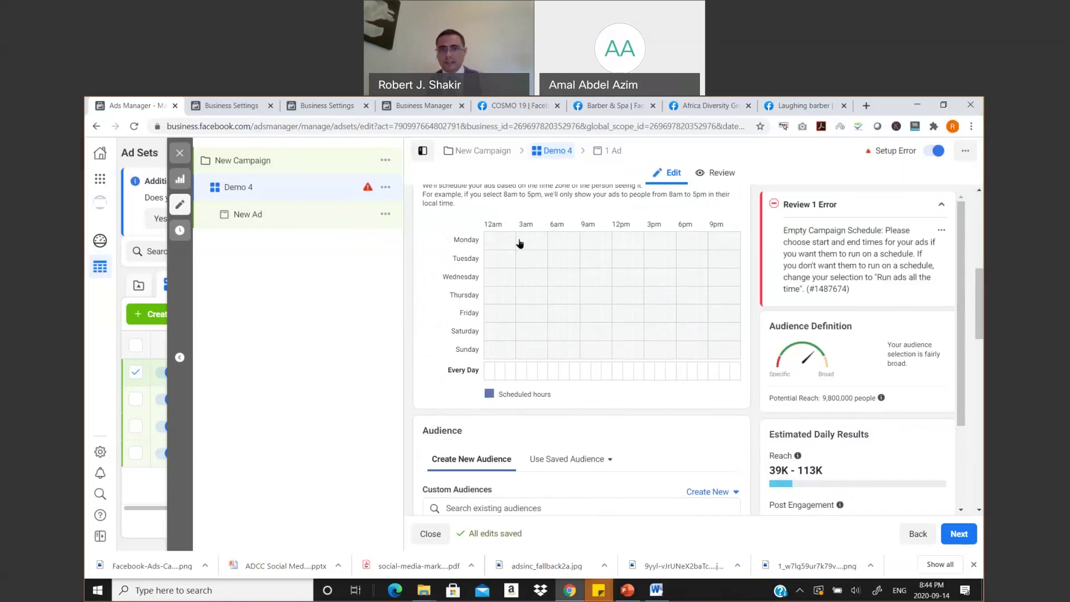
drag(584, 245, 607, 353)
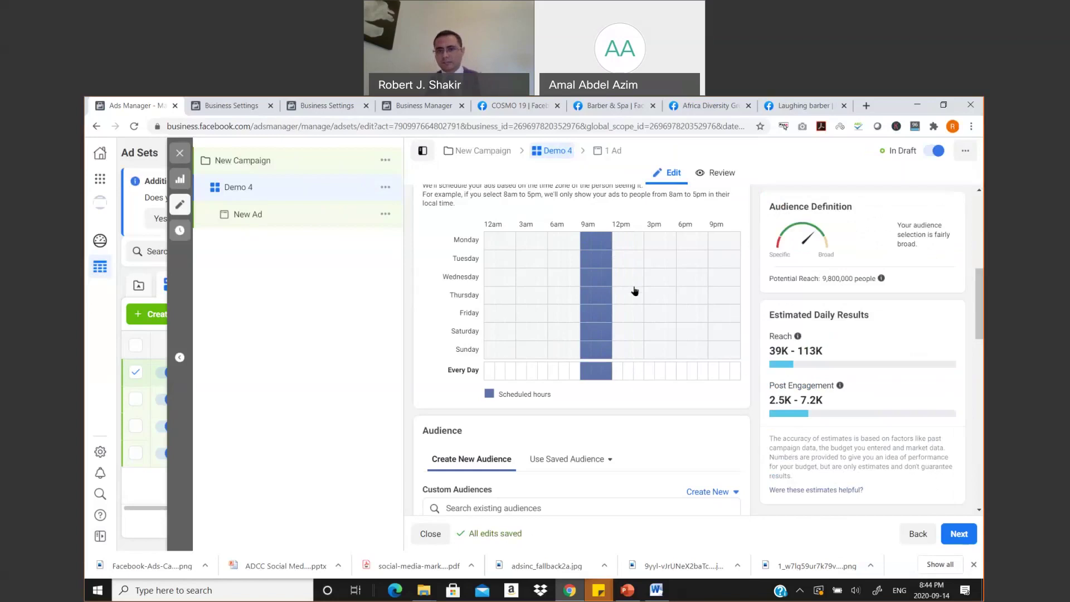
Check the saved audiences available for the ad set and review its location, age and gender targeting.
scroll(597, 413, down, 2)
scroll(599, 413, down, 5)
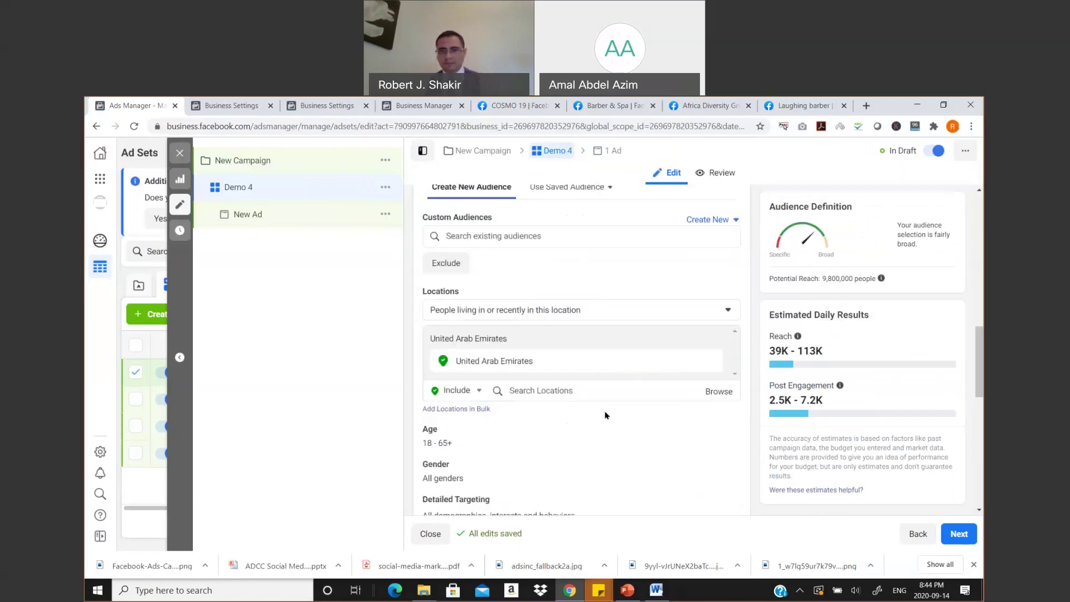
scroll(640, 362, up, 3)
click(577, 266)
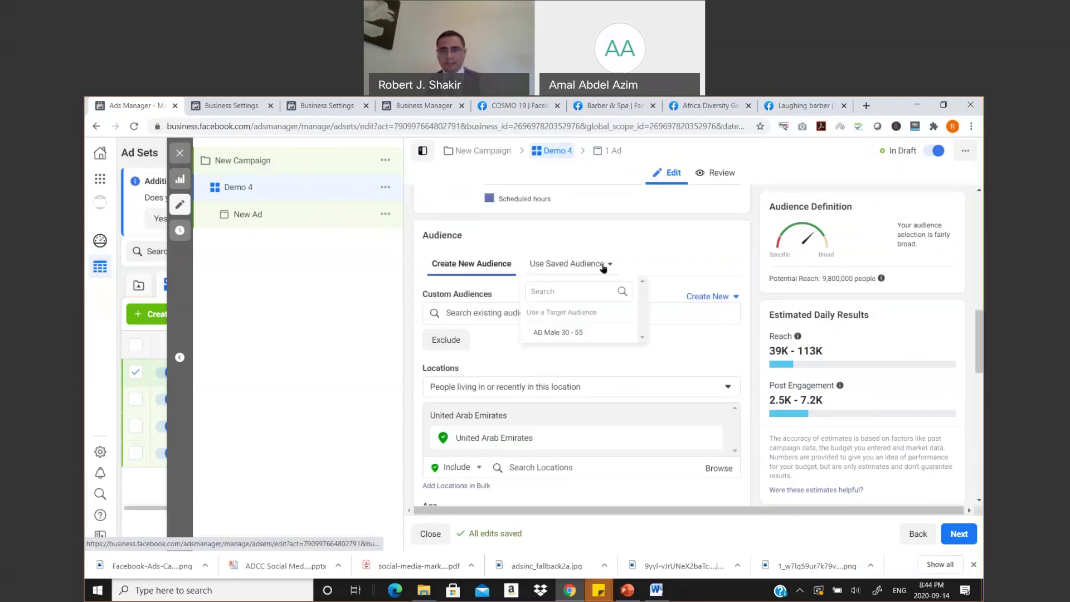
click(535, 273)
scroll(563, 365, down, 6)
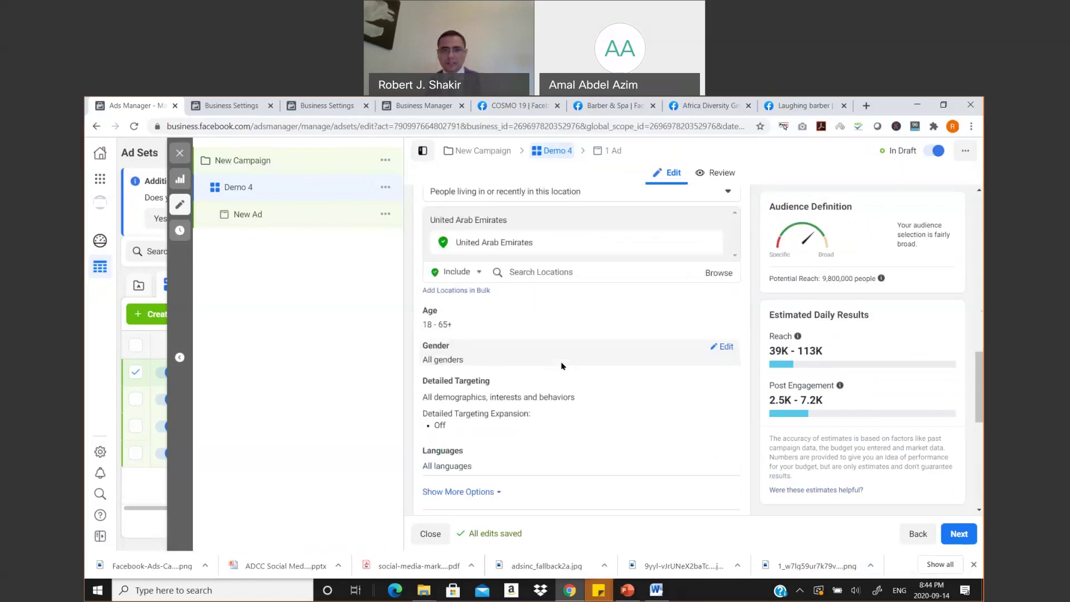
Choose Manual Placements for the ad set and exclude Facebook from the platforms, keeping Instagram.
scroll(562, 366, down, 4)
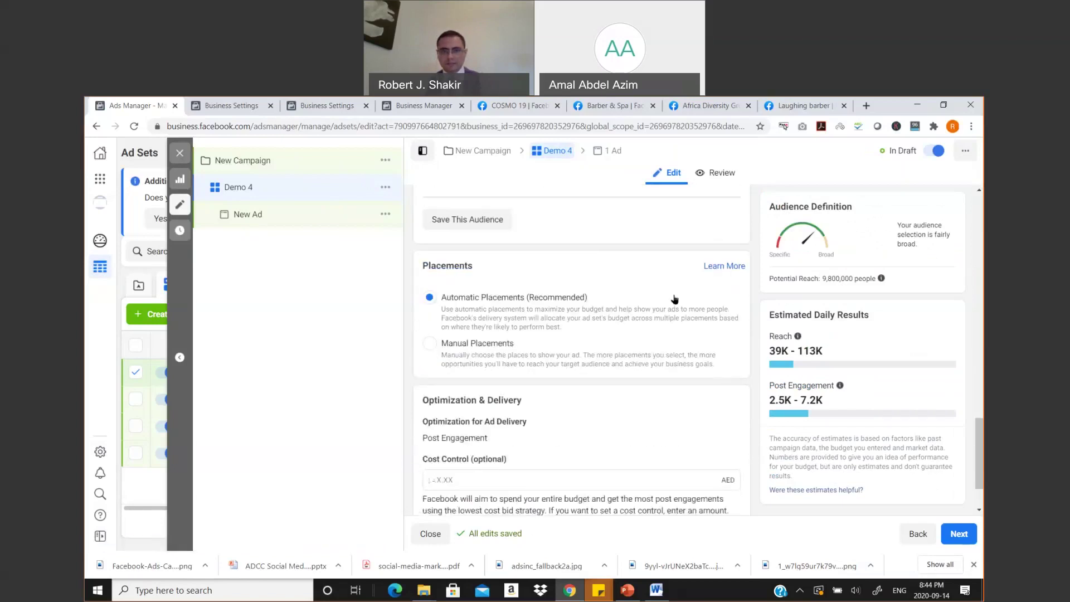
scroll(510, 380, down, 1)
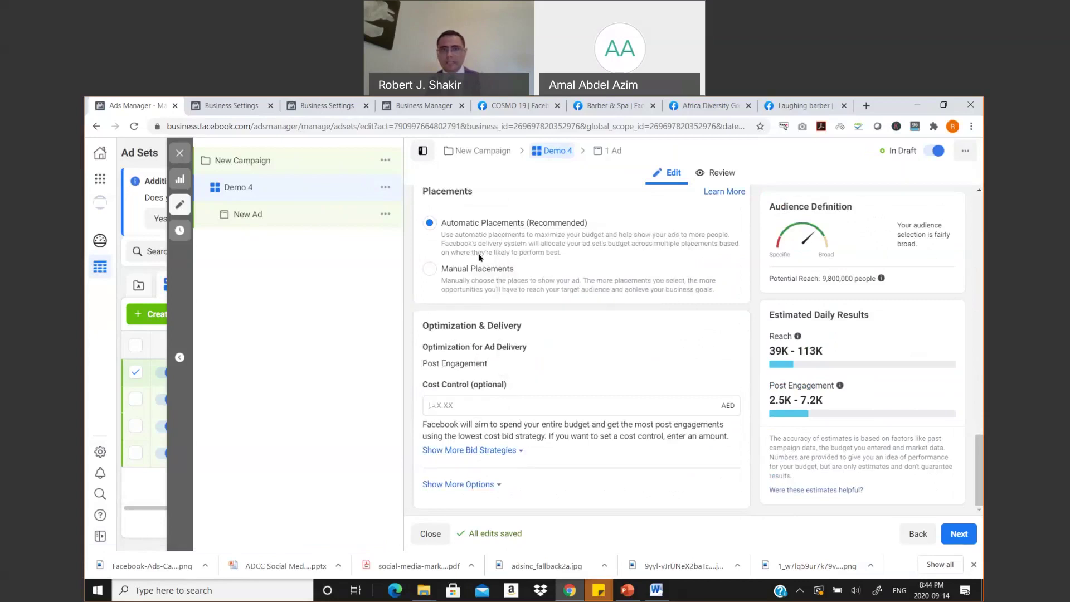
click(429, 268)
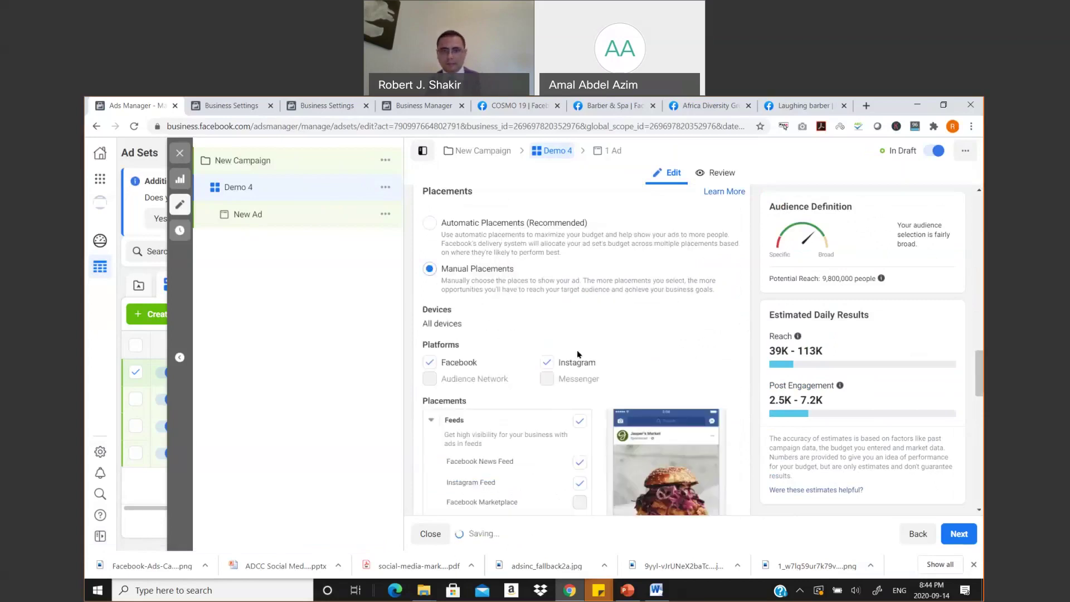
click(425, 365)
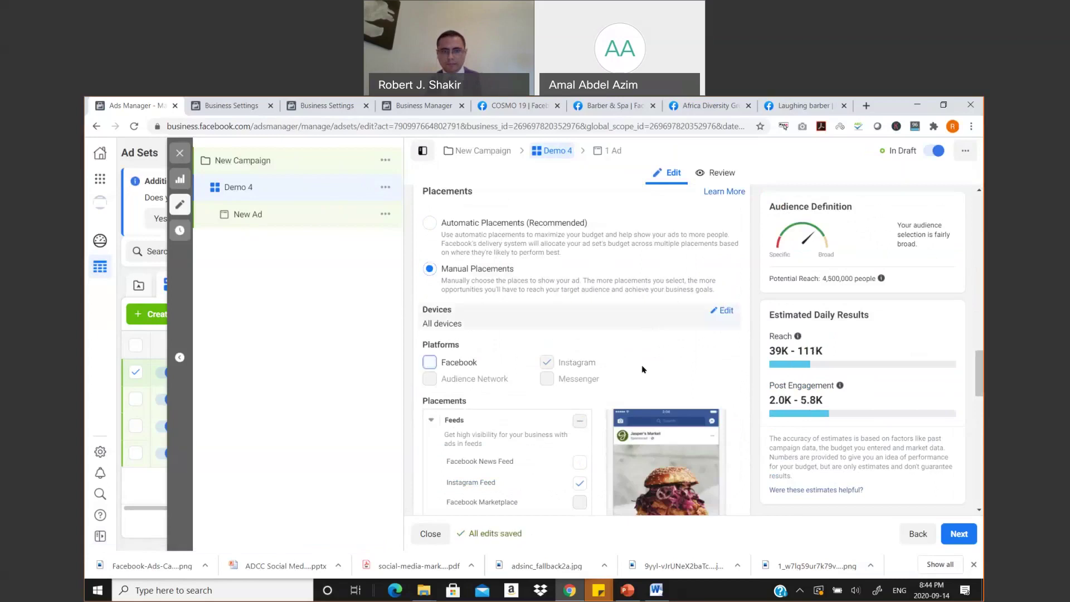
Show the additional placement options and examine the choices for specific mobile devices and operating systems.
scroll(641, 371, up, 2)
scroll(640, 373, down, 10)
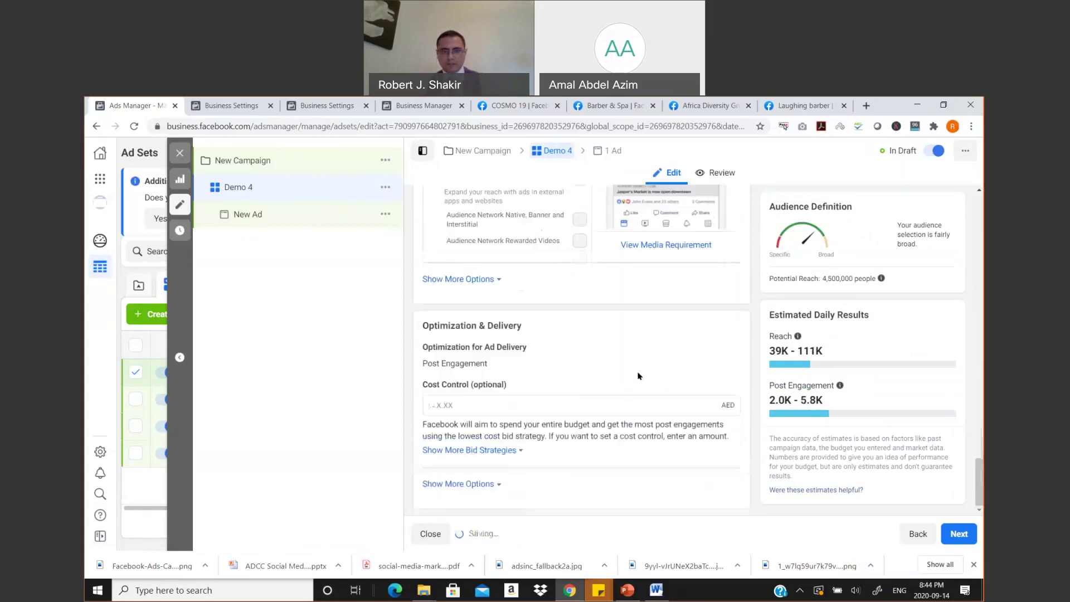
click(458, 279)
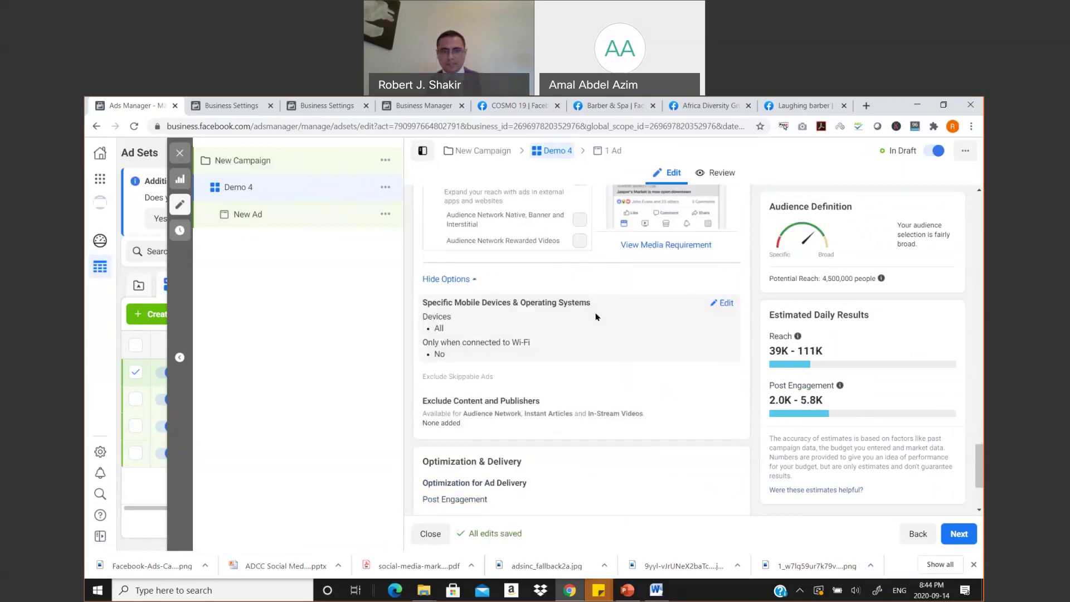
scroll(595, 316, down, 2)
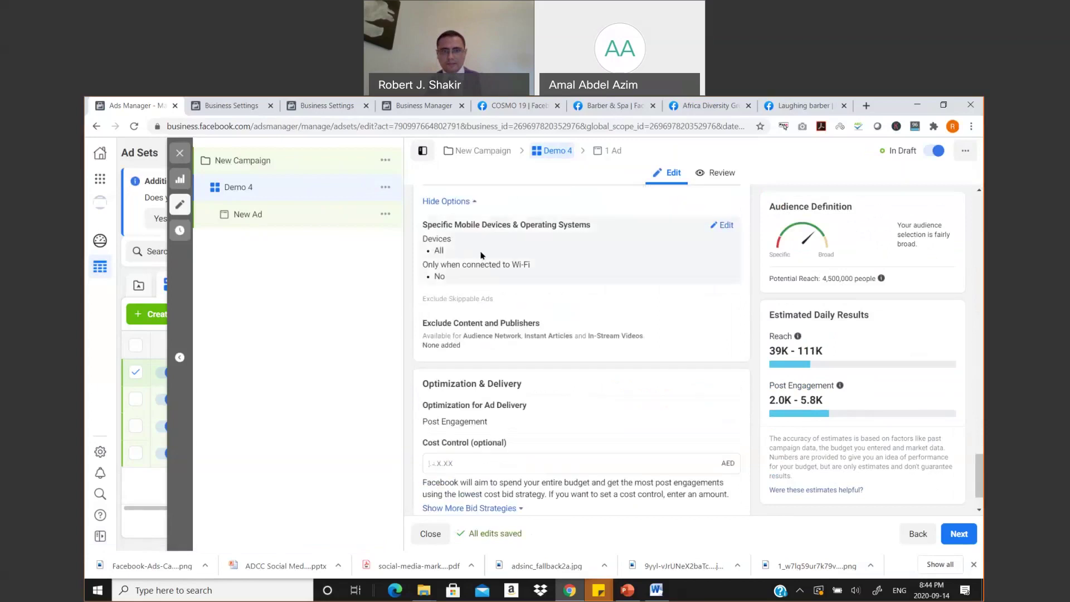
click(725, 225)
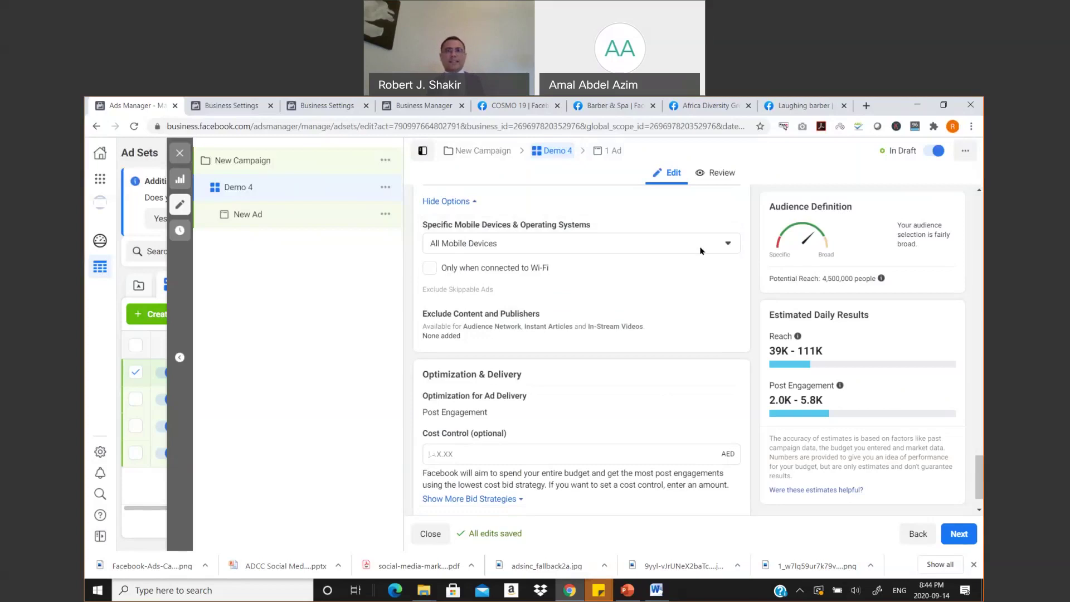
click(729, 247)
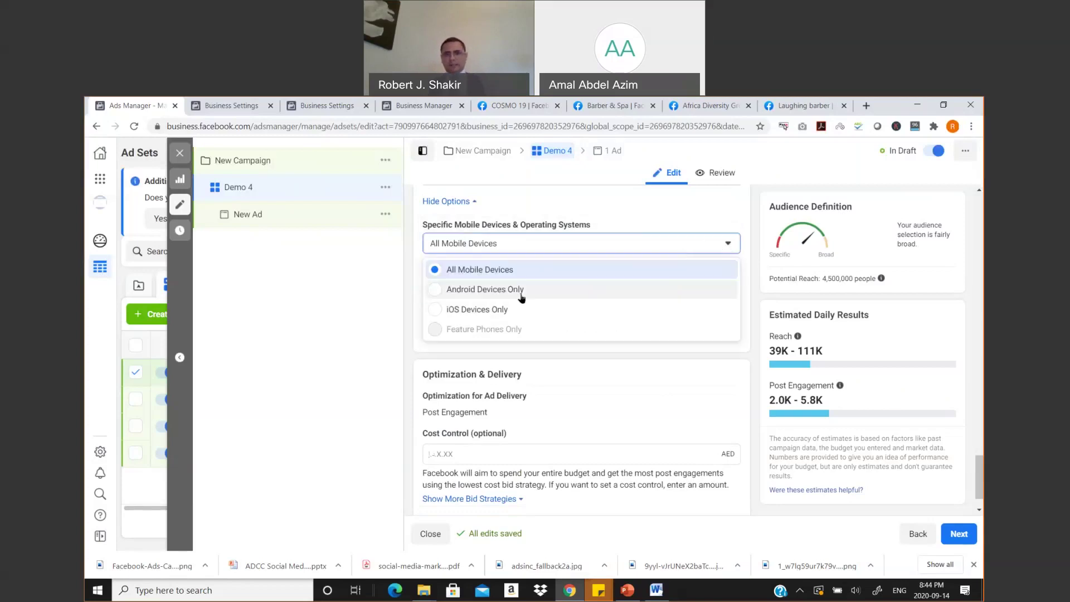
click(596, 360)
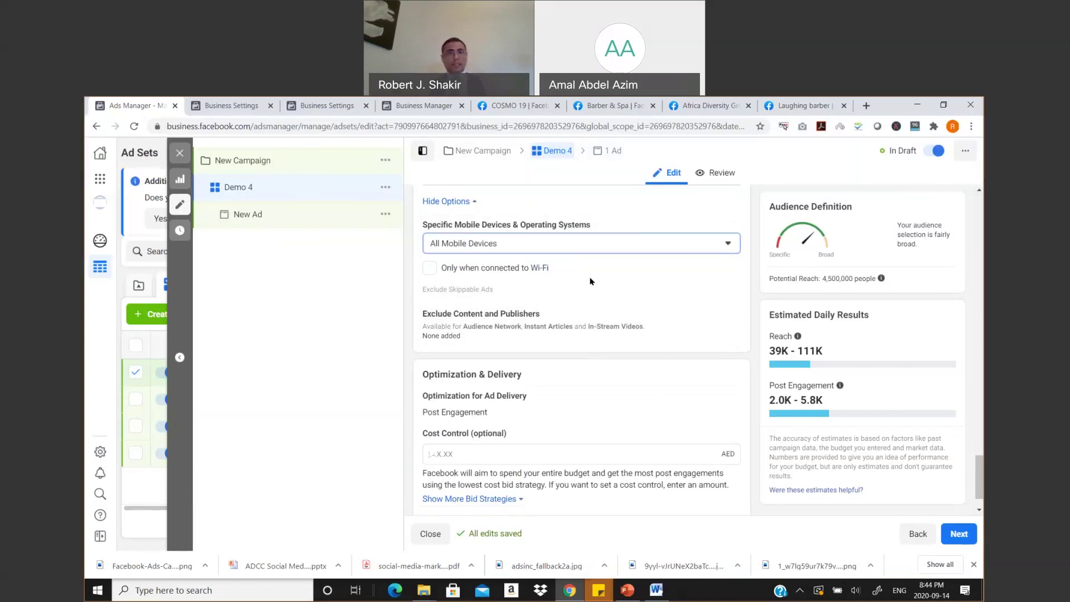
Try restricting the ad set's delivery to devices connected to Wi-Fi.
click(430, 270)
click(430, 269)
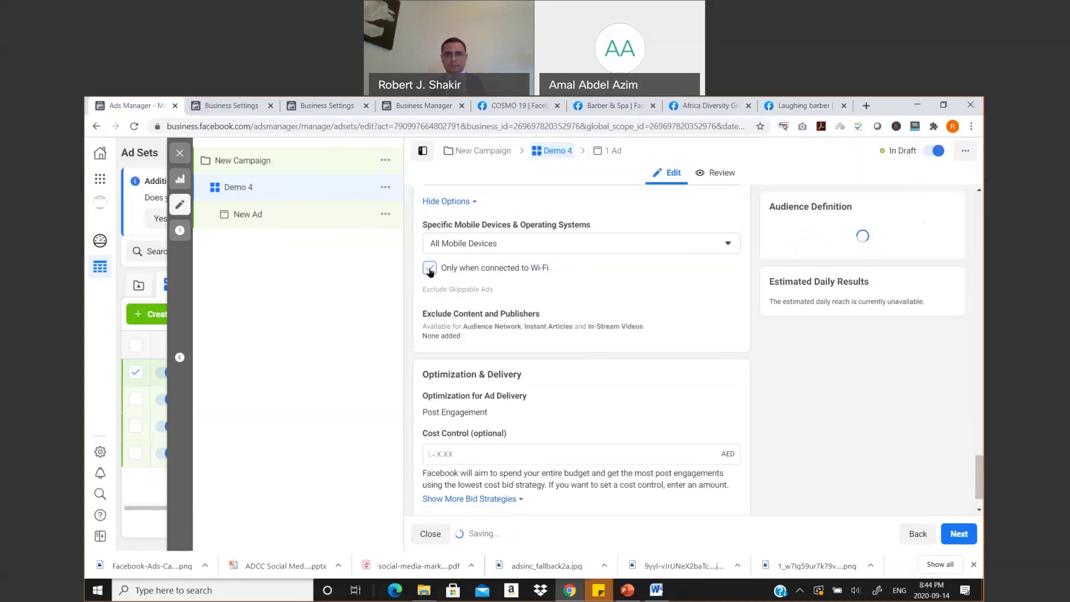
click(430, 270)
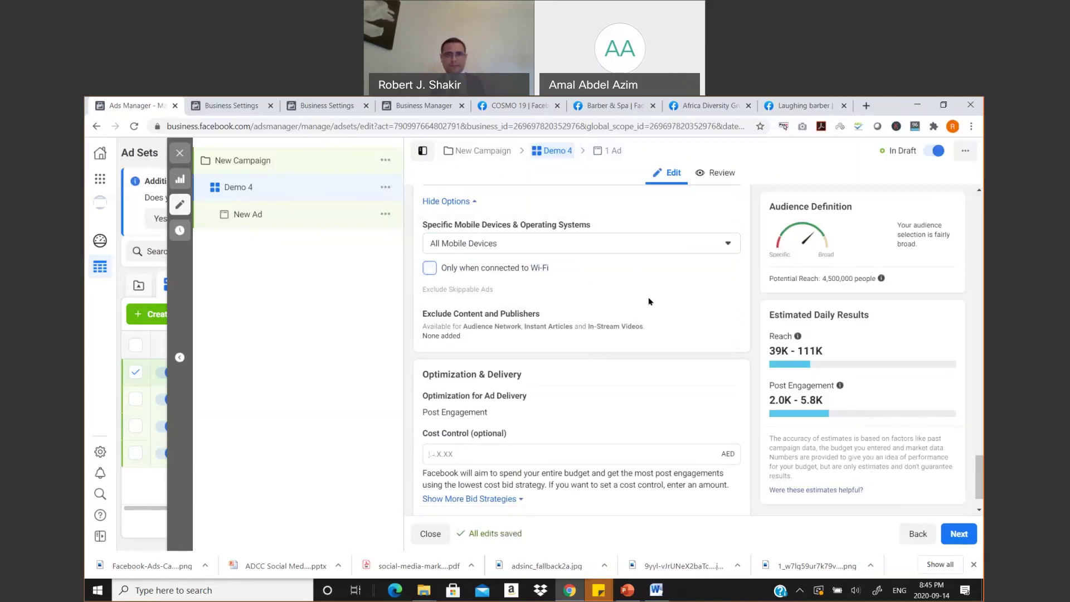
Proceed to the new ad and look over its setup and the available Facebook Pages.
scroll(630, 313, down, 1)
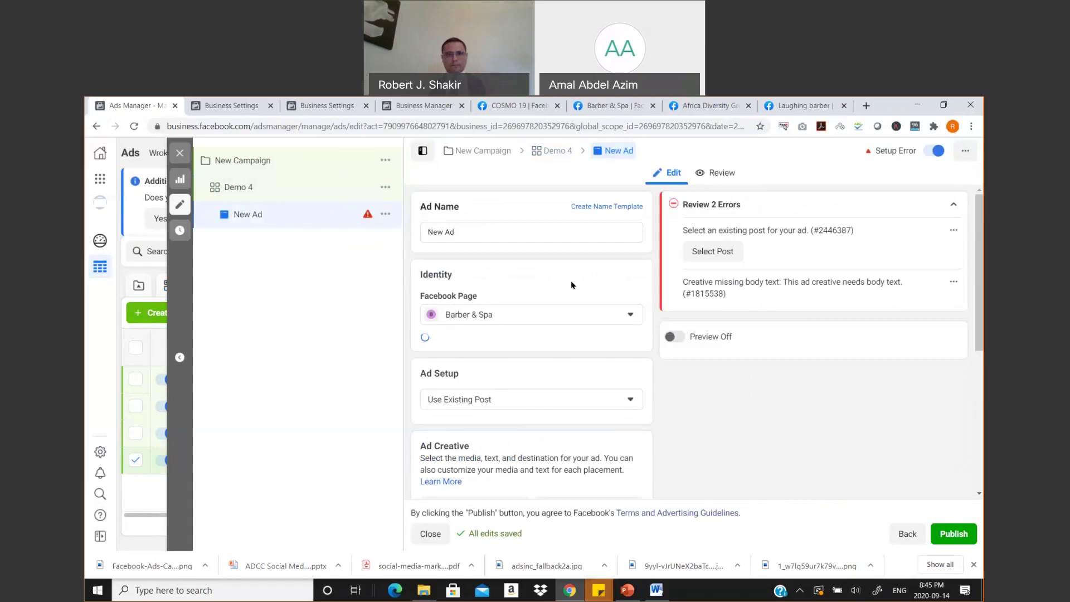
scroll(571, 285, down, 3)
scroll(530, 384, up, 3)
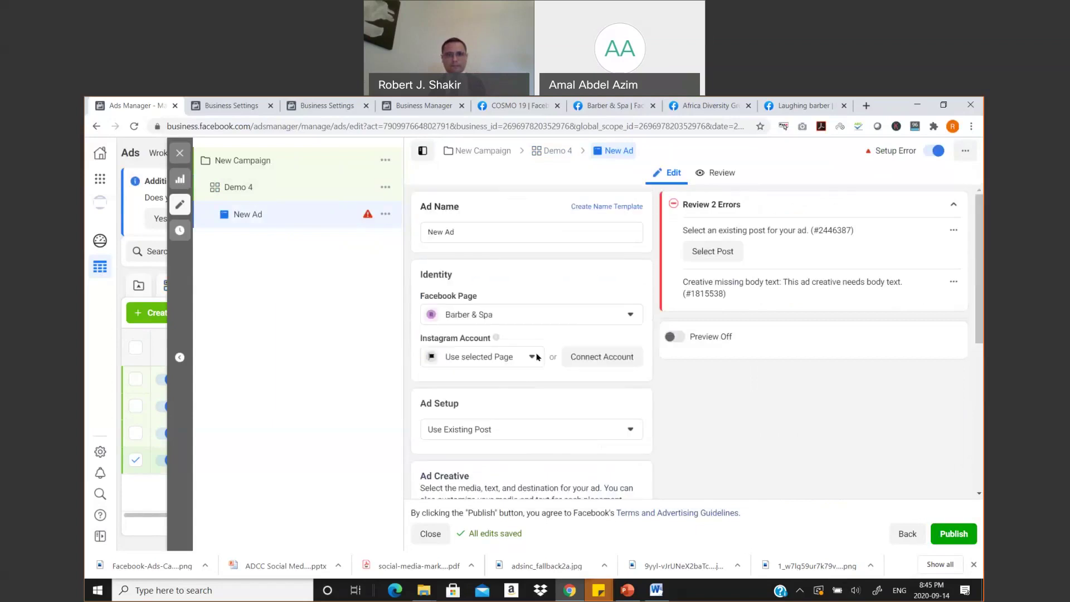
click(584, 318)
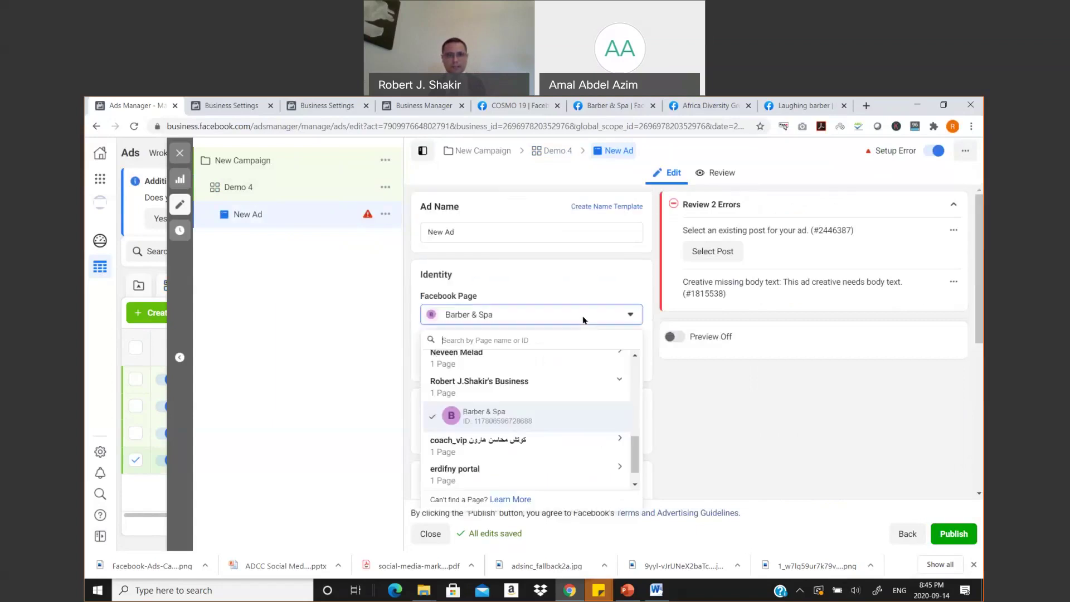
click(680, 395)
scroll(530, 335, down, 4)
Return to the Demo 4 ad set and change its manual placement platforms to Facebook instead of Instagram.
click(282, 195)
scroll(596, 351, down, 4)
scroll(596, 351, up, 4)
scroll(595, 351, down, 4)
scroll(594, 352, up, 3)
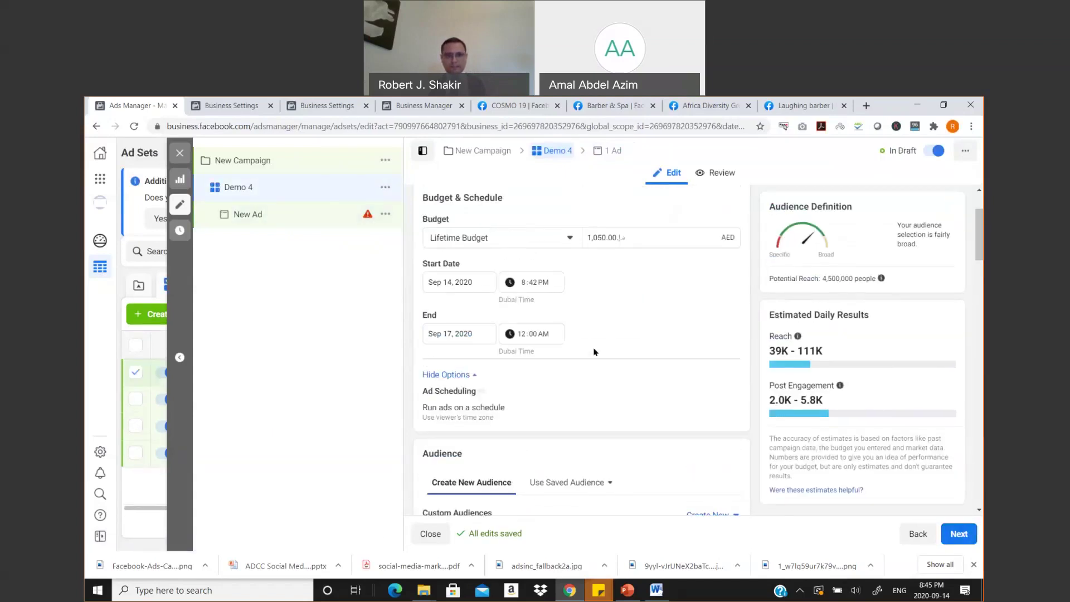
scroll(593, 352, up, 2)
scroll(610, 372, down, 5)
scroll(608, 370, down, 10)
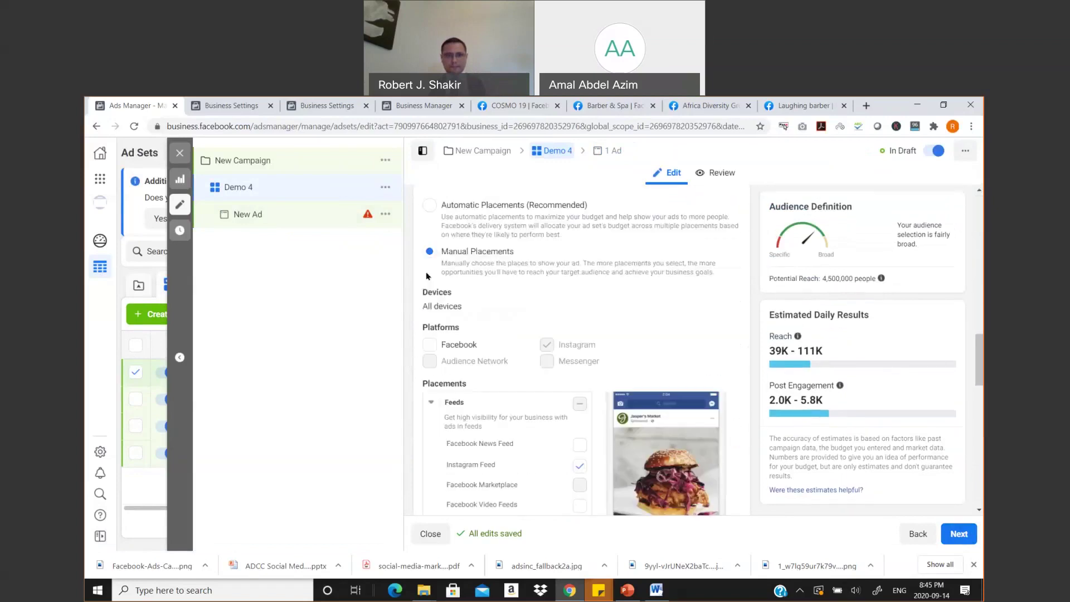
click(430, 345)
click(546, 345)
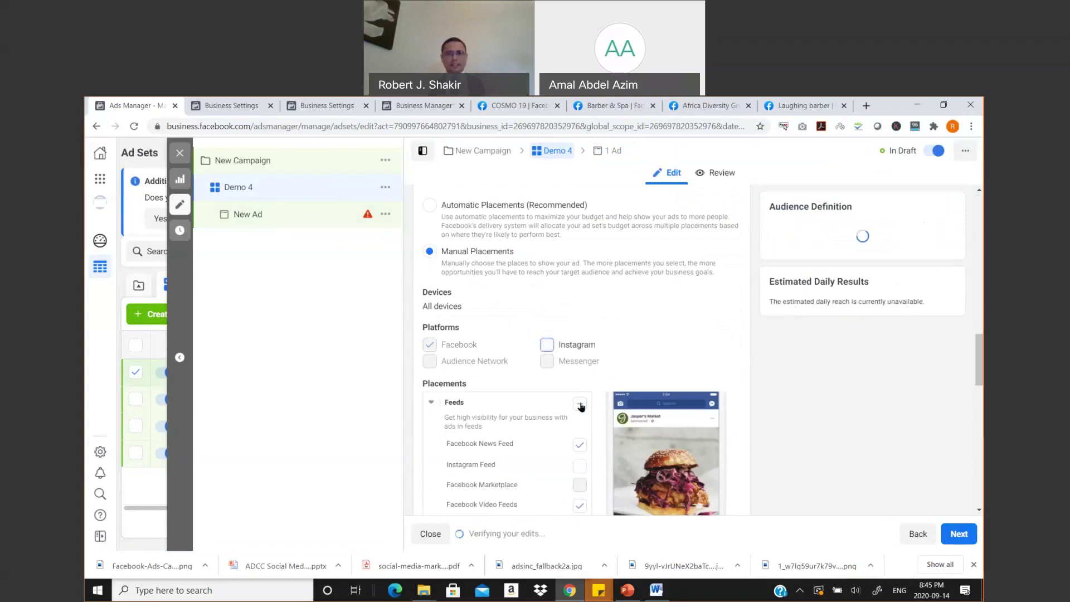
Proceed from the Demo 4 ad set to the new ad and change its ad setup to Create Ad.
scroll(580, 407, down, 6)
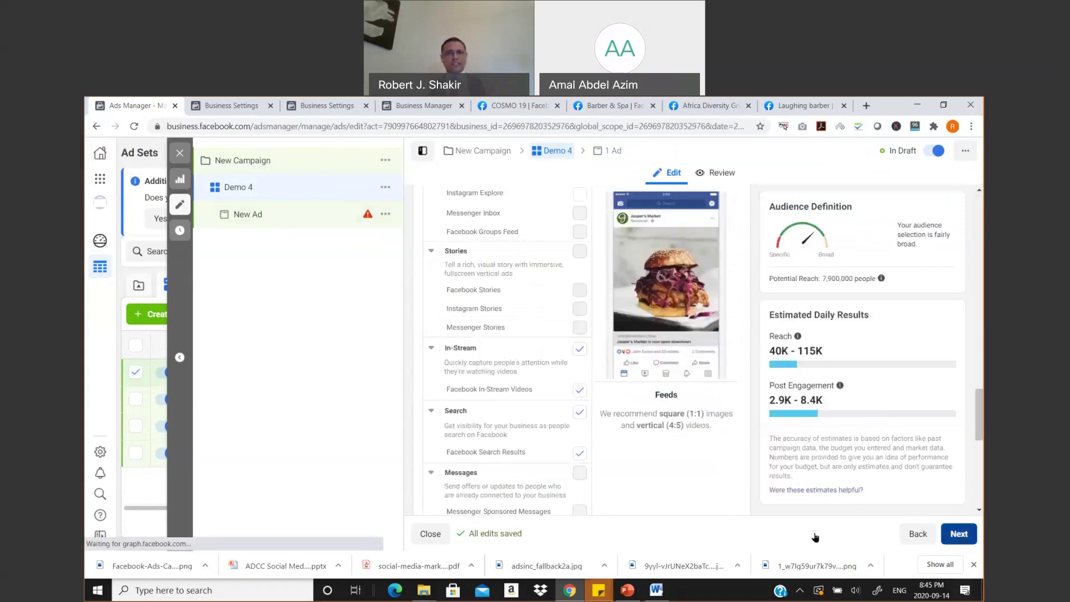
click(959, 533)
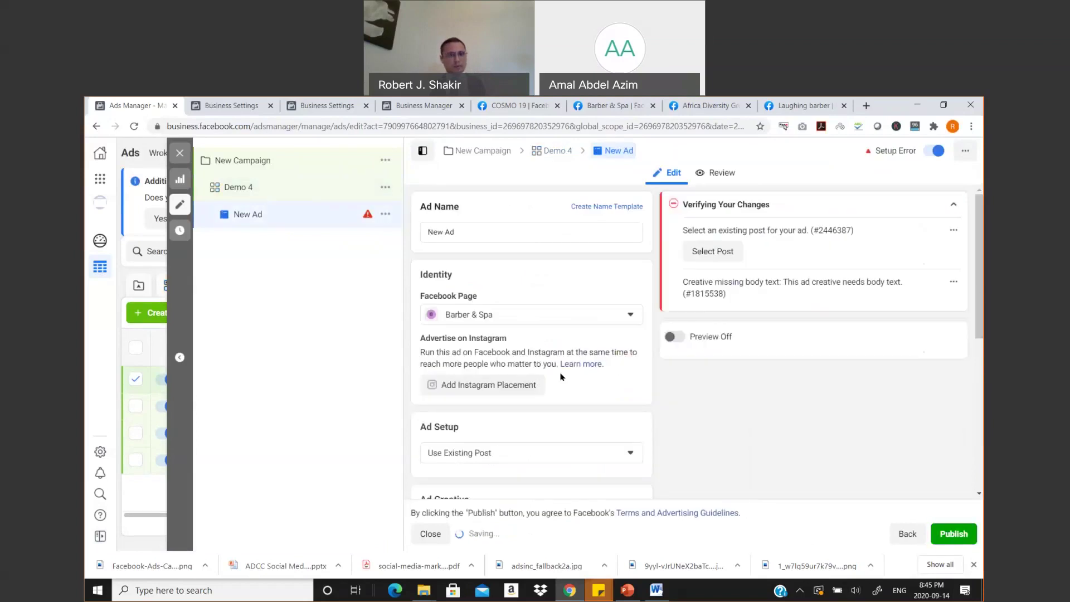
scroll(634, 383, down, 2)
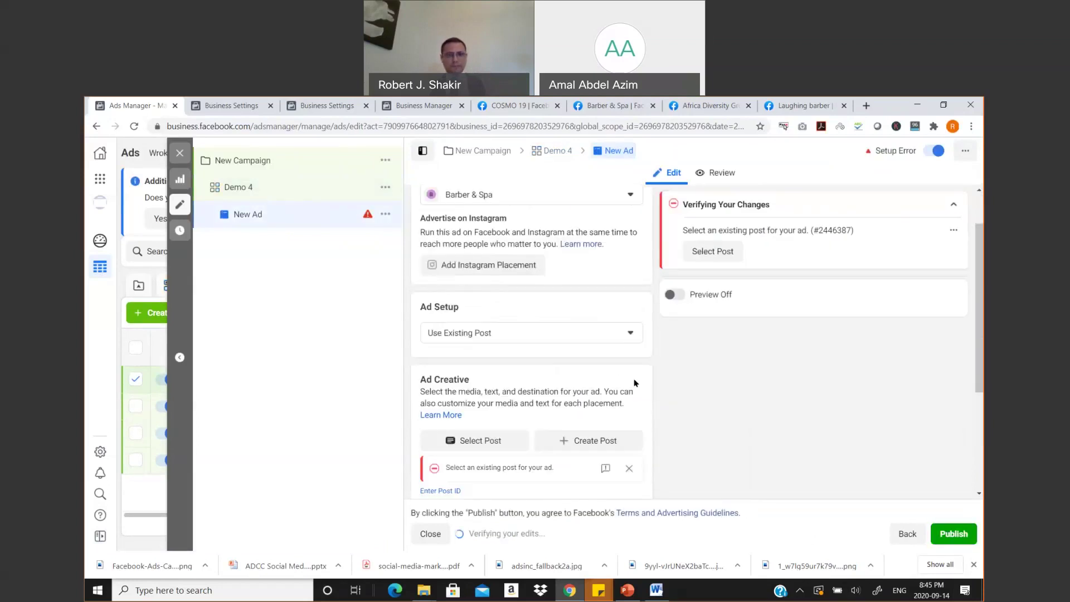
scroll(634, 383, down, 1)
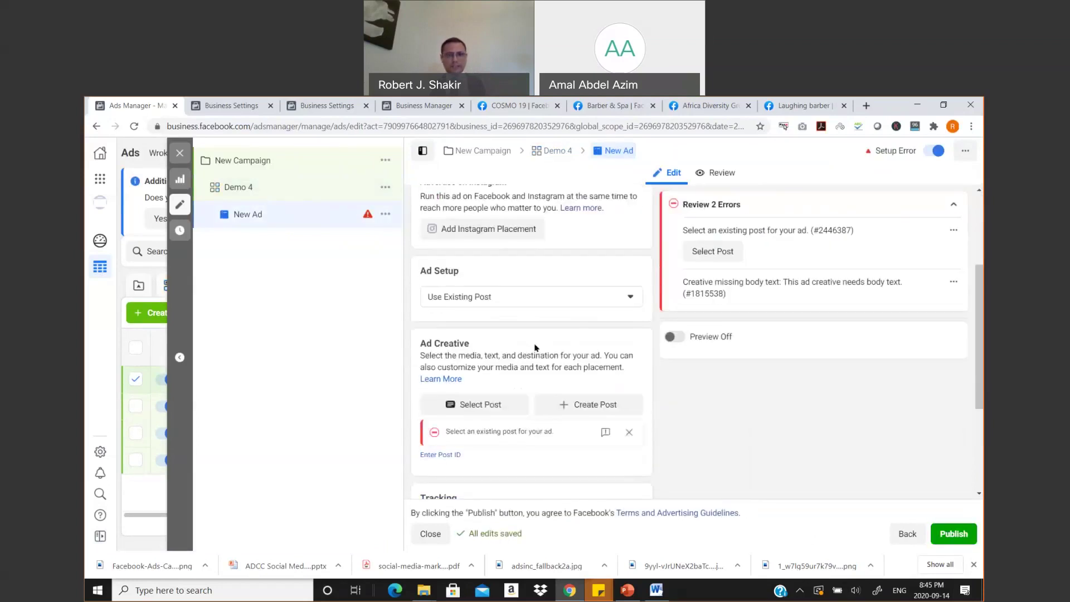
click(630, 298)
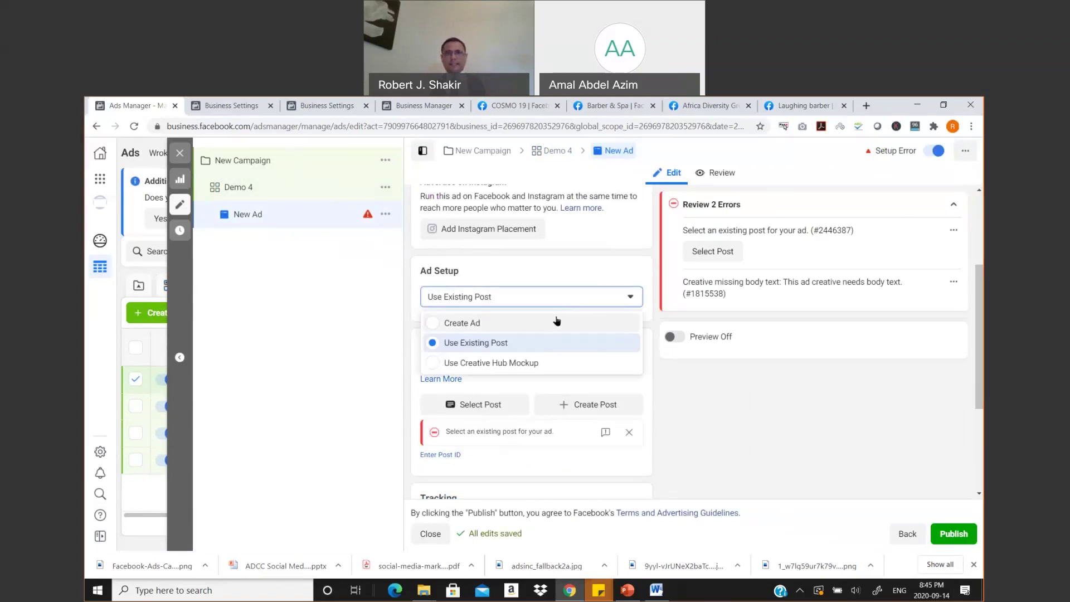
click(514, 322)
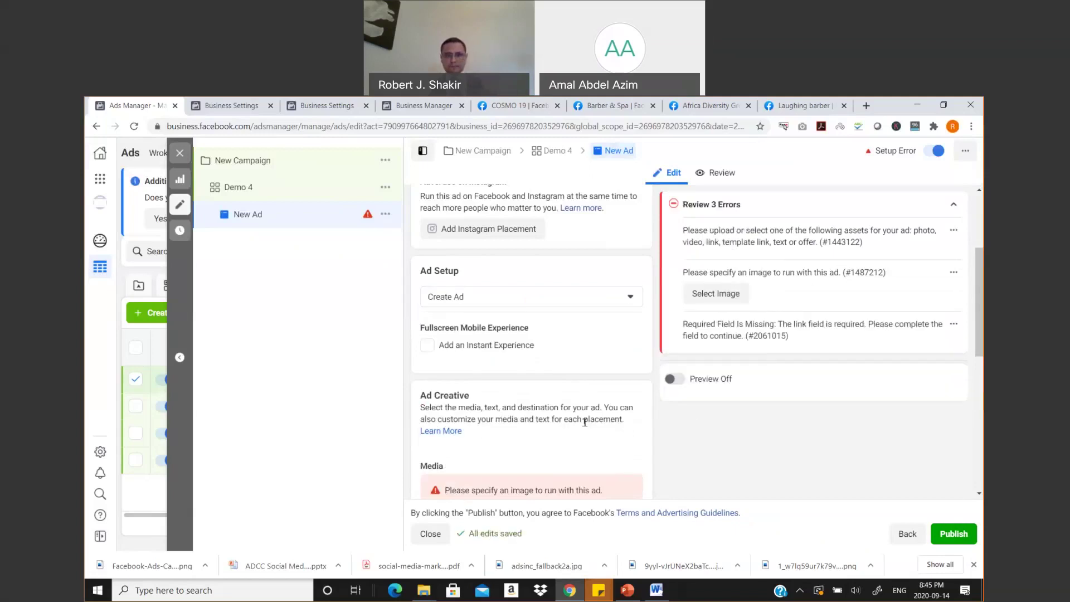
Start adding an image to the ad's media and switch the image source to Stock Photos.
scroll(584, 422, down, 5)
scroll(583, 403, up, 5)
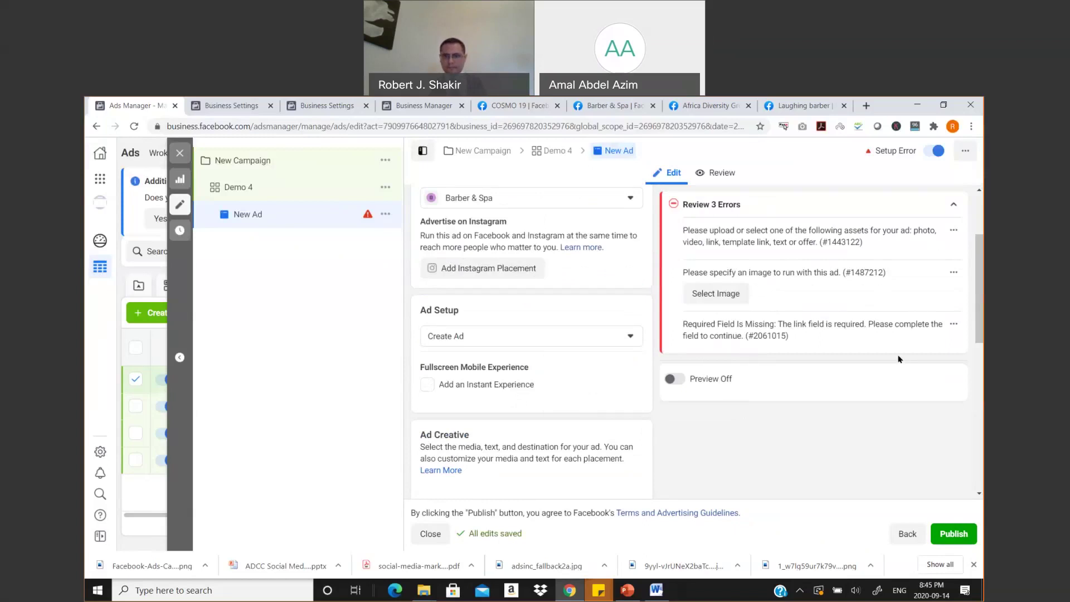
click(726, 298)
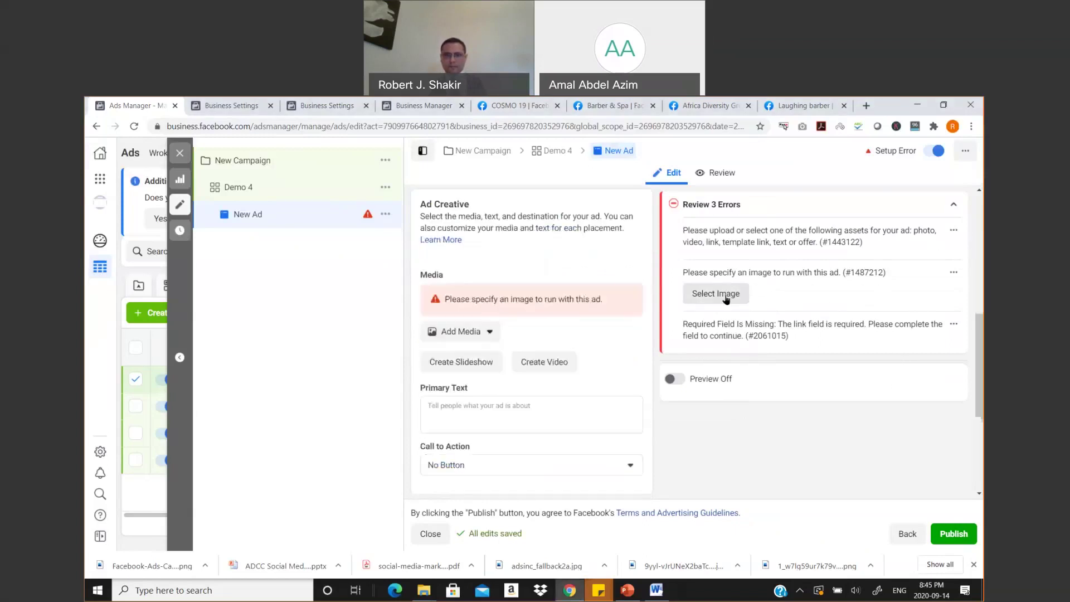
click(486, 254)
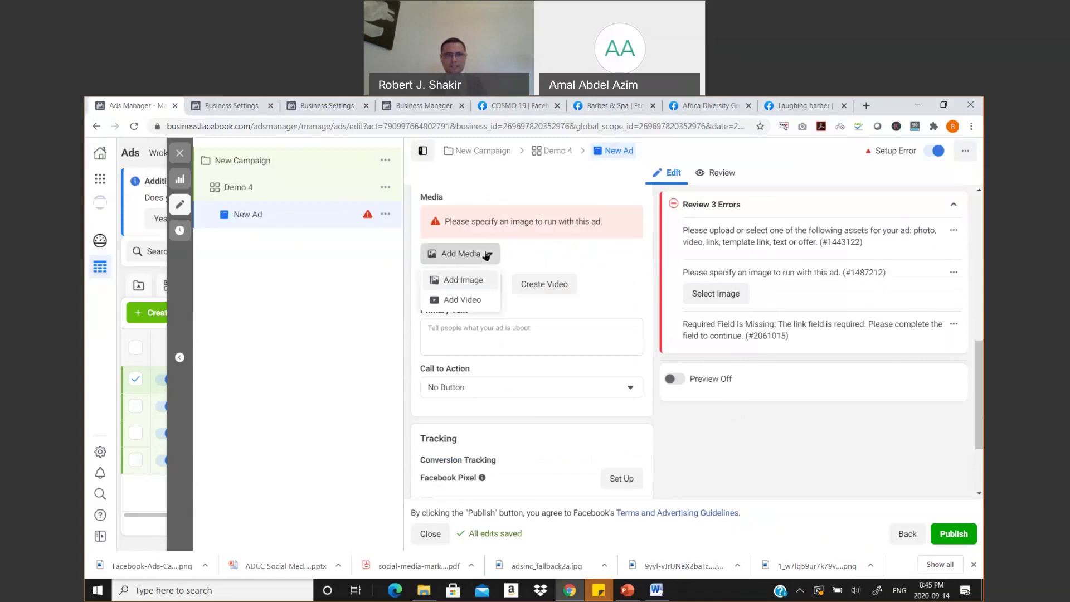
click(474, 281)
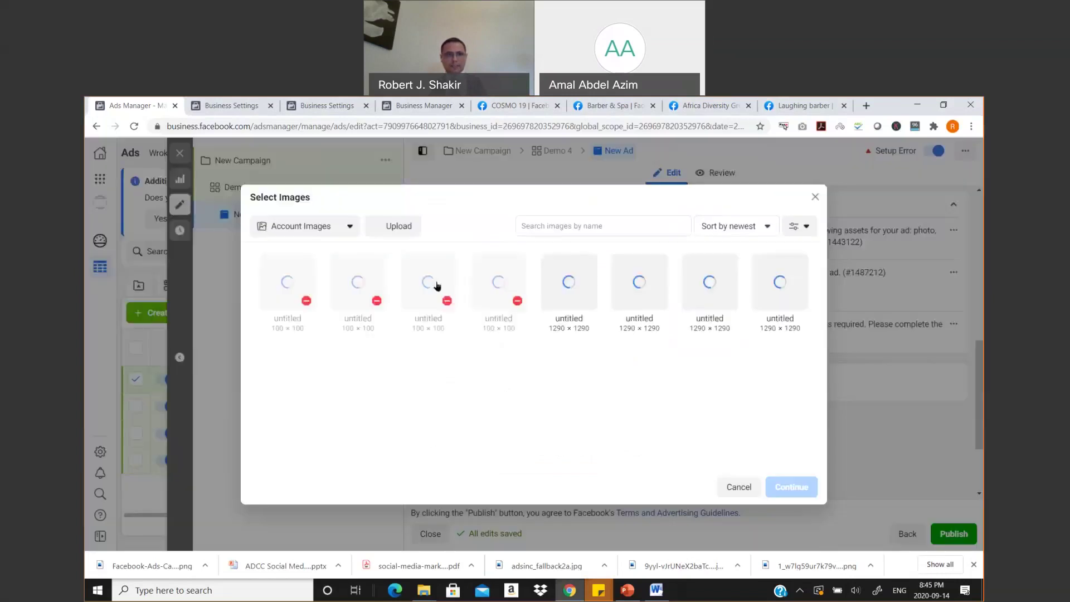
click(343, 230)
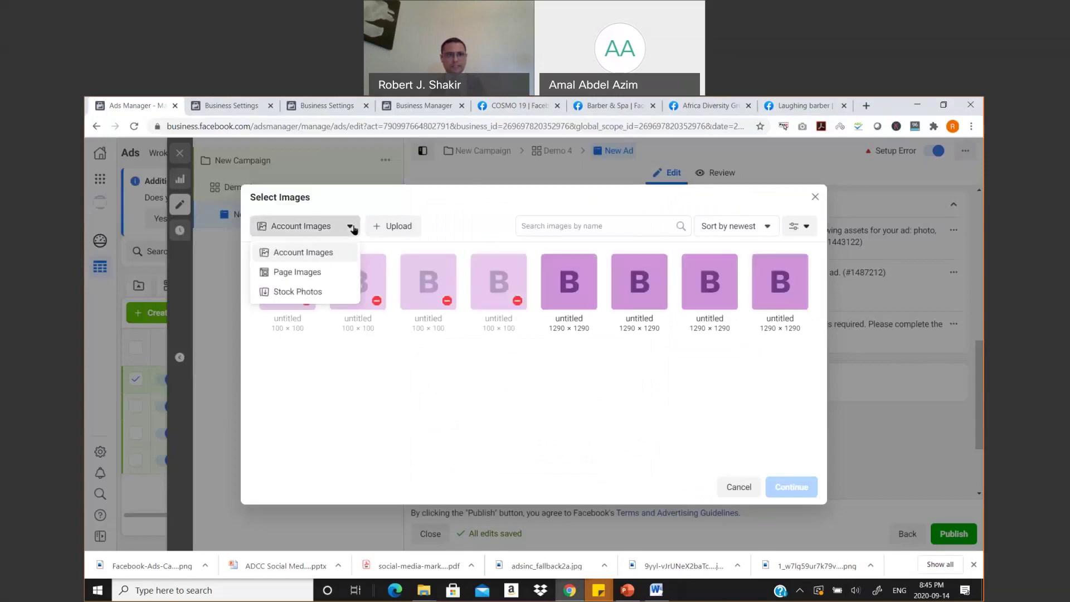
click(314, 291)
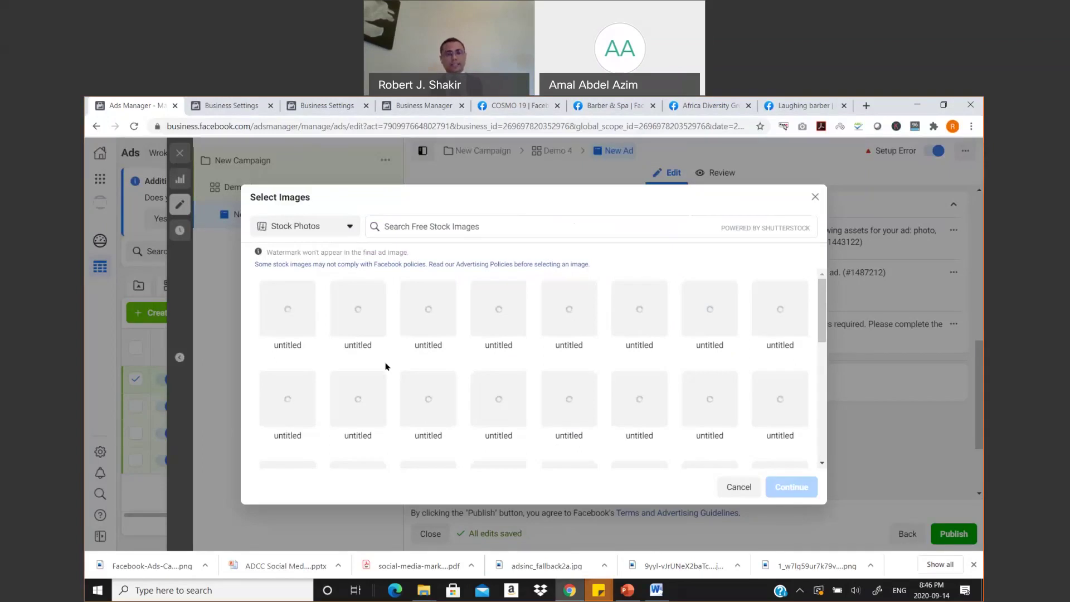
Search the stock photos for "barber" and use the second photo in the first row as the ad's image.
click(471, 225)
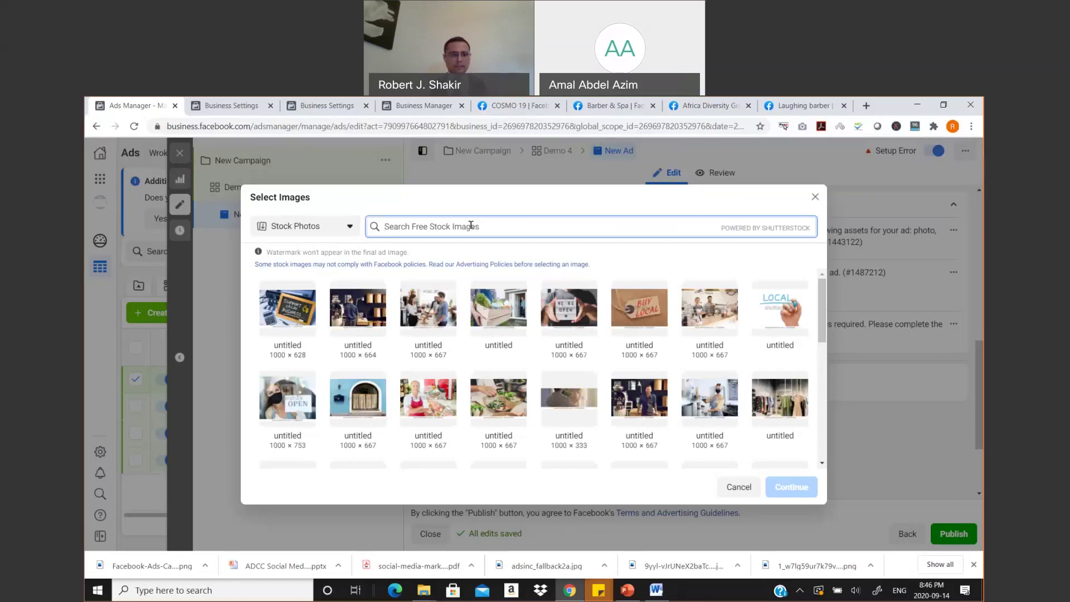
text(barber)
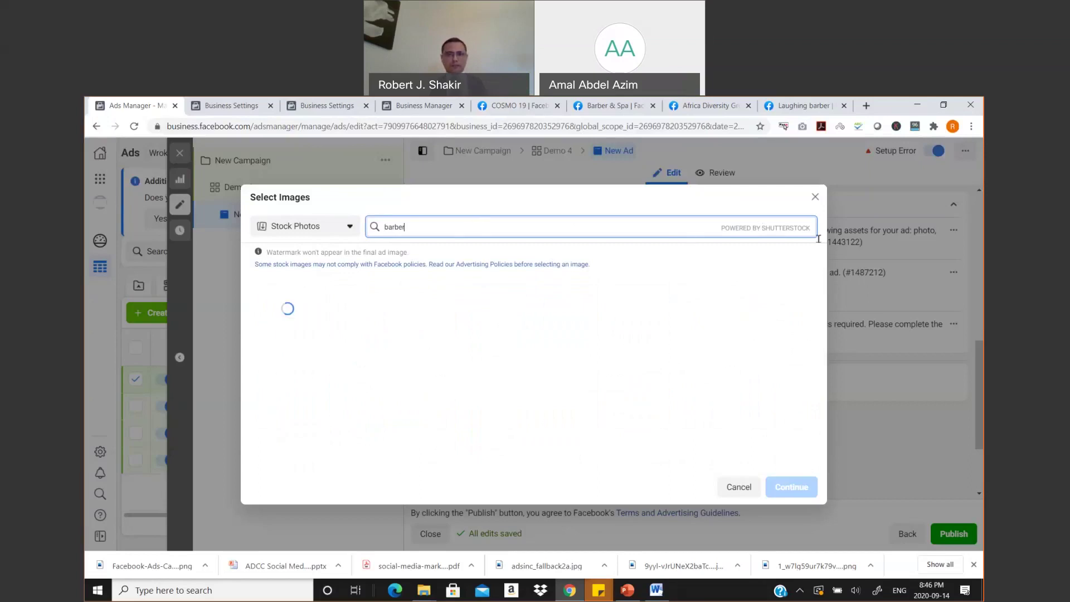
drag(818, 239, 800, 223)
click(490, 232)
click(448, 226)
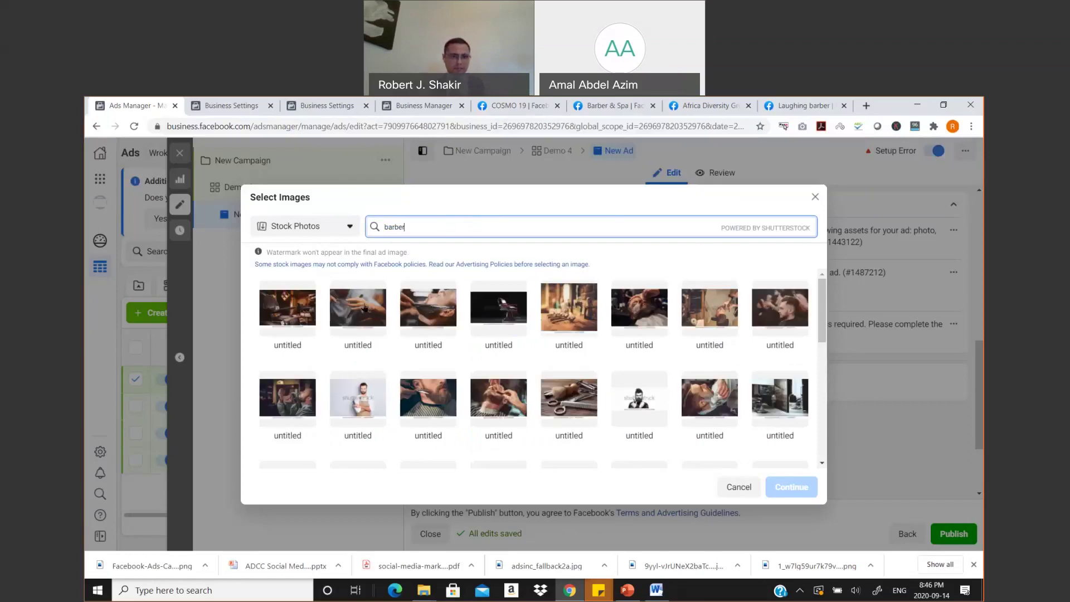
click(365, 307)
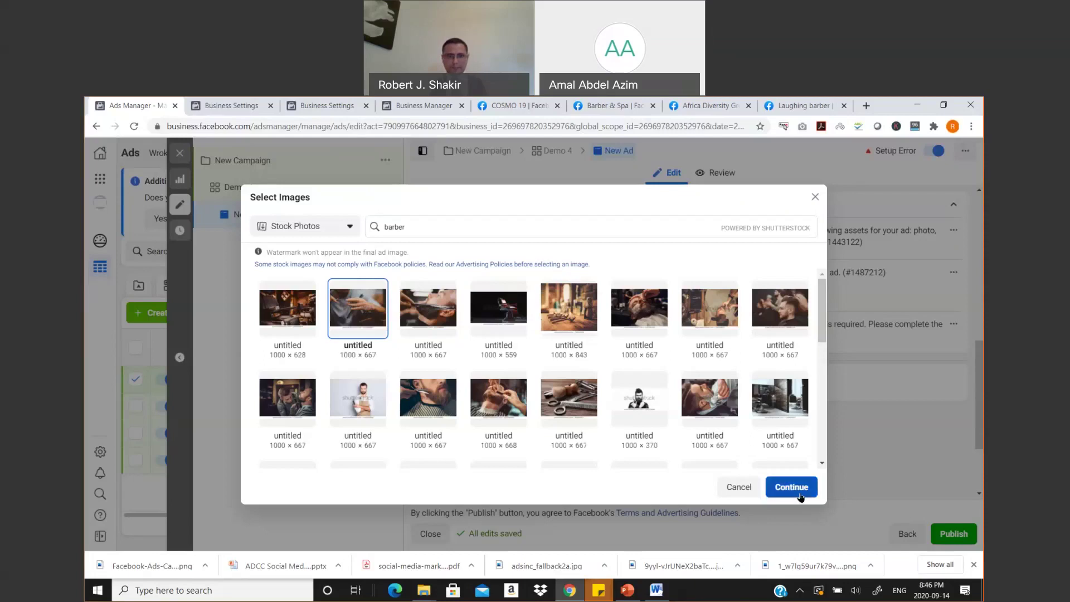
click(791, 486)
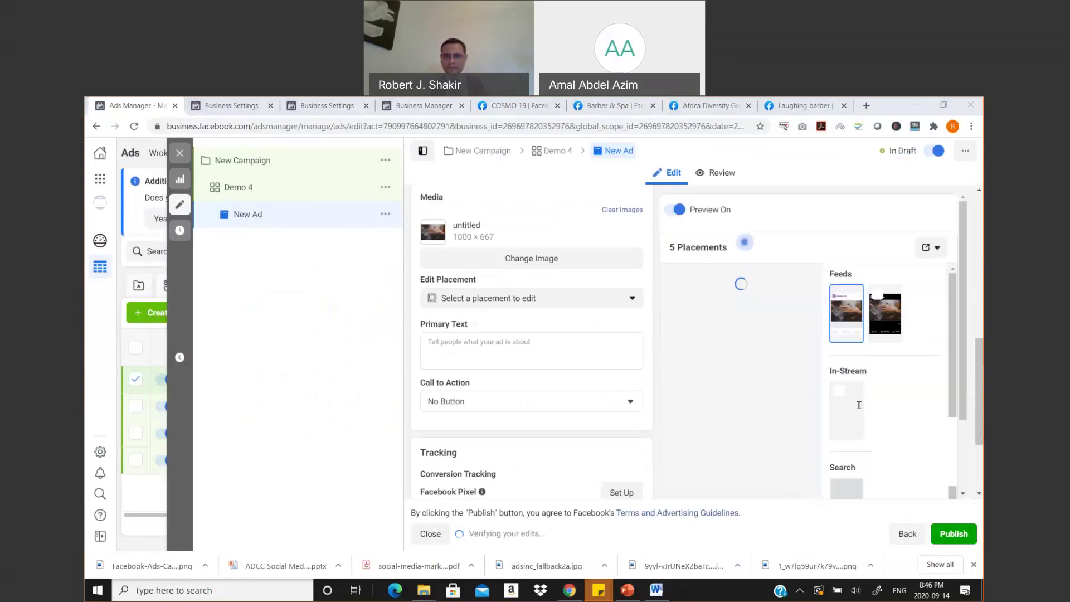
scroll(773, 410, down, 1)
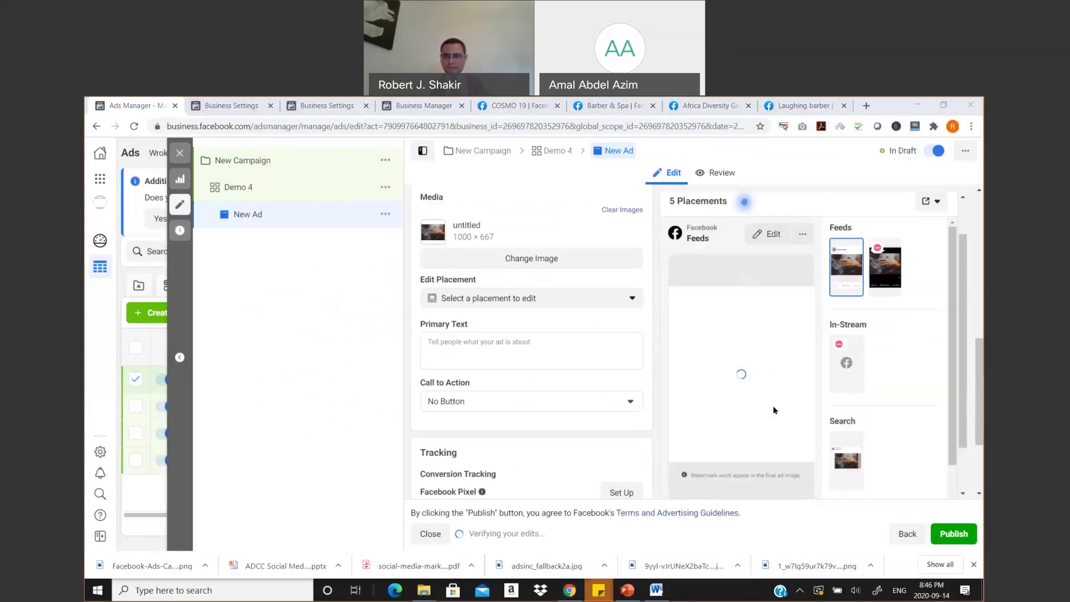
scroll(774, 410, down, 1)
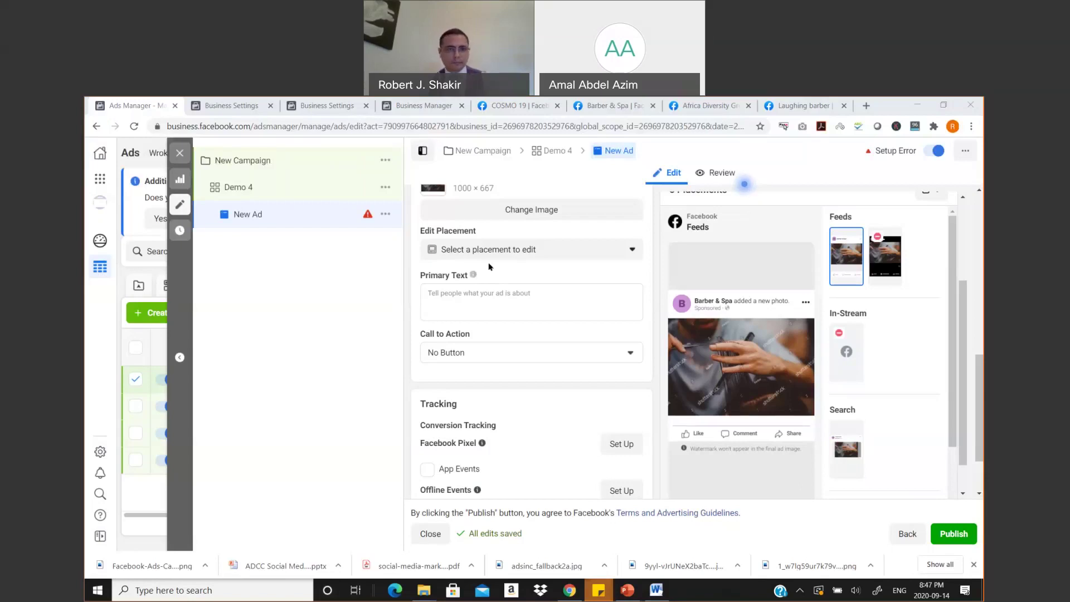
Enter "Best Barber in Town" as the primary text and view the call-to-action options, keeping No Button.
click(469, 299)
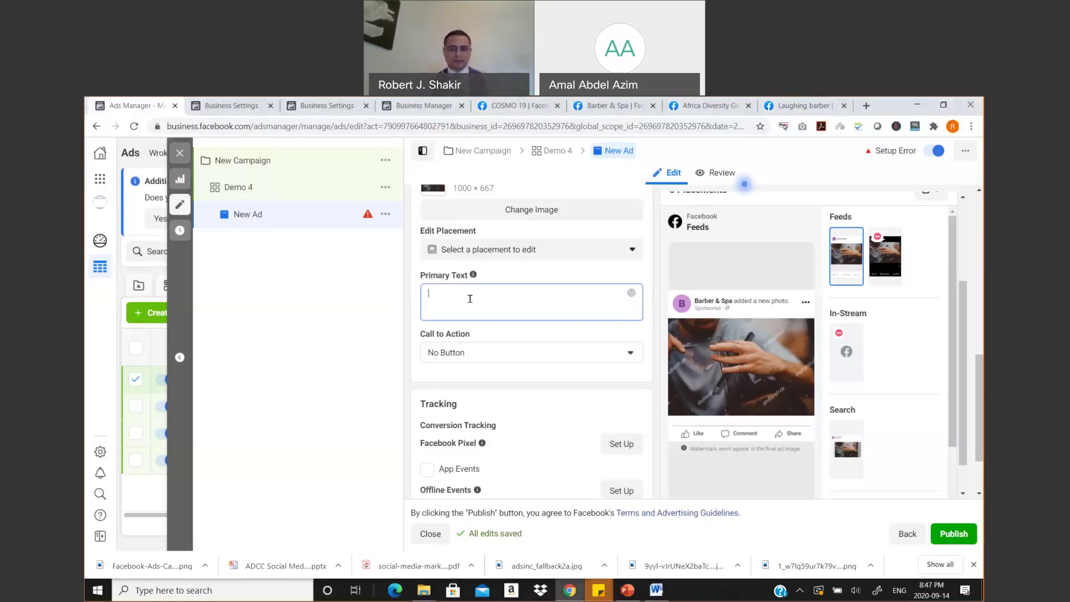
text(Best)
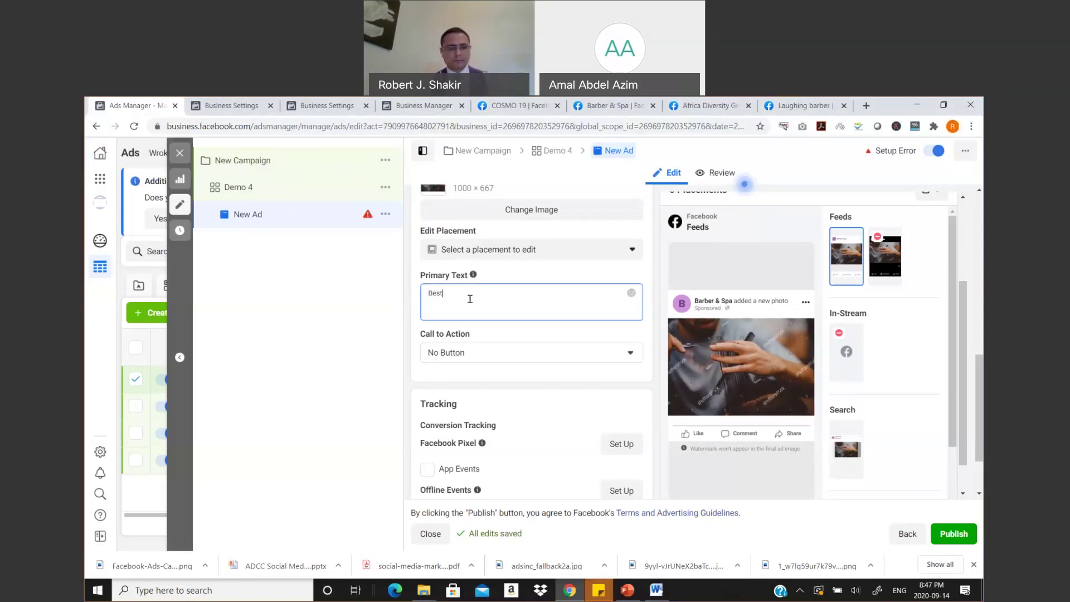
text( B)
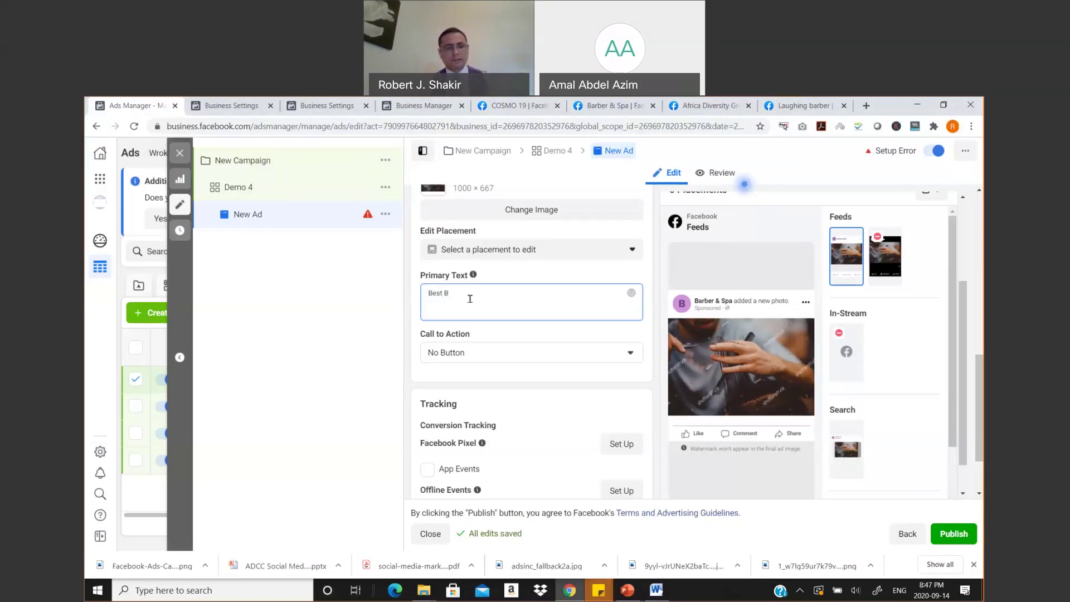
text(arber)
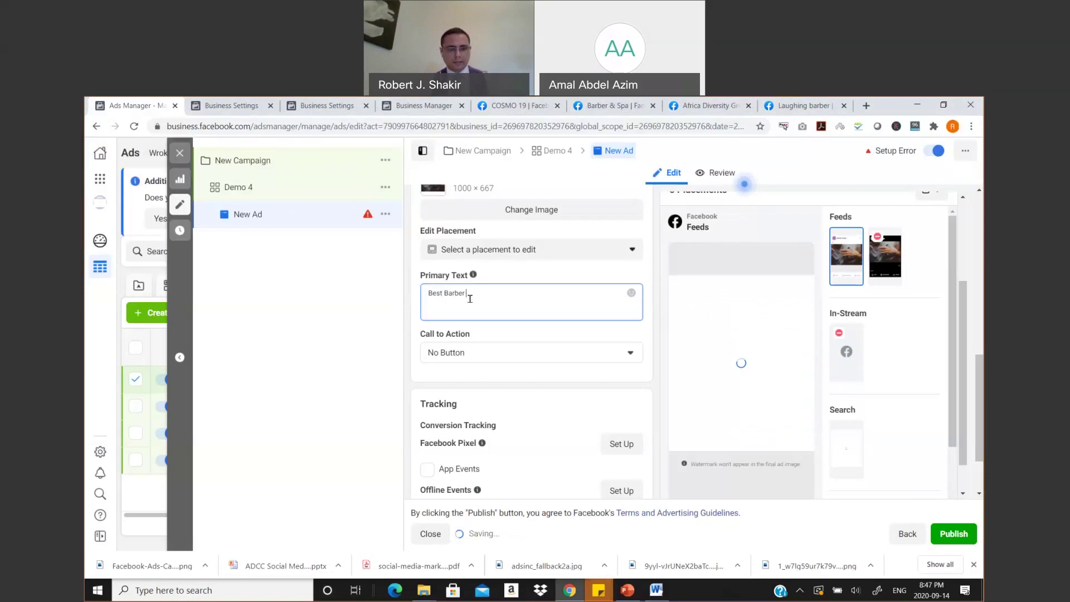
text( in Town)
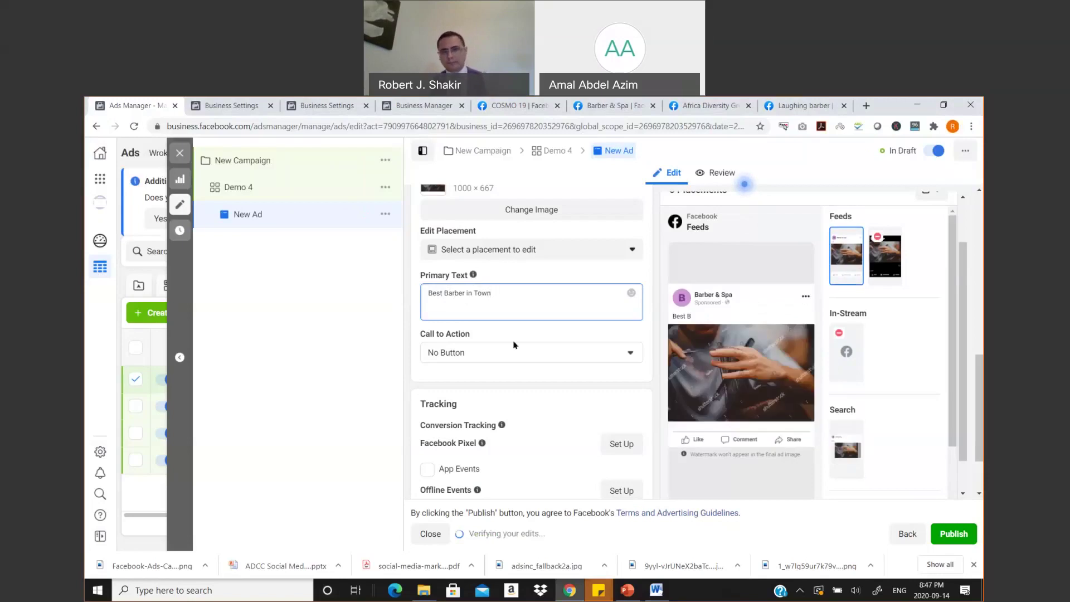
click(630, 353)
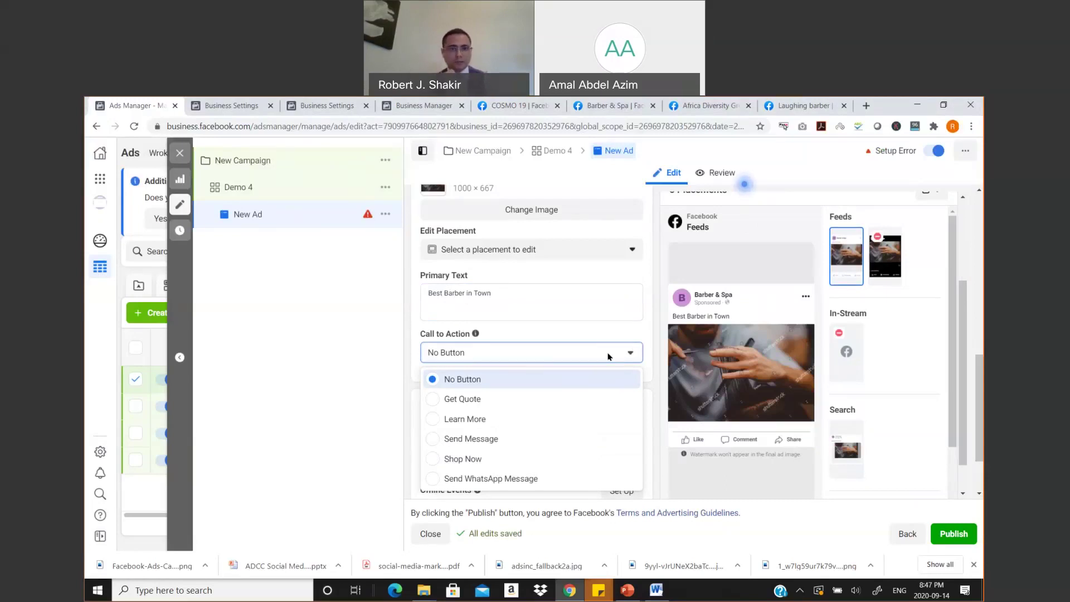
click(588, 333)
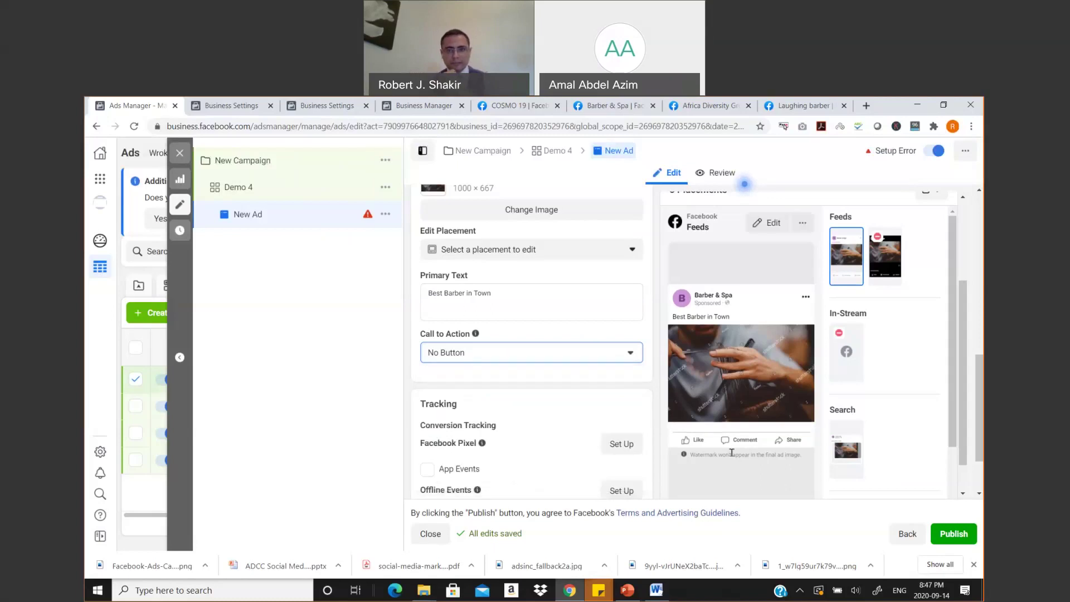
View the Facebook Pixel setup dialog, close it, and read the explanation of offline events in the tracking section.
scroll(557, 390, down, 2)
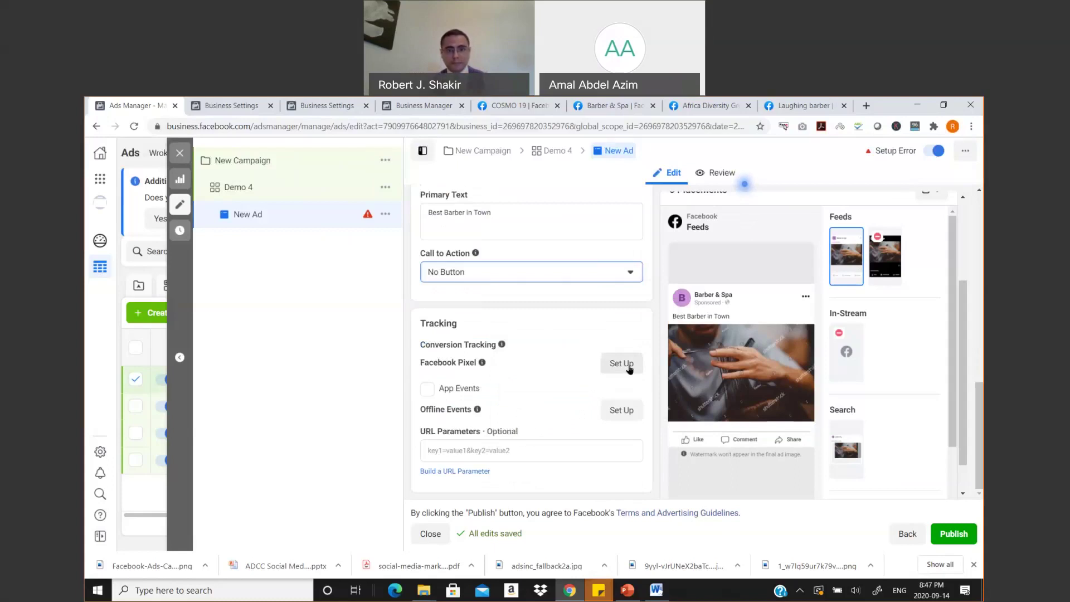
click(629, 369)
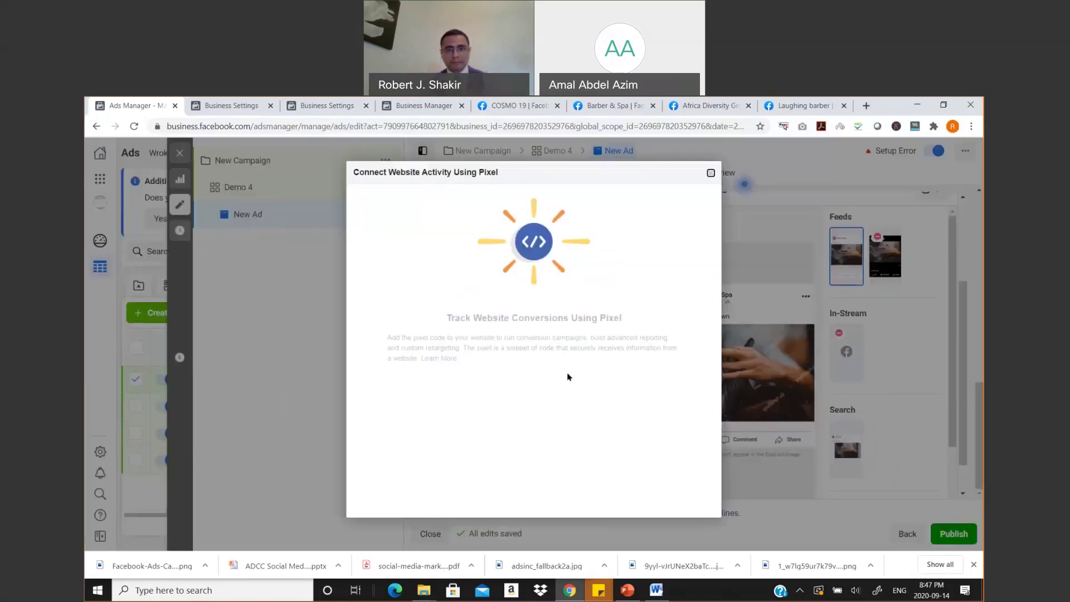
click(485, 392)
click(678, 396)
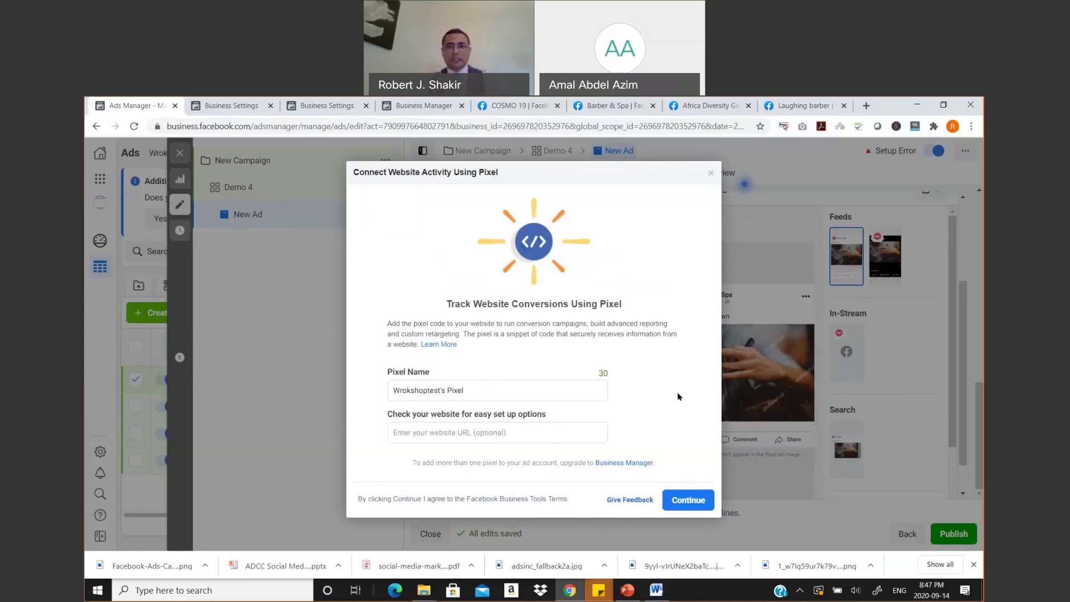
click(710, 174)
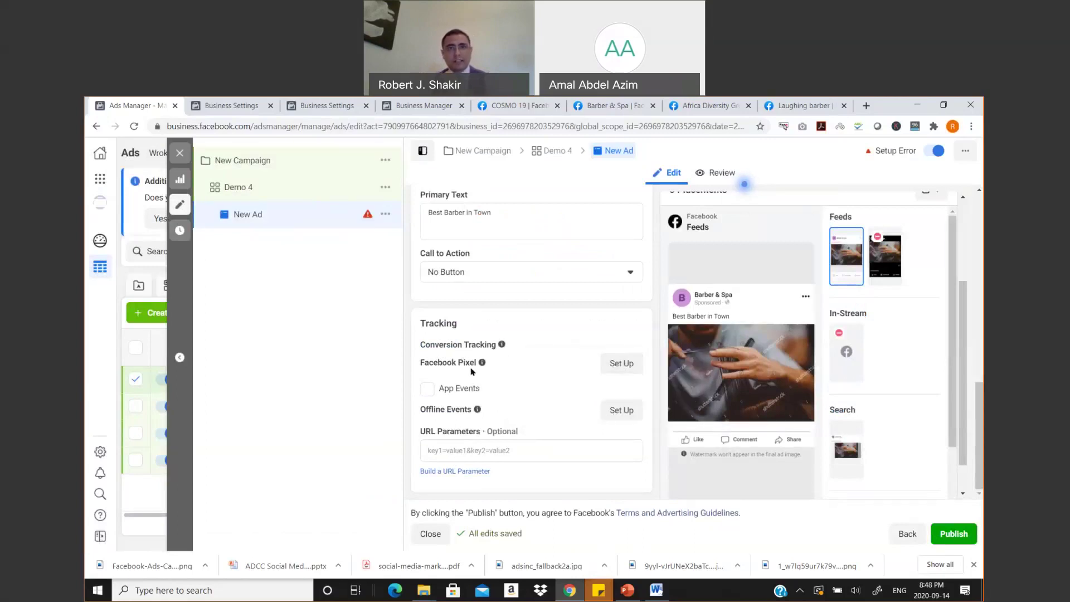
mouse_move(475, 353)
mouse_move(468, 422)
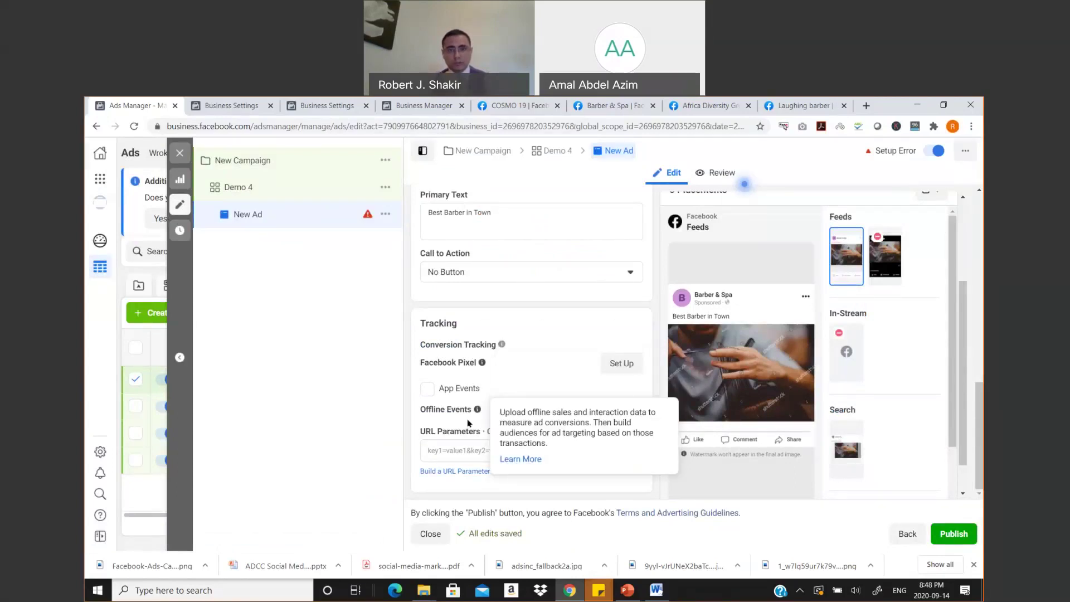
click(622, 363)
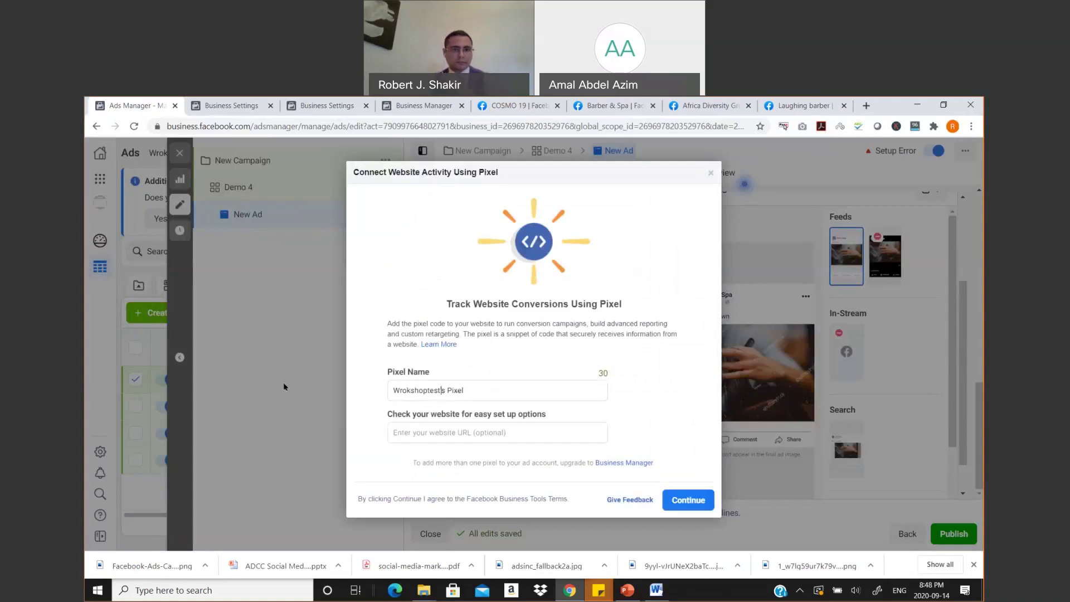
drag(440, 390, 277, 383)
text(Barber)
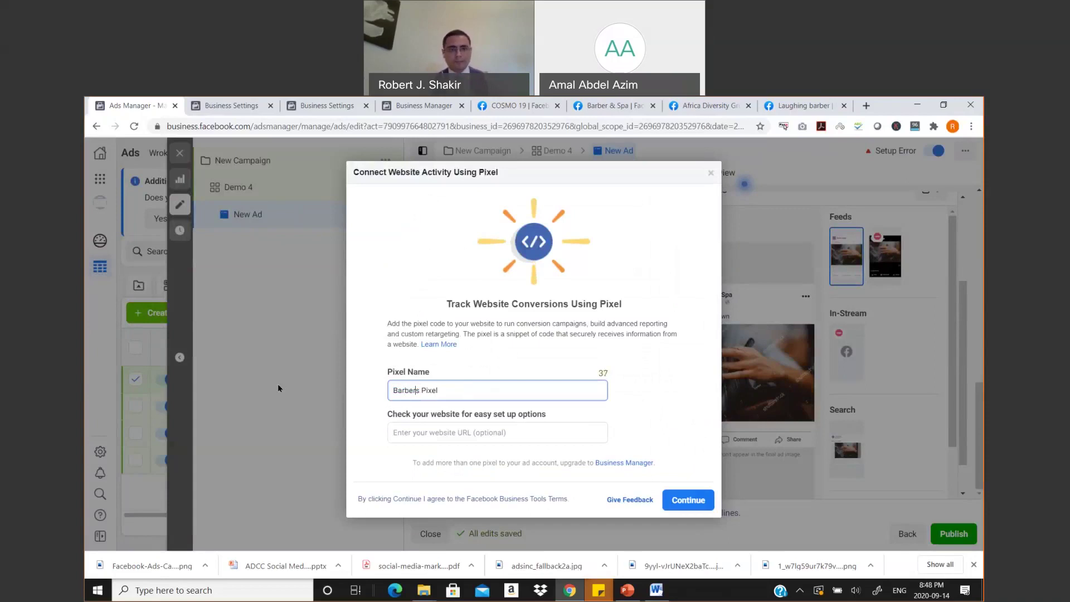
text(')
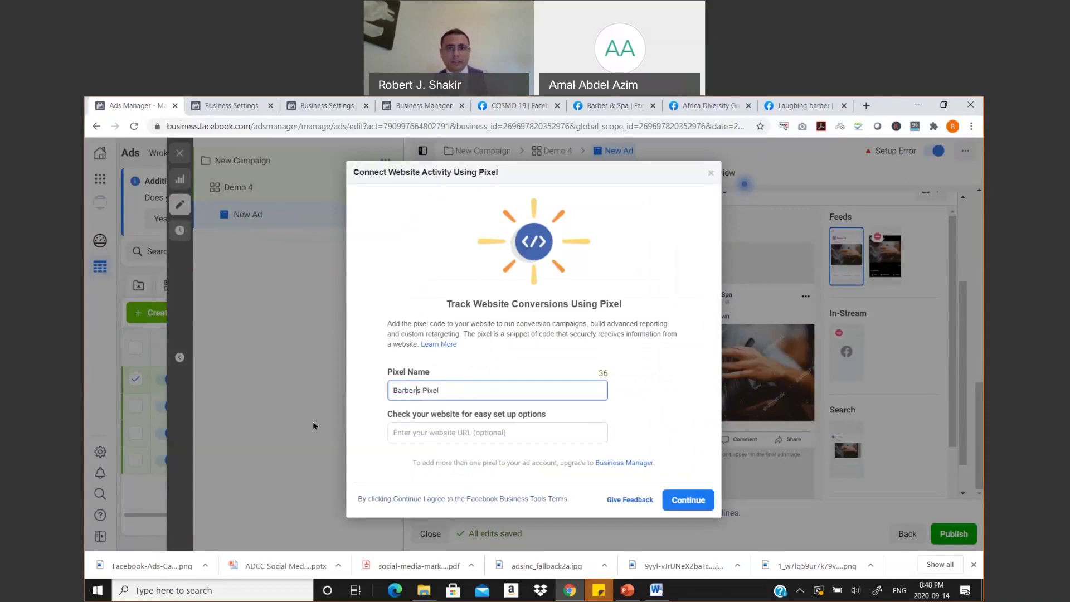
click(457, 387)
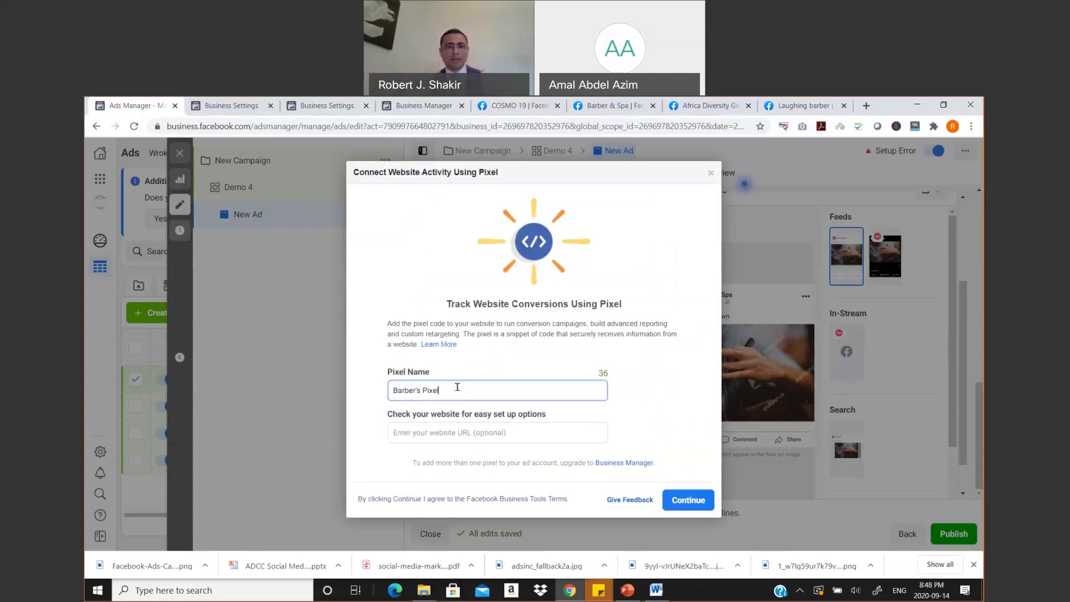
Create the pixel without a website URL and choose to set up the pixel now.
click(463, 430)
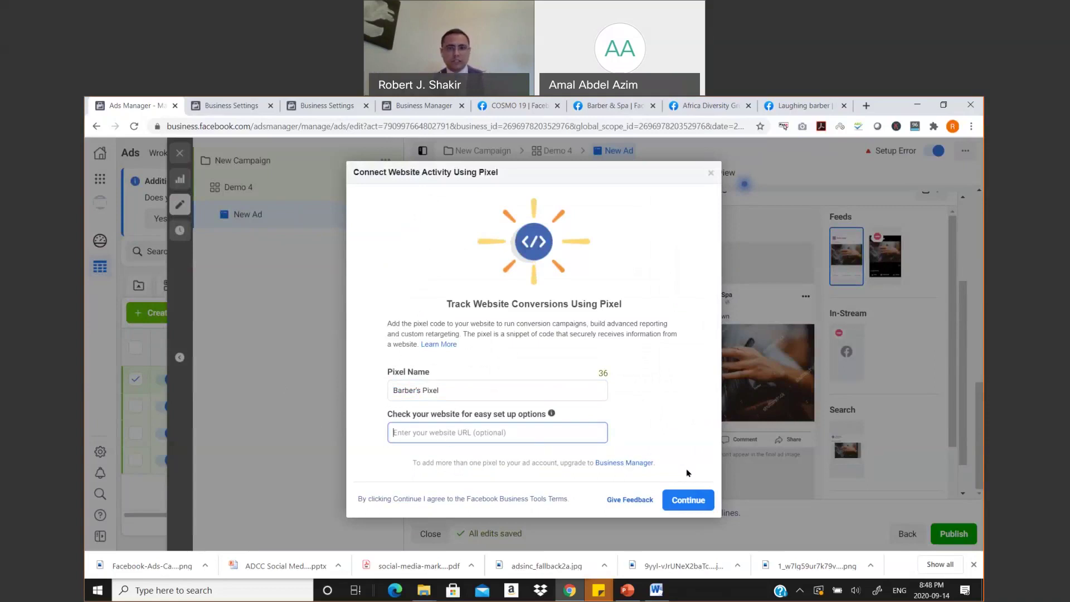
click(695, 504)
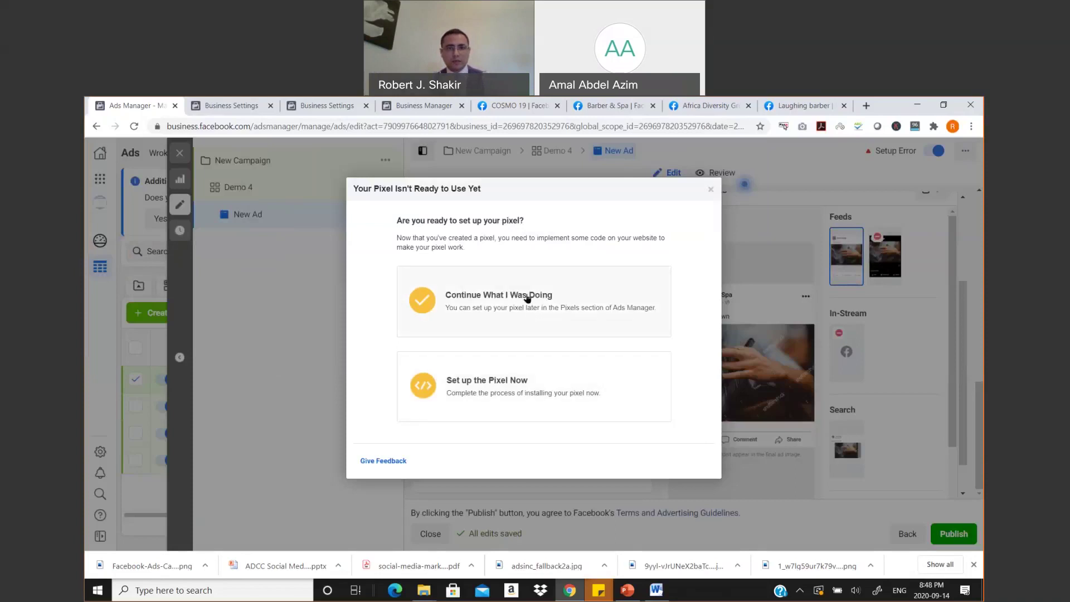
click(527, 388)
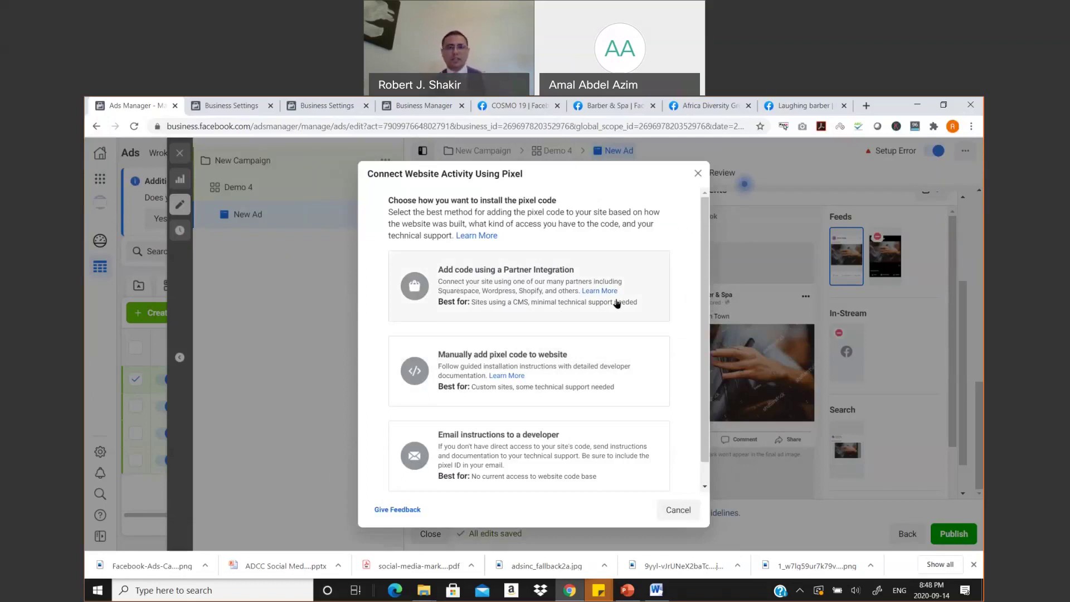
View the available partner integrations for adding the pixel code, and return to the installation methods.
click(544, 289)
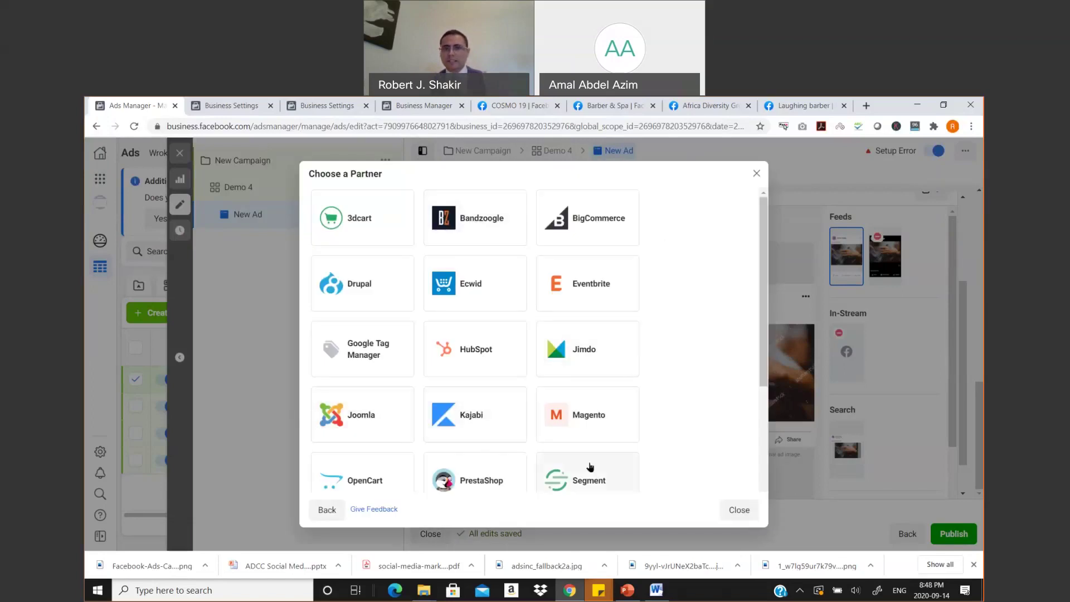
scroll(592, 478, down, 5)
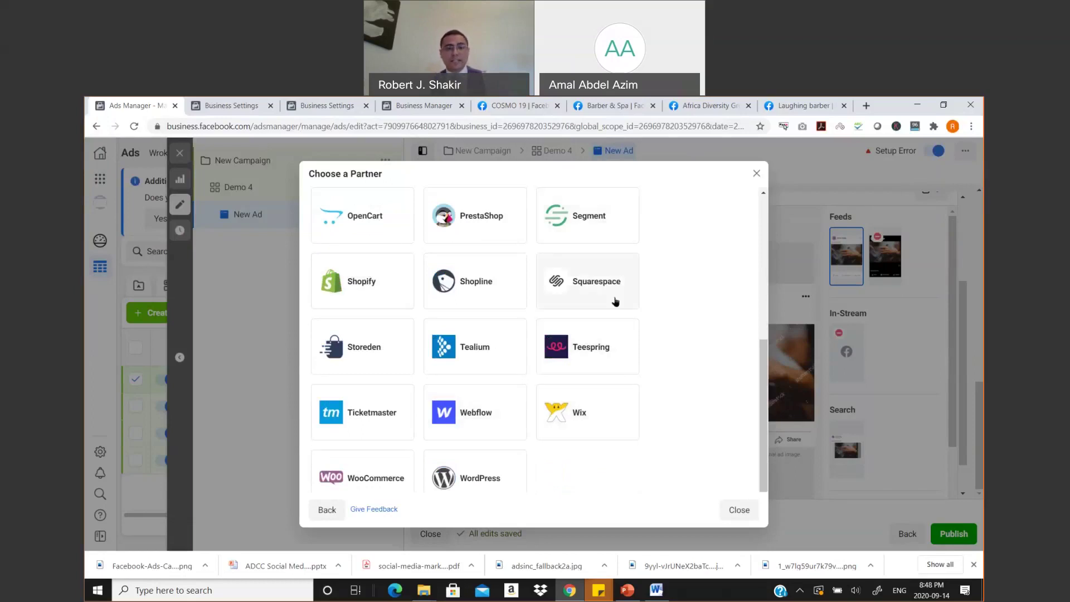
scroll(563, 384, up, 5)
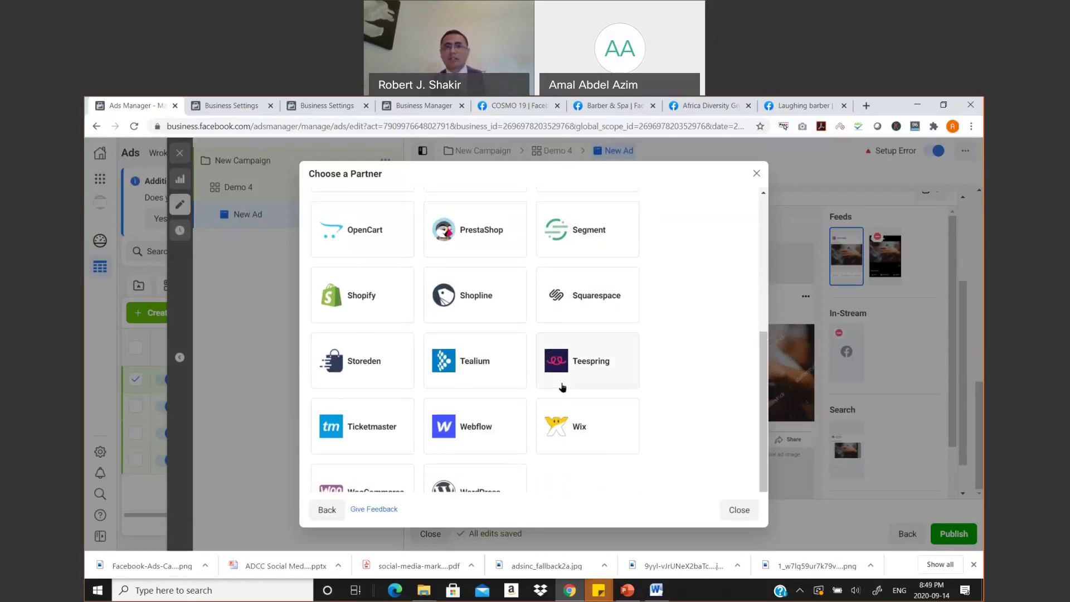
scroll(562, 394, up, 1)
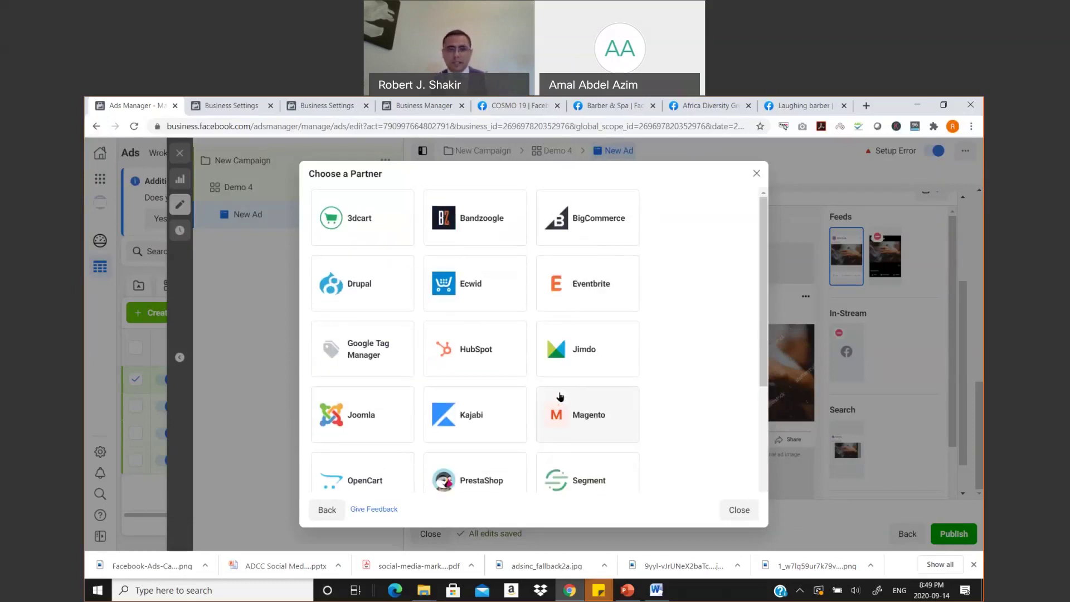
click(327, 509)
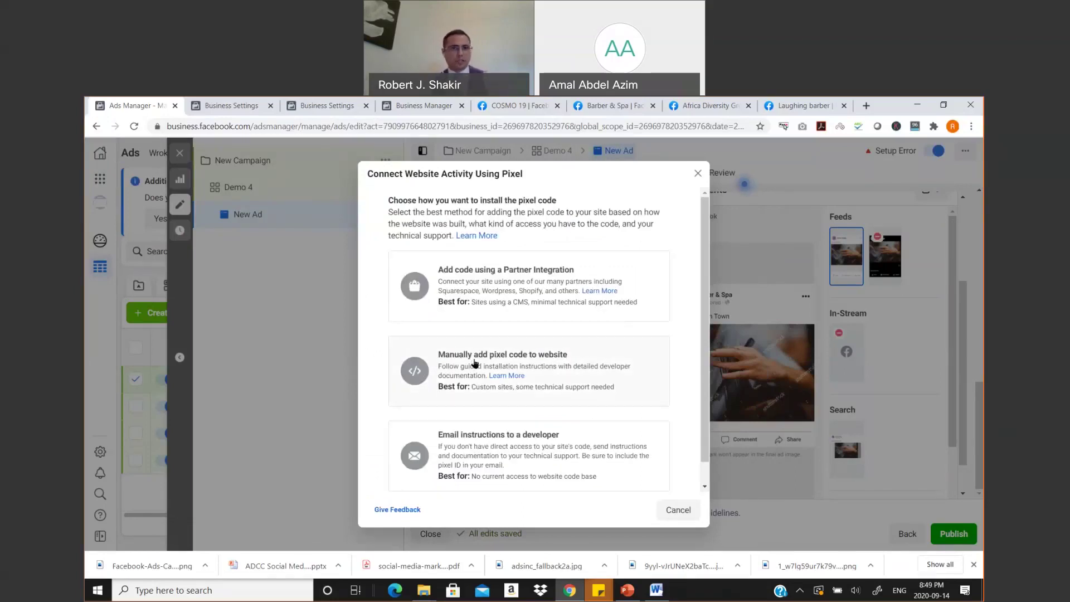
Choose to add the pixel code manually, copy the base code, and review the Automatic Advanced Matching and test sections.
click(575, 377)
scroll(574, 404, down, 5)
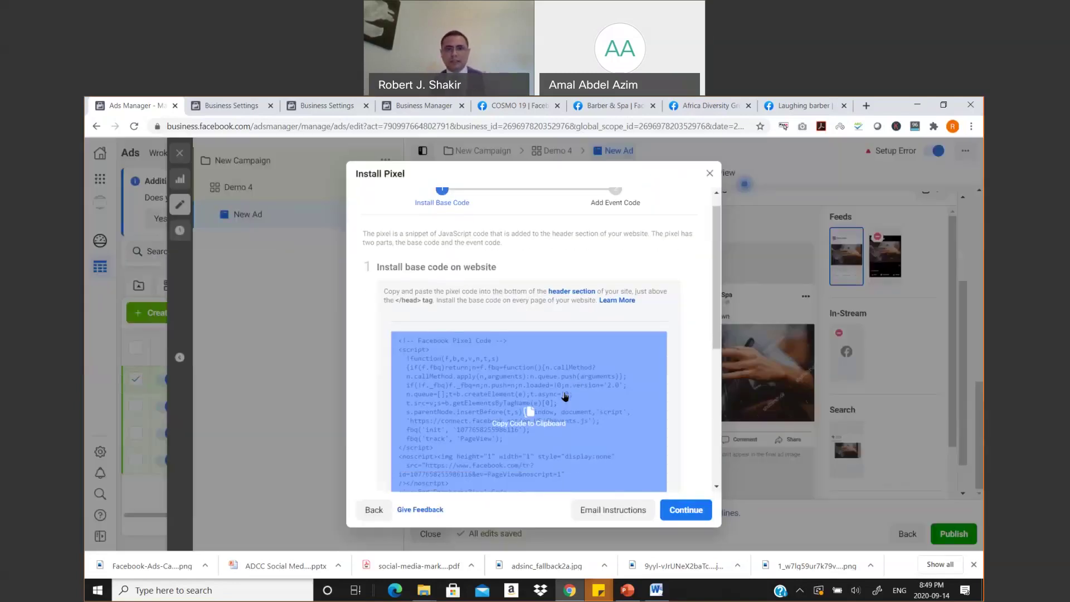
scroll(564, 396, up, 4)
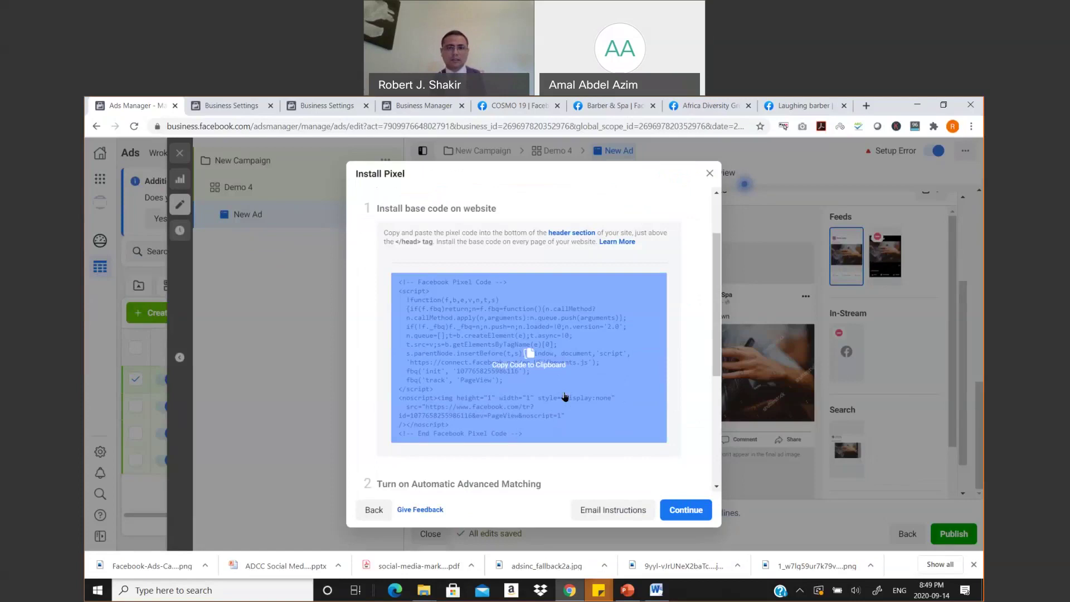
click(536, 370)
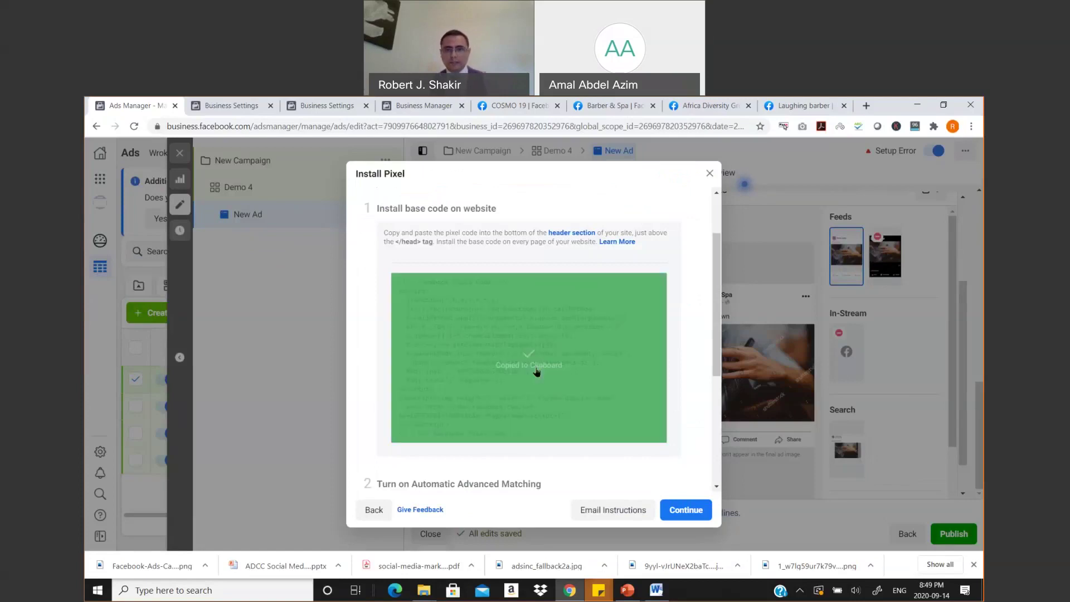
scroll(619, 376, down, 1)
scroll(607, 372, down, 2)
scroll(591, 374, up, 2)
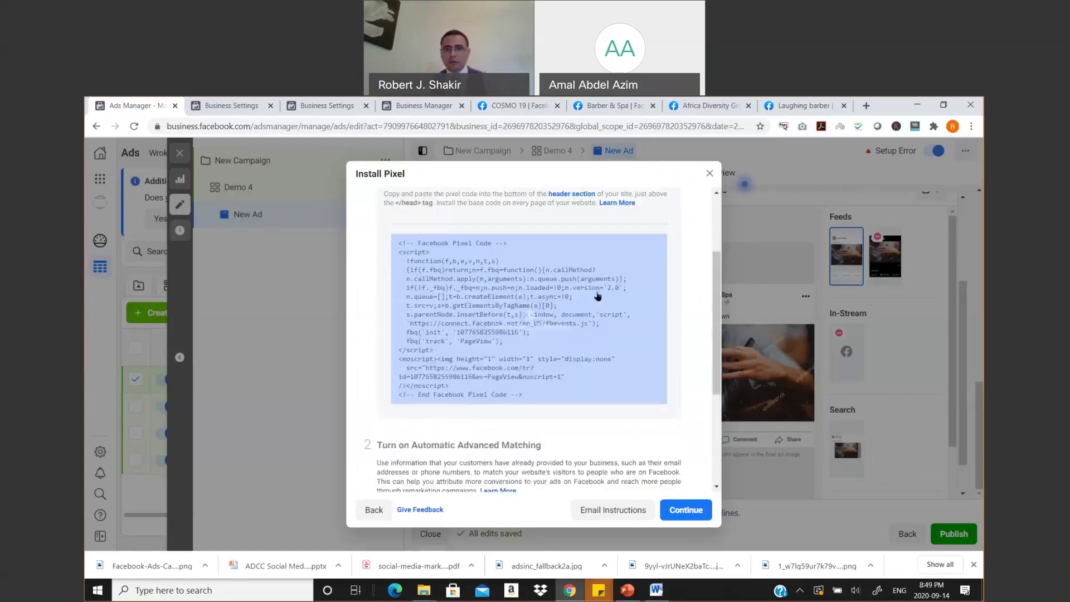
scroll(580, 377, down, 3)
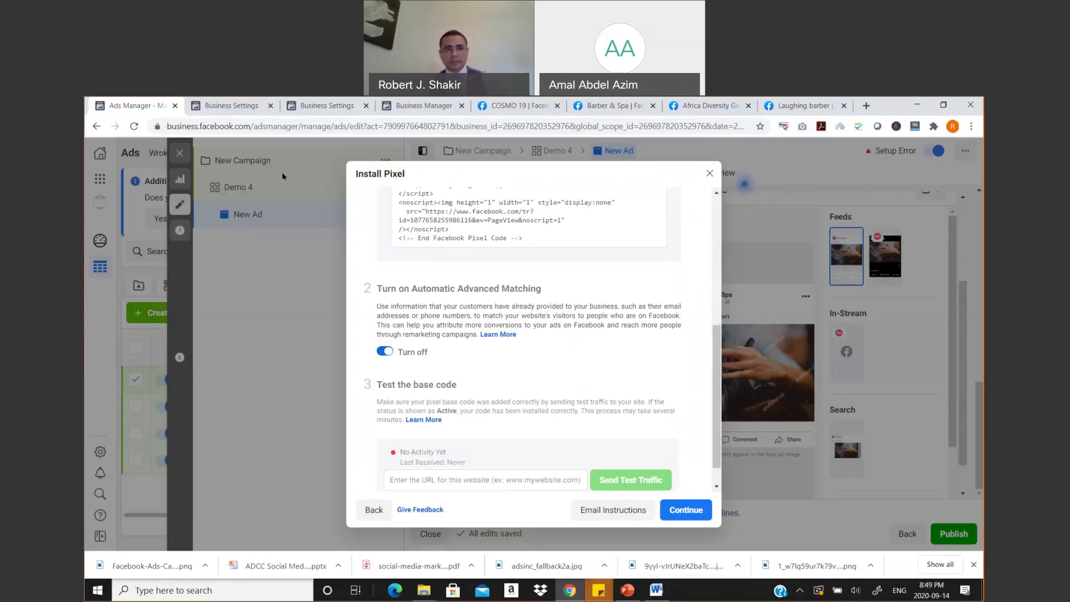
click(231, 106)
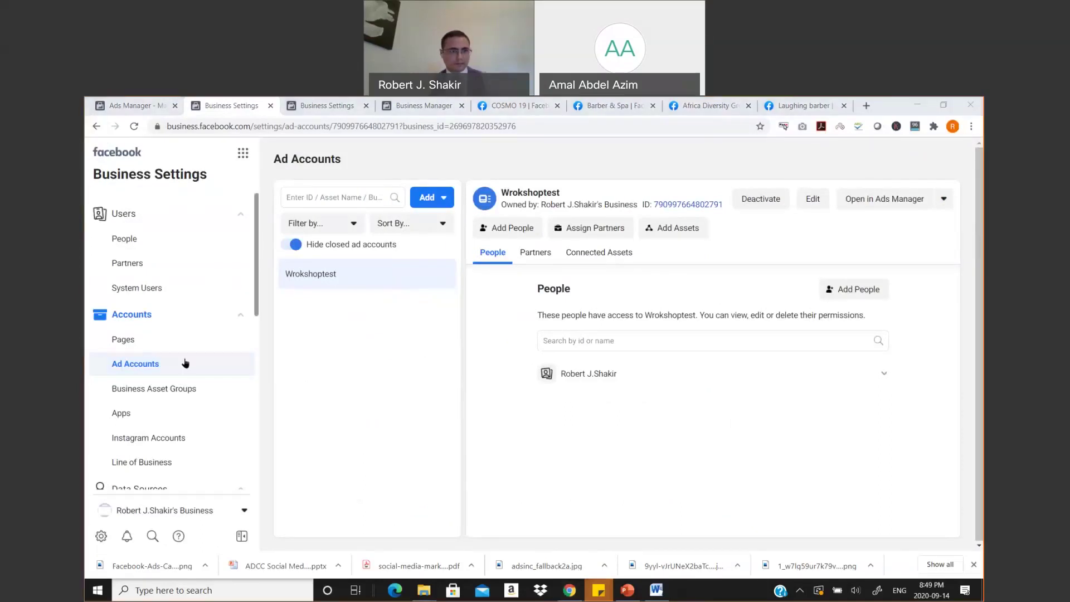
scroll(184, 362, down, 4)
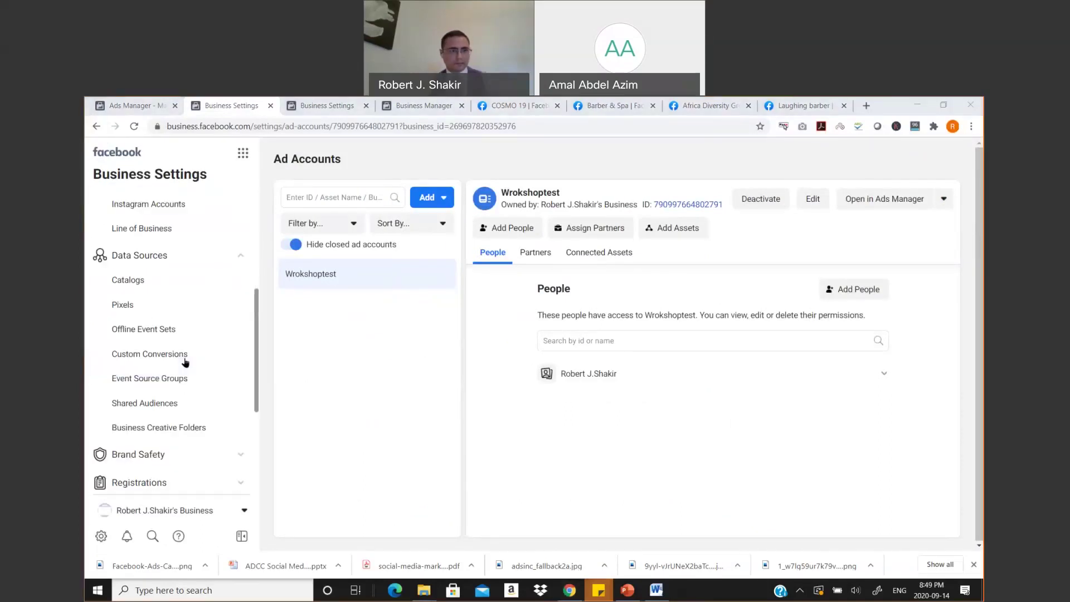
click(156, 309)
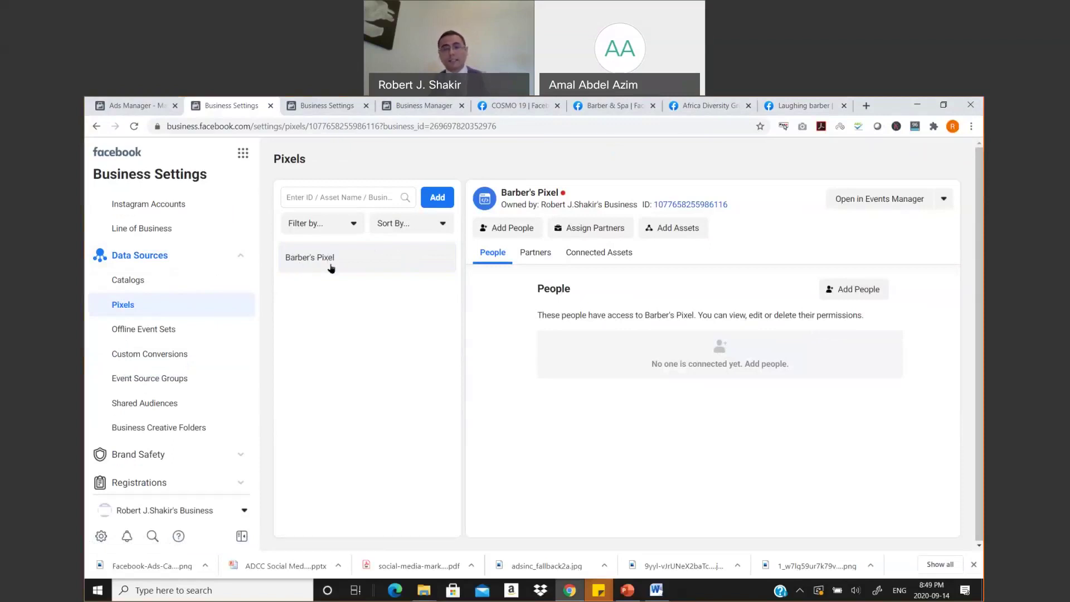
key(ctrl+Tab)
key(ctrl+Tab)
scroll(596, 380, down, 3)
scroll(595, 380, up, 5)
click(162, 106)
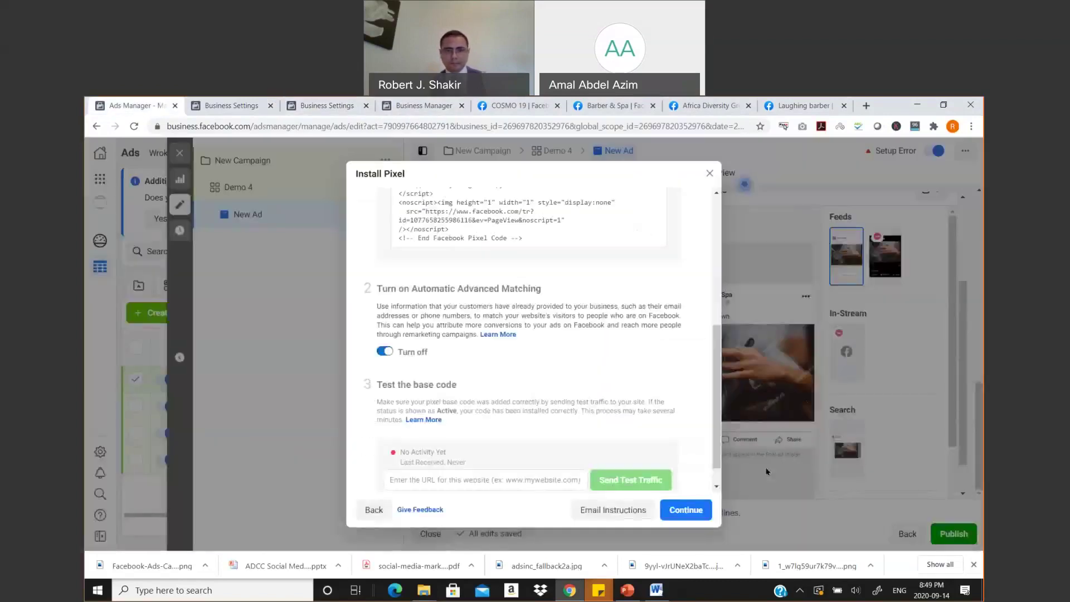
Copy the pixel base code again and go to the website URL entry for sending test traffic.
scroll(683, 479, down, 1)
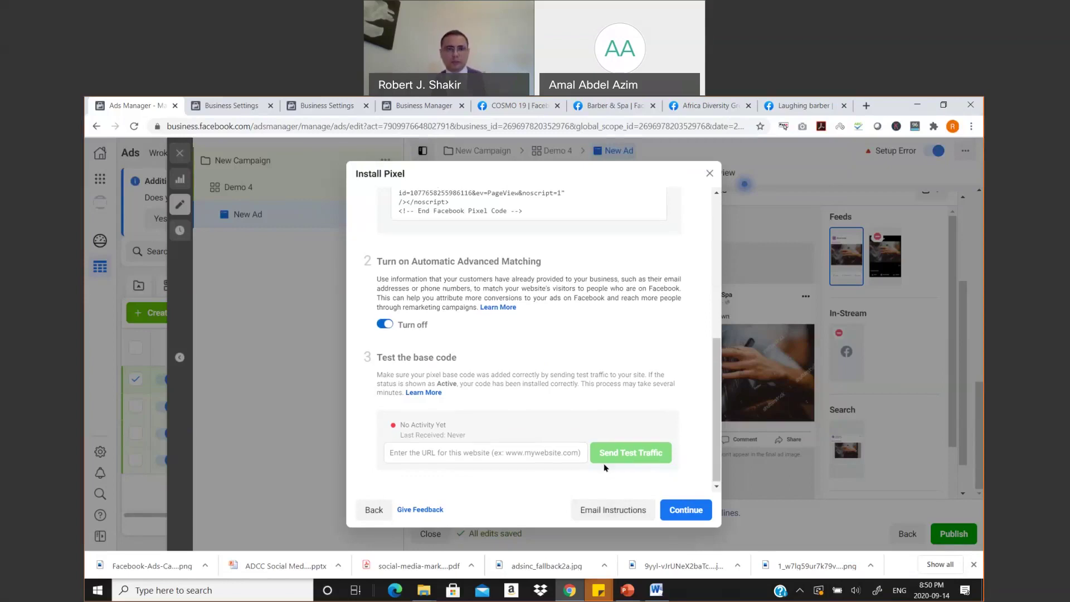
scroll(529, 390, up, 8)
click(532, 402)
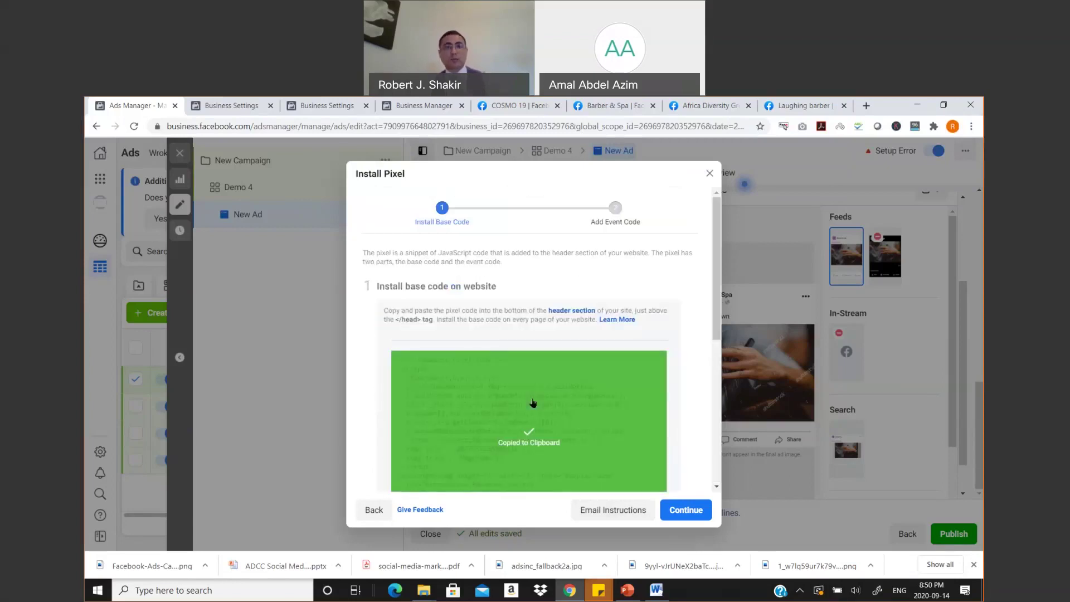
scroll(535, 413, down, 5)
click(526, 447)
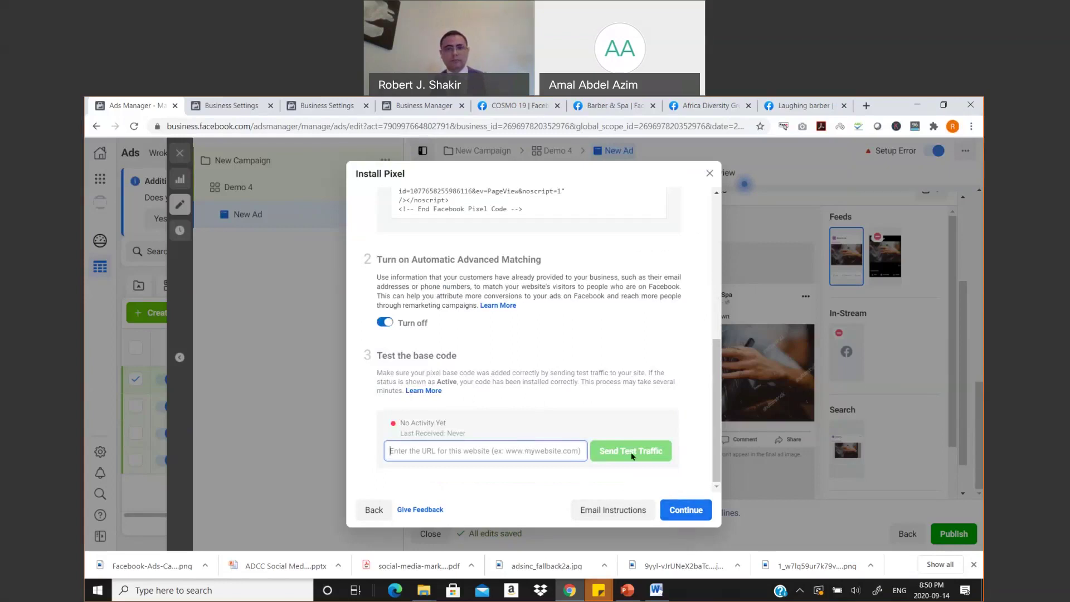
Read through the emailable pixel installation instructions, including the base code and event code sections, and close them.
click(624, 515)
click(624, 515)
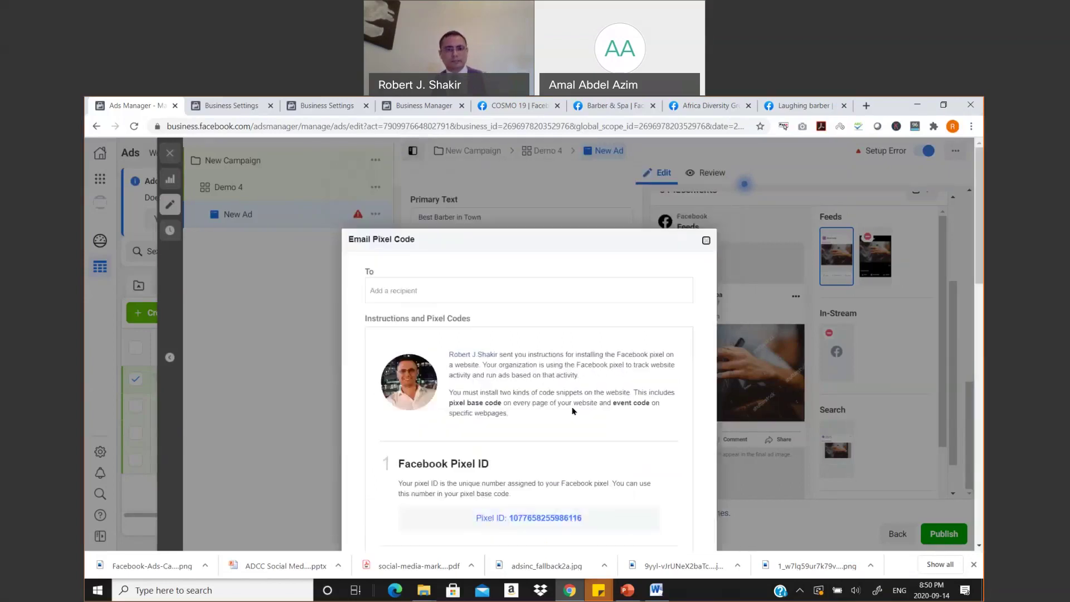
scroll(574, 401, down, 4)
scroll(574, 402, down, 1)
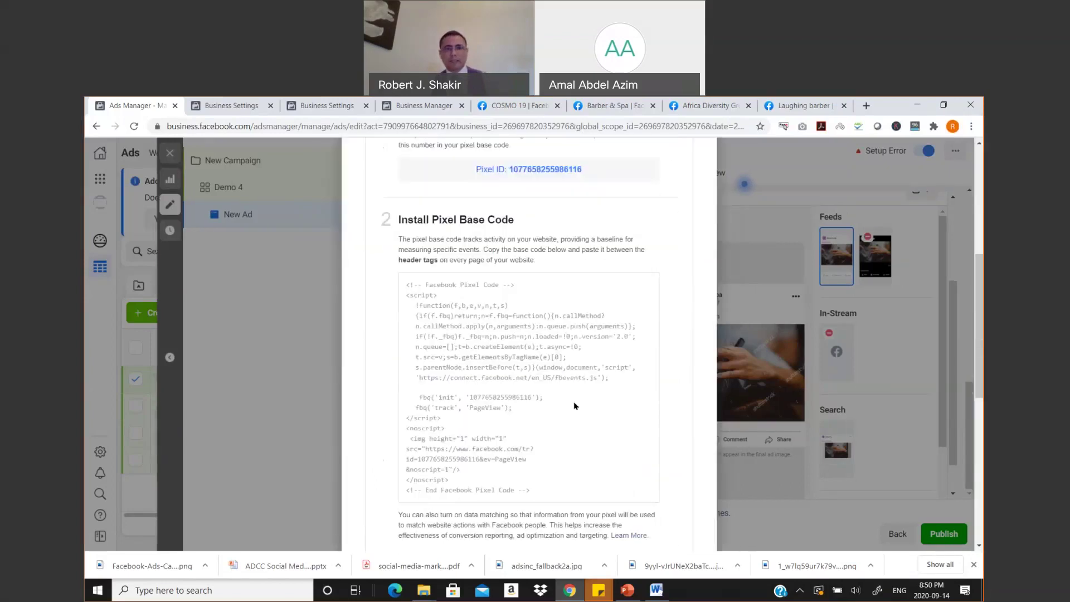
scroll(575, 405, down, 8)
scroll(575, 413, up, 12)
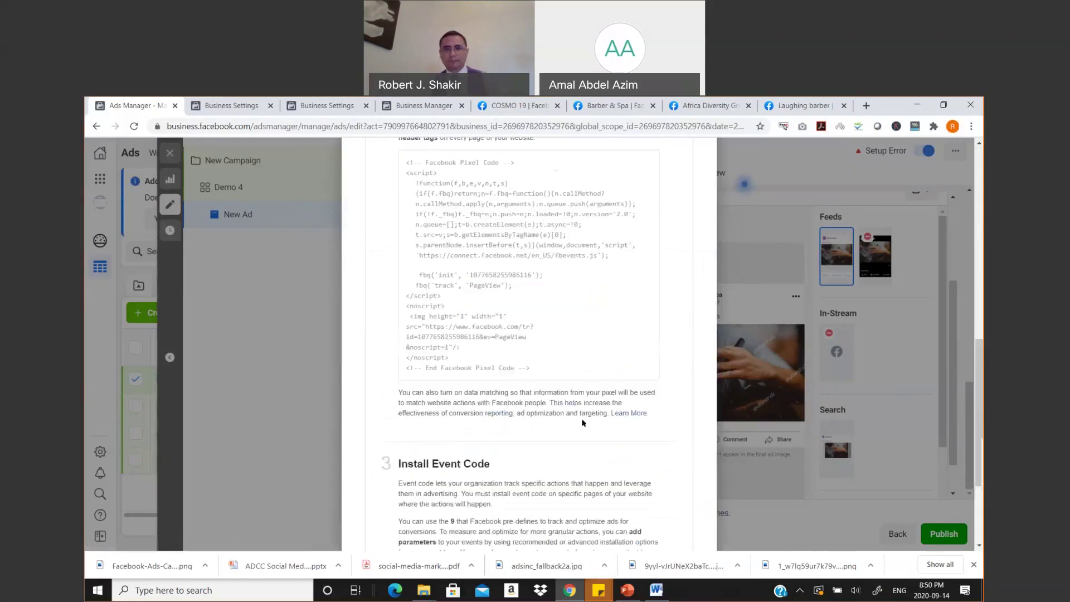
click(706, 161)
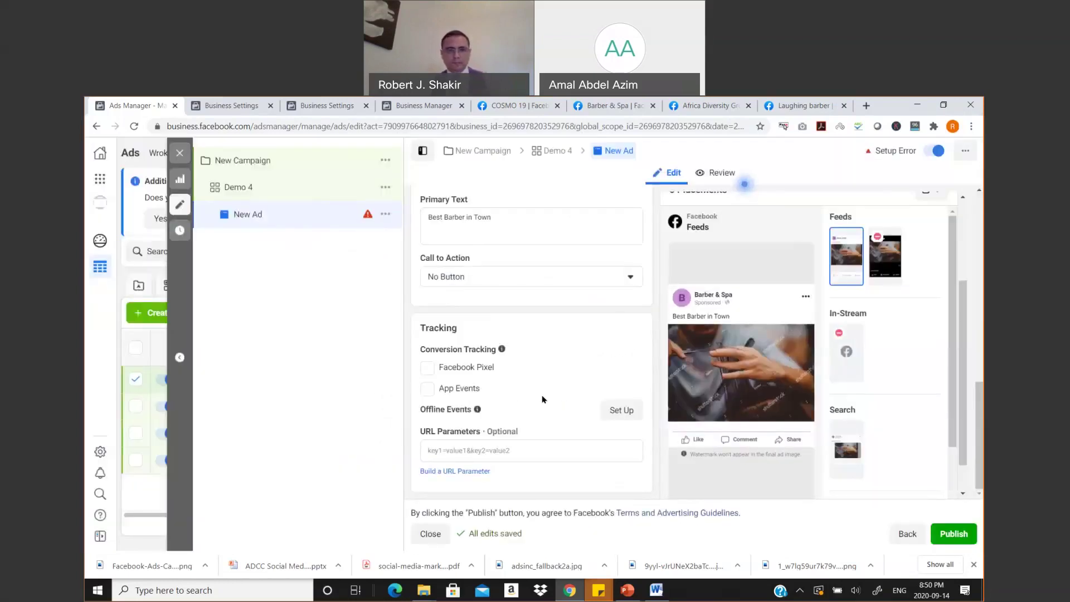
Review the ad's identity, setup and creative sections, and view the Ad Setup options, keeping Create Ad.
scroll(543, 401, up, 3)
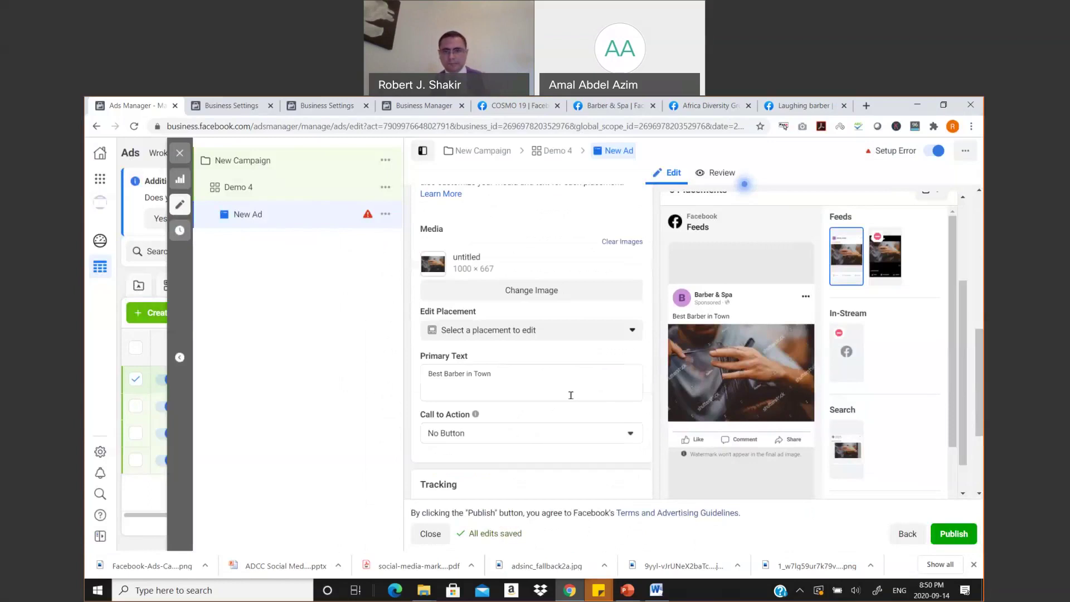
scroll(570, 395, up, 5)
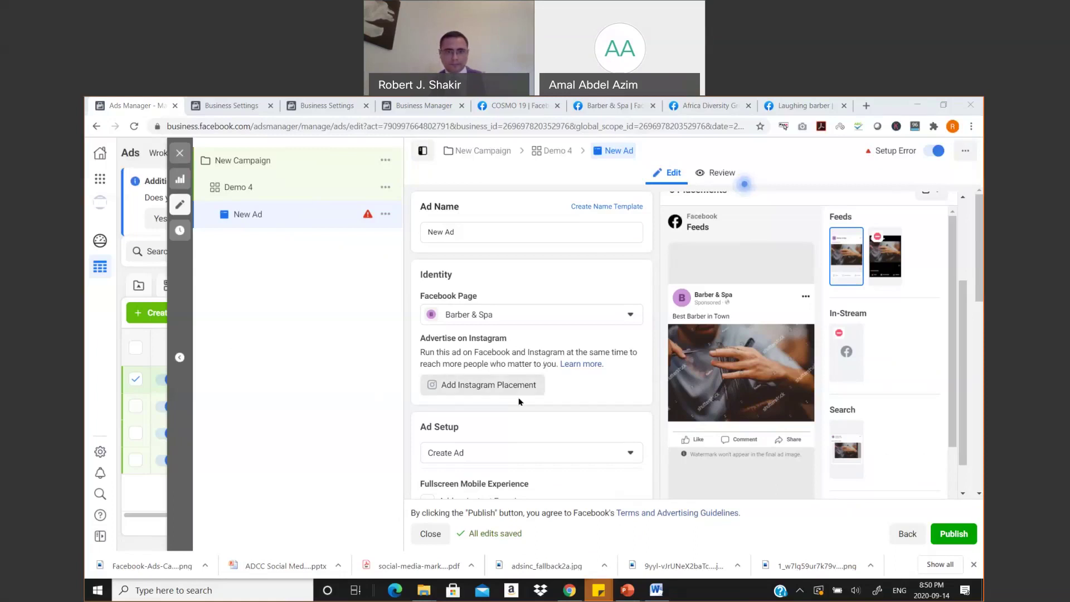
scroll(520, 386, down, 1)
scroll(520, 386, up, 1)
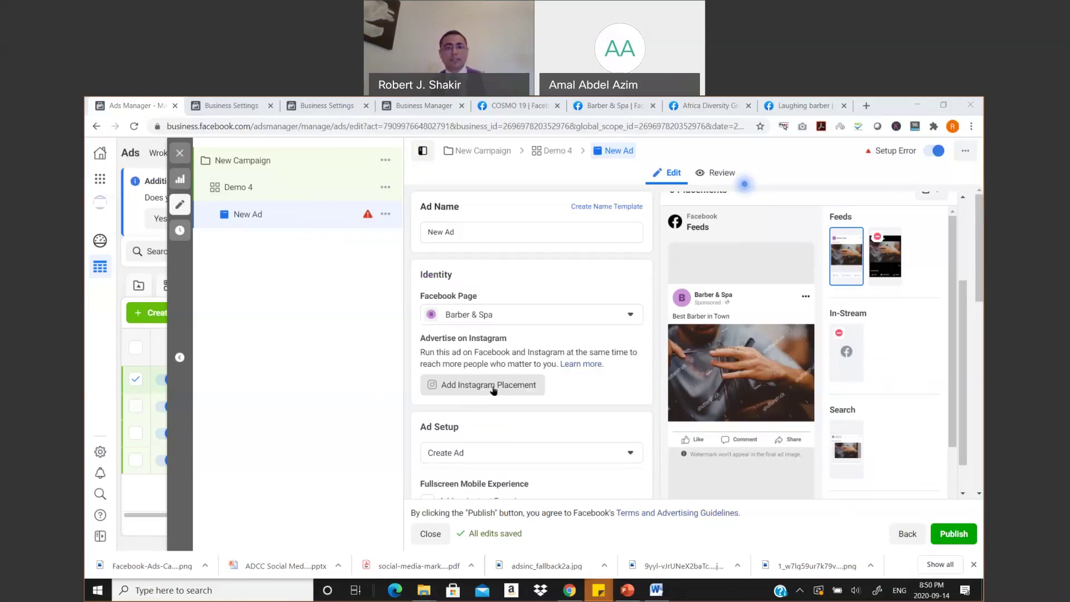
scroll(535, 465, down, 4)
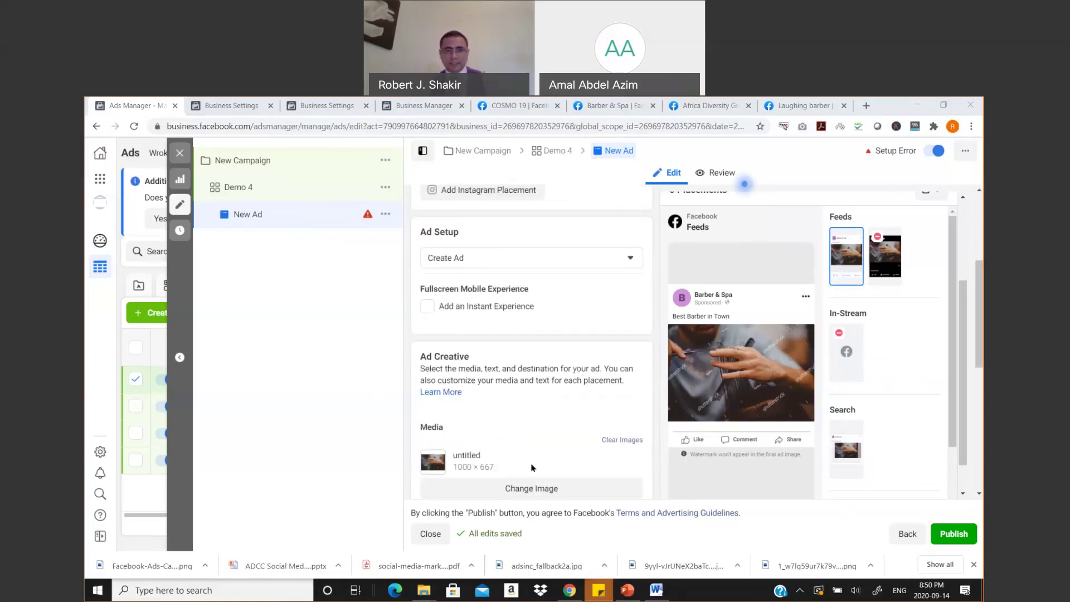
click(613, 258)
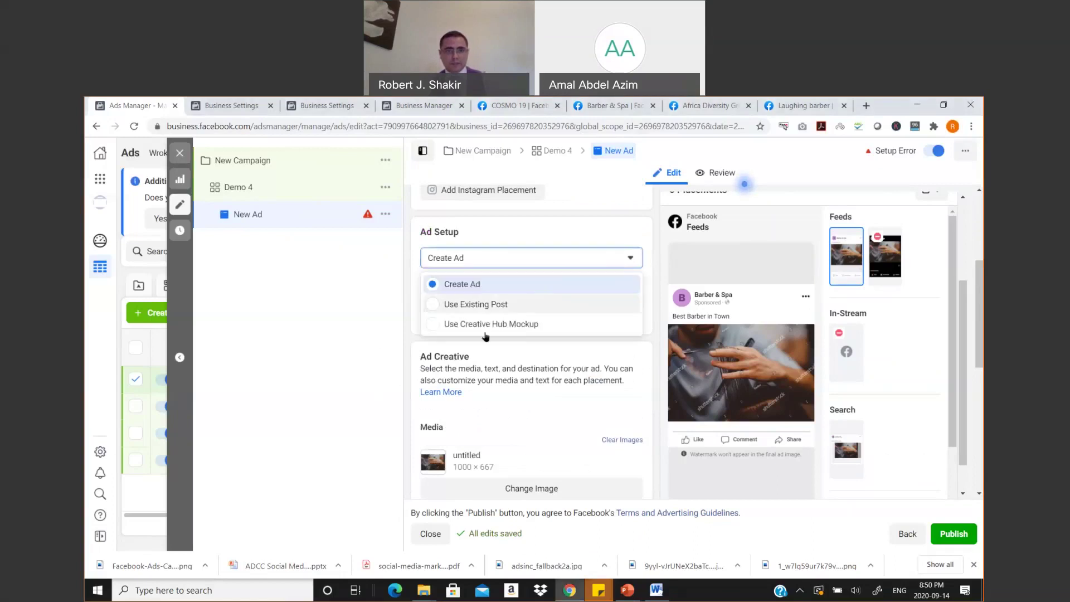
click(341, 308)
scroll(525, 424, down, 5)
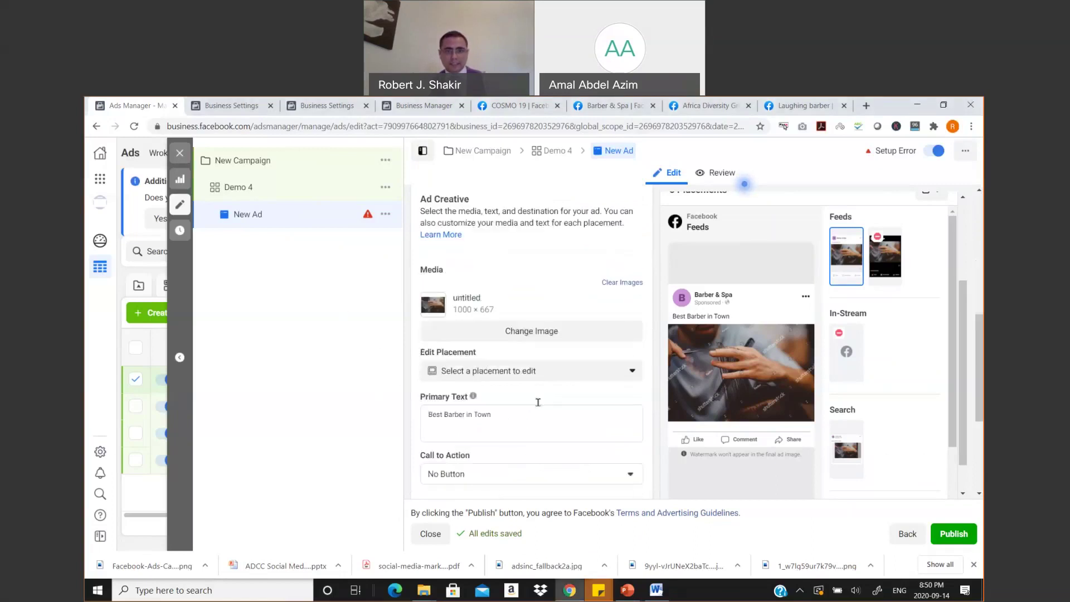
scroll(501, 334, up, 3)
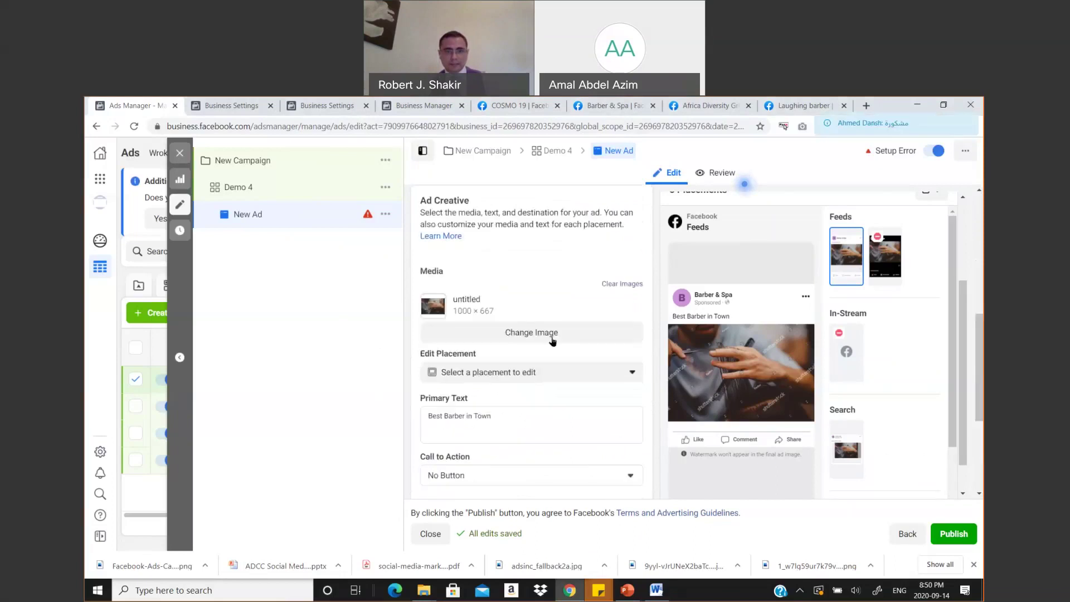
Look through the placements available for customization and open the Search Results, Instant Articles group for editing.
click(543, 373)
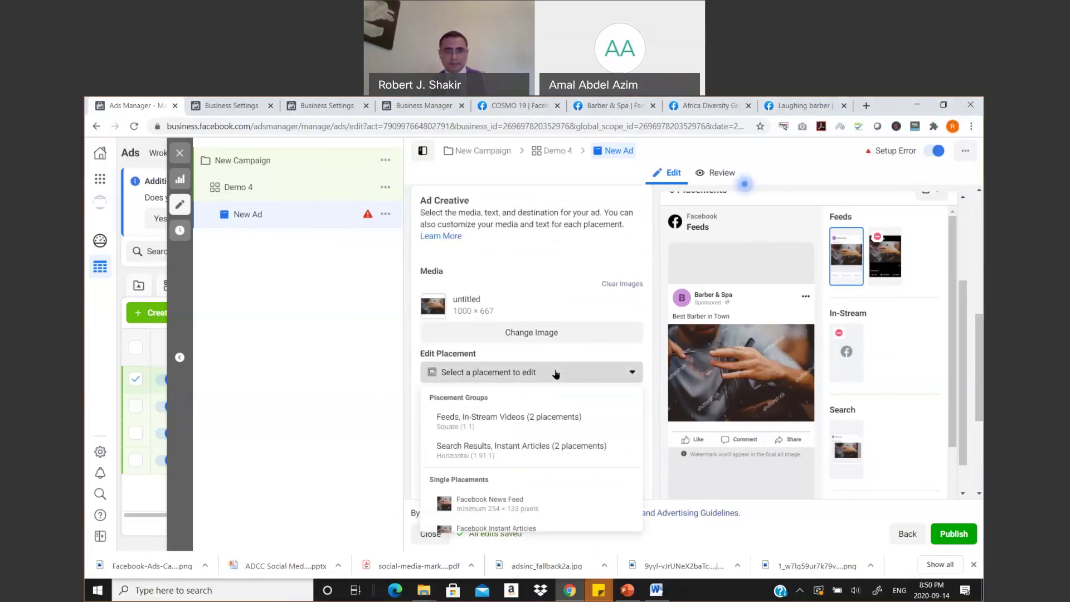
scroll(557, 423, down, 3)
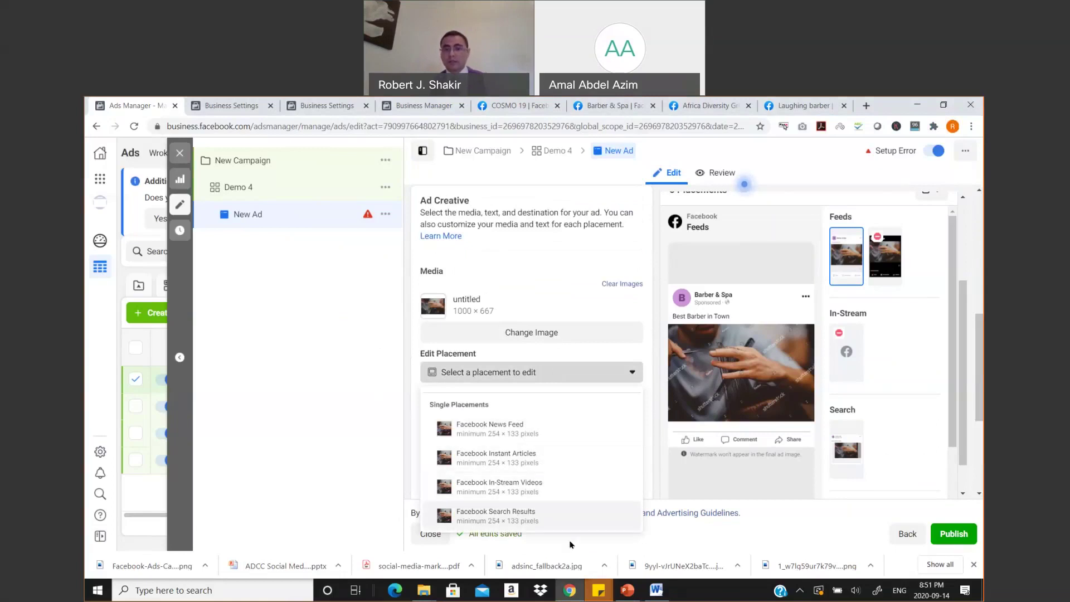
scroll(577, 499, up, 2)
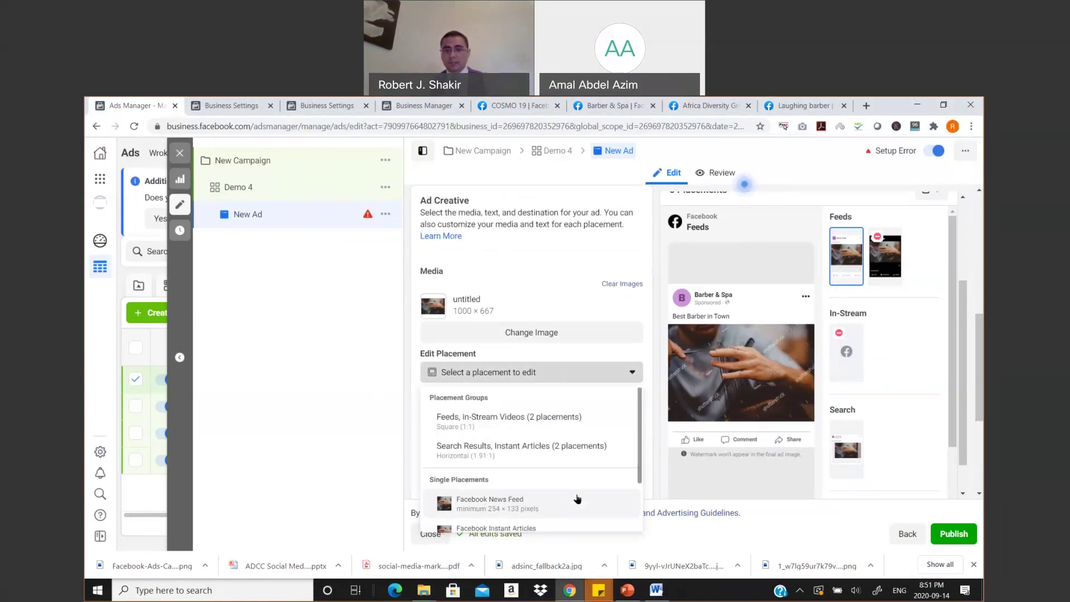
click(544, 451)
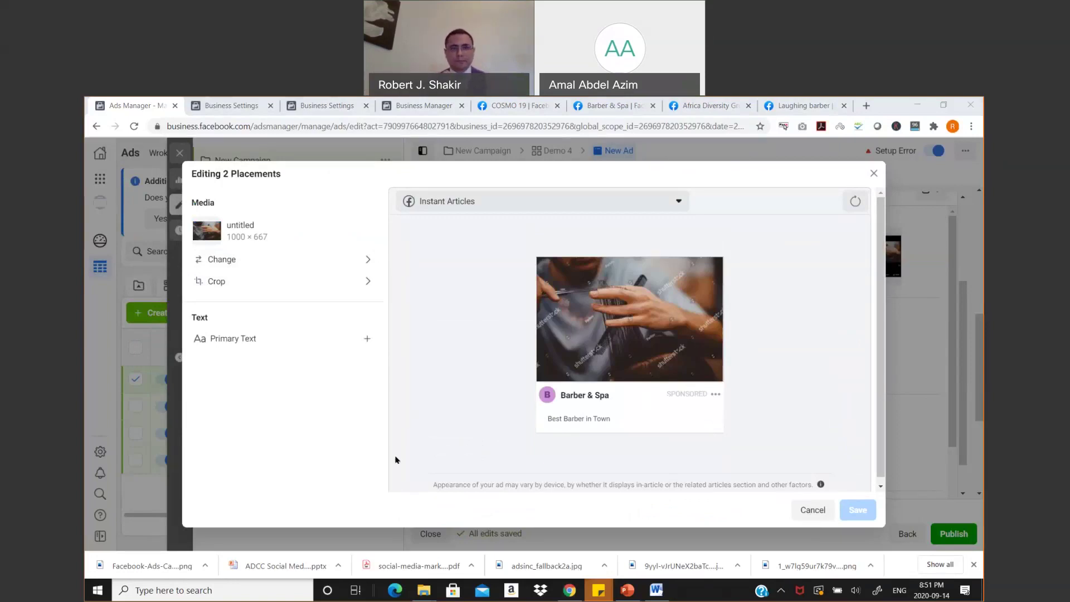
Close the two-placement customization editor without changes and return to the Demo 4 ad set's settings.
click(873, 174)
scroll(557, 334, down, 2)
scroll(537, 323, up, 6)
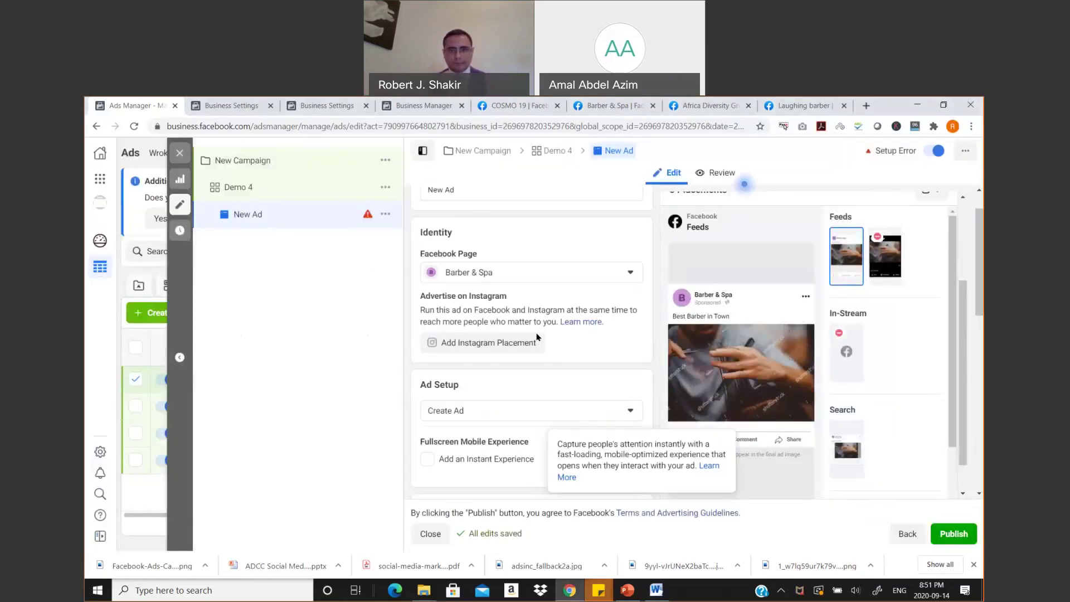
scroll(538, 336, up, 1)
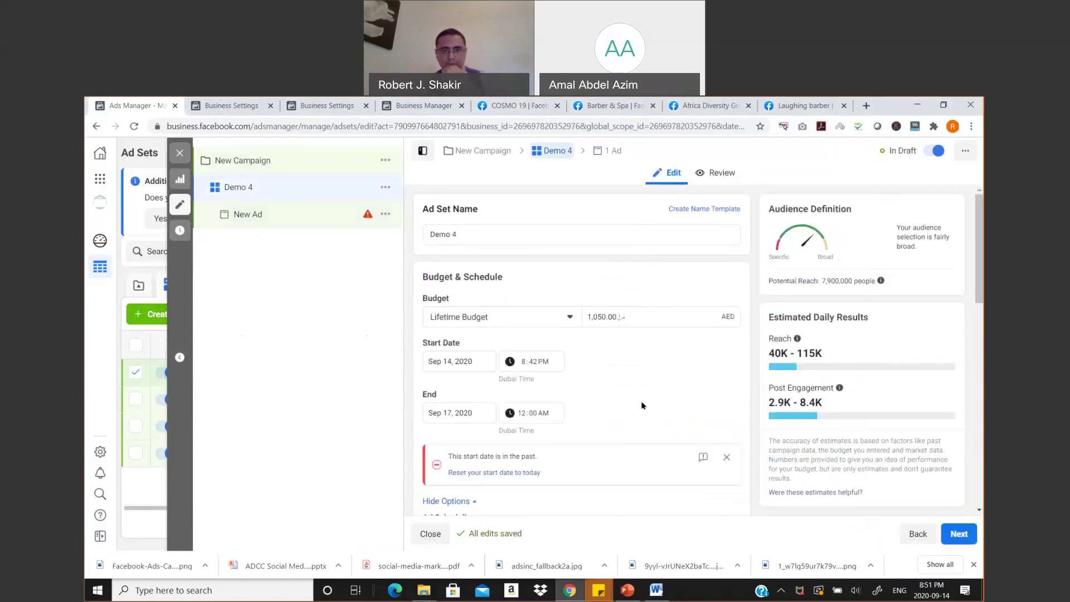
Set the start time of the Demo 4 ad set to 10:42 PM on Sep 14, 2020.
scroll(591, 469, down, 2)
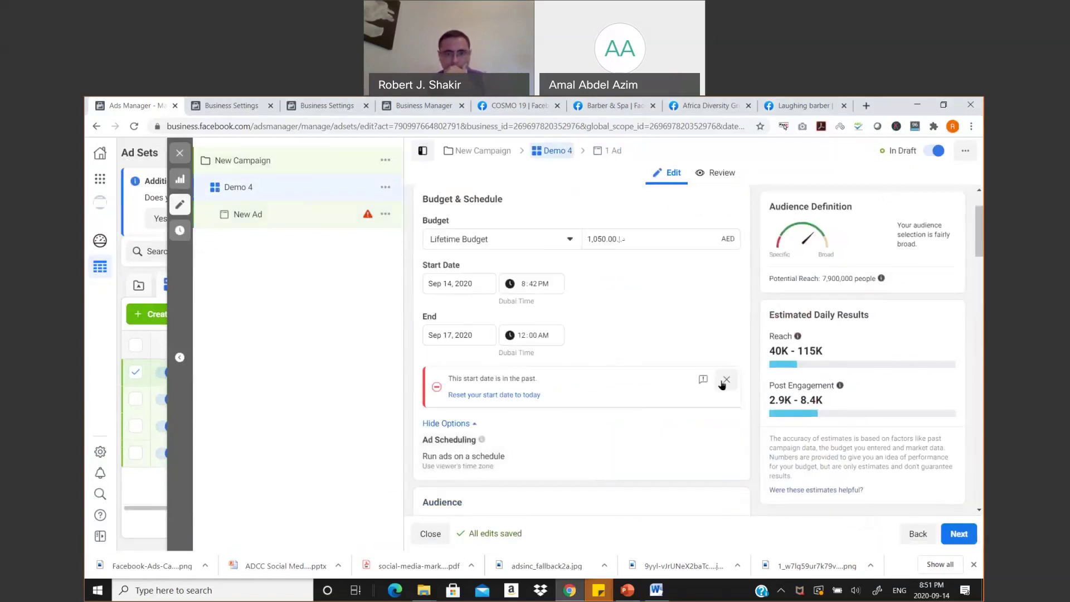
click(524, 287)
text(10)
drag(699, 282, 668, 308)
Review the Demo 4 ad set's audience, placements and optimization settings, expanding the additional placement options.
scroll(579, 334, down, 2)
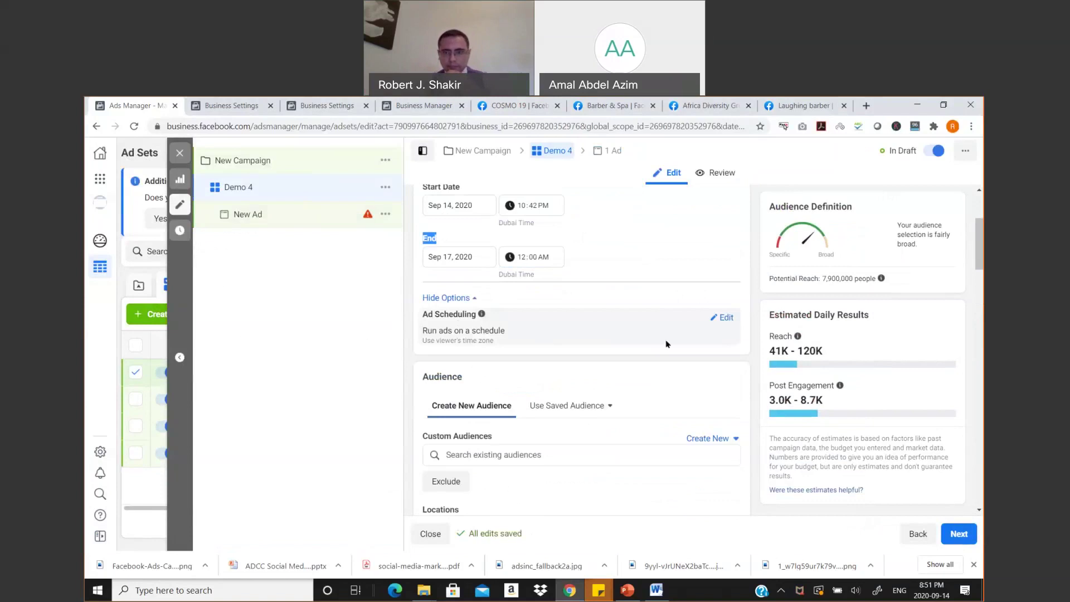
scroll(672, 345, down, 5)
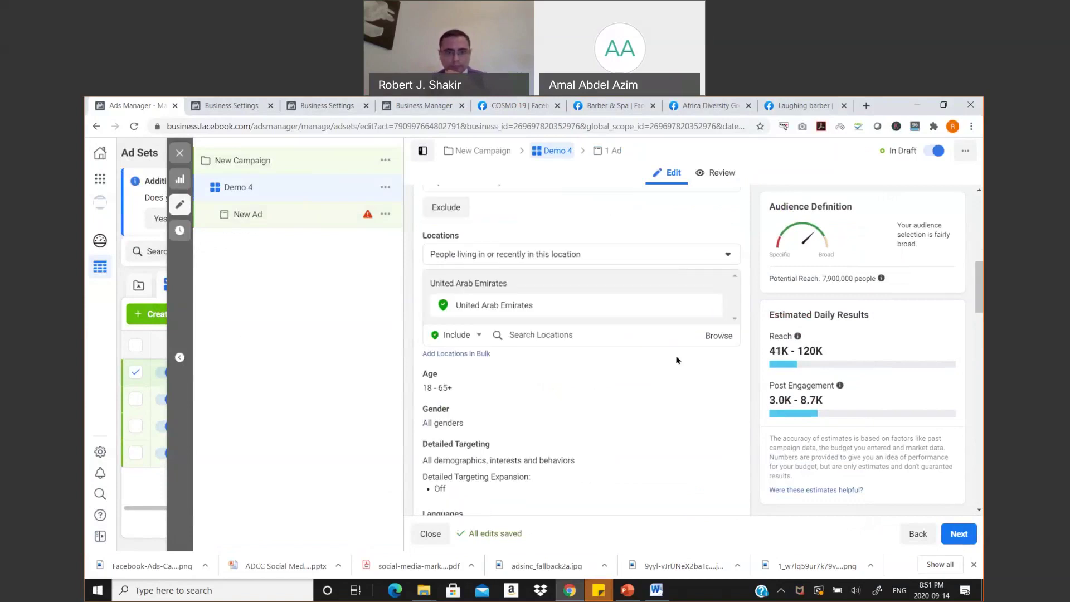
scroll(676, 363, down, 2)
scroll(673, 368, down, 10)
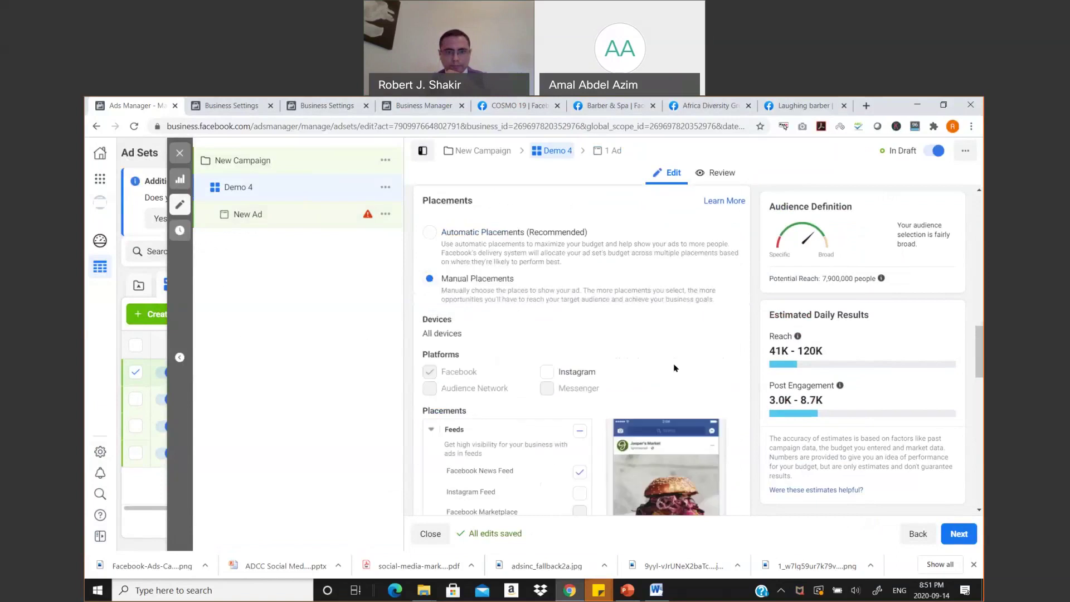
scroll(674, 367, down, 6)
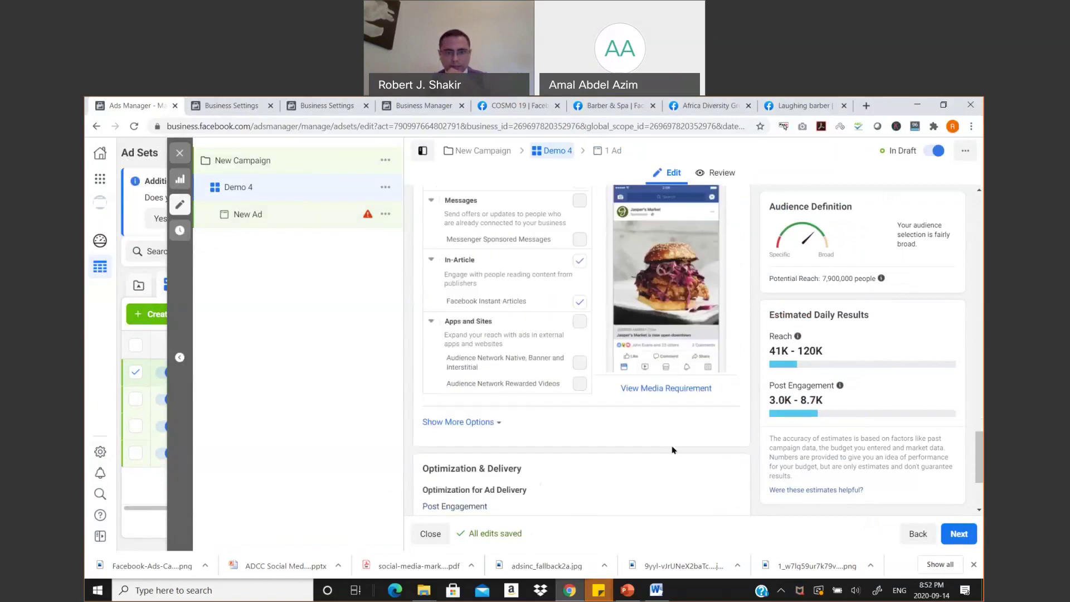
click(446, 420)
scroll(603, 448, down, 3)
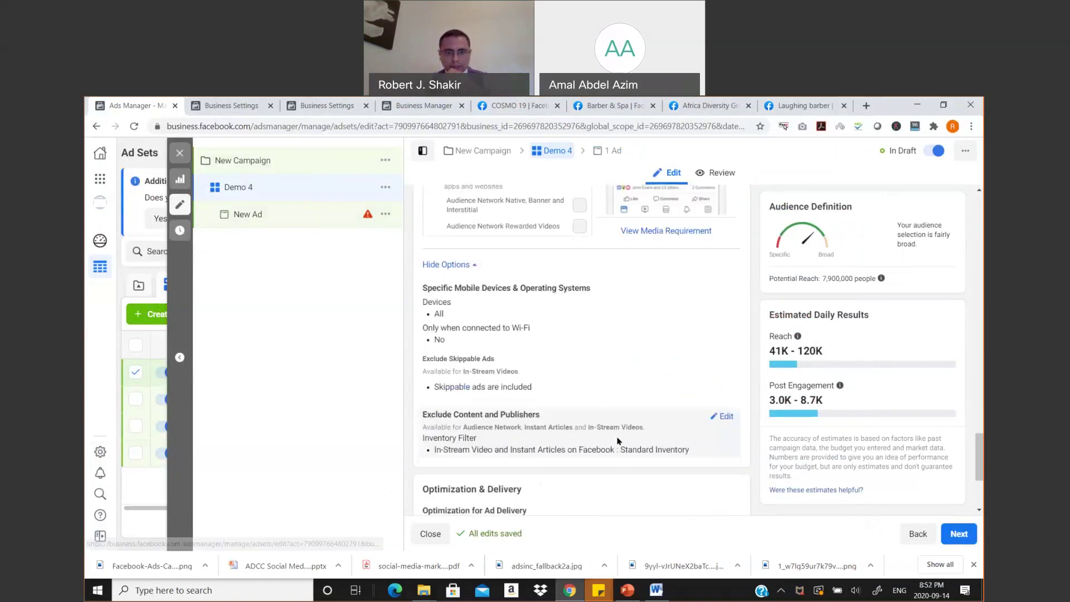
scroll(591, 415, down, 3)
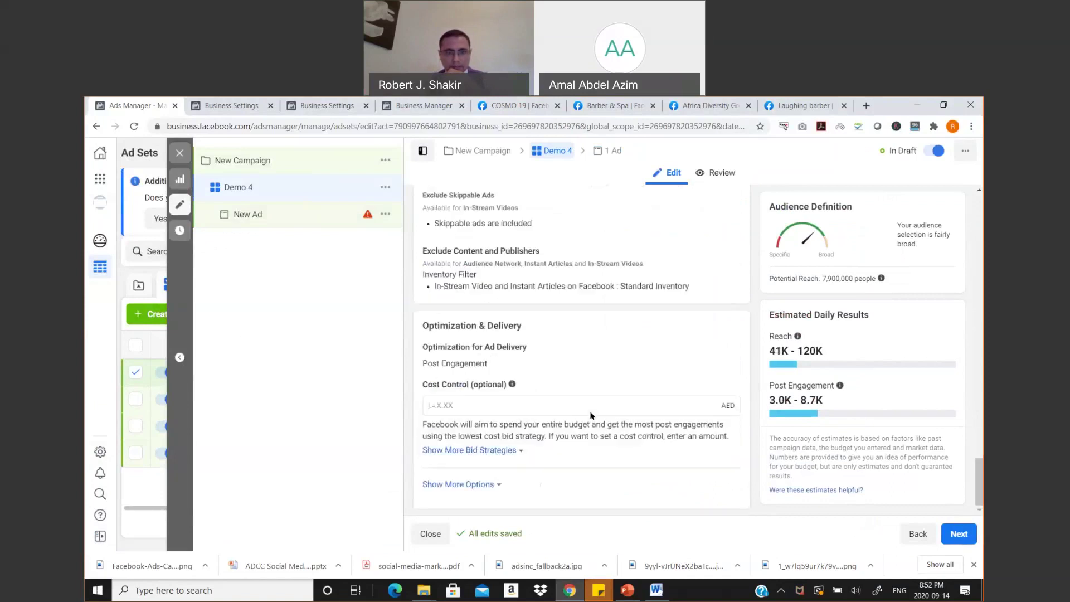
scroll(633, 426, up, 20)
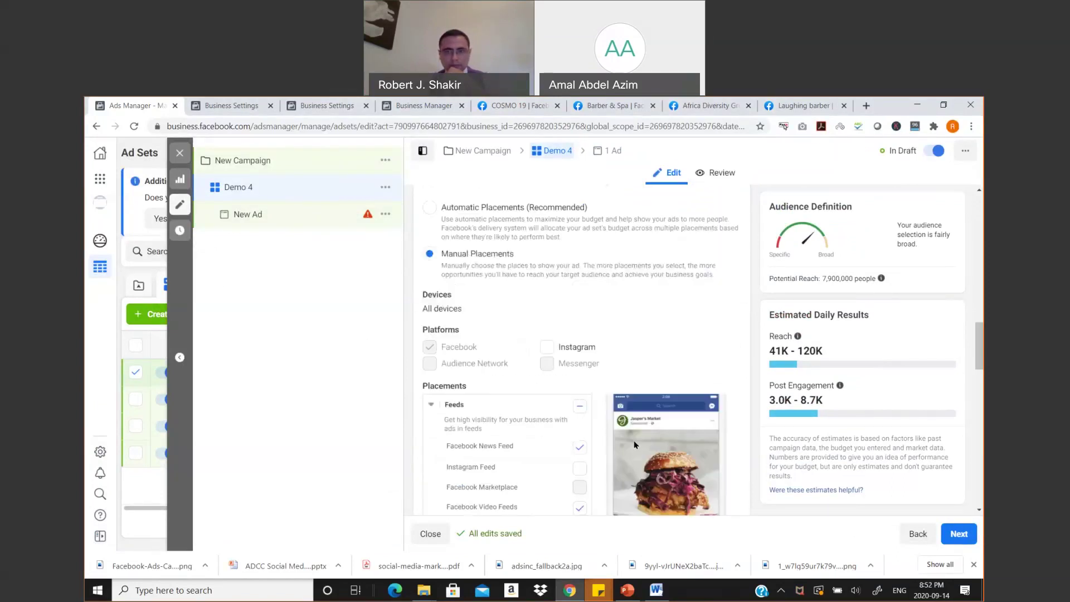
scroll(633, 444, up, 5)
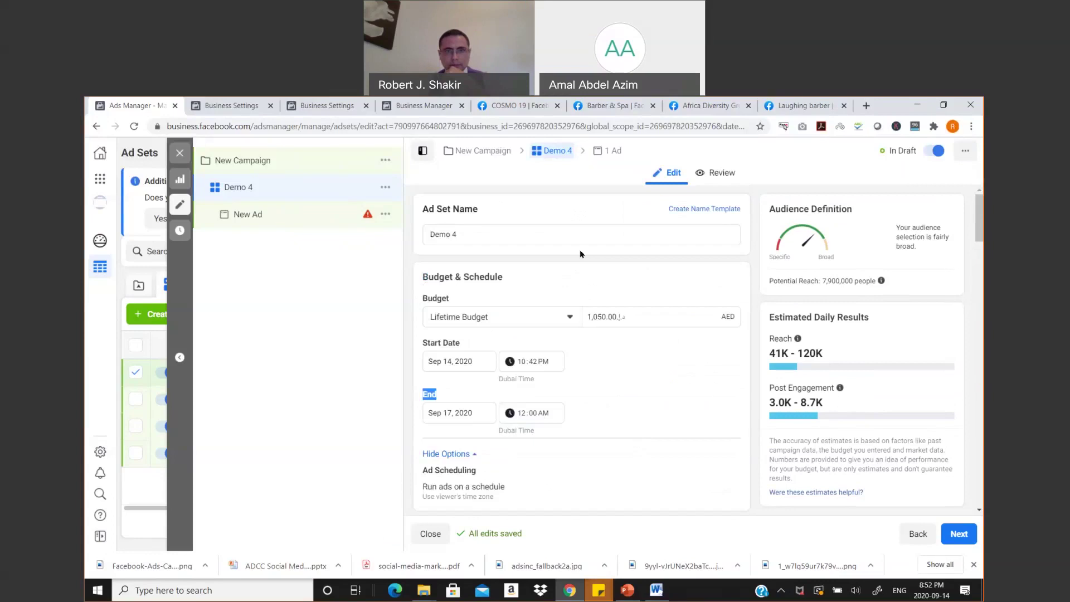
scroll(643, 373, down, 10)
scroll(642, 376, down, 10)
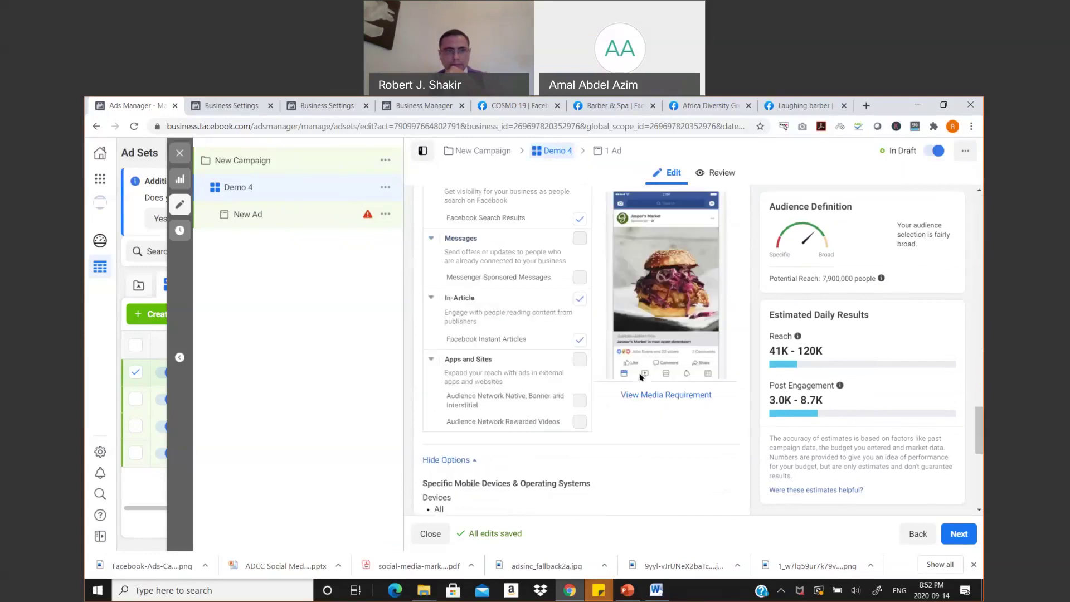
Inspect the setup error on New Ad and read the help article on the missing payment method.
click(267, 214)
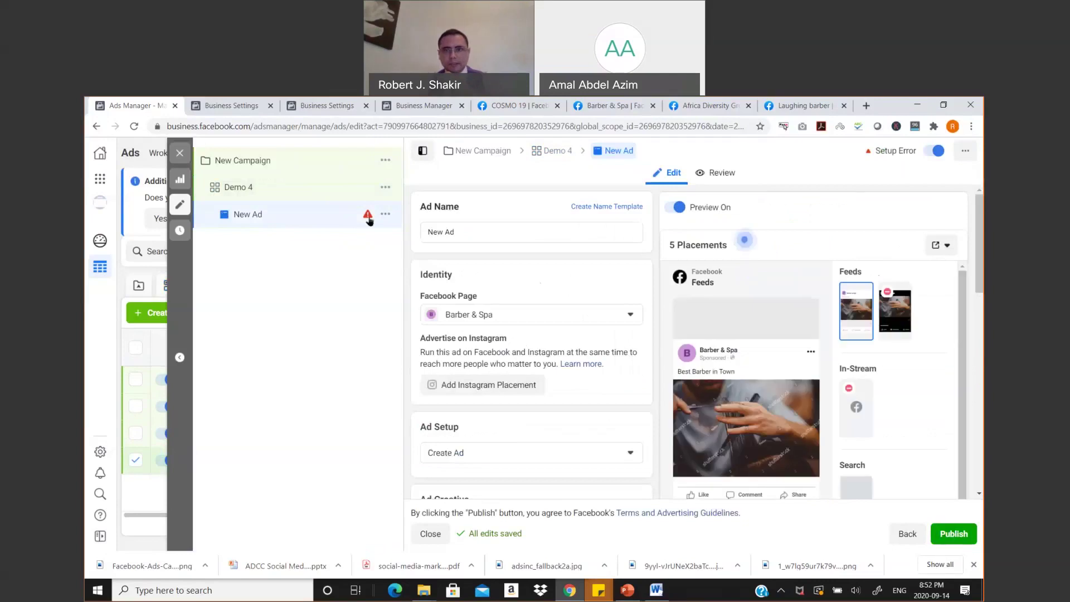
mouse_move(368, 220)
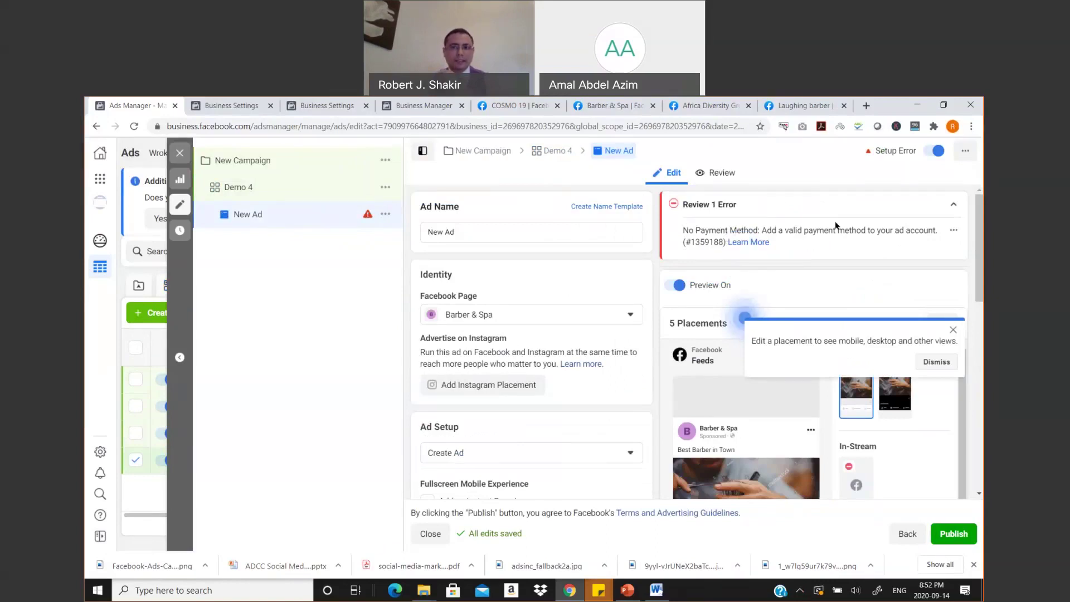
click(749, 243)
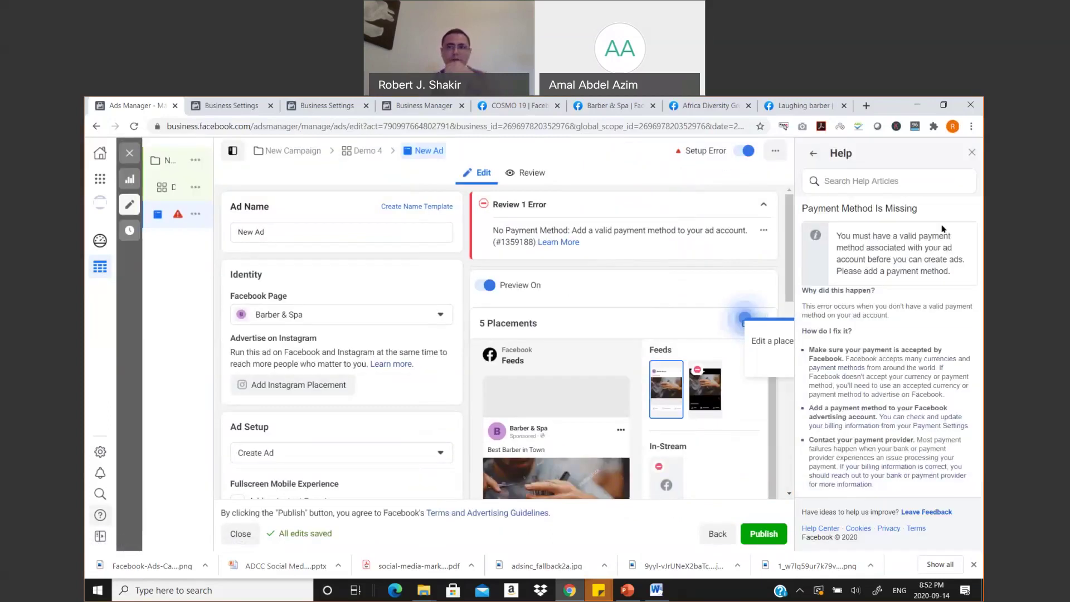
scroll(886, 334, down, 1)
drag(864, 290, 899, 424)
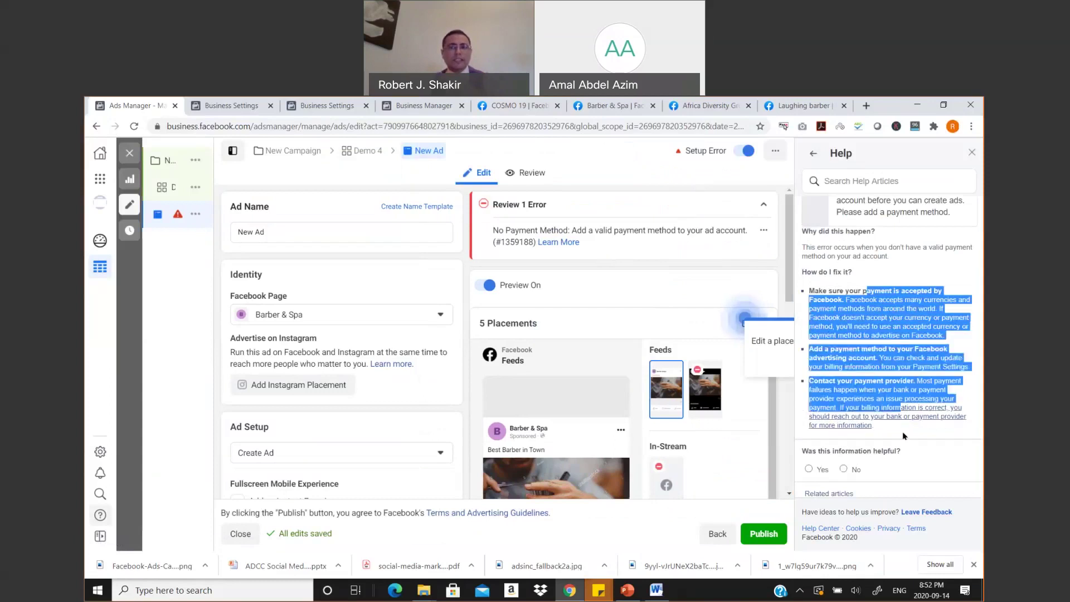
triple_click(851, 451)
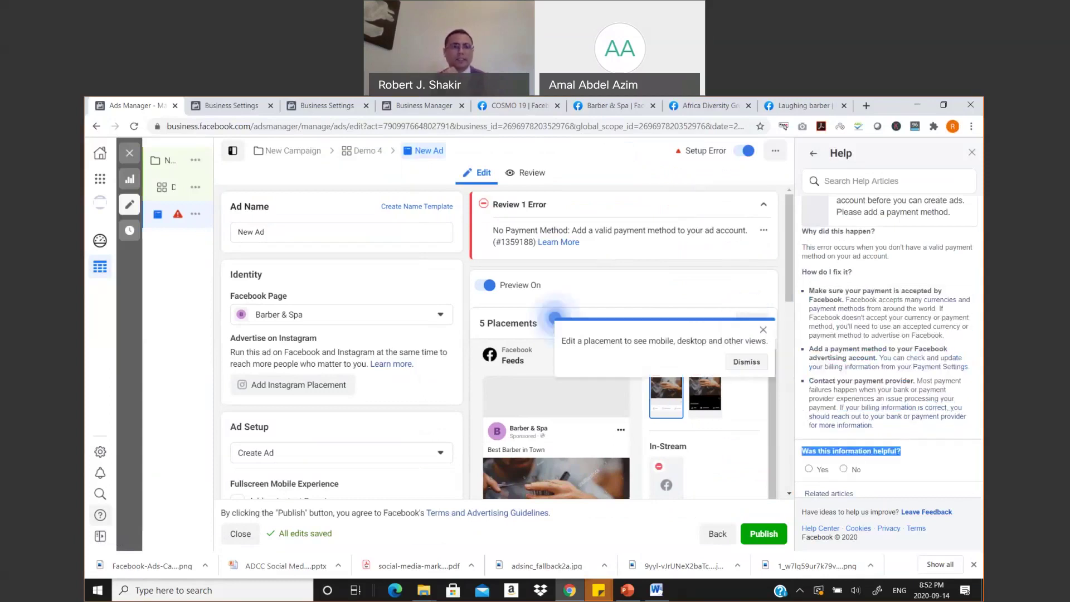
Go to the business home, open Business Settings and show the Payments section.
click(102, 159)
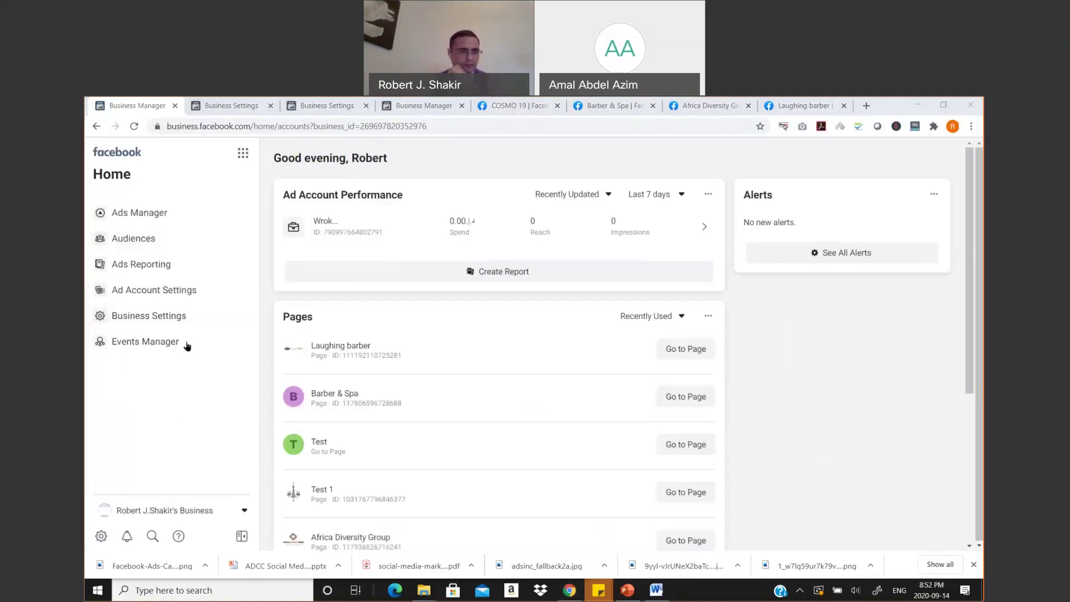
click(243, 152)
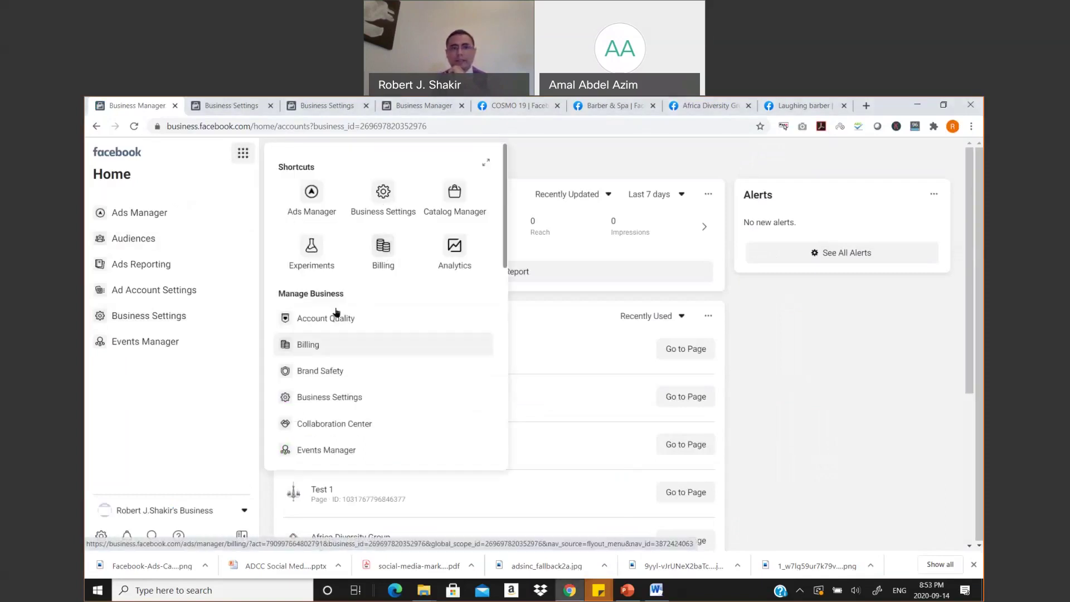
click(395, 189)
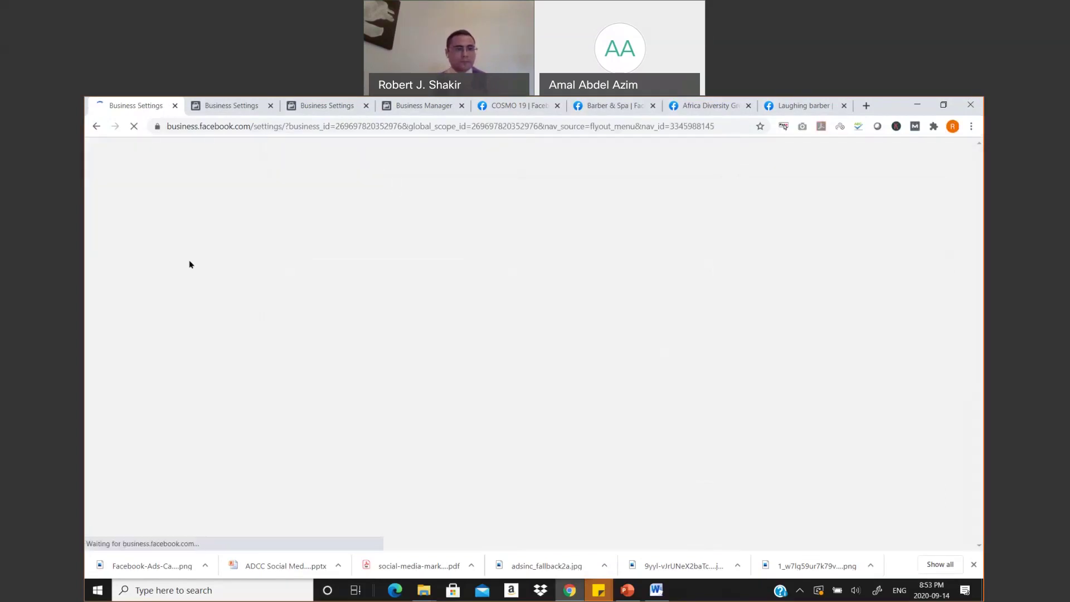
scroll(182, 301, down, 5)
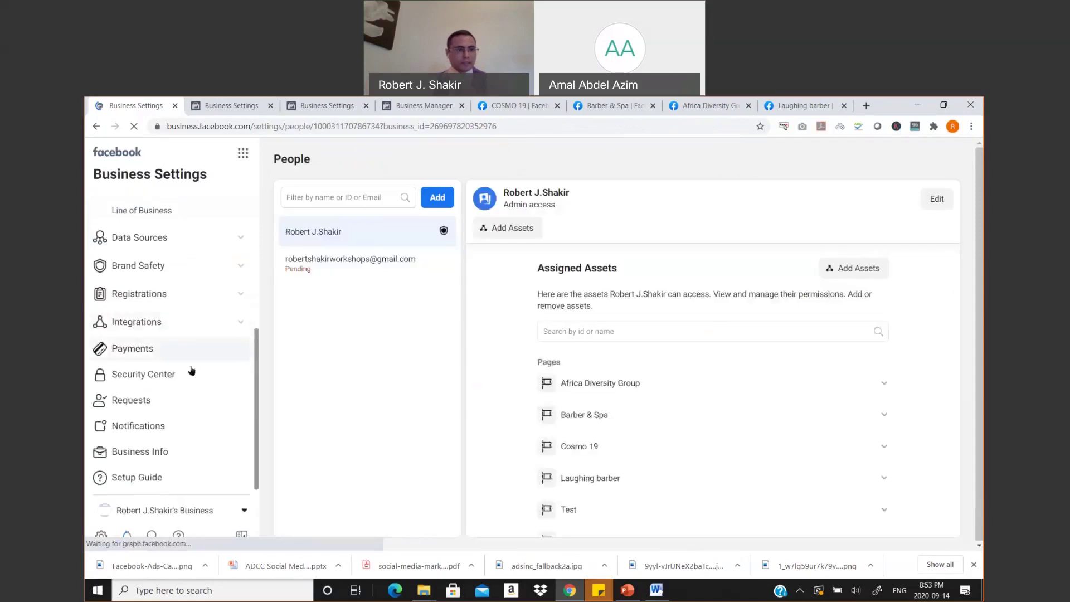
scroll(184, 279, up, 1)
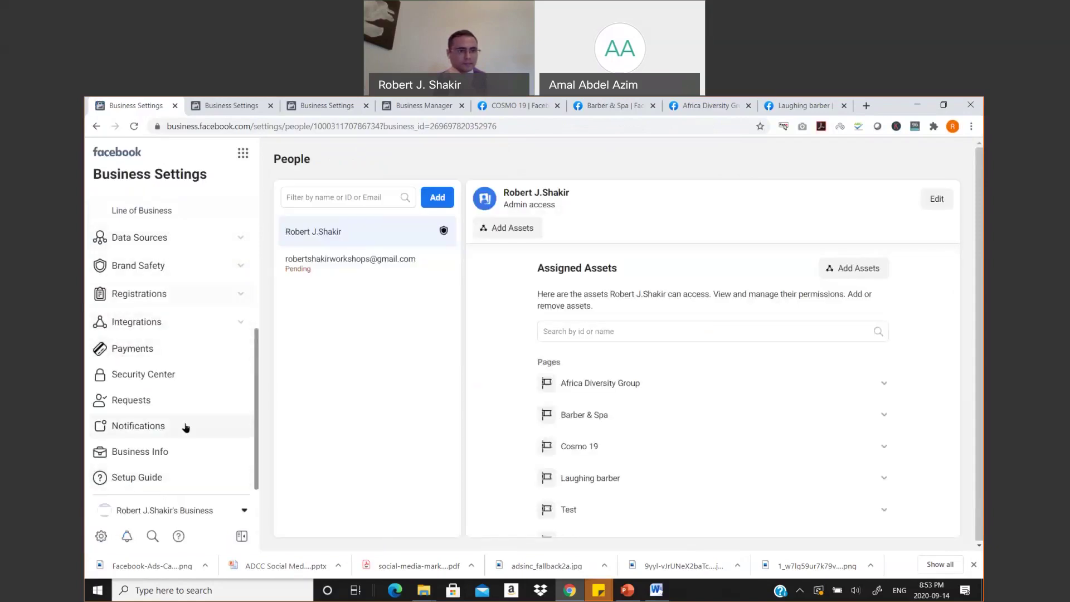
scroll(186, 440, up, 1)
scroll(192, 438, up, 1)
scroll(191, 438, down, 2)
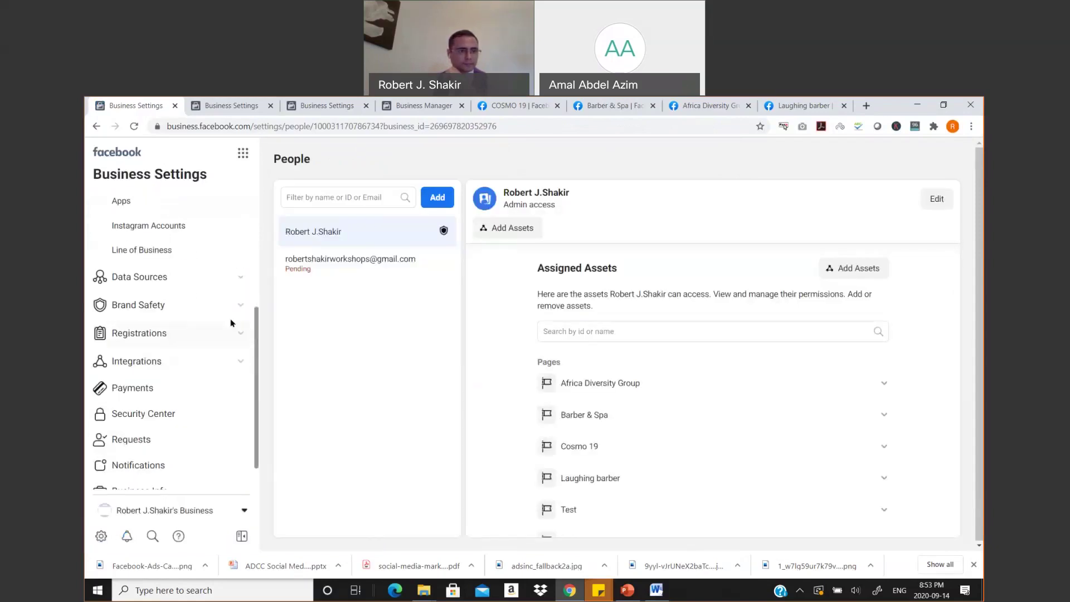
click(233, 390)
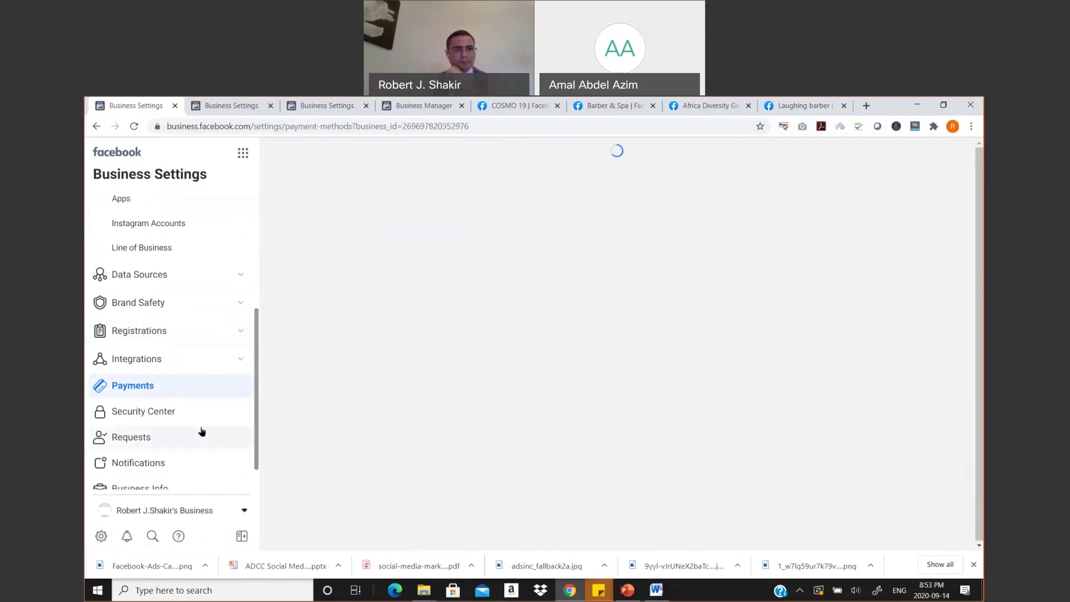
View the form for adding a payment method, cancel it without entering a card, and switch to the PowerPoint presentation.
scroll(202, 431, down, 1)
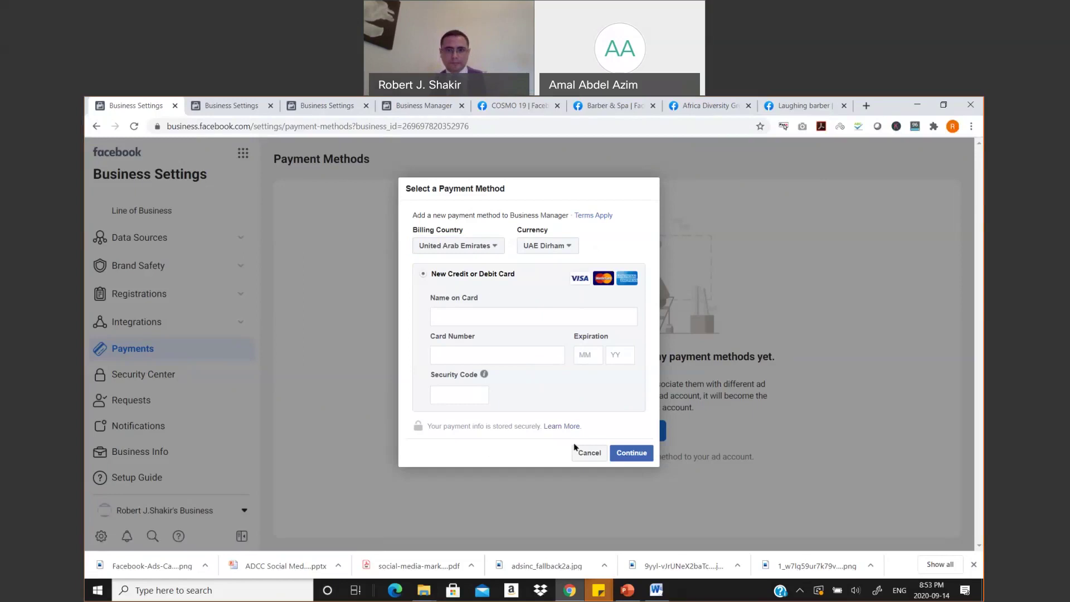
click(592, 456)
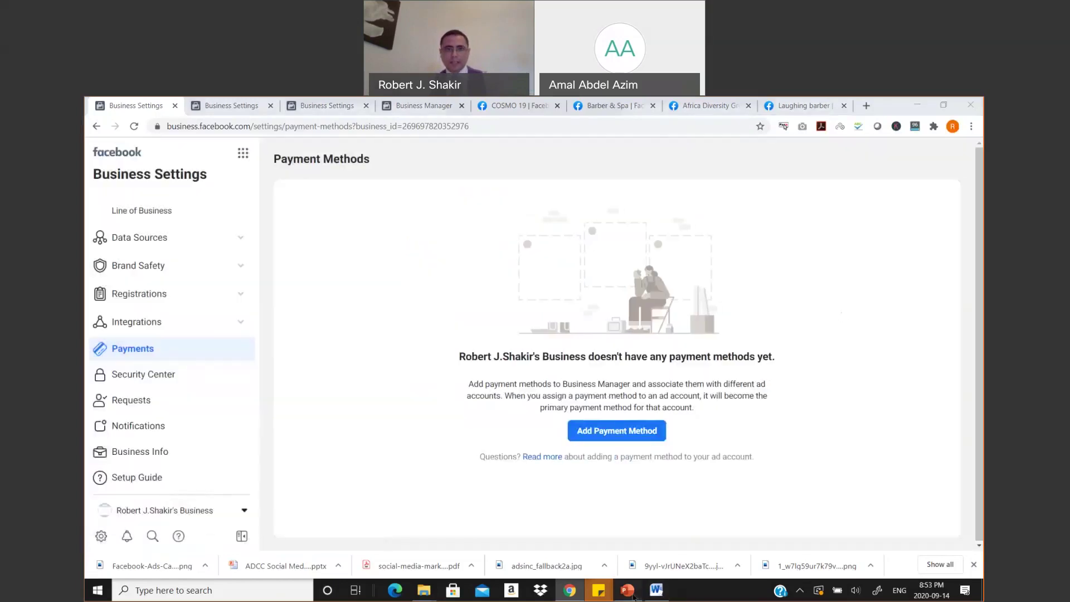
click(633, 594)
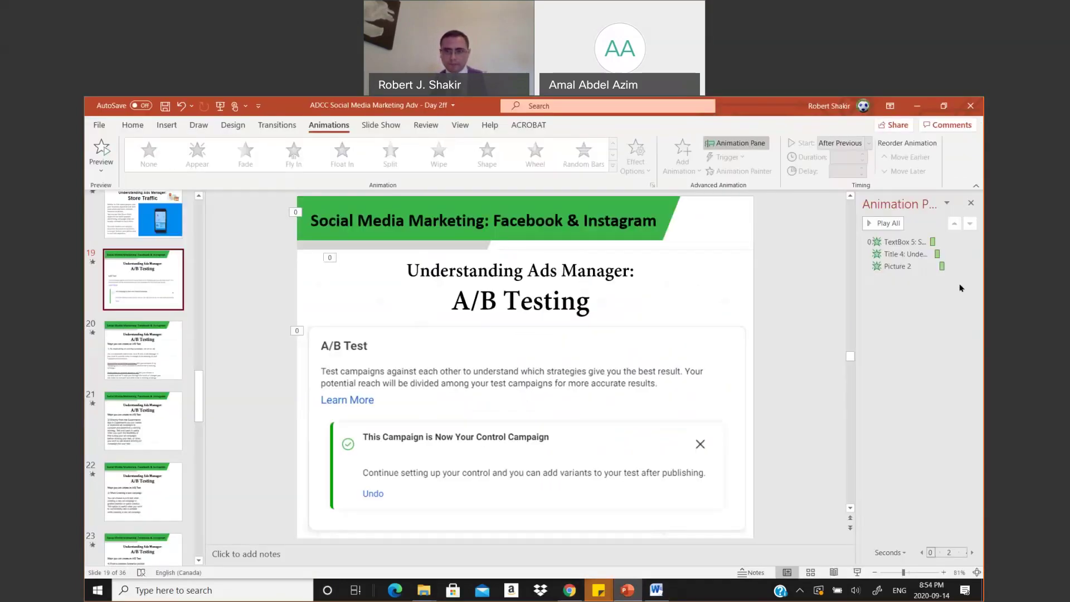
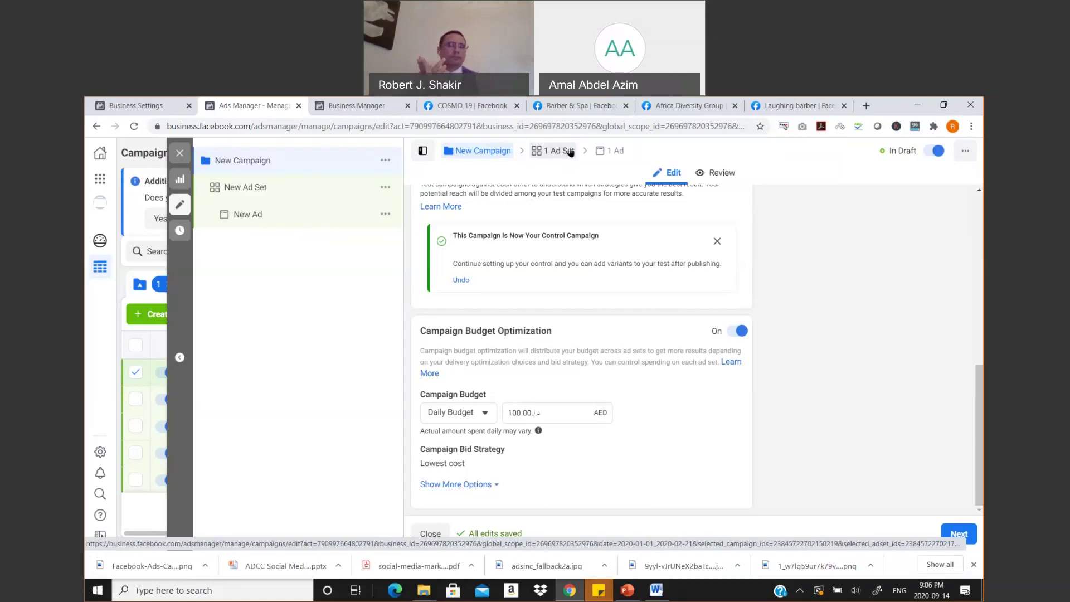
Open the new traffic campaign's ad set and review its traffic destination and Dynamic Creative sections.
click(569, 152)
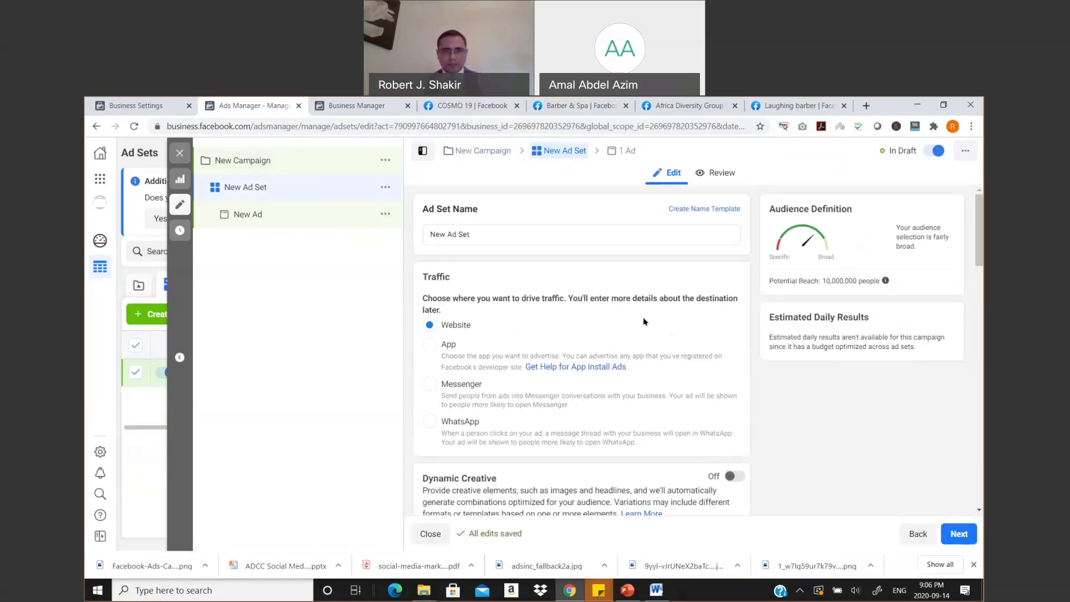
drag(422, 274, 482, 279)
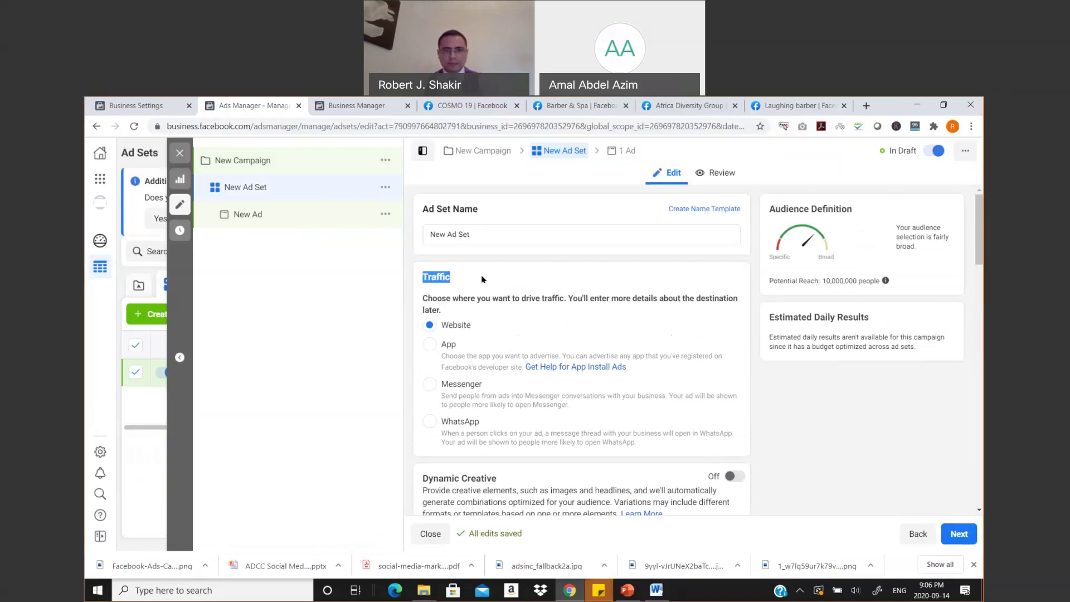
scroll(540, 432, down, 2)
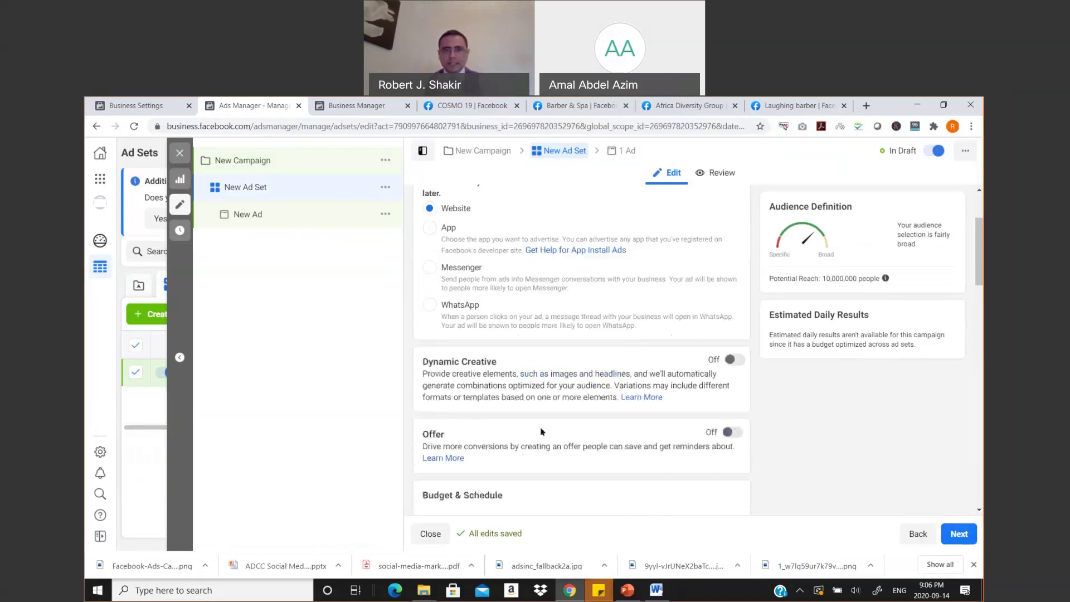
scroll(542, 344, down, 1)
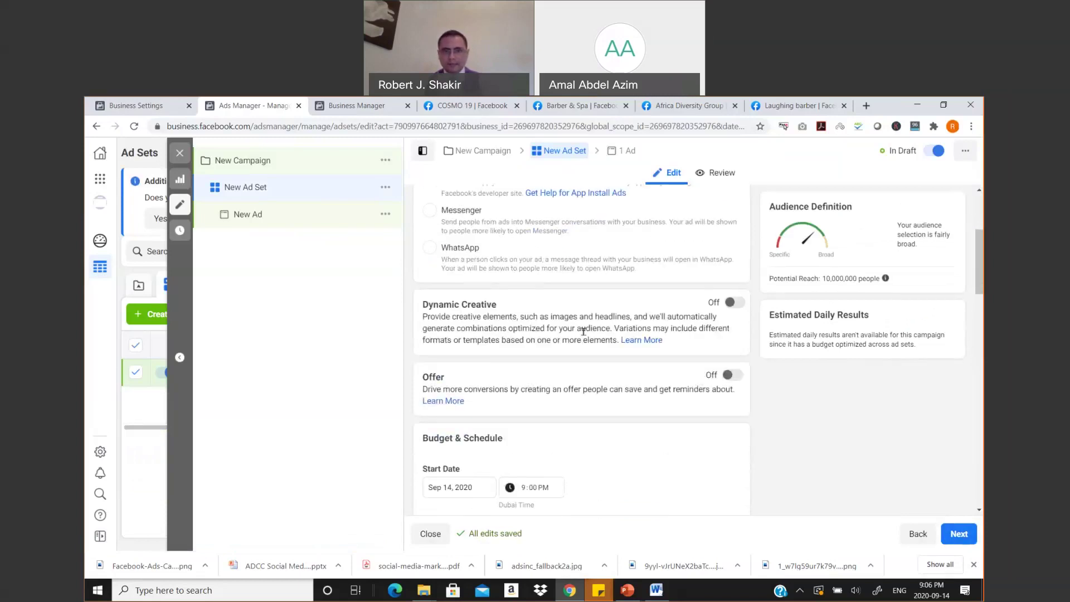
Turn on Offer for the ad set and choose Barber & Spa as its Facebook Page.
scroll(583, 331, down, 1)
scroll(557, 351, down, 1)
click(732, 275)
click(521, 342)
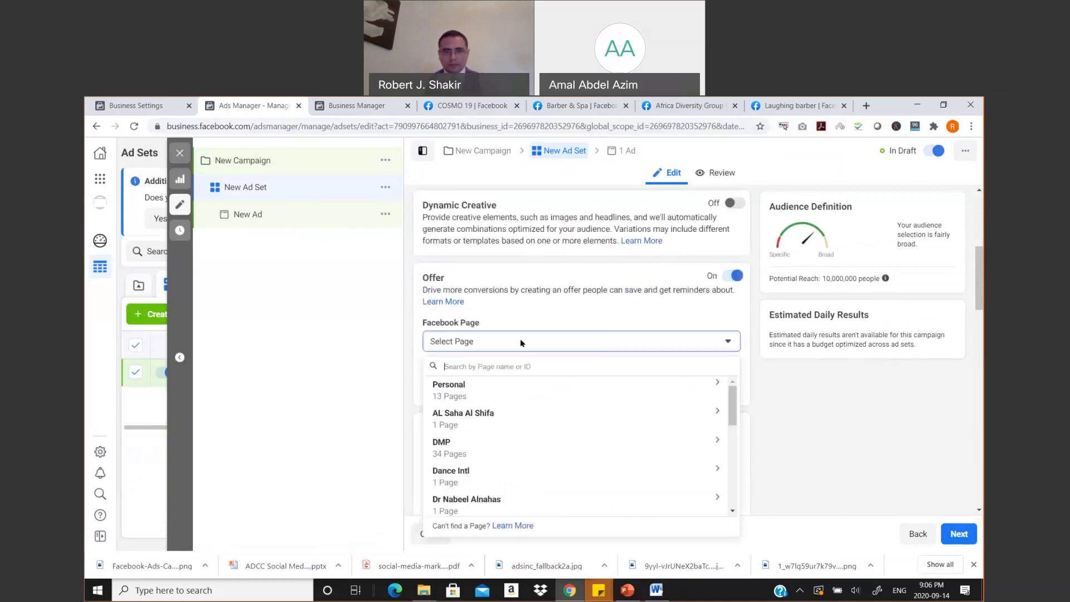
click(528, 341)
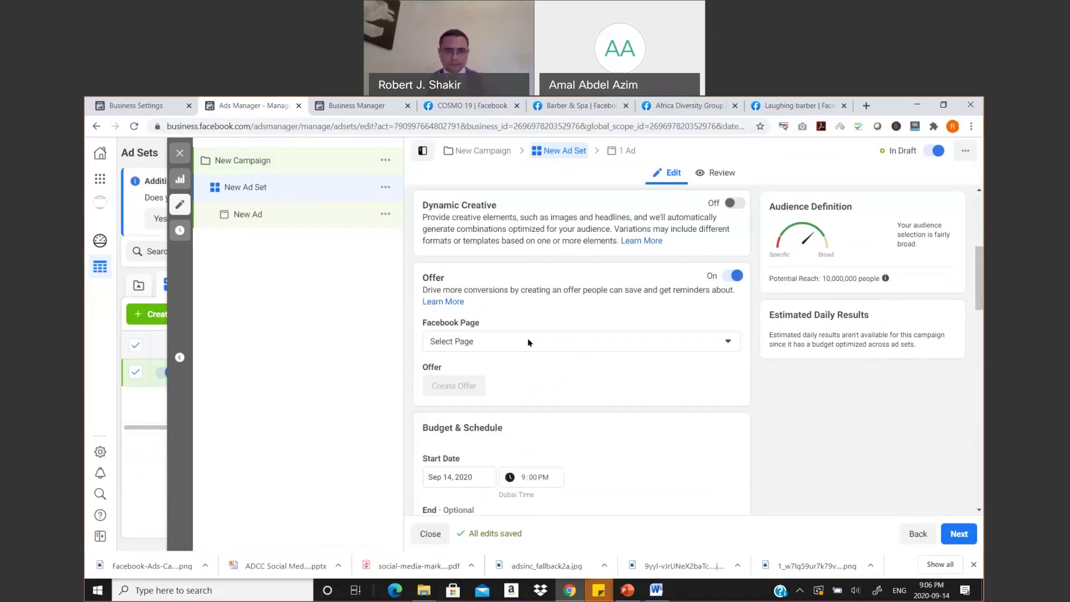
click(528, 341)
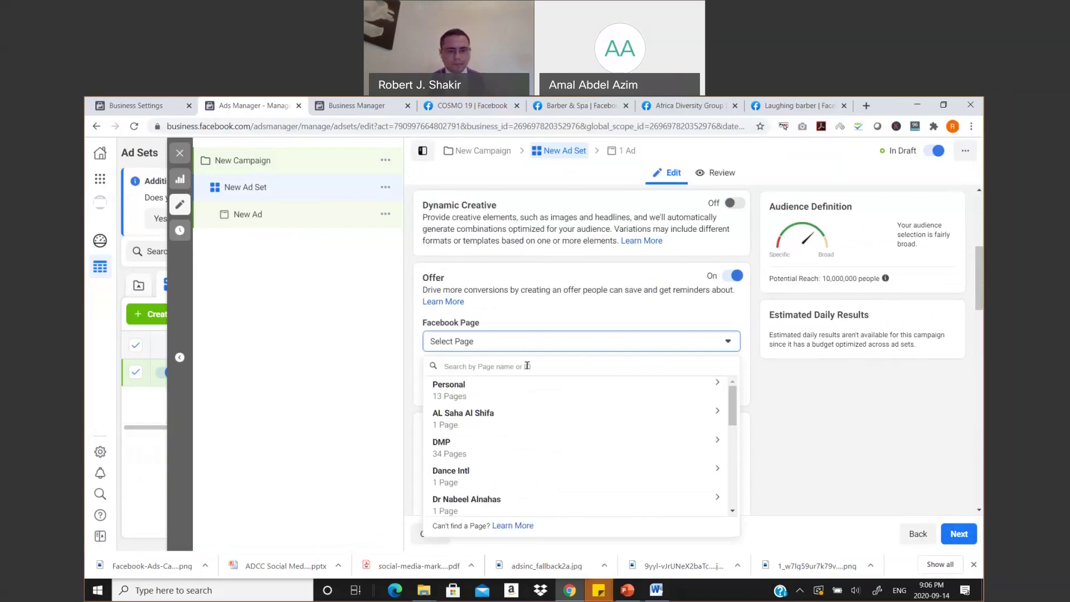
text(barber)
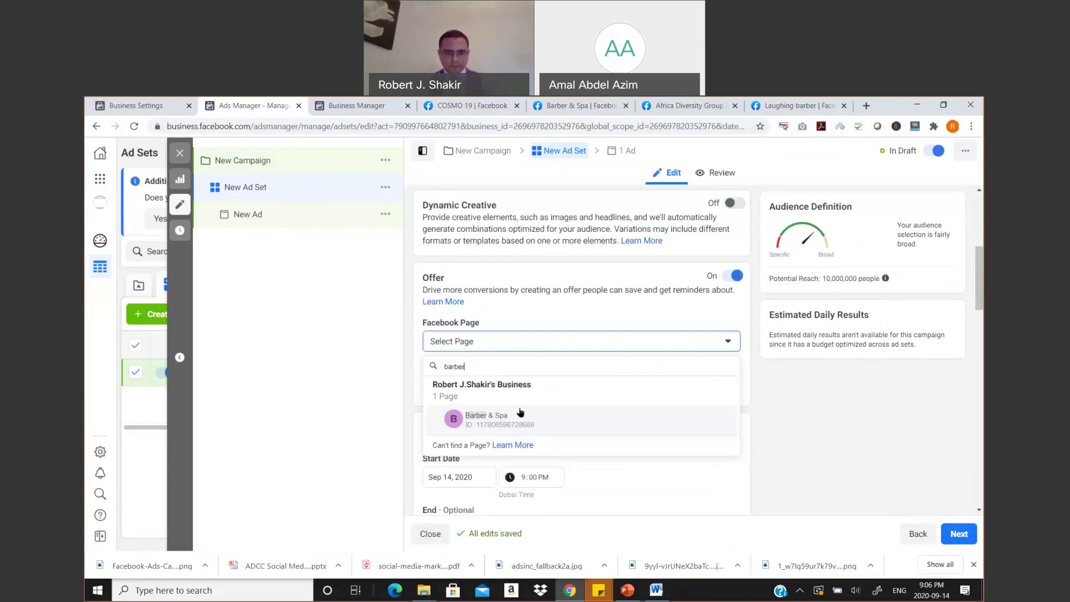
click(520, 415)
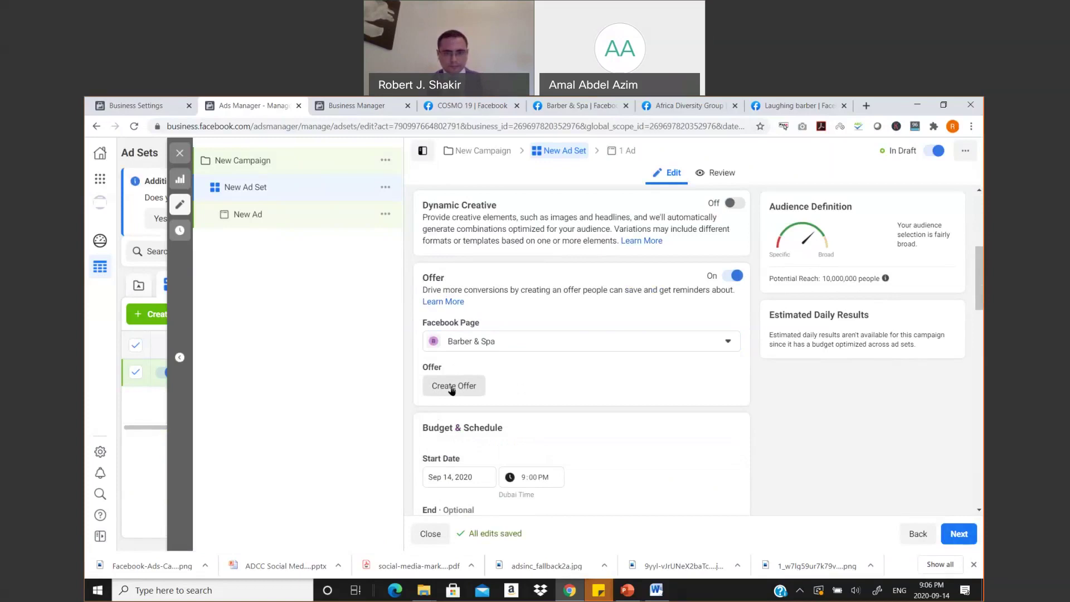
click(452, 386)
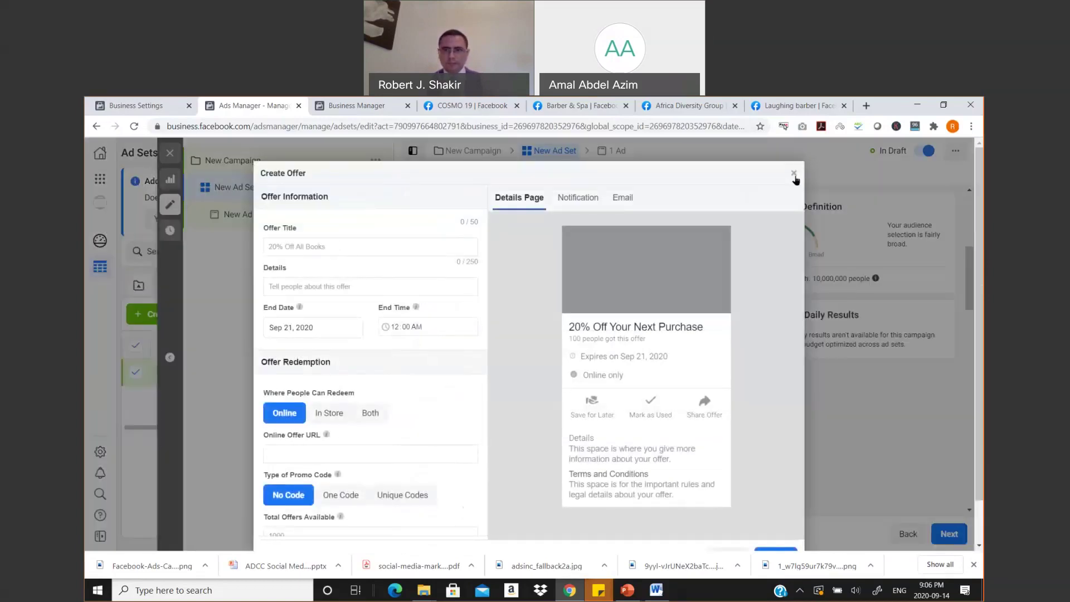
click(794, 175)
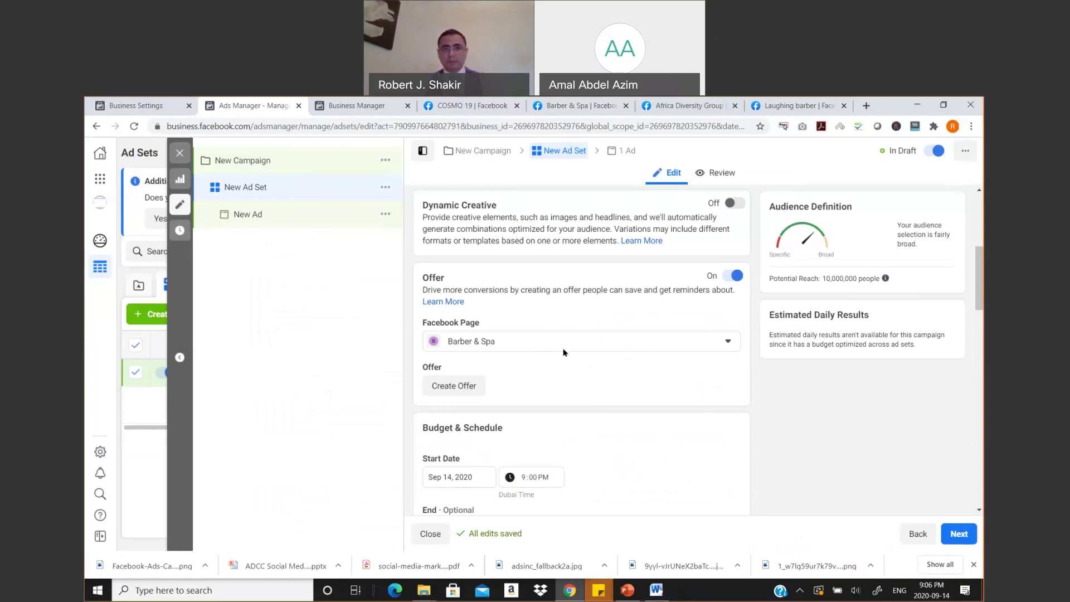
scroll(563, 352, down, 2)
scroll(563, 352, up, 2)
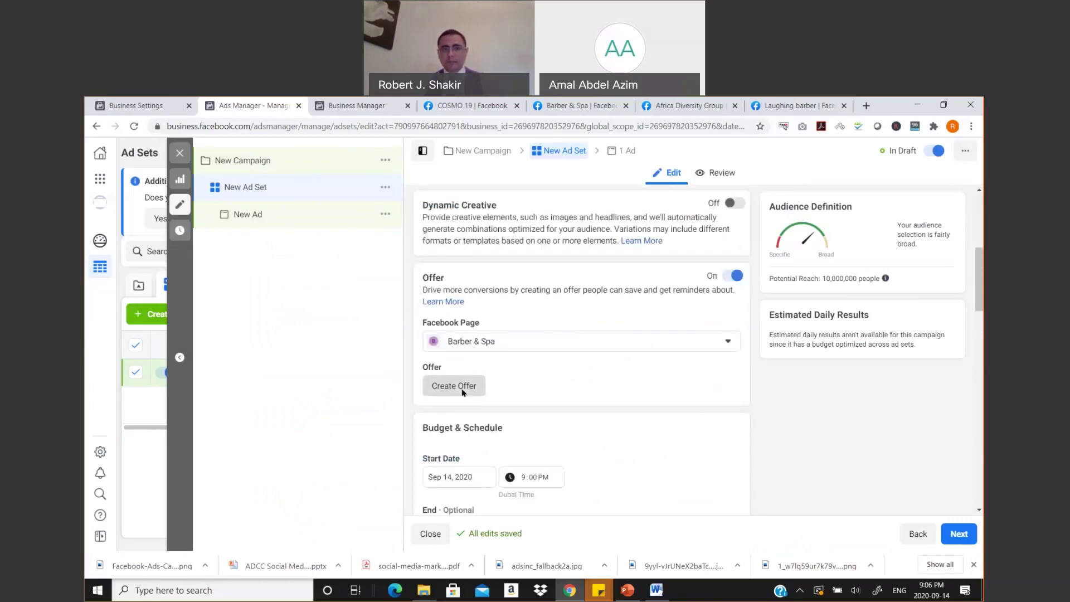
Start a new offer and title it "Get 50% OFF Your First Hair Cut".
click(462, 392)
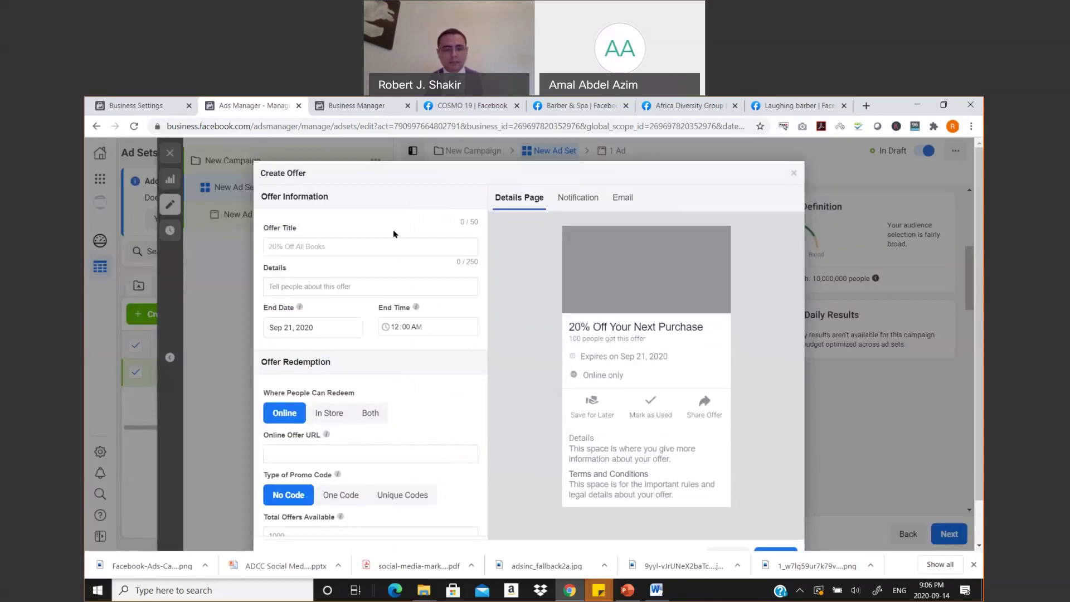
text(Get 50)
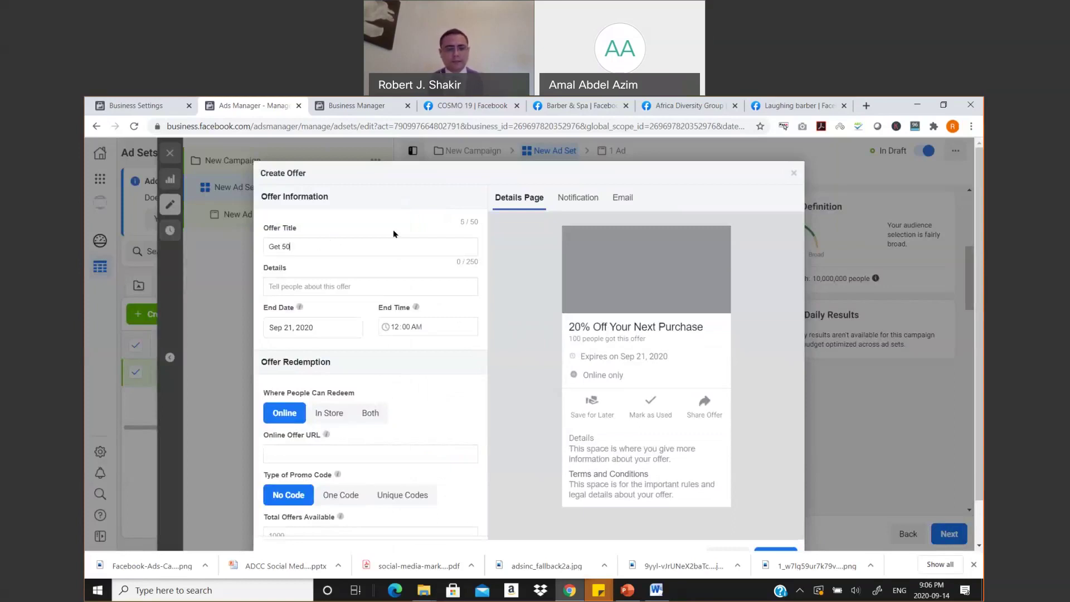
text(% oFf)
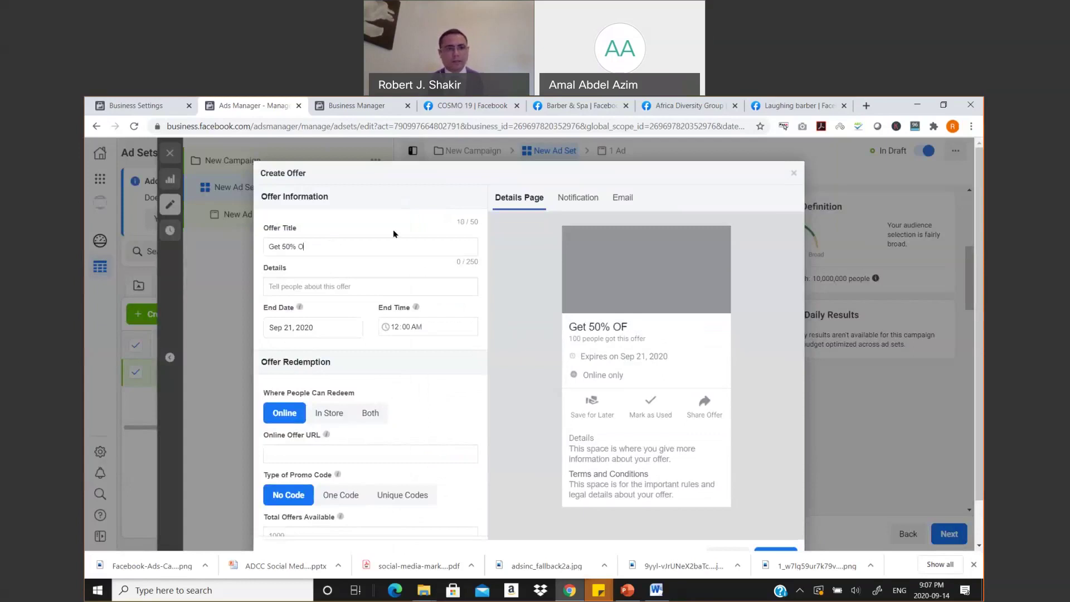
text(F Your First Hair Cut)
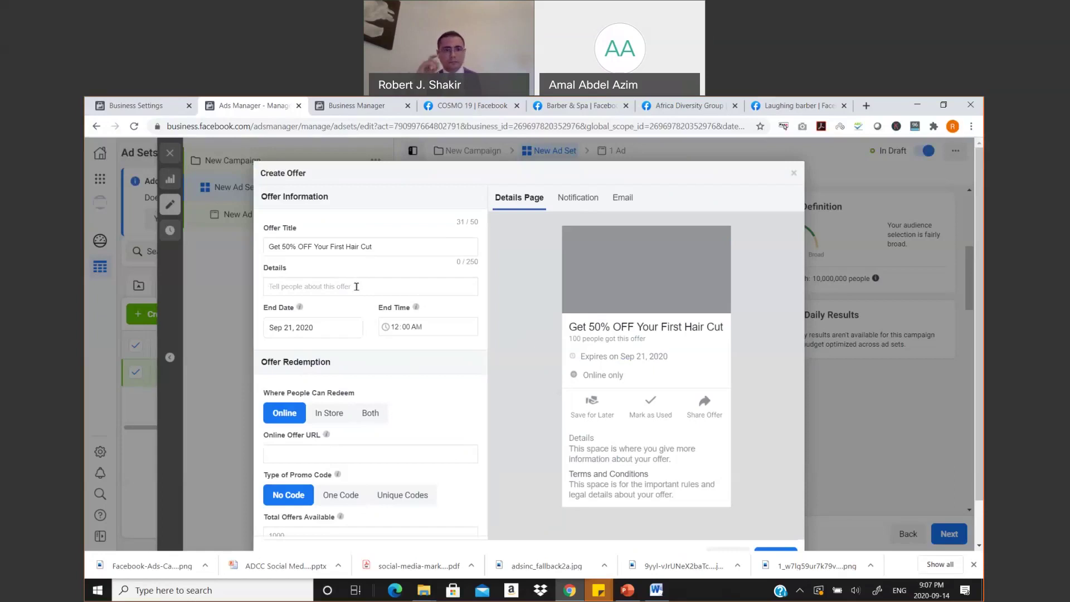
Enter the offer details "Hurry up Offer ends tomorrow" and set the end date to Sep 15, 2020.
text(H)
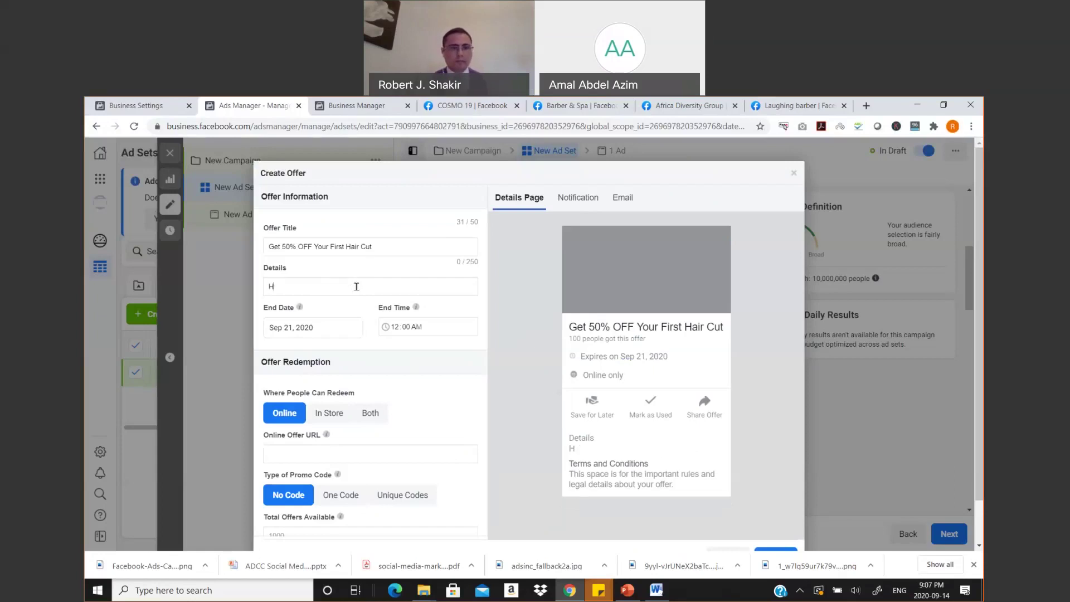
text(urry up Offer ends tomorrow)
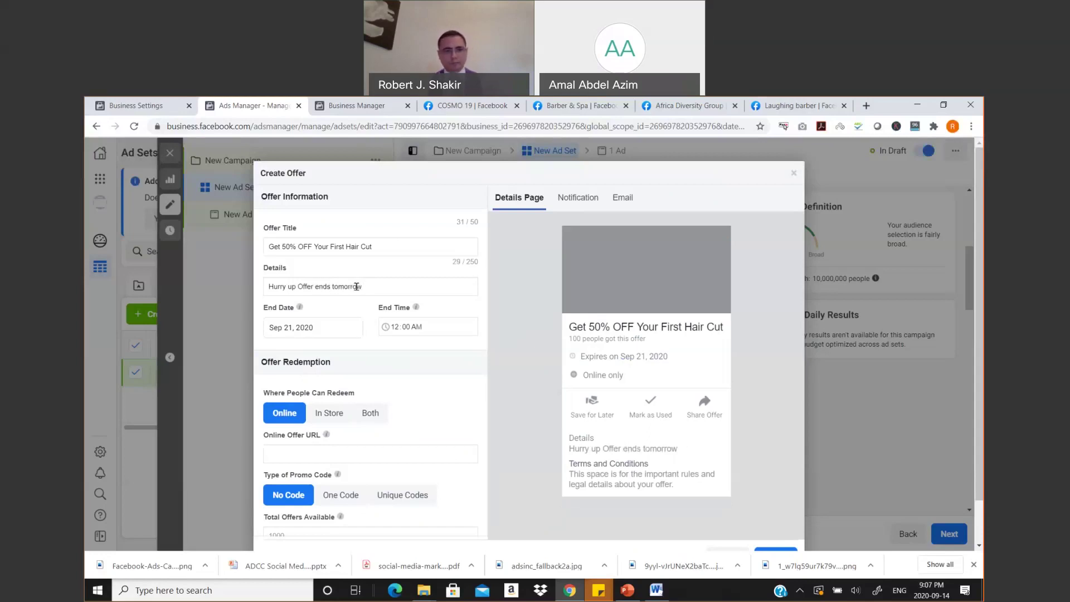
click(318, 327)
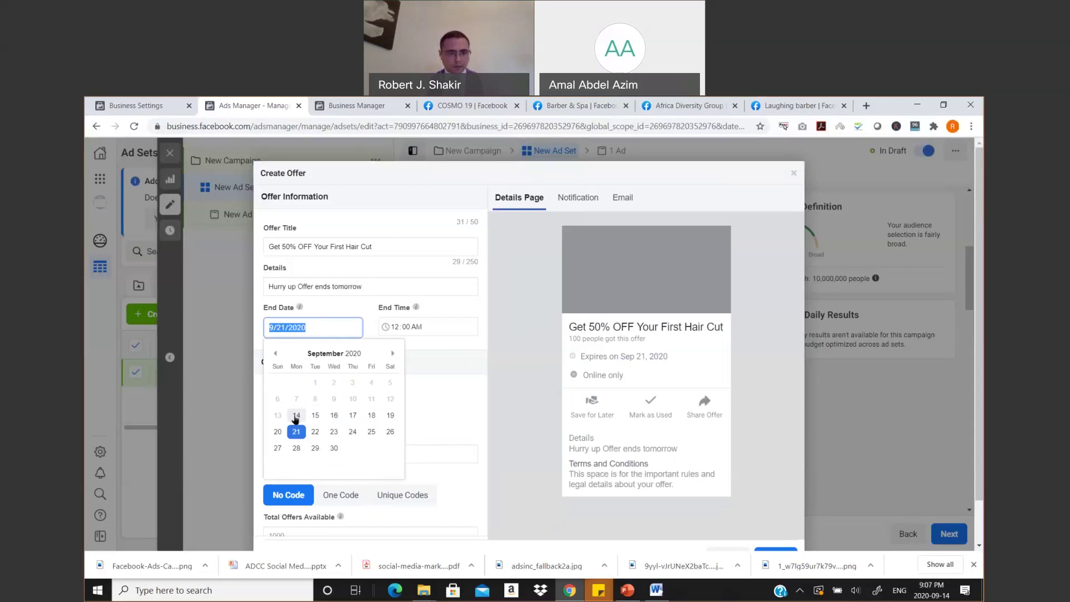
click(314, 418)
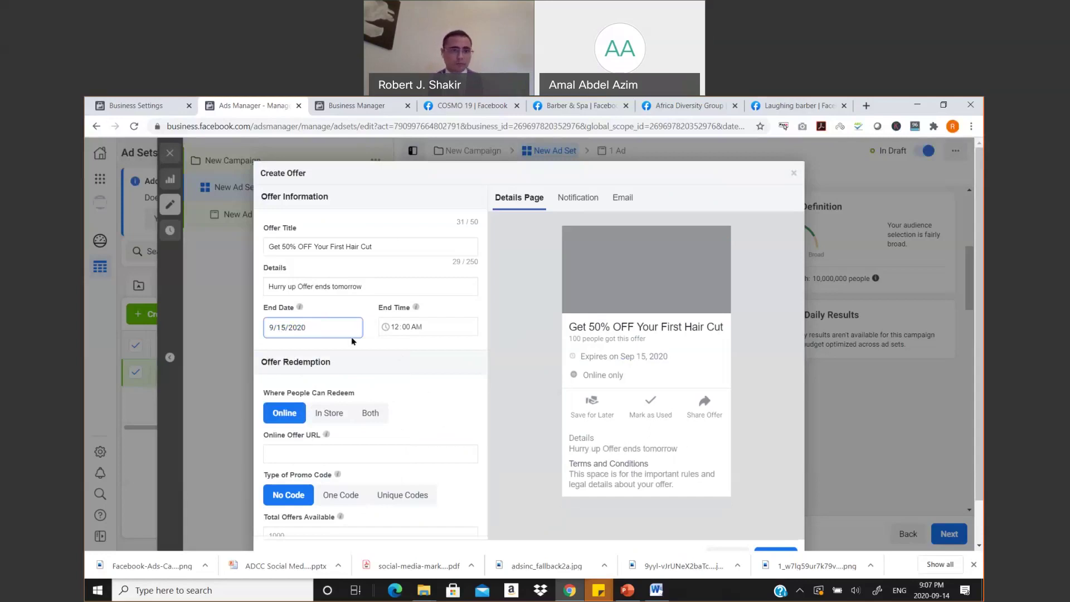
Reword the offer details to "Hurry up Offer ends soon" and set the end date to Sep 18, 2020.
drag(364, 287, 332, 285)
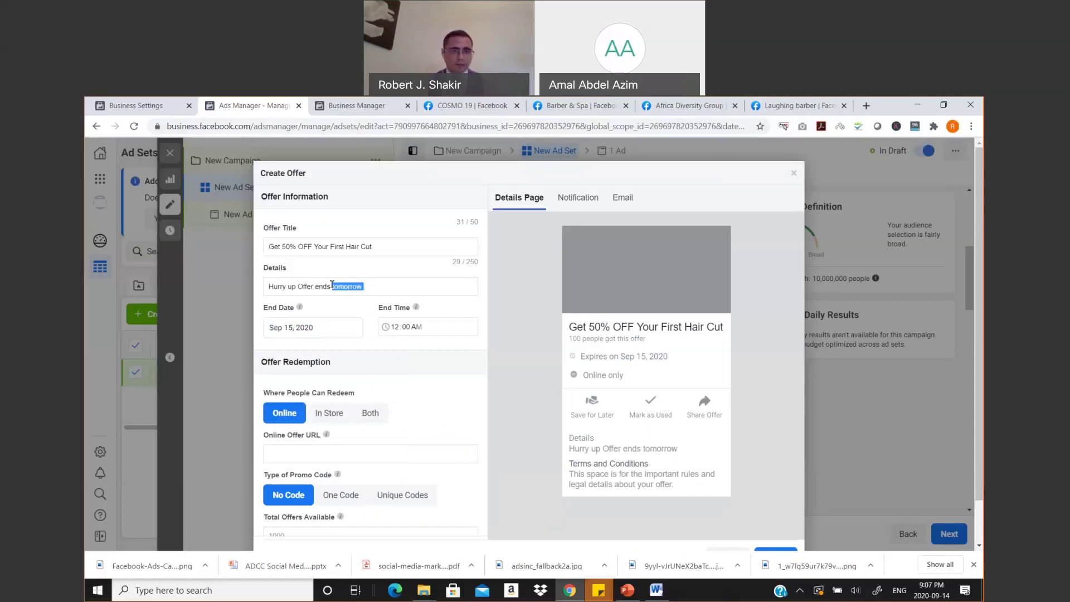
text(soon)
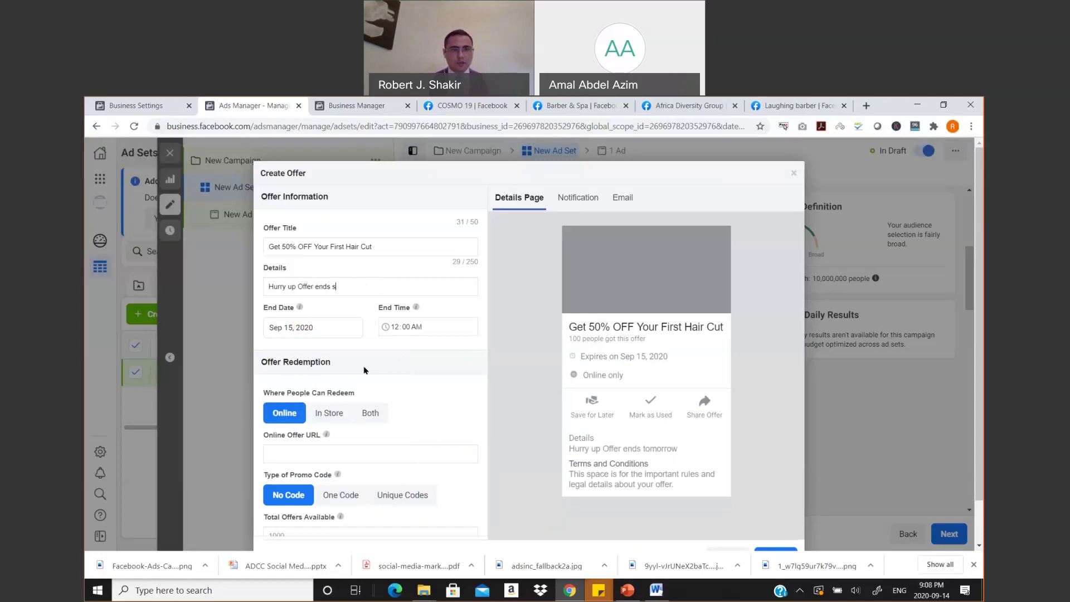
click(334, 329)
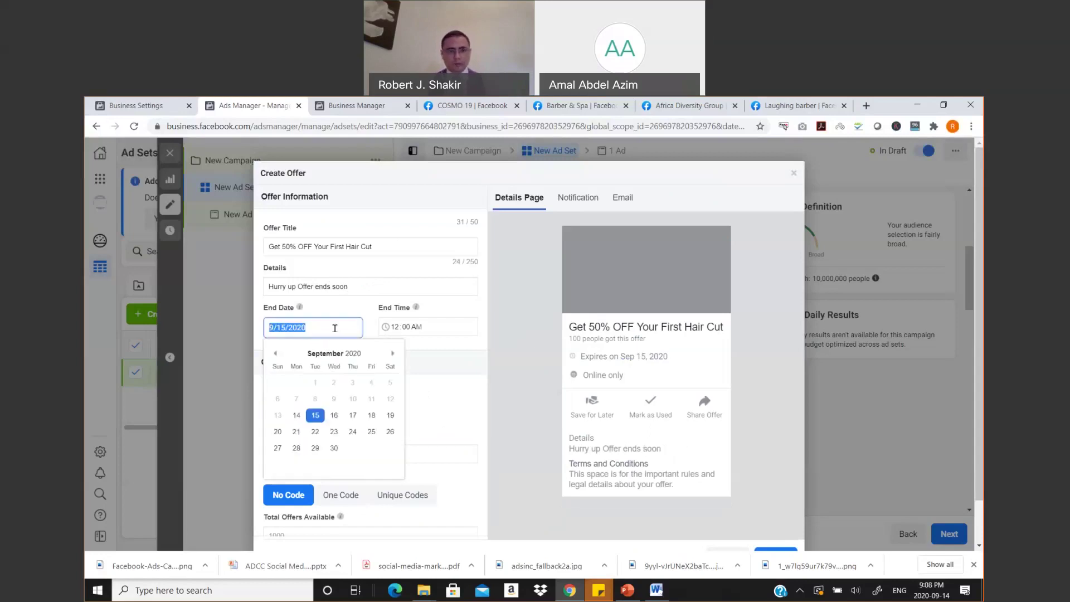
click(371, 415)
click(407, 354)
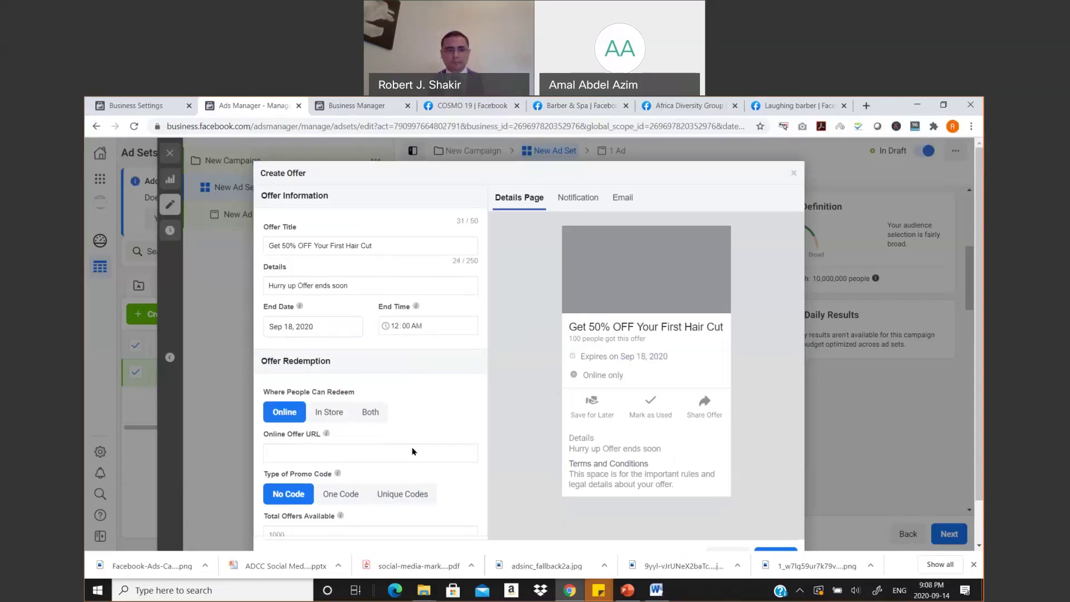
Choose One Code as the promo code type and enter "HappyMe" as the online promo code.
scroll(284, 384, down, 1)
scroll(345, 356, down, 2)
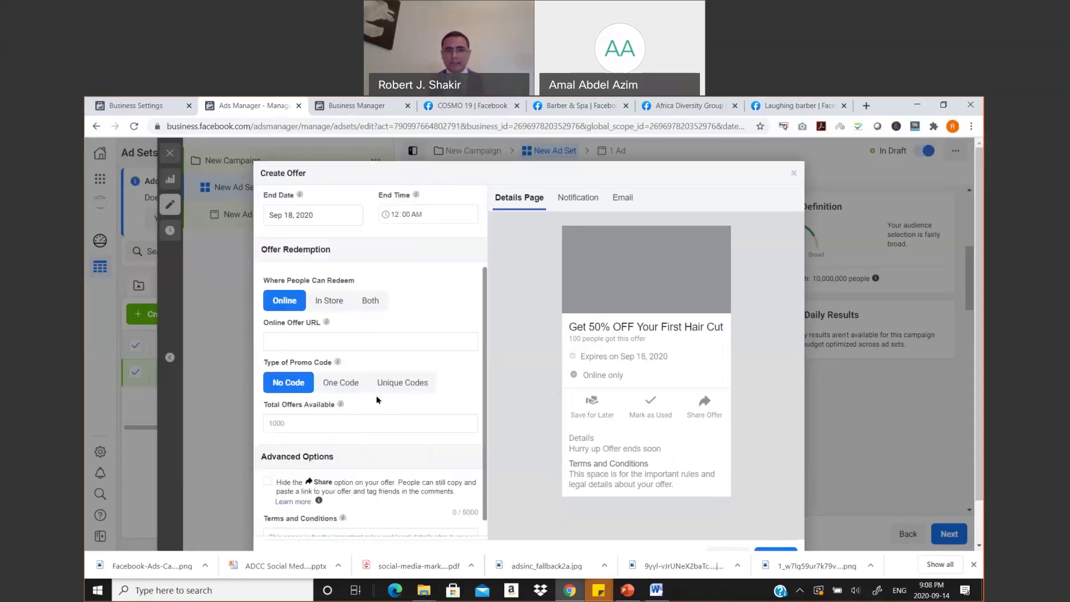
click(334, 337)
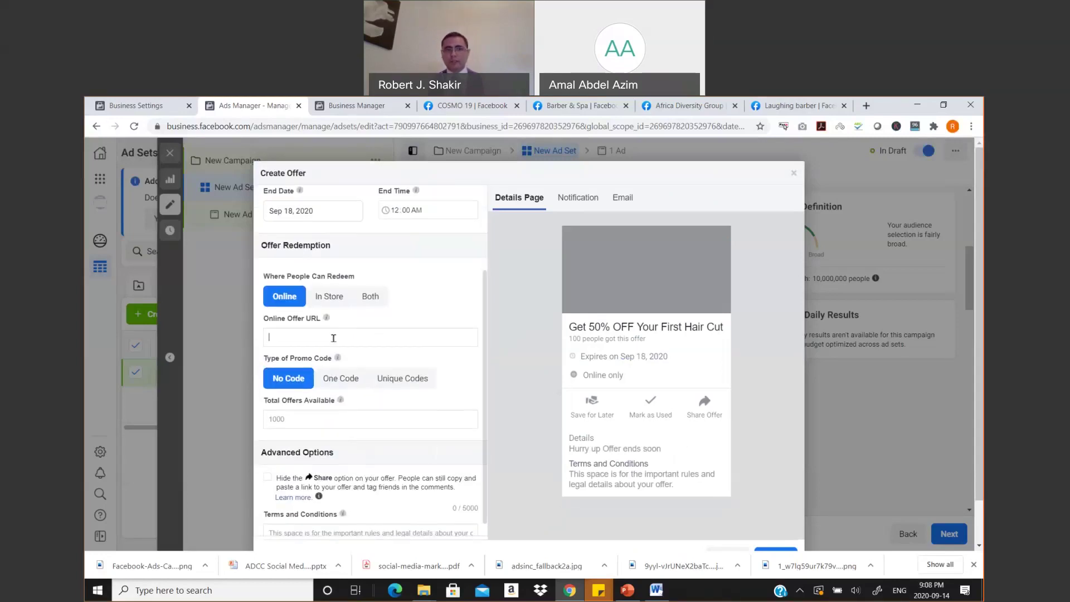
click(344, 379)
click(374, 419)
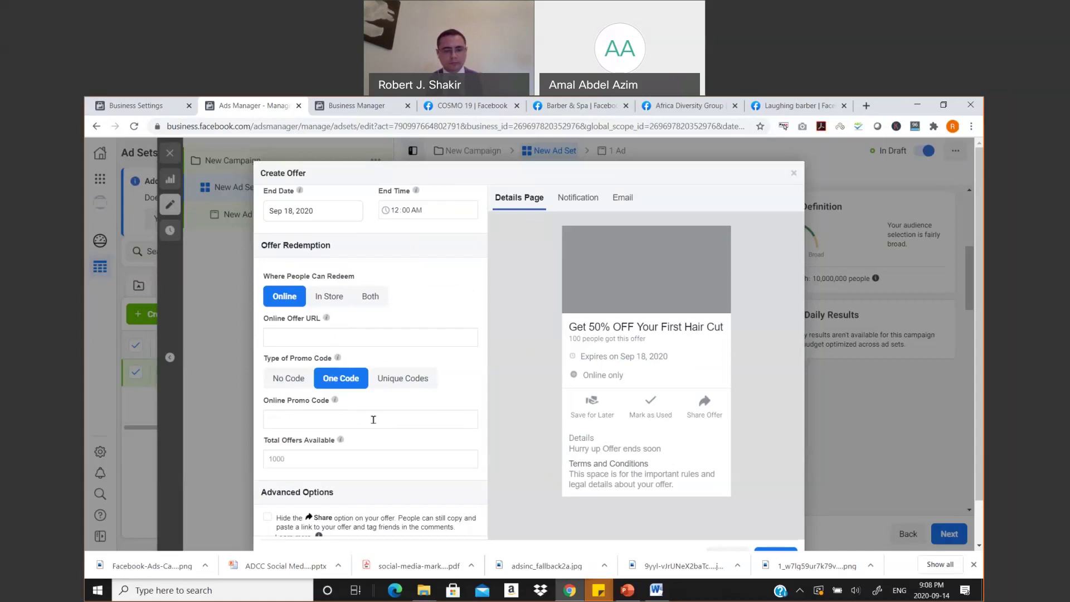
text(Happy)
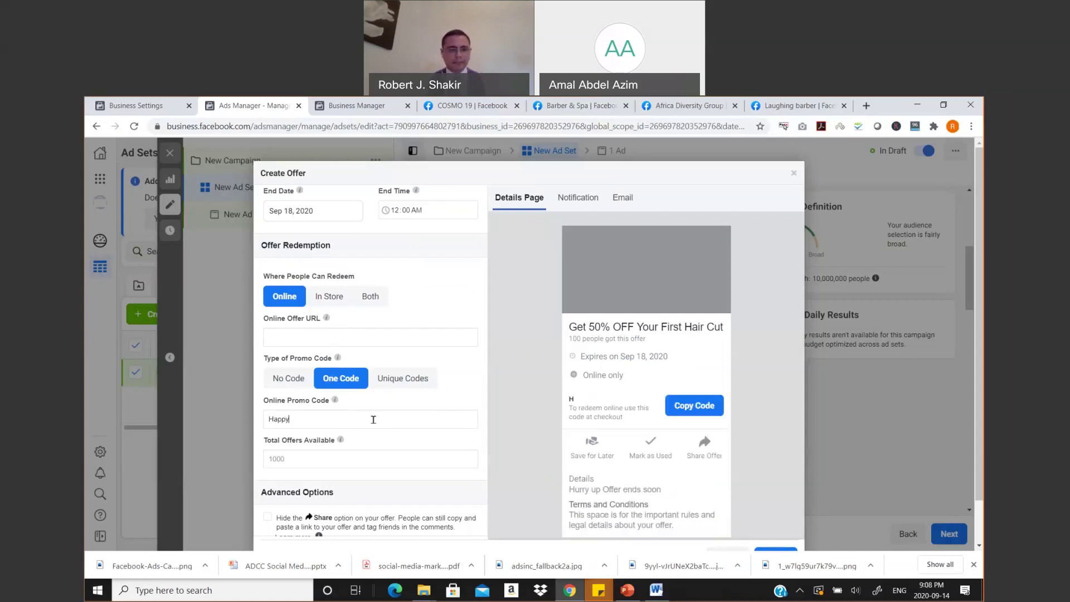
text(ME)
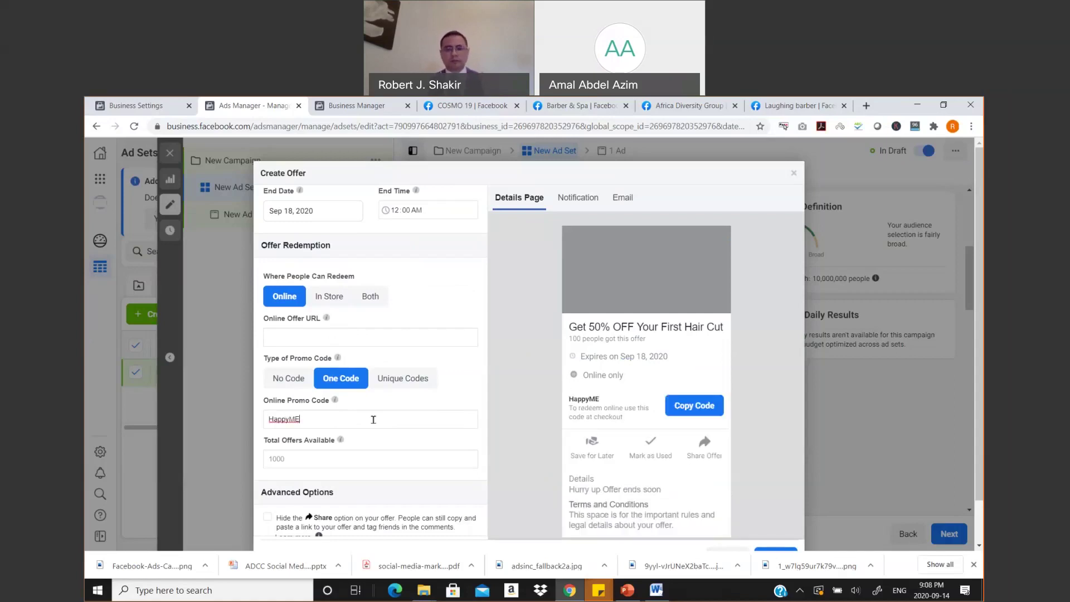
key(BackSpace)
text(e)
drag(373, 419, 257, 431)
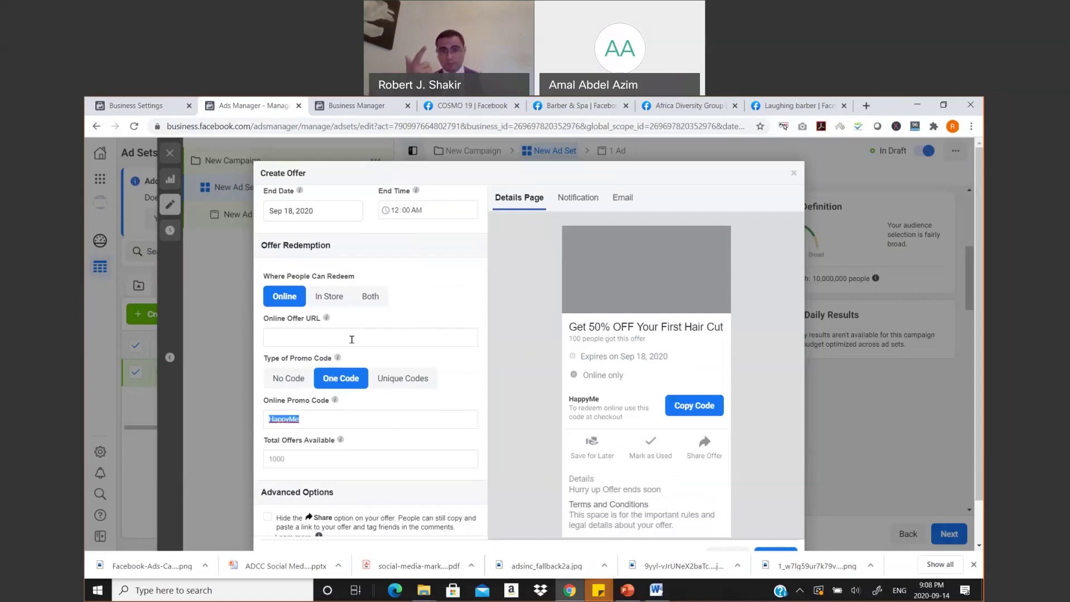
Make the offer redeemable In Store with the custom promo code "50%OFF".
click(339, 300)
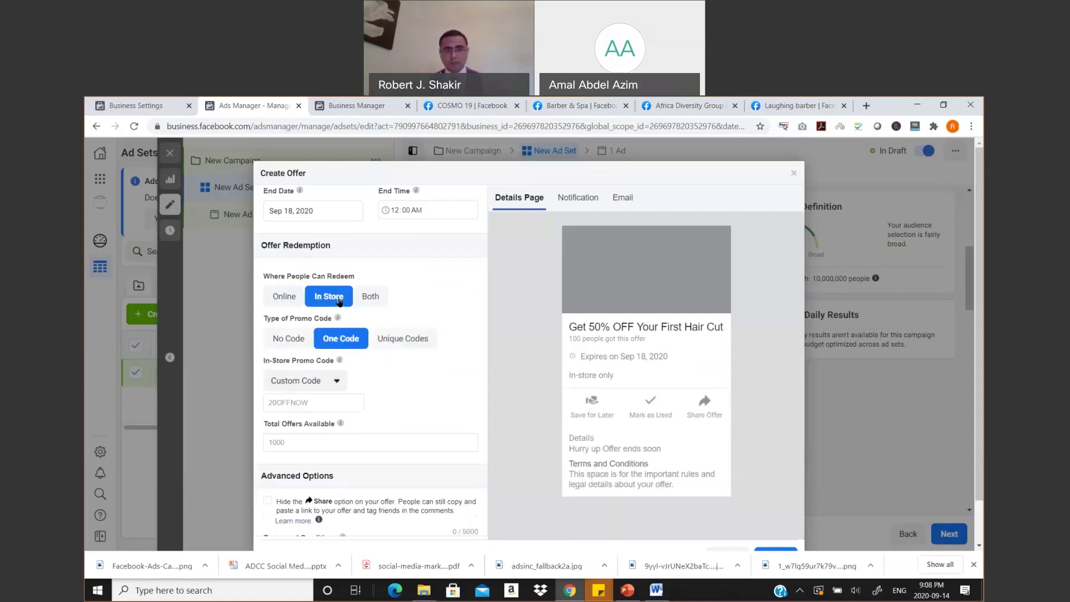
click(315, 405)
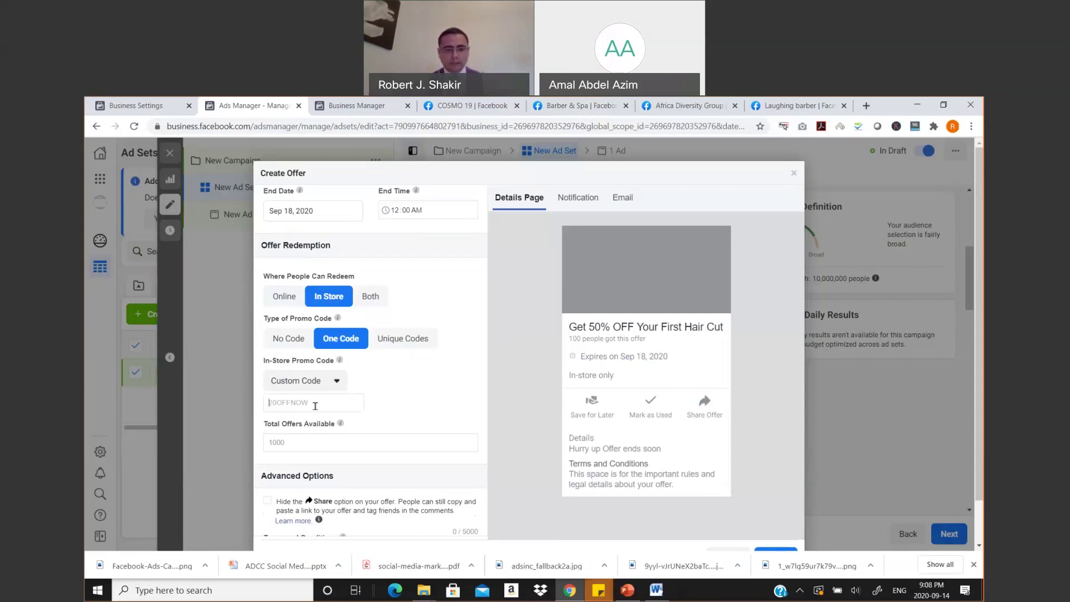
text(50%OFF)
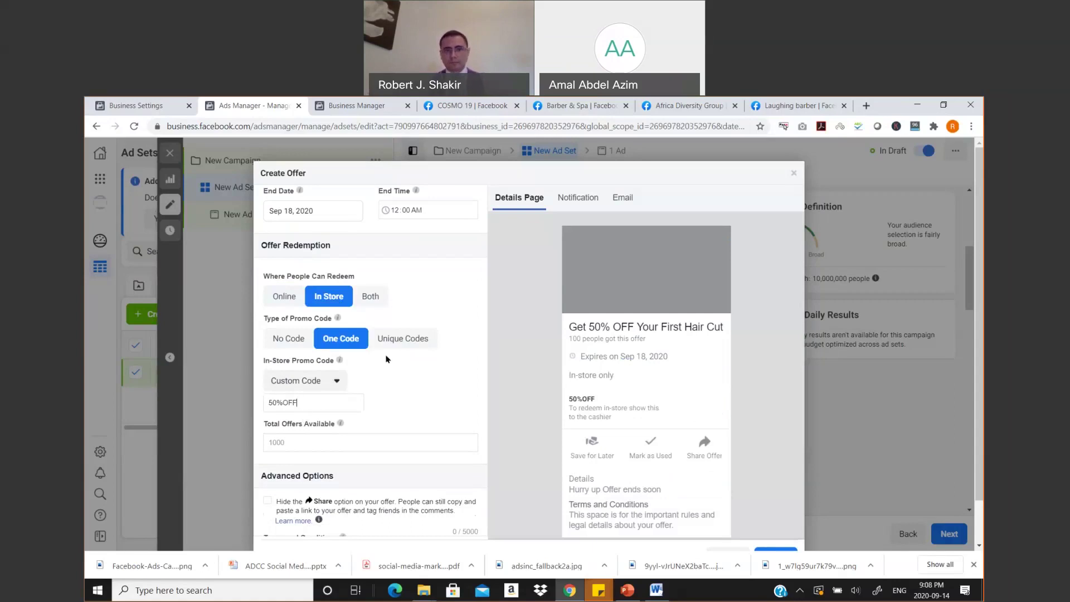
Compare the redemption fields for Both, In Store and Online, and read the explanation of the online offer URL.
click(373, 298)
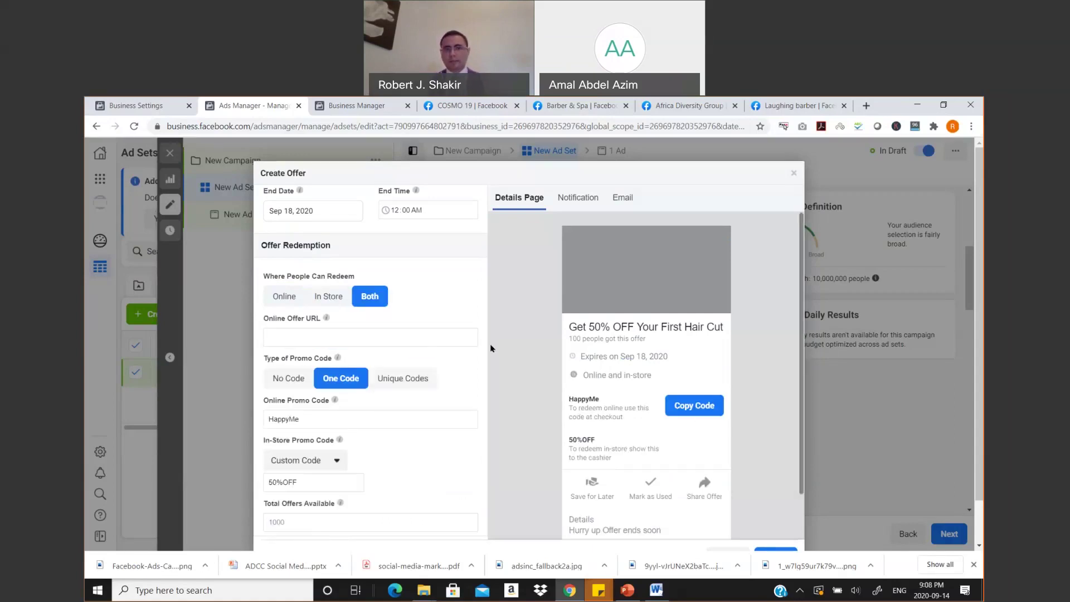
mouse_move(328, 318)
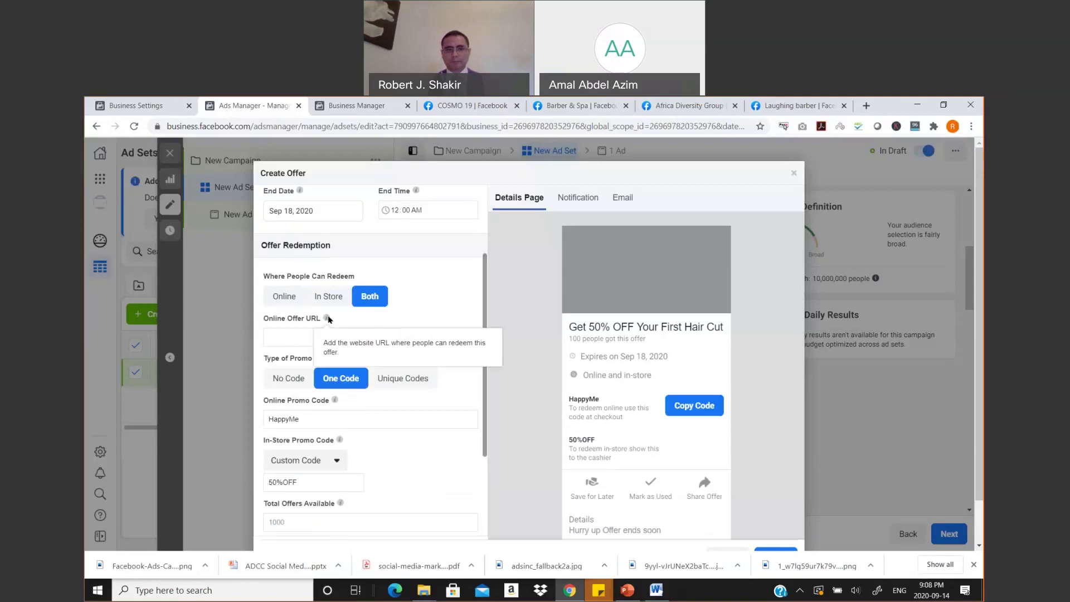
click(329, 295)
scroll(337, 273, down, 1)
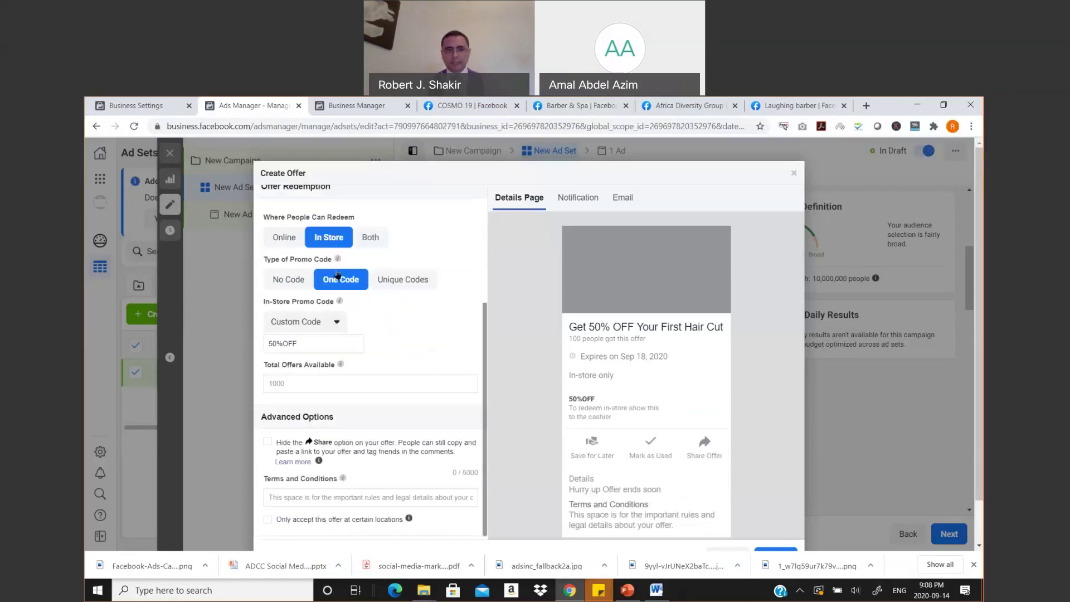
click(284, 236)
scroll(337, 374, up, 2)
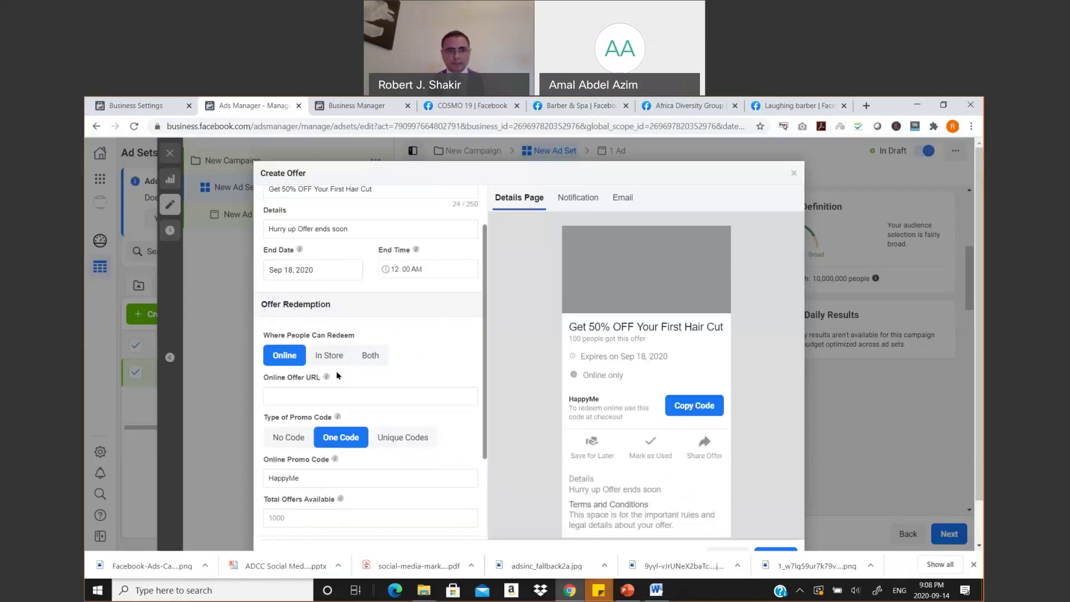
Set where people can redeem to In Store and the total offers available to 50.
click(329, 355)
scroll(326, 390, down, 2)
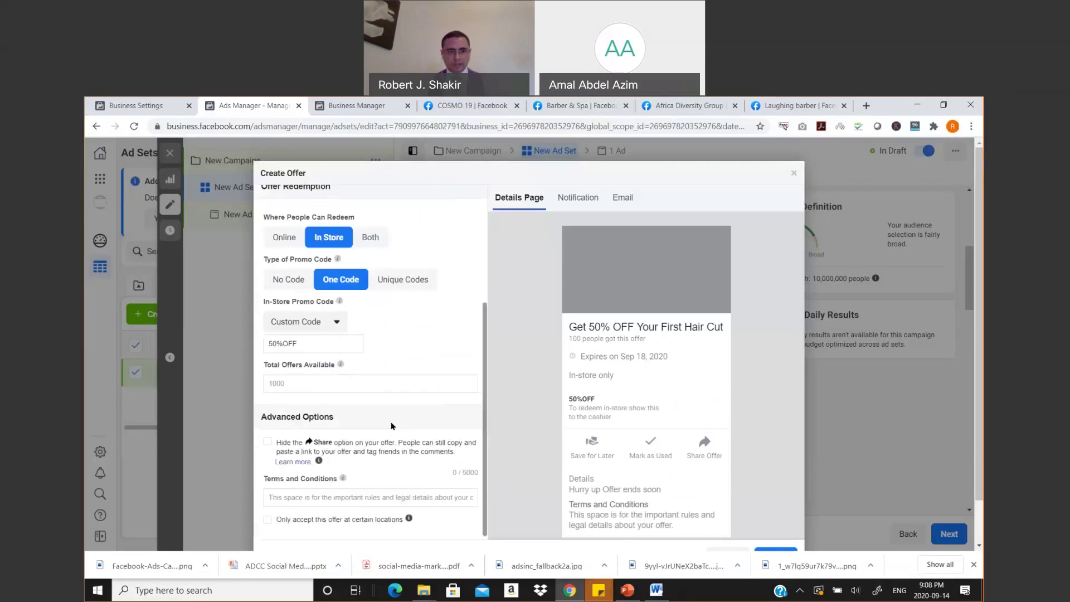
click(325, 383)
text(50)
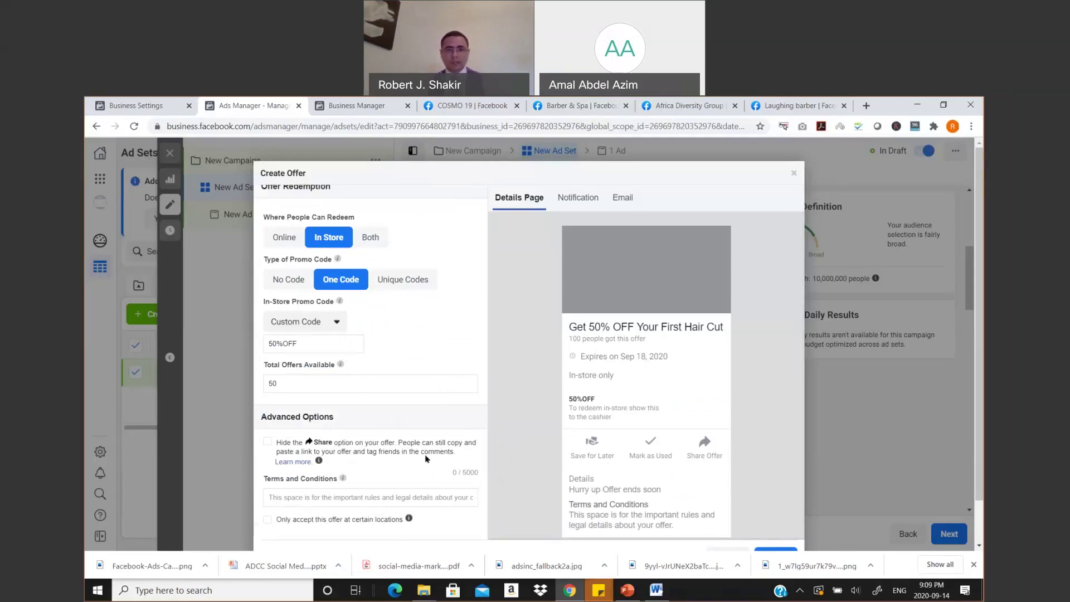
Accept the offer only at certain locations and try Dubai as the business location.
click(429, 496)
click(266, 520)
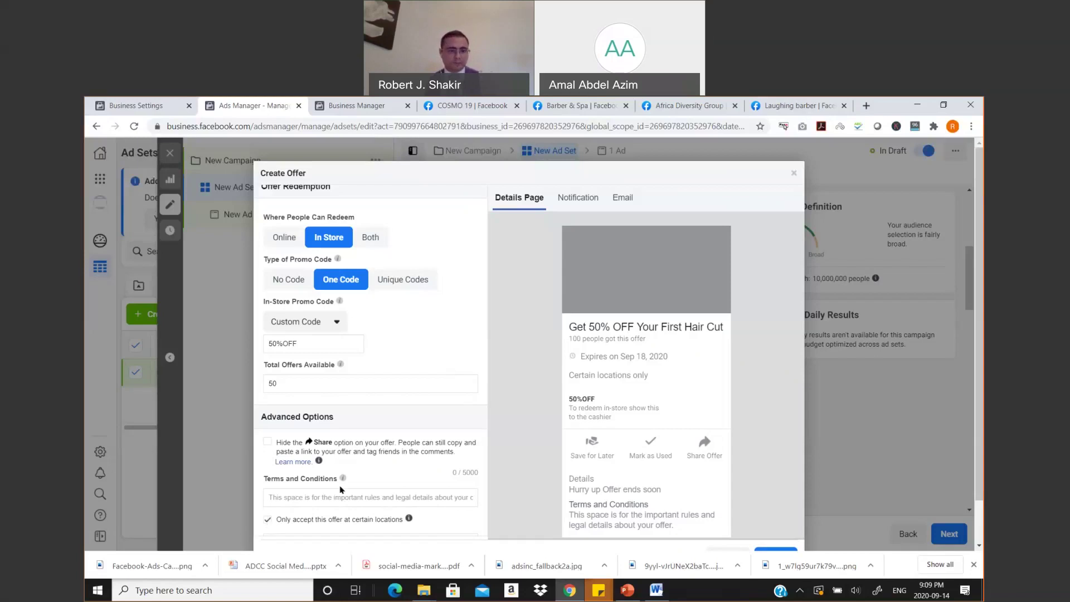
scroll(341, 489, down, 1)
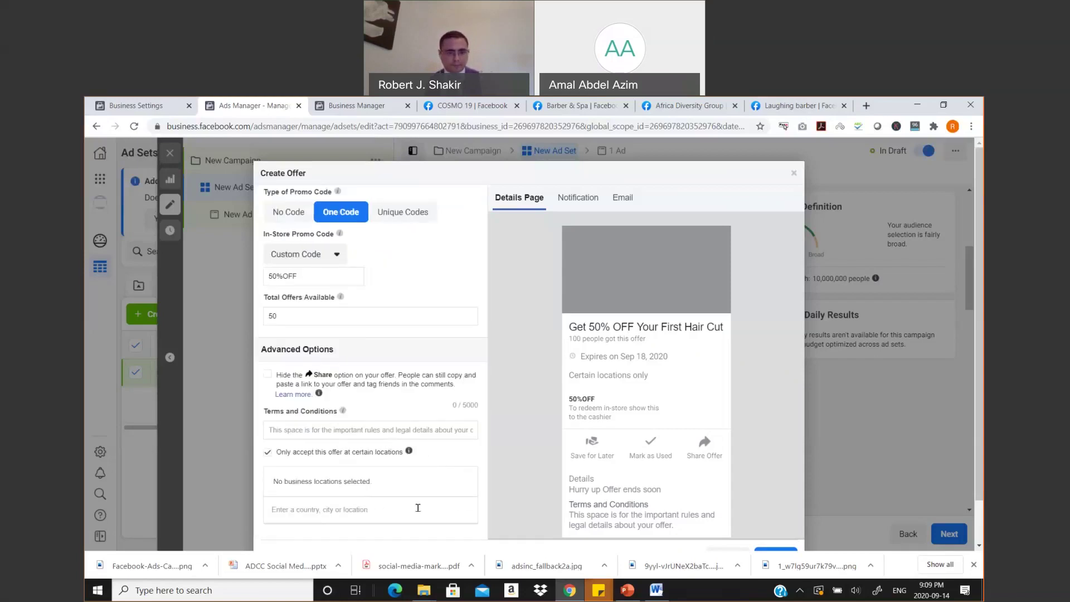
click(336, 509)
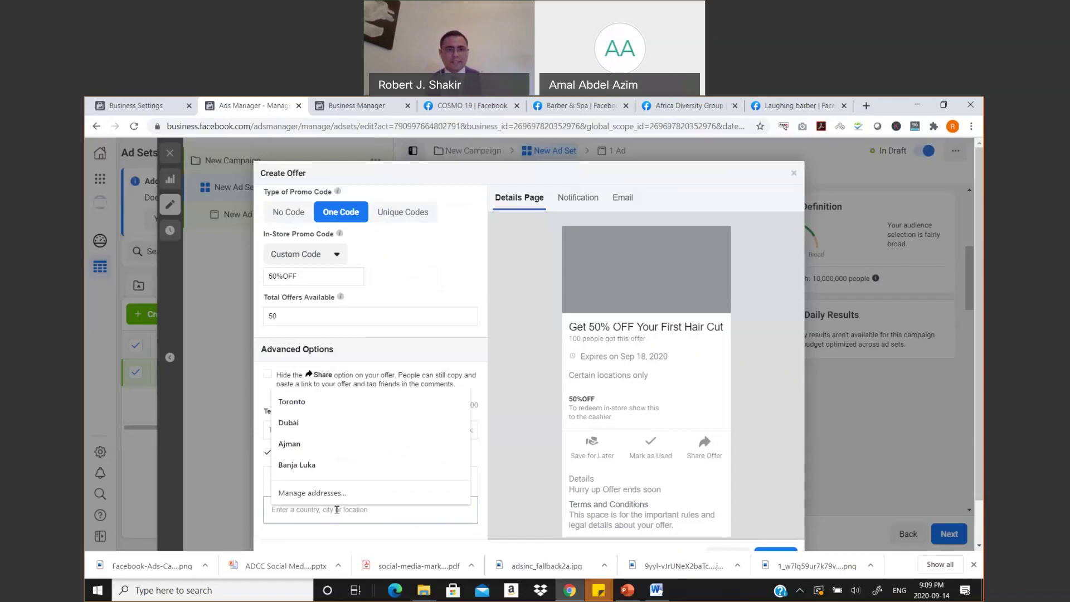
click(349, 509)
click(361, 509)
click(348, 423)
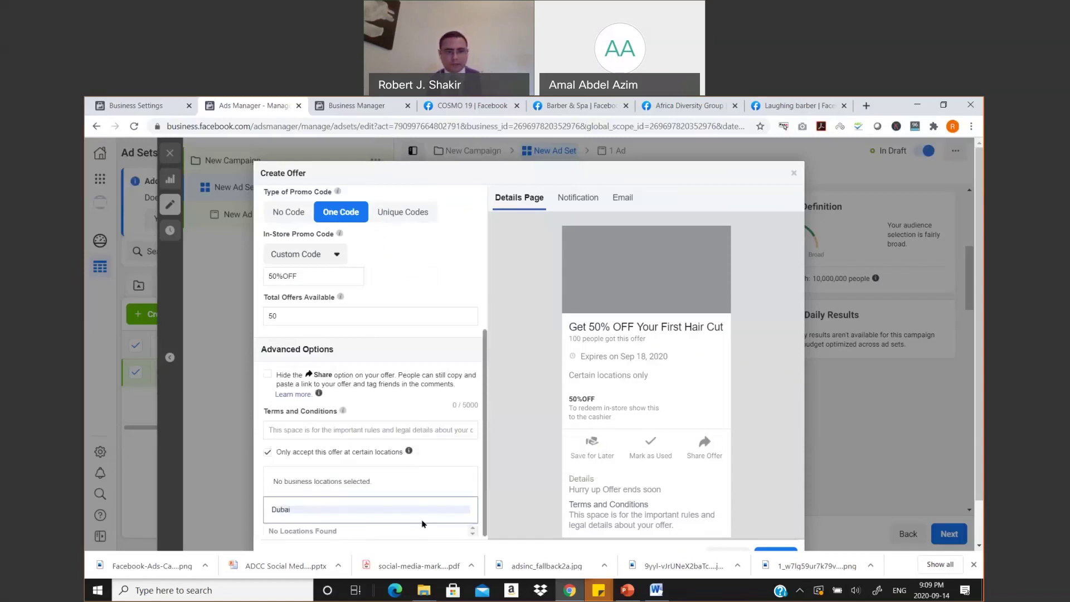
scroll(422, 524, down, 1)
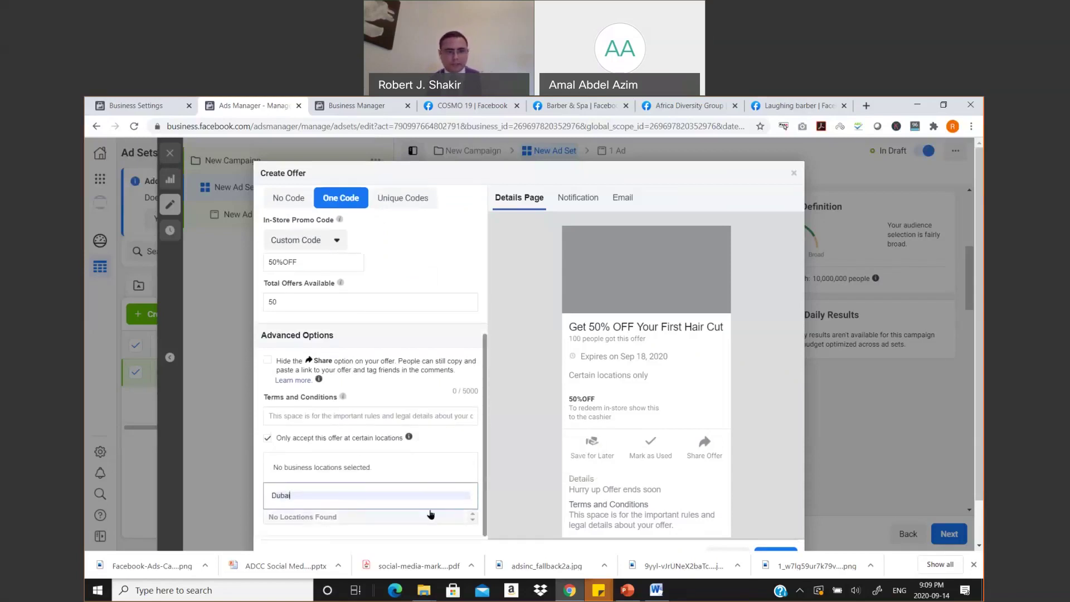
double_click(319, 497)
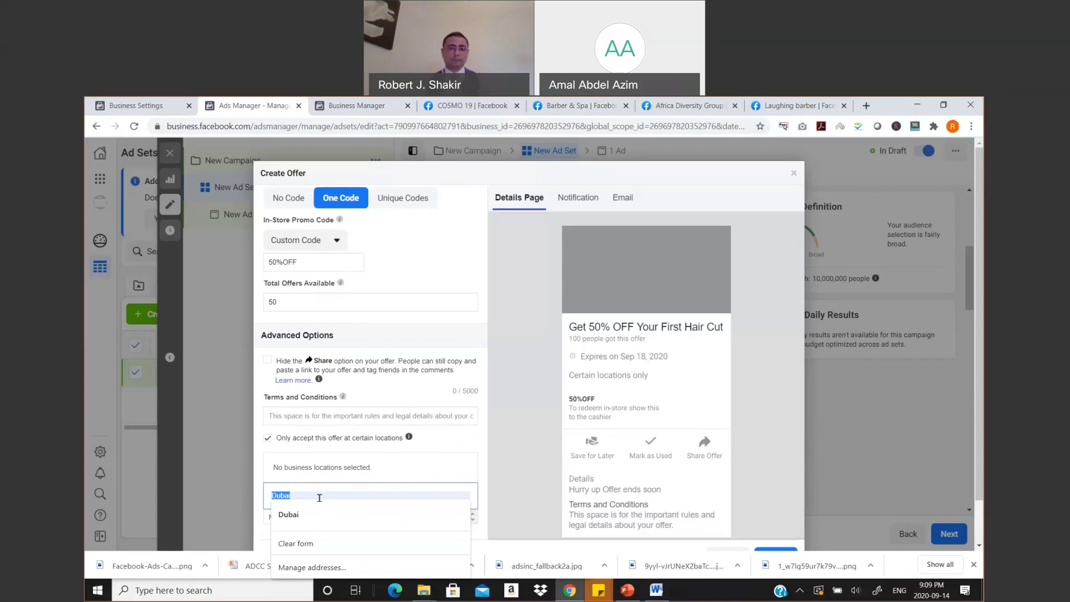
Check the 50% off hair cut offer in the details page preview and close the offer setup without creating it.
scroll(662, 397, down, 1)
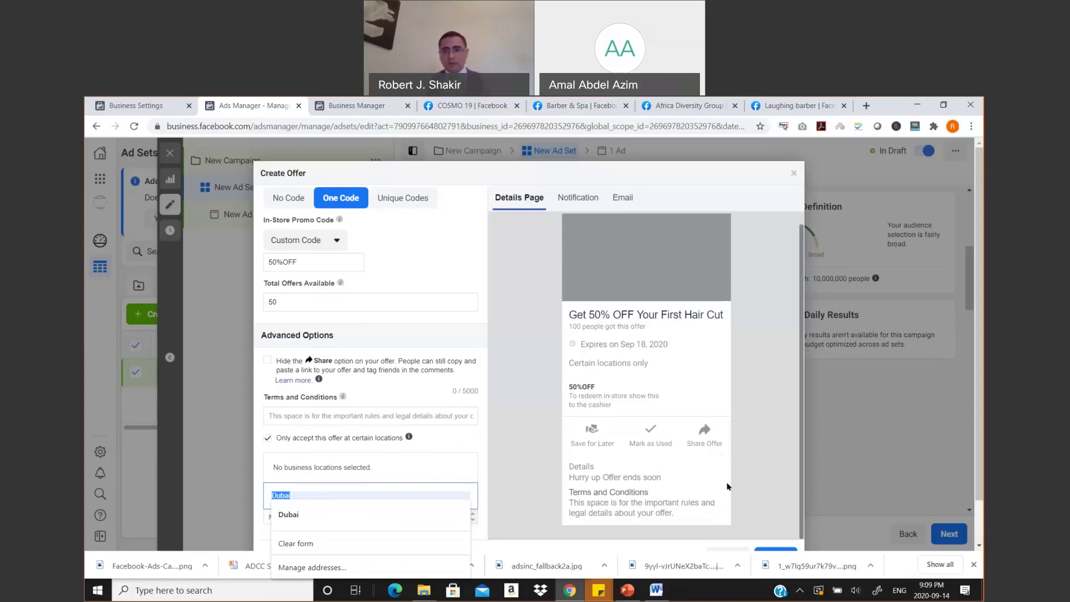
scroll(675, 434, up, 1)
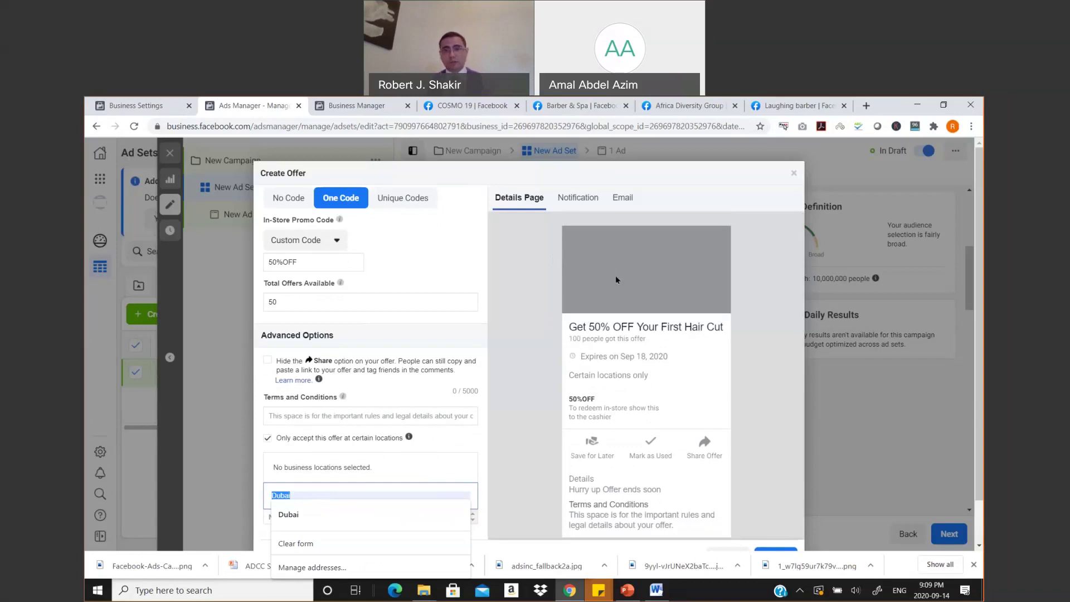
scroll(647, 299, down, 1)
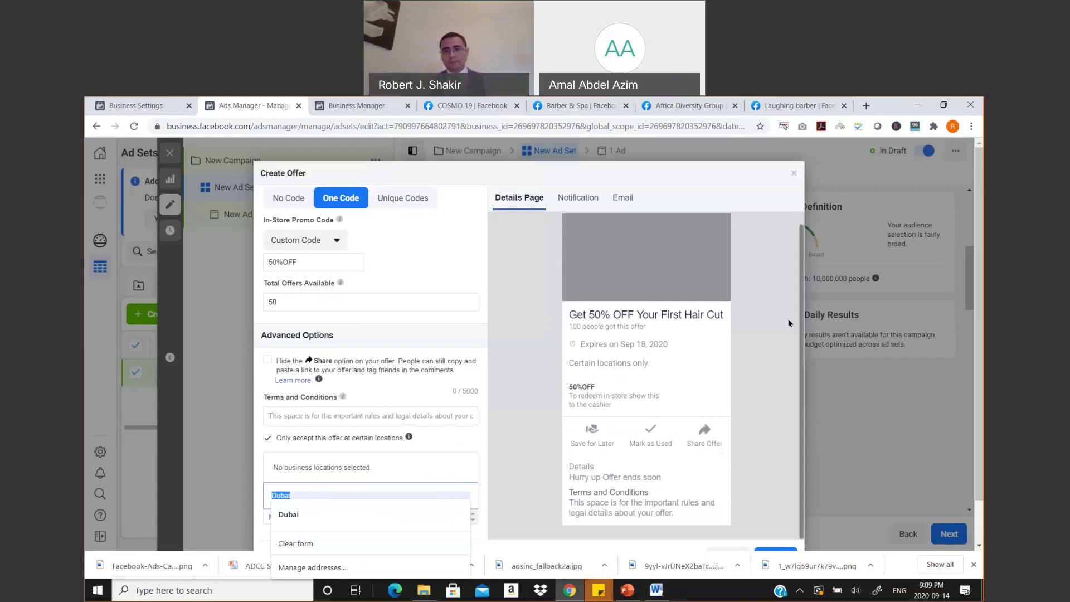
scroll(789, 320, up, 1)
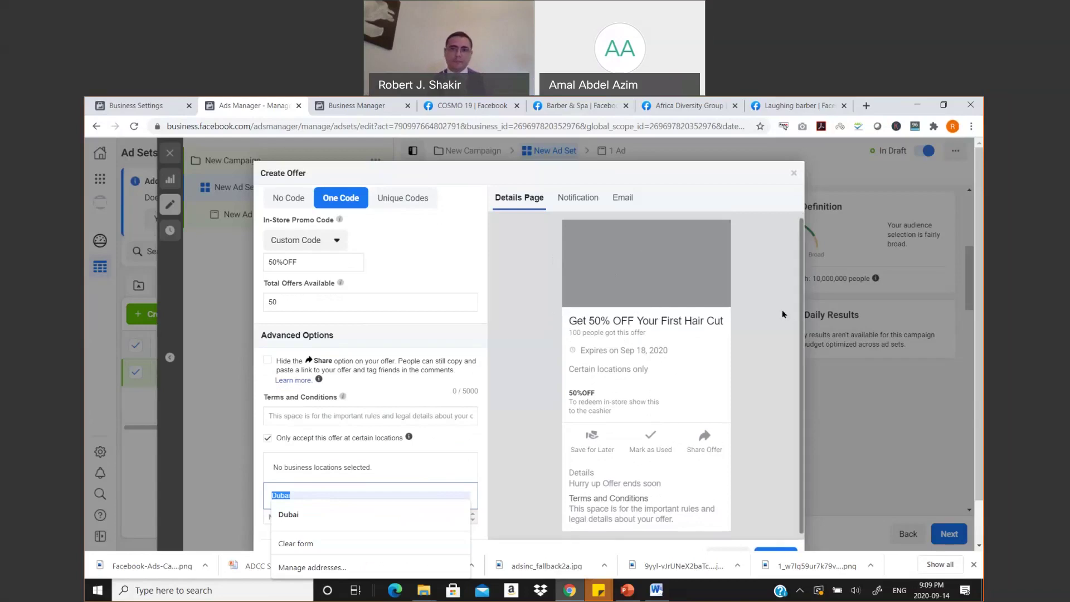
click(794, 176)
click(794, 173)
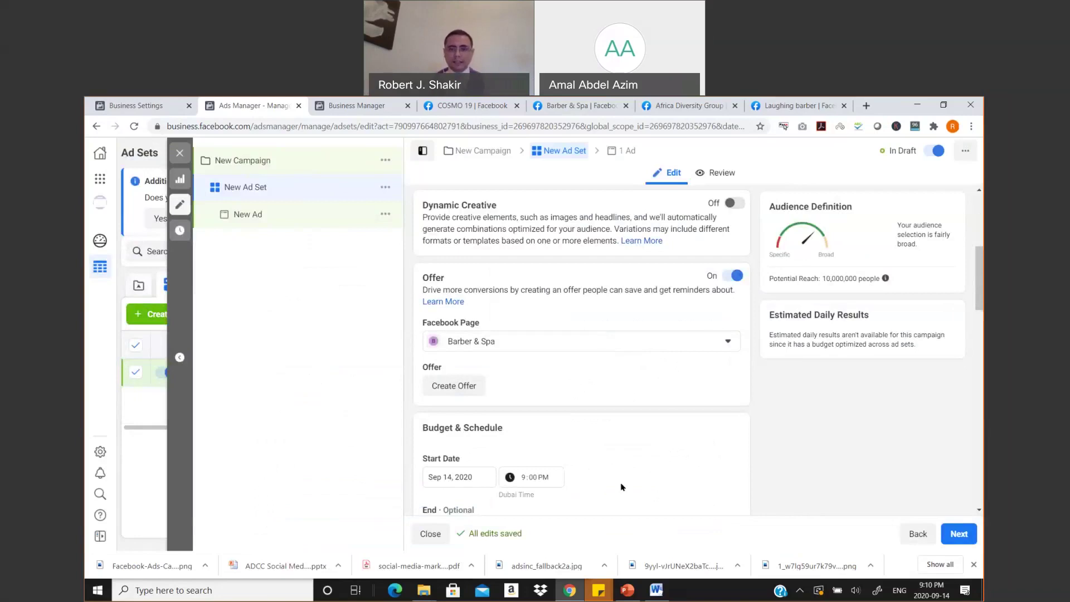
Examine the ad set's audience, placements, ad delivery optimization and cost control settings.
click(634, 593)
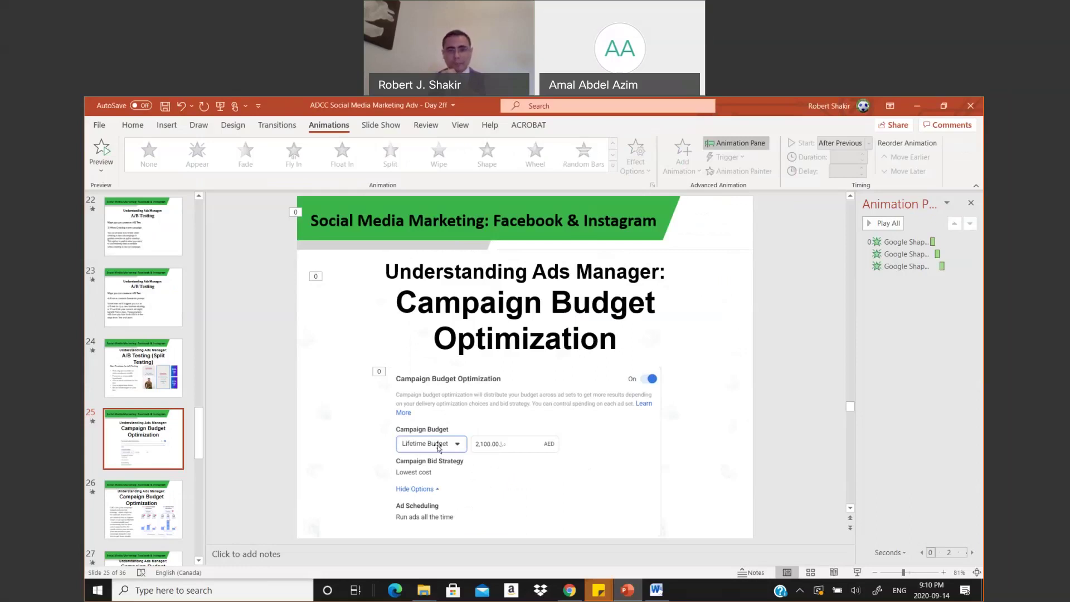
click(628, 592)
scroll(580, 329, down, 1)
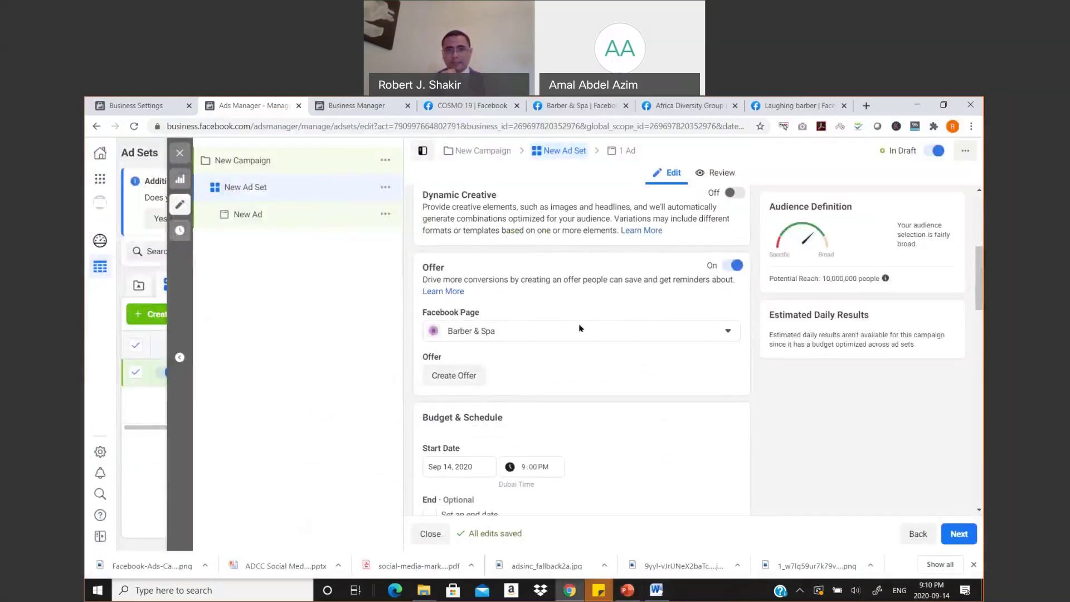
scroll(580, 329, down, 10)
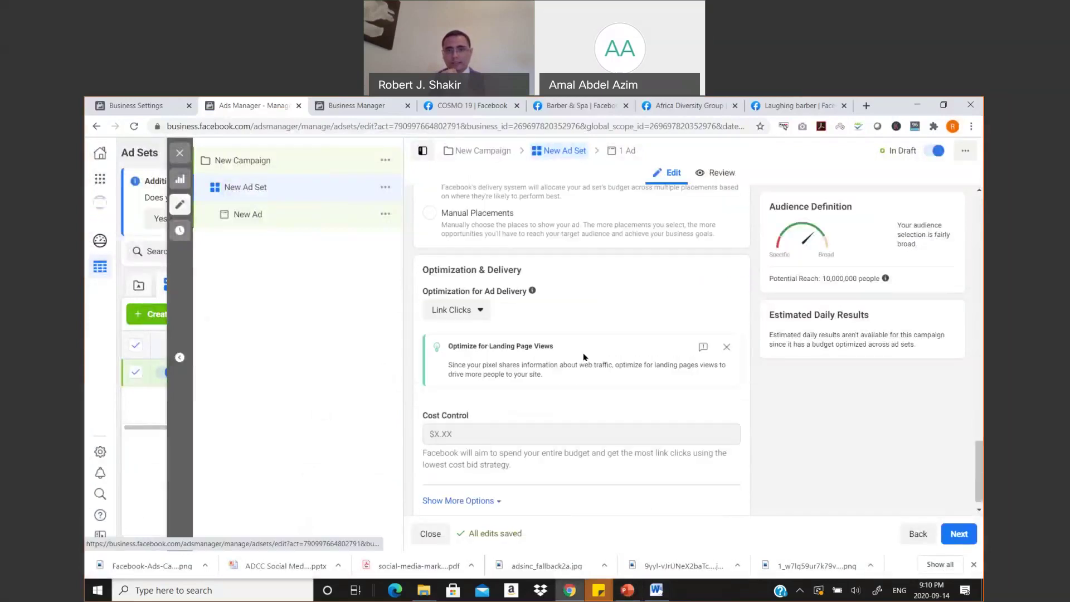
scroll(584, 356, up, 5)
scroll(497, 437, up, 5)
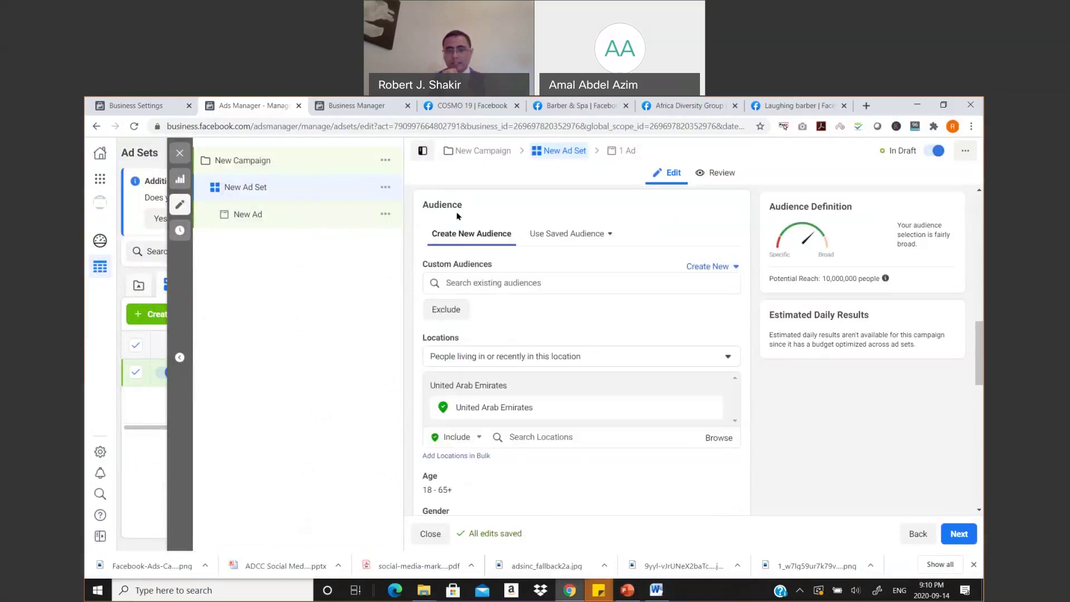
scroll(568, 399, down, 1)
scroll(568, 400, down, 5)
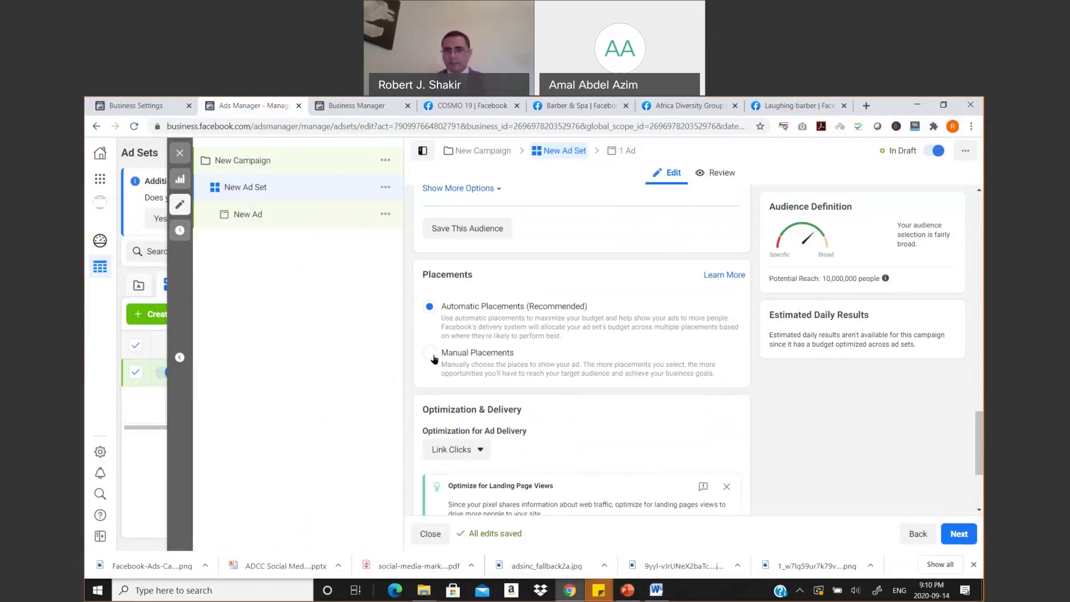
scroll(543, 375, down, 3)
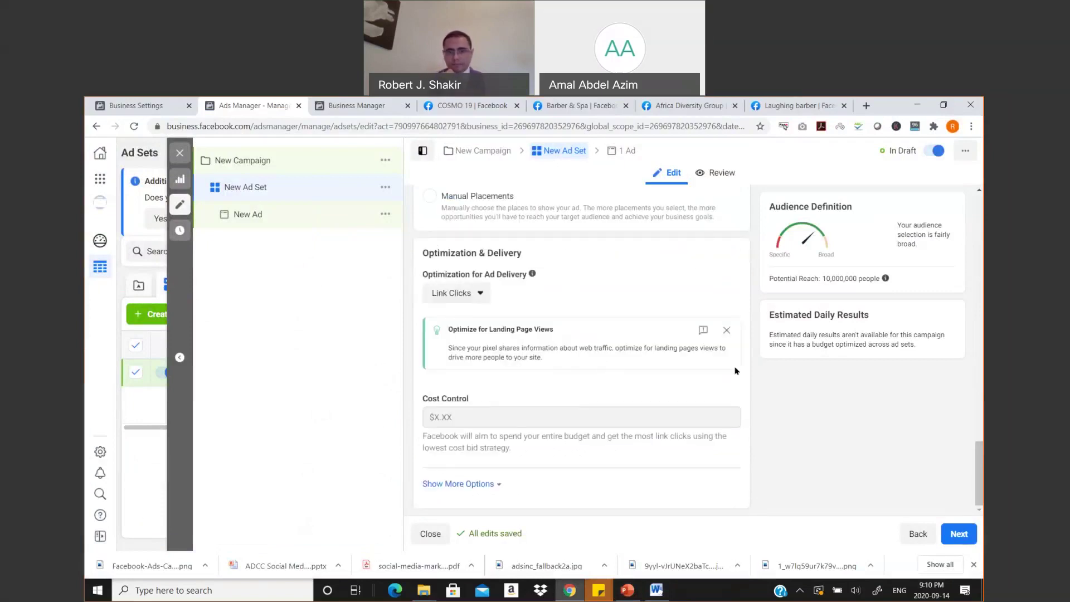
scroll(503, 345, up, 3)
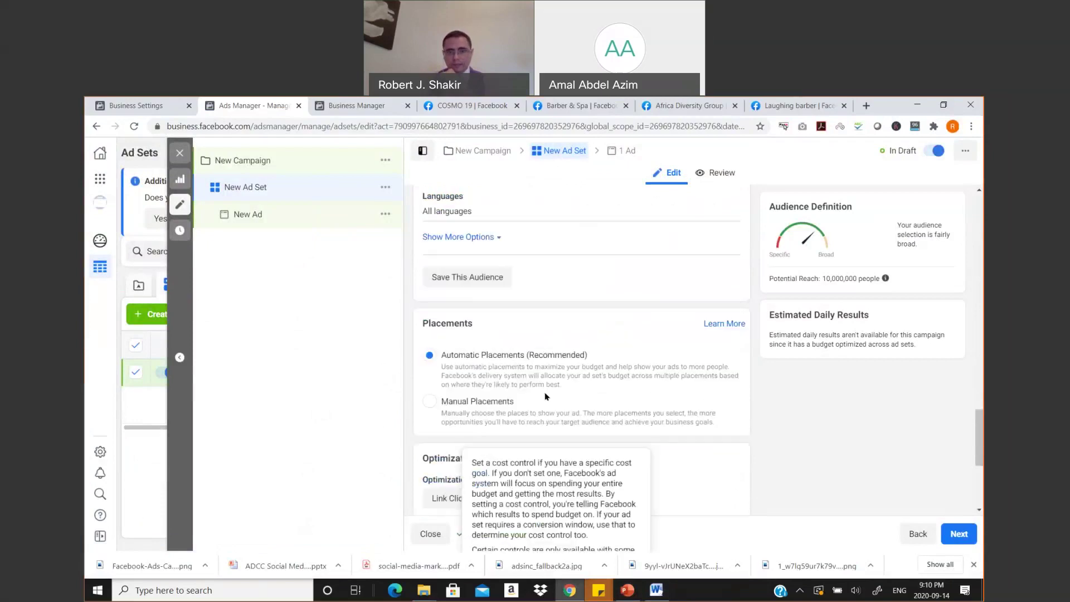
scroll(504, 346, down, 3)
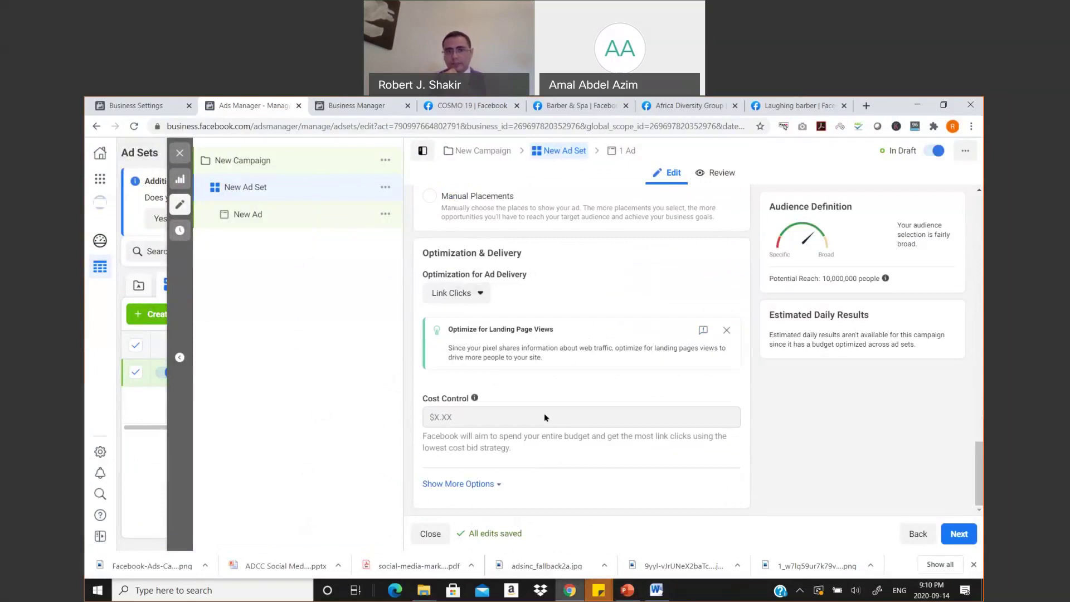
Compare the ad delivery optimization choices and set the ad set to Daily Unique Reach.
click(454, 292)
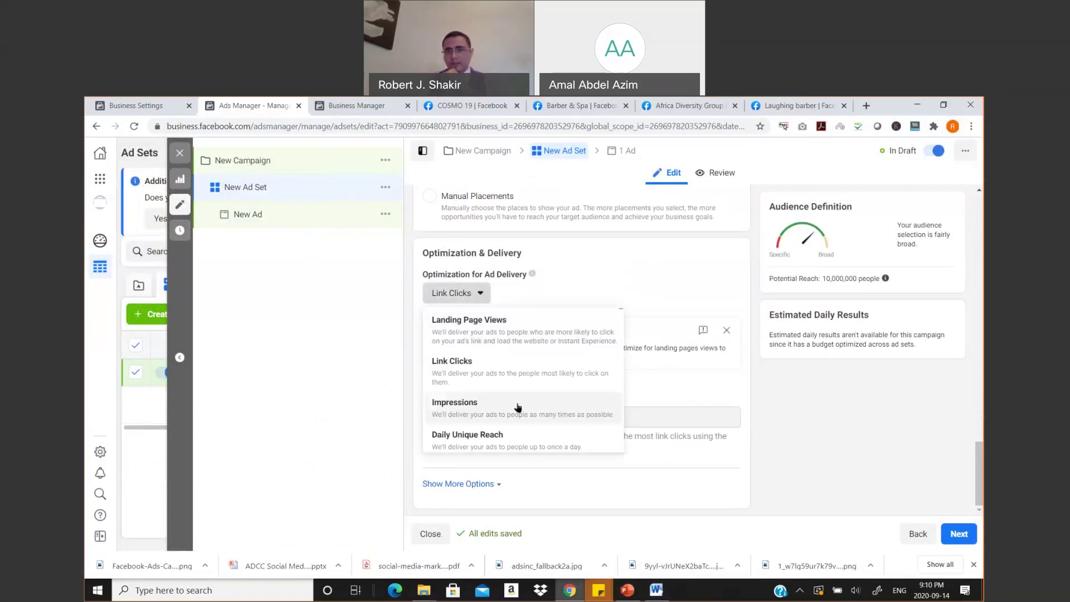
scroll(543, 435, down, 1)
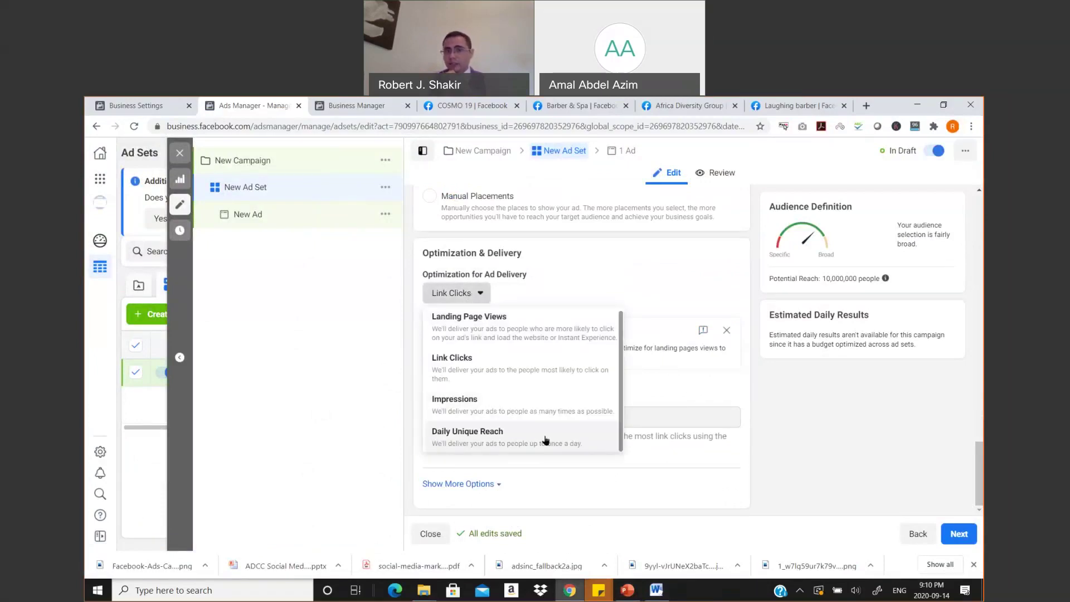
scroll(536, 332, up, 1)
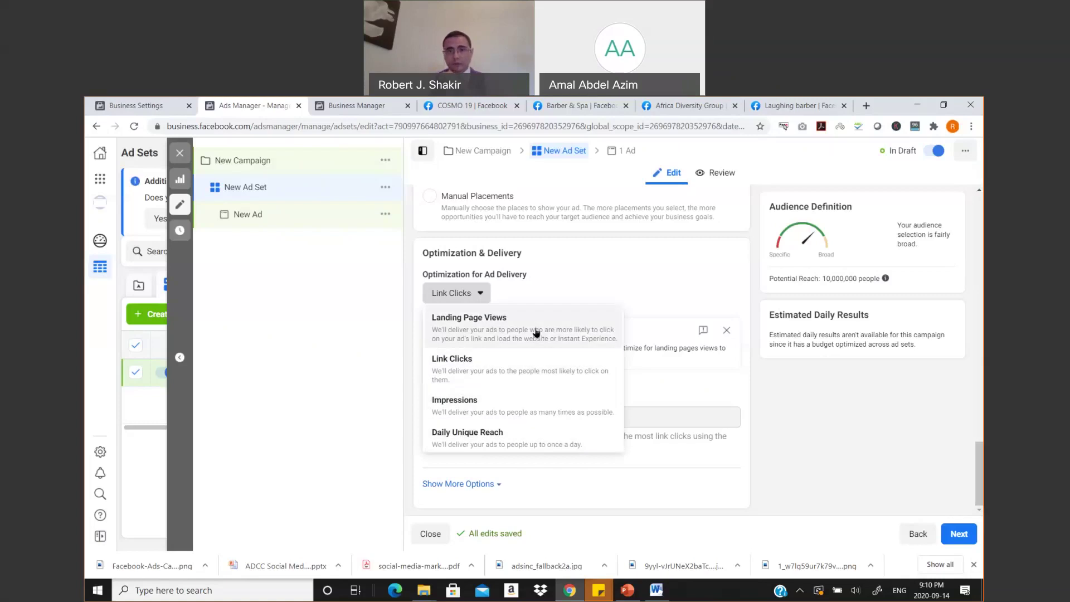
scroll(554, 432, down, 1)
click(554, 432)
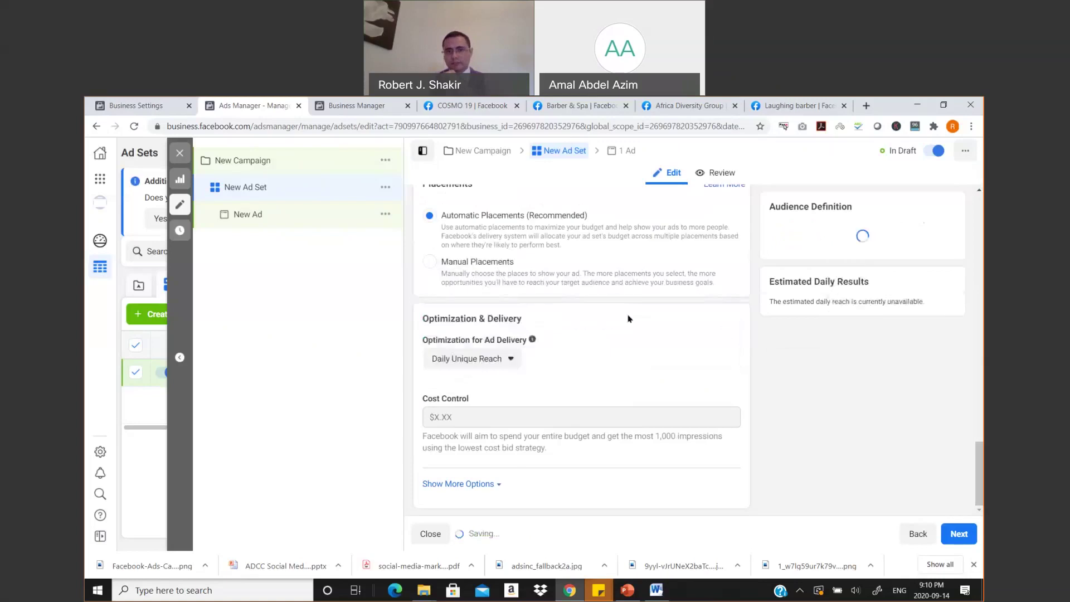
Open the campaign-level settings of New Campaign and examine its Campaign Budget Optimization section.
scroll(595, 376, up, 3)
scroll(595, 375, up, 15)
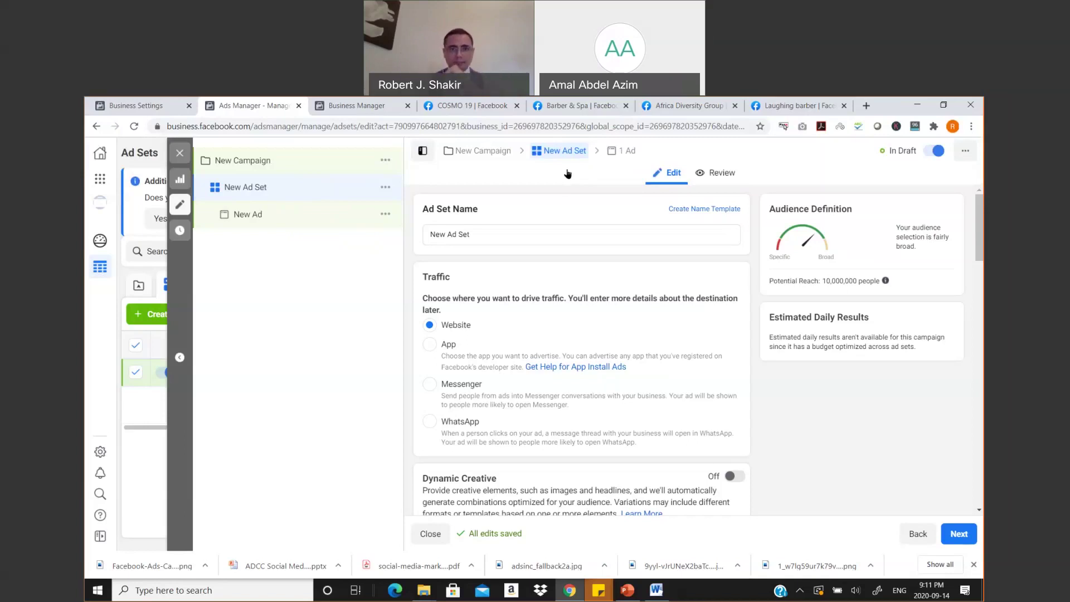
click(472, 156)
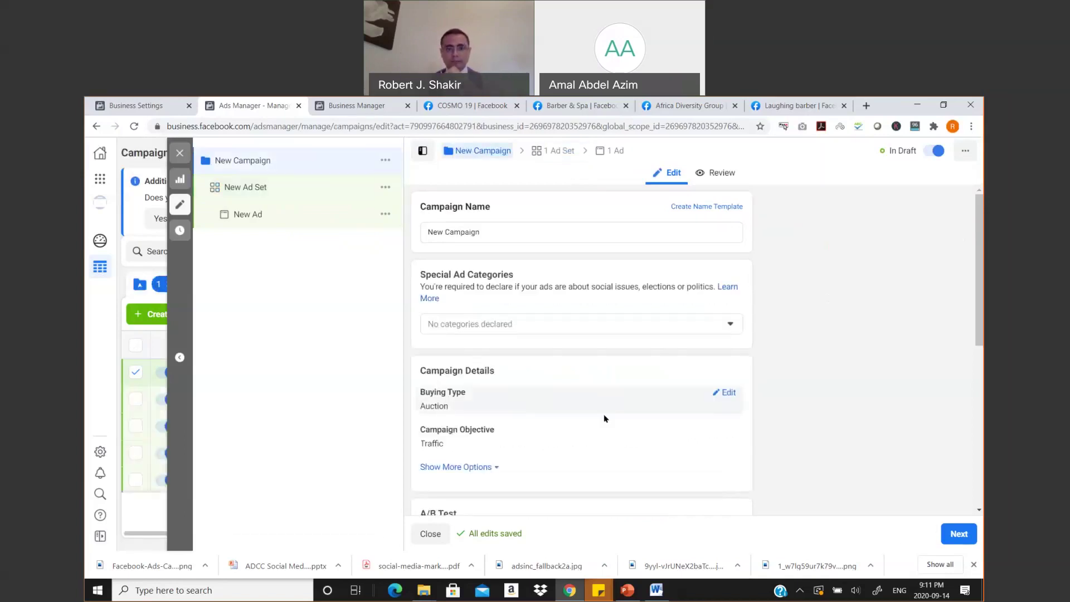
scroll(612, 430, down, 7)
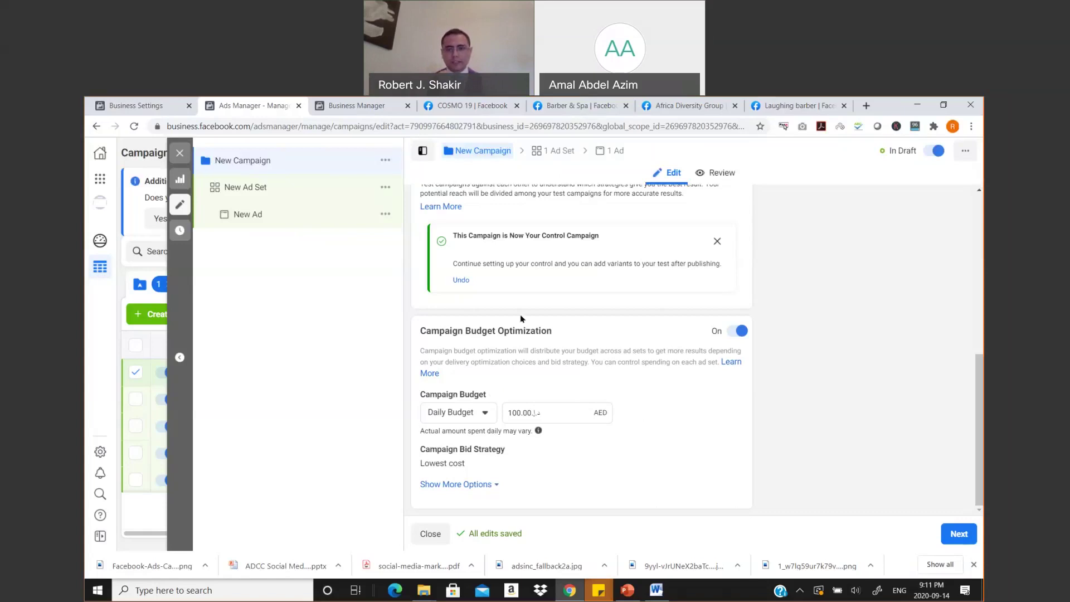
Switch to PowerPoint and start the slide show from the Campaign Budget Optimization slide.
click(632, 586)
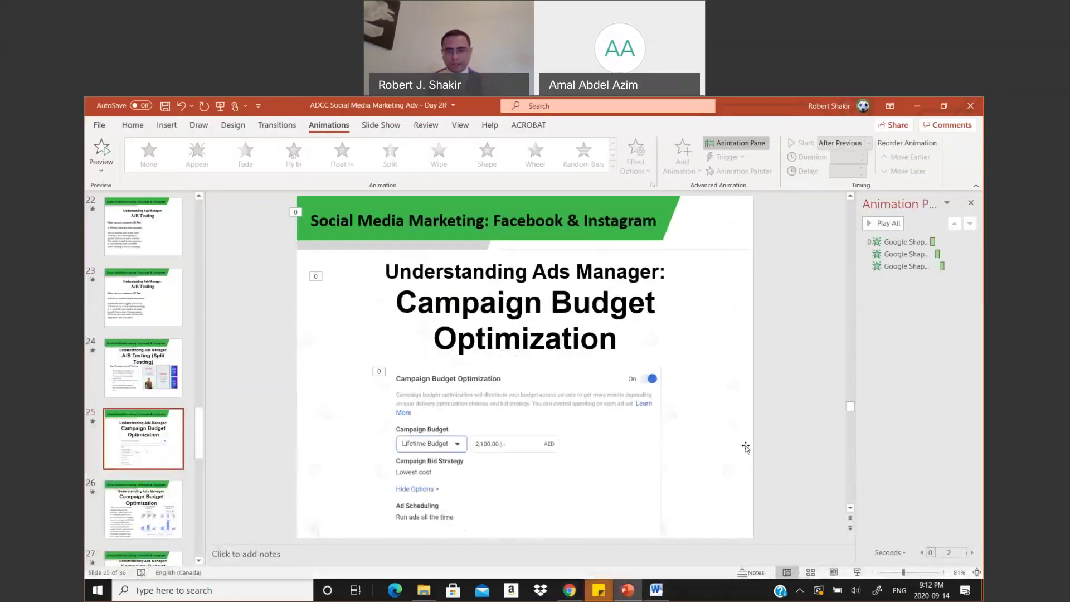
click(856, 572)
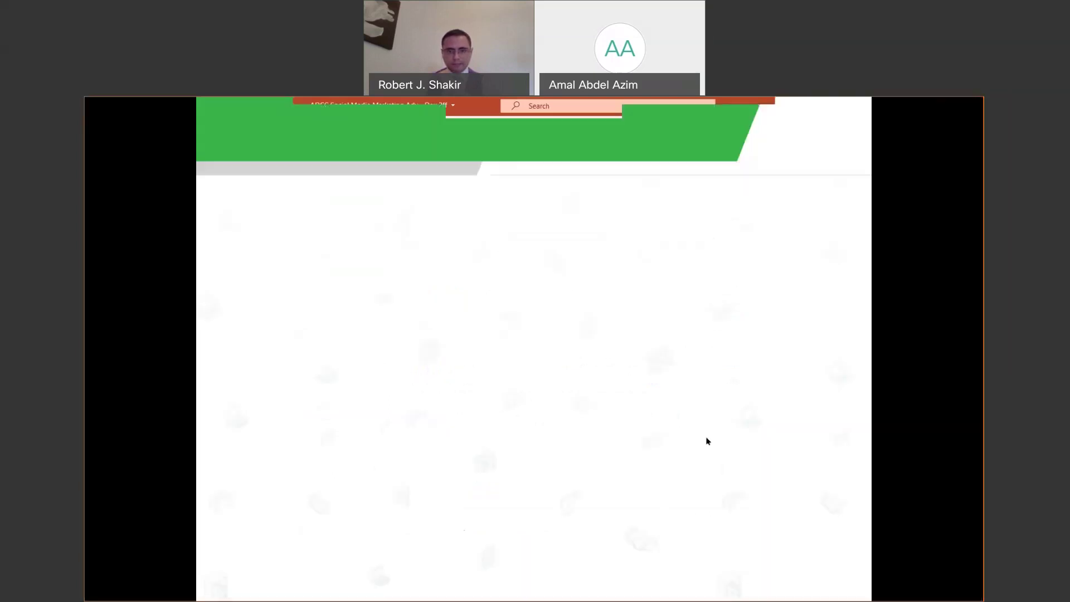